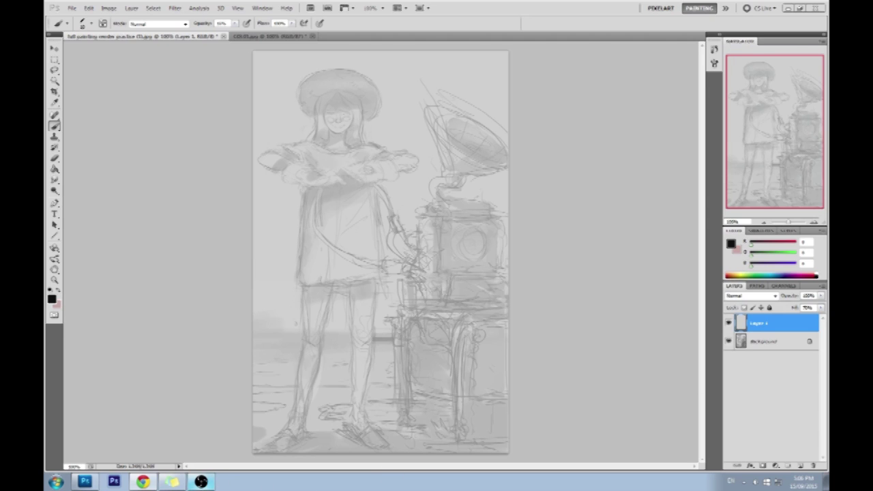
pyautogui.click(172, 481)
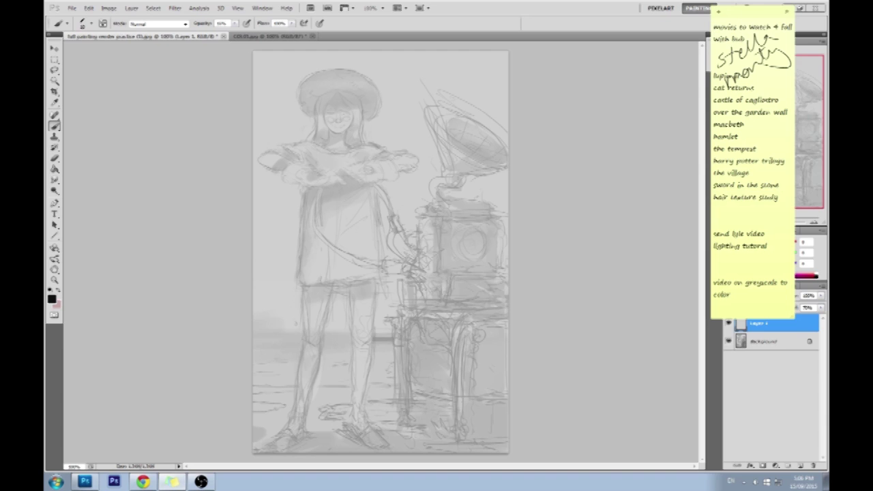
pyautogui.click(172, 481)
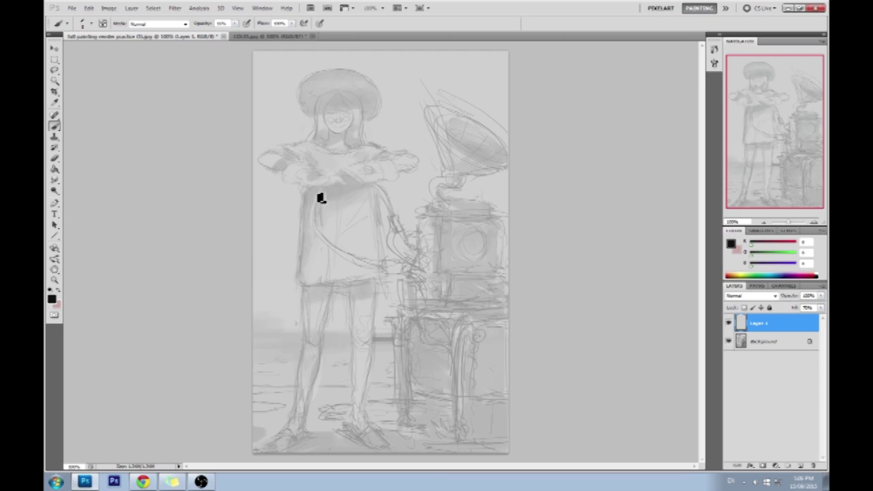
# Step: Set the brush opacity to 100% and add a new layer above the sketch for the line work
pyautogui.moveTo(236, 24); pyautogui.dragTo(614, 211)
pyautogui.click(799, 466)
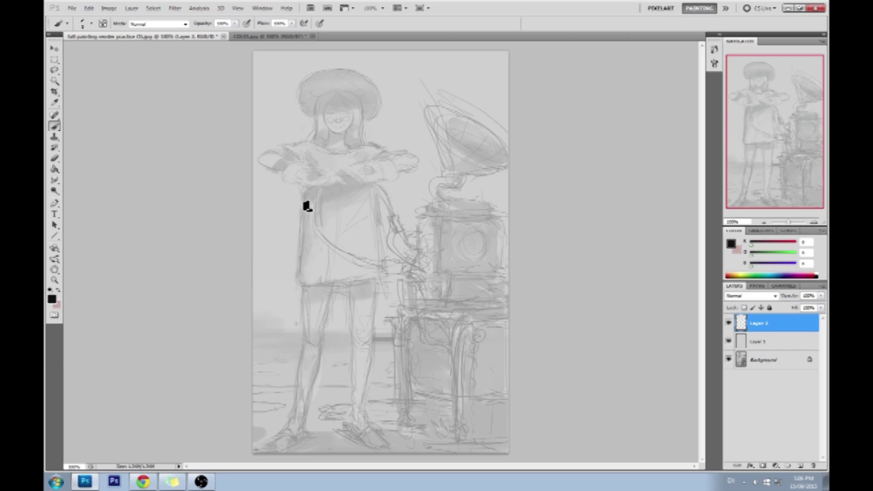
# Step: Try long curved brush strokes along the left edge of the girl's dress, undoing each one
pyautogui.moveTo(304, 189); pyautogui.dragTo(288, 272)
pyautogui.hotkey('ctrl', 'z')
pyautogui.moveTo(306, 186); pyautogui.dragTo(293, 310)
pyautogui.hotkey('ctrl', 'z')
pyautogui.moveTo(305, 187); pyautogui.dragTo(275, 307)
pyautogui.hotkey('ctrl', 'z')
pyautogui.moveTo(308, 191); pyautogui.dragTo(280, 303)
pyautogui.hotkey('ctrl', 'z')
# Step: Try loose, looping brush strokes across the girl and the gramophone, then undo them
pyautogui.moveTo(415, 99)
pyautogui.mouseDown()
pyautogui.moveTo(352, 198)
pyautogui.moveTo(443, 300)
pyautogui.mouseUp()
pyautogui.moveTo(476, 272)
pyautogui.mouseDown()
pyautogui.moveTo(225, 275)
pyautogui.moveTo(390, 318)
pyautogui.moveTo(362, 129)
pyautogui.moveTo(581, 249)
pyautogui.moveTo(279, 307)
pyautogui.moveTo(308, 143)
pyautogui.moveTo(450, 197)
pyautogui.moveTo(468, 287)
pyautogui.moveTo(511, 321)
pyautogui.moveTo(477, 239)
pyautogui.mouseUp()
pyautogui.hotkey('ctrl', 'z')
pyautogui.moveTo(431, 145)
pyautogui.mouseDown()
pyautogui.moveTo(390, 192)
pyautogui.moveTo(448, 188)
pyautogui.moveTo(279, 218)
pyautogui.moveTo(307, 295)
pyautogui.mouseUp()
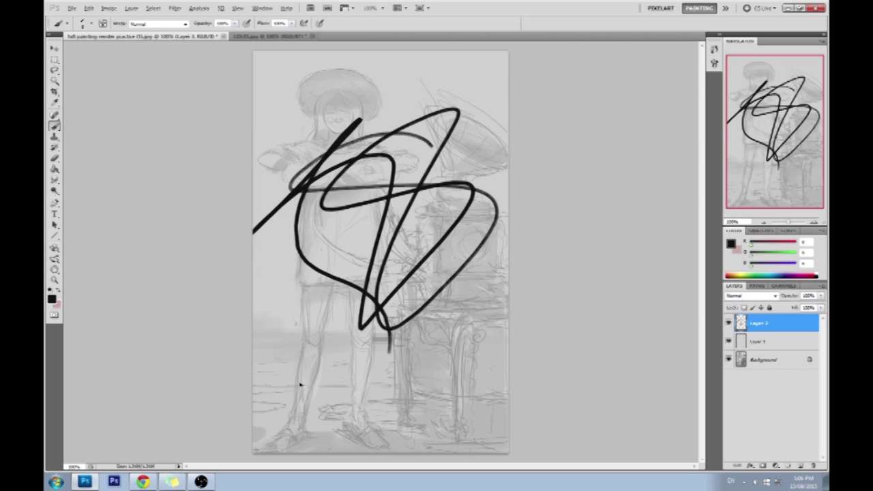
pyautogui.hotkey('ctrl', 'z')
# Step: Change the foreground colour to a near-black neutral shade
pyautogui.click(731, 243)
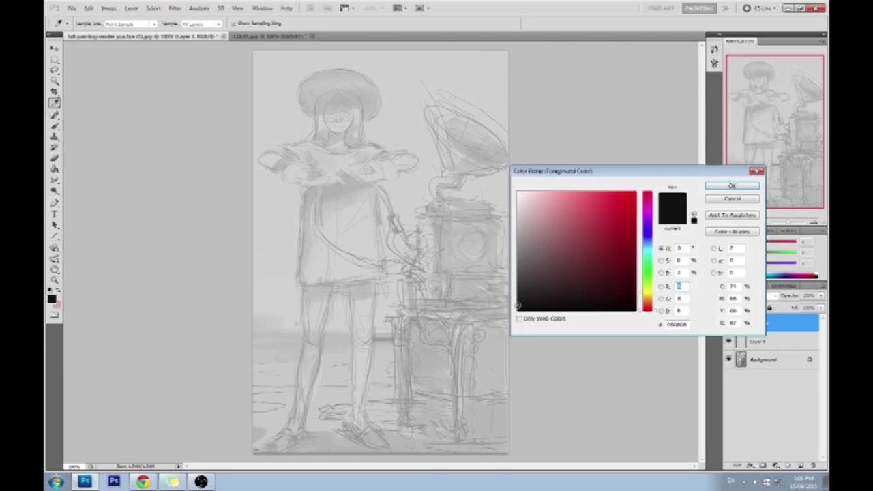
pyautogui.click(721, 188)
# Step: Try a few freehand strokes over the gramophone with the adjusted colour and undo them
pyautogui.moveTo(410, 112)
pyautogui.mouseDown()
pyautogui.moveTo(446, 329)
pyautogui.moveTo(465, 183)
pyautogui.moveTo(485, 239)
pyautogui.moveTo(414, 196)
pyautogui.moveTo(450, 265)
pyautogui.moveTo(341, 248)
pyautogui.moveTo(373, 217)
pyautogui.moveTo(306, 325)
pyautogui.moveTo(252, 165)
pyautogui.moveTo(425, 315)
pyautogui.moveTo(301, 114)
pyautogui.moveTo(494, 250)
pyautogui.moveTo(458, 91)
pyautogui.moveTo(298, 229)
pyautogui.moveTo(319, 302)
pyautogui.moveTo(271, 153)
pyautogui.moveTo(447, 167)
pyautogui.mouseUp()
pyautogui.moveTo(417, 70)
pyautogui.mouseDown()
pyautogui.moveTo(332, 88)
pyautogui.moveTo(433, 308)
pyautogui.moveTo(380, 212)
pyautogui.moveTo(260, 136)
pyautogui.moveTo(355, 319)
pyautogui.mouseUp()
pyautogui.hotkey('ctrl', 'z')
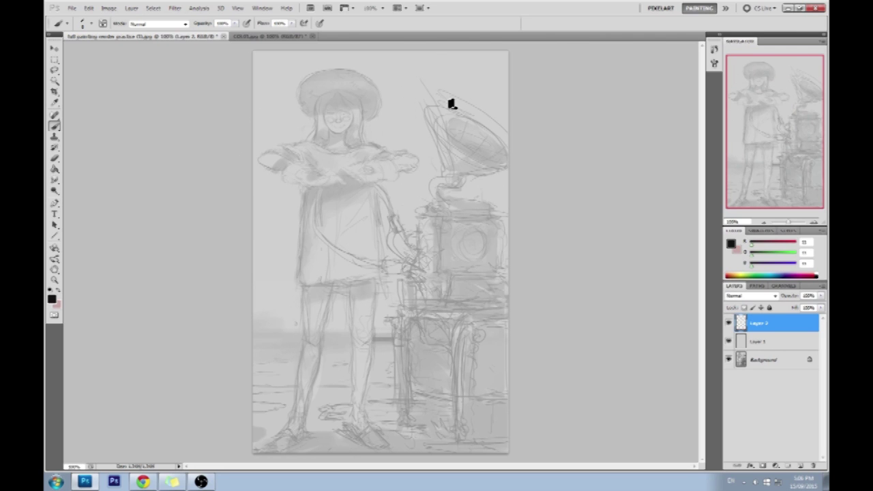
pyautogui.moveTo(455, 100); pyautogui.dragTo(455, 294)
pyautogui.moveTo(443, 333)
pyautogui.mouseDown()
pyautogui.moveTo(284, 279)
pyautogui.moveTo(282, 240)
pyautogui.moveTo(343, 347)
pyautogui.moveTo(275, 360)
pyautogui.moveTo(351, 120)
pyautogui.moveTo(256, 116)
pyautogui.moveTo(344, 345)
pyautogui.moveTo(510, 137)
pyautogui.mouseUp()
pyautogui.hotkey('ctrl', 'z')
# Step: Try repeated flared strokes from the girl's arms down to the dress hem, undoing each attempt
pyautogui.moveTo(305, 185); pyautogui.dragTo(293, 304)
pyautogui.hotkey('ctrl', 'z')
pyautogui.hotkey('ctrl', 'z')
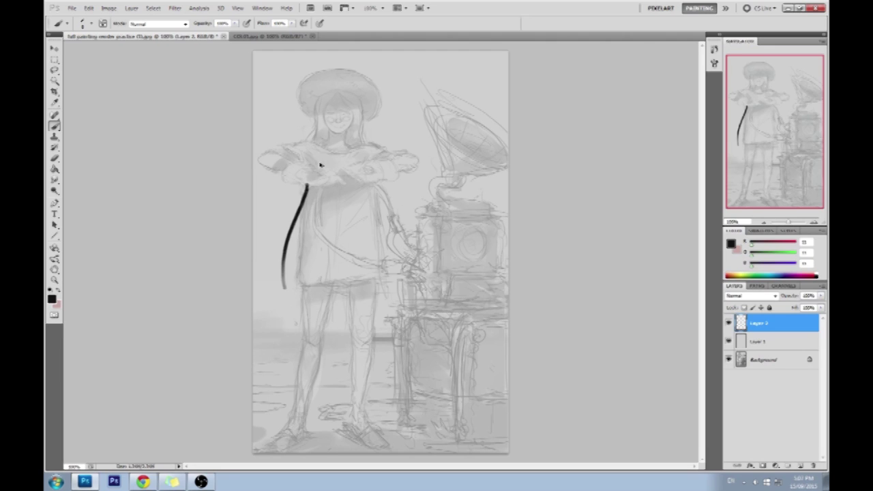
pyautogui.hotkey('ctrl', 'z')
pyautogui.moveTo(326, 140); pyautogui.dragTo(307, 305)
pyautogui.hotkey('ctrl', 'z')
pyautogui.moveTo(315, 146); pyautogui.dragTo(283, 297)
pyautogui.hotkey('ctrl', 'z')
pyautogui.moveTo(310, 160); pyautogui.dragTo(279, 268)
pyautogui.hotkey('ctrl', 'z')
pyautogui.moveTo(311, 164); pyautogui.dragTo(282, 300)
pyautogui.hotkey('ctrl', 'z')
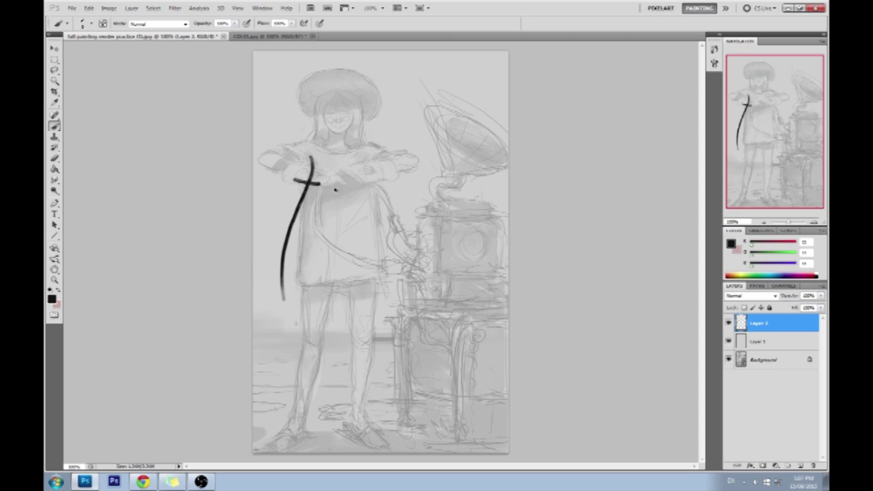
pyautogui.hotkey('ctrl', 'z')
pyautogui.moveTo(312, 149); pyautogui.dragTo(287, 317)
pyautogui.hotkey('ctrl', 'z')
pyautogui.moveTo(315, 154); pyautogui.dragTo(295, 294)
pyautogui.hotkey('ctrl', 'z')
pyautogui.moveTo(315, 184); pyautogui.dragTo(290, 276)
pyautogui.hotkey('ctrl', 'z')
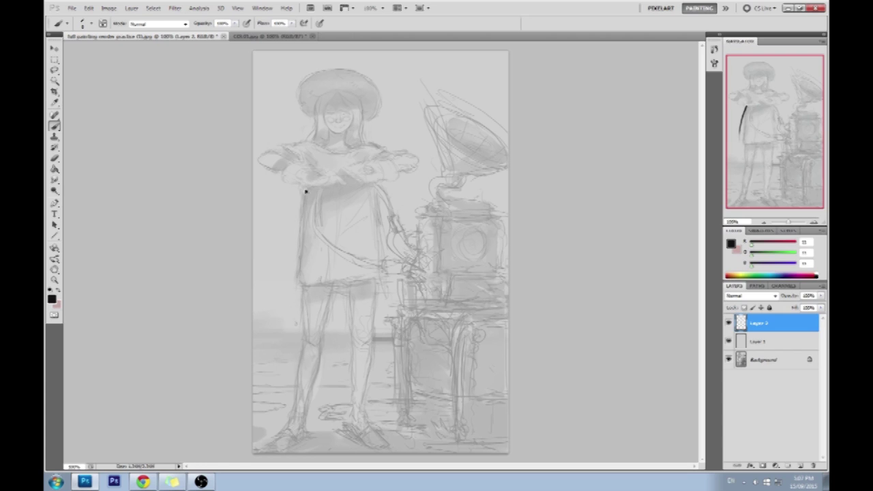
pyautogui.moveTo(307, 187); pyautogui.dragTo(290, 276)
pyautogui.hotkey('ctrl', 'z')
pyautogui.moveTo(312, 189); pyautogui.dragTo(289, 274)
pyautogui.hotkey('ctrl', 'z')
pyautogui.moveTo(305, 185); pyautogui.dragTo(278, 269)
pyautogui.hotkey('ctrl', 'z')
# Step: Ink the dress outline with two sides flaring out from under the arms and a curved hem joining them
pyautogui.moveTo(304, 185); pyautogui.dragTo(277, 287)
pyautogui.moveTo(371, 183); pyautogui.dragTo(414, 287)
pyautogui.moveTo(279, 284); pyautogui.dragTo(413, 280)
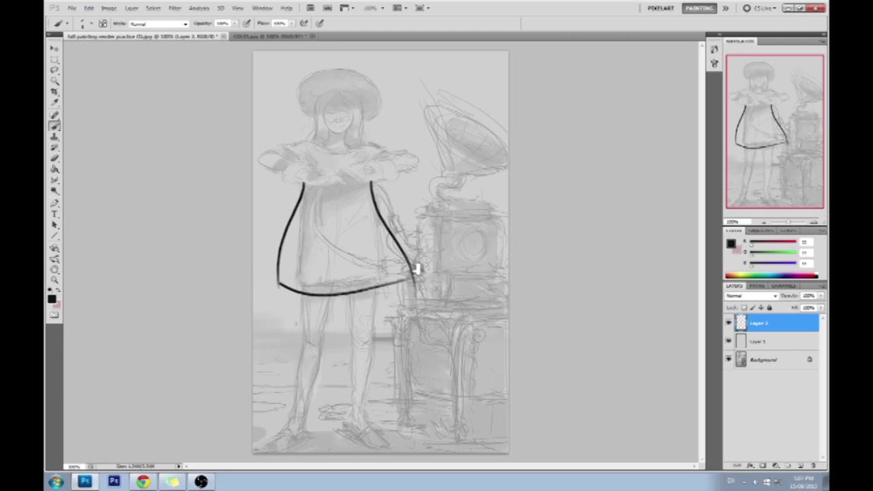
# Step: Draw a diagonal line across the gramophone with a small arrowhead pointing at it from each side
pyautogui.moveTo(463, 118); pyautogui.dragTo(422, 258)
pyautogui.moveTo(428, 165)
pyautogui.mouseDown()
pyautogui.moveTo(441, 167)
pyautogui.moveTo(447, 199)
pyautogui.mouseUp()
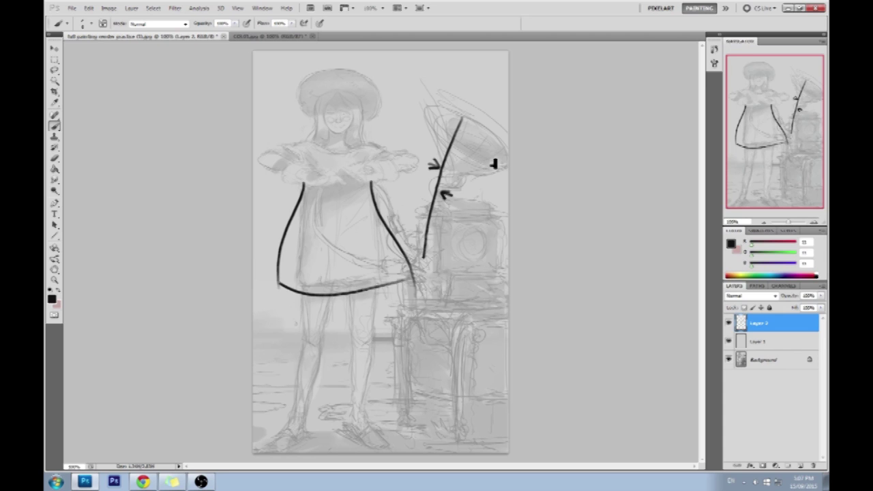
# Step: Try long straight strokes from the dress down the girl's left-hand leg and undo them
pyautogui.hotkey('ctrl', '-')
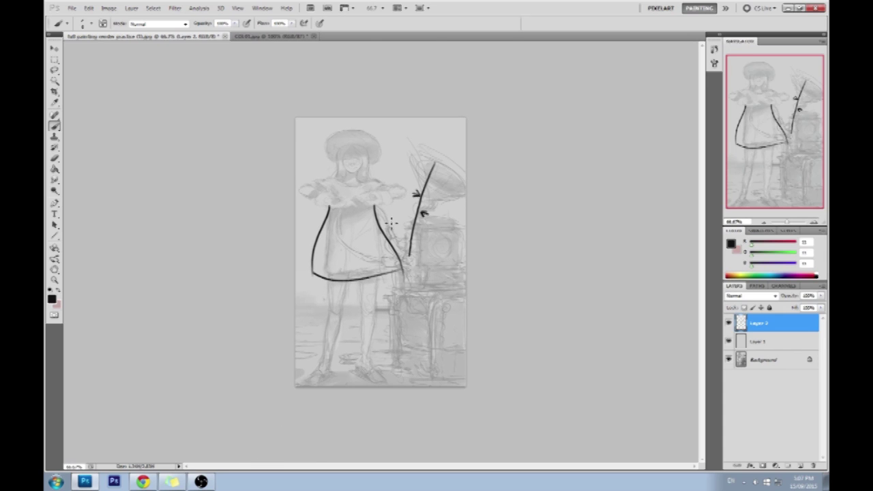
pyautogui.moveTo(409, 147); pyautogui.dragTo(377, 307)
pyautogui.hotkey('ctrl', 'z')
pyautogui.moveTo(322, 261); pyautogui.dragTo(327, 359)
pyautogui.hotkey('ctrl', 'z')
pyautogui.moveTo(325, 258); pyautogui.dragTo(328, 367)
pyautogui.hotkey('ctrl', 'z')
pyautogui.moveTo(332, 237); pyautogui.dragTo(324, 377)
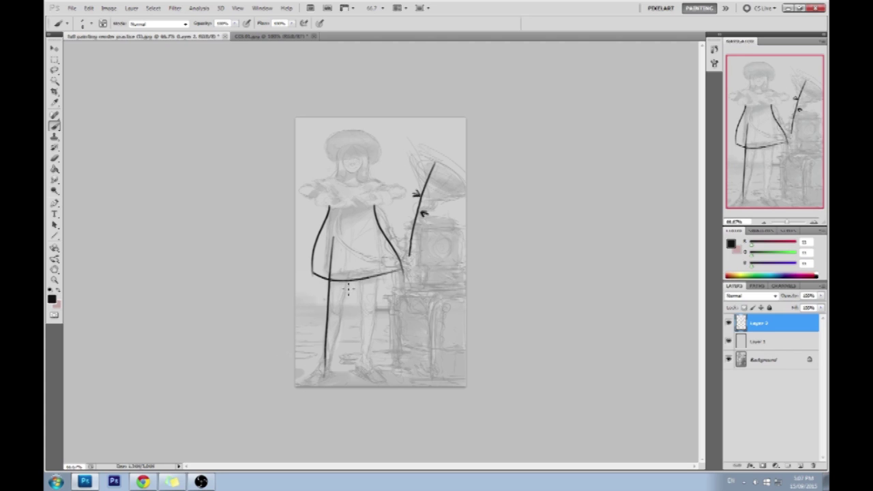
pyautogui.hotkey('ctrl', 'z')
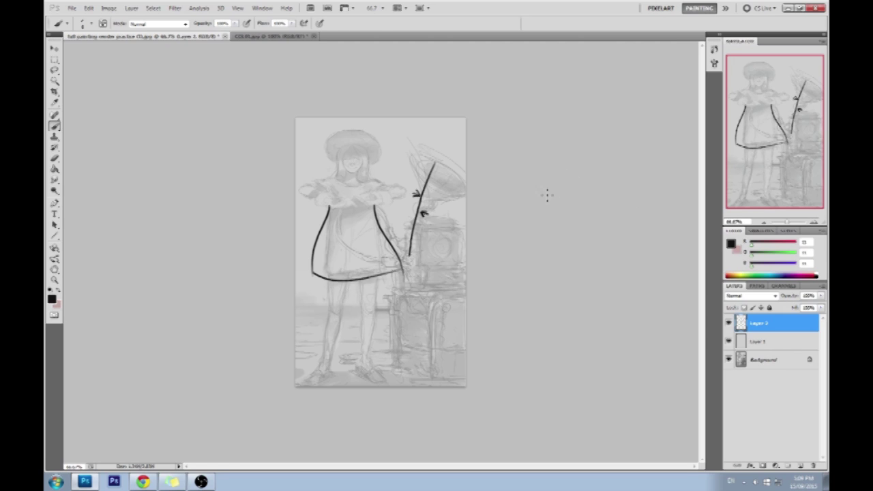
# Step: Draw two short, thick upright bars beside the hat in the empty background
pyautogui.press('z')
pyautogui.moveTo(282, 122); pyautogui.dragTo(447, 227)
pyautogui.moveTo(397, 245); pyautogui.dragTo(543, 81)
pyautogui.moveTo(511, 313); pyautogui.dragTo(519, 131)
pyautogui.moveTo(513, 172); pyautogui.dragTo(437, 280)
pyautogui.moveTo(430, 83); pyautogui.dragTo(395, 255)
pyautogui.moveTo(421, 182); pyautogui.dragTo(445, 226)
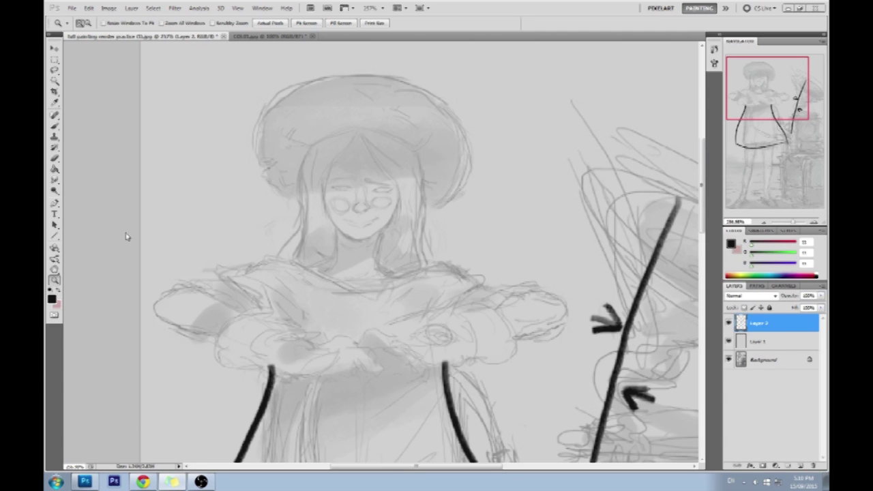
pyautogui.press('b')
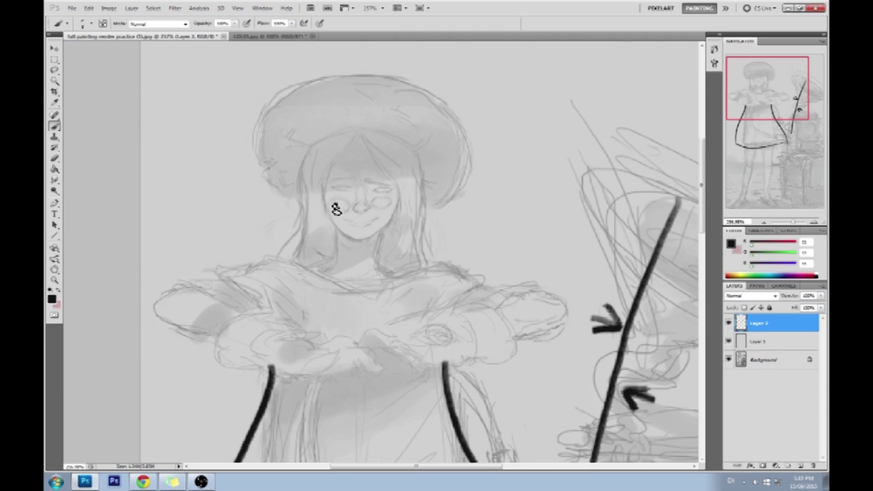
pyautogui.moveTo(486, 90)
pyautogui.mouseDown()
pyautogui.moveTo(483, 81)
pyautogui.moveTo(486, 103)
pyautogui.moveTo(479, 72)
pyautogui.moveTo(484, 80)
pyautogui.mouseUp()
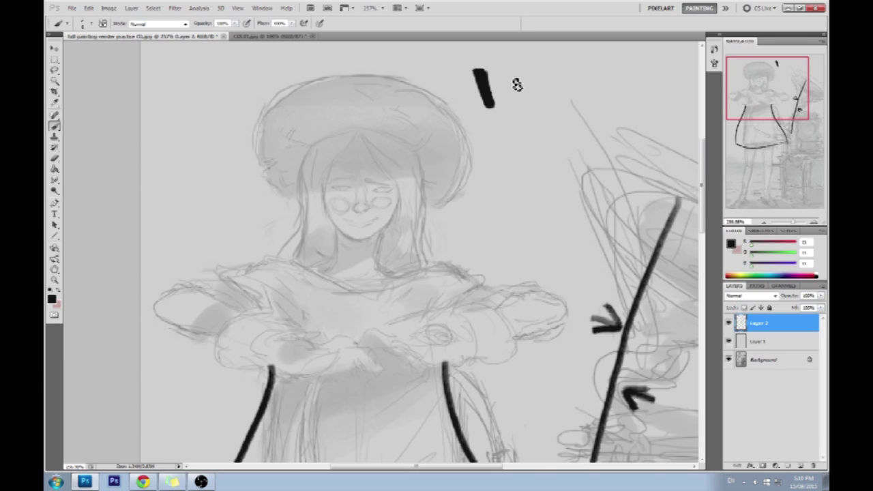
pyautogui.moveTo(511, 79)
pyautogui.mouseDown()
pyautogui.moveTo(517, 104)
pyautogui.moveTo(508, 74)
pyautogui.mouseUp()
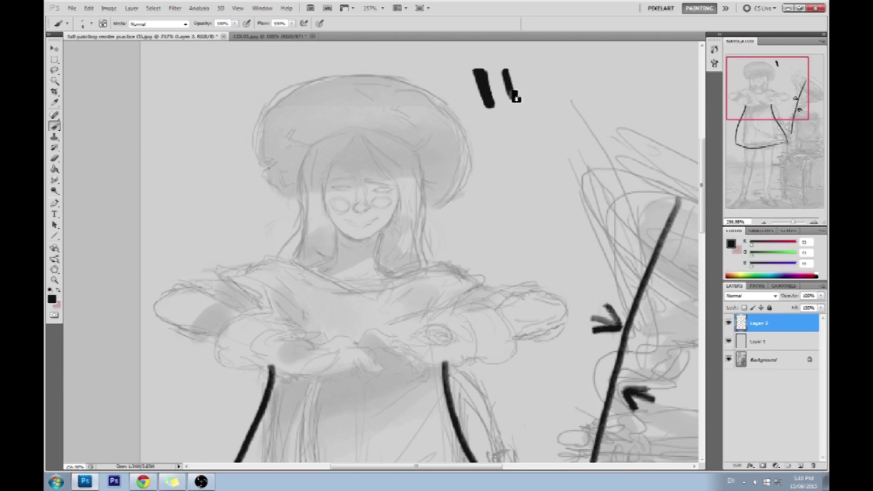
# Step: Frame the two short bars beside the hat with a hand-drawn four-sided box
pyautogui.moveTo(532, 101)
pyautogui.mouseDown()
pyautogui.moveTo(484, 133)
pyautogui.moveTo(452, 64)
pyautogui.moveTo(528, 65)
pyautogui.moveTo(540, 109)
pyautogui.moveTo(491, 126)
pyautogui.mouseUp()
pyautogui.hotkey('ctrl', 'z')
pyautogui.hotkey('ctrl', 'z')
pyautogui.moveTo(461, 90)
pyautogui.mouseDown()
pyautogui.moveTo(519, 115)
pyautogui.moveTo(500, 56)
pyautogui.moveTo(497, 113)
pyautogui.mouseUp()
pyautogui.hotkey('ctrl', 'z')
pyautogui.moveTo(516, 53)
pyautogui.mouseDown()
pyautogui.moveTo(480, 127)
pyautogui.moveTo(539, 116)
pyautogui.moveTo(522, 52)
pyautogui.moveTo(442, 62)
pyautogui.moveTo(489, 133)
pyautogui.moveTo(538, 114)
pyautogui.moveTo(507, 50)
pyautogui.mouseUp()
pyautogui.moveTo(476, 114); pyautogui.dragTo(515, 103)
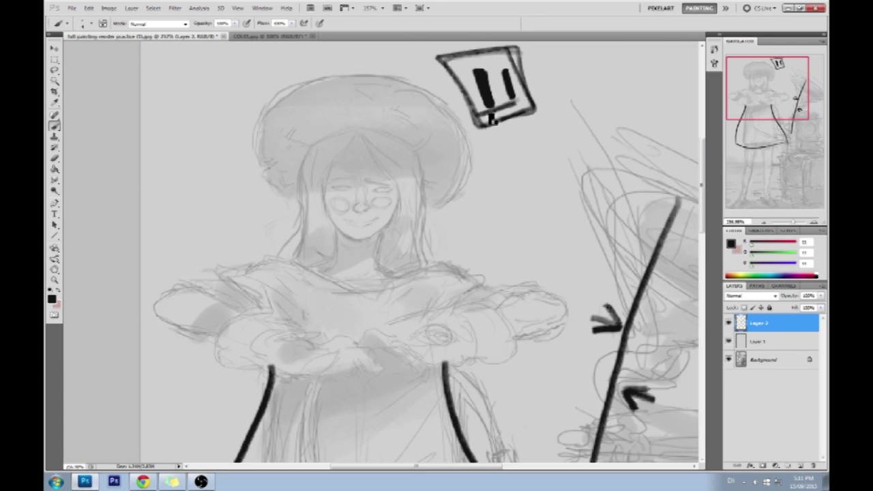
pyautogui.hotkey('ctrl', 'z')
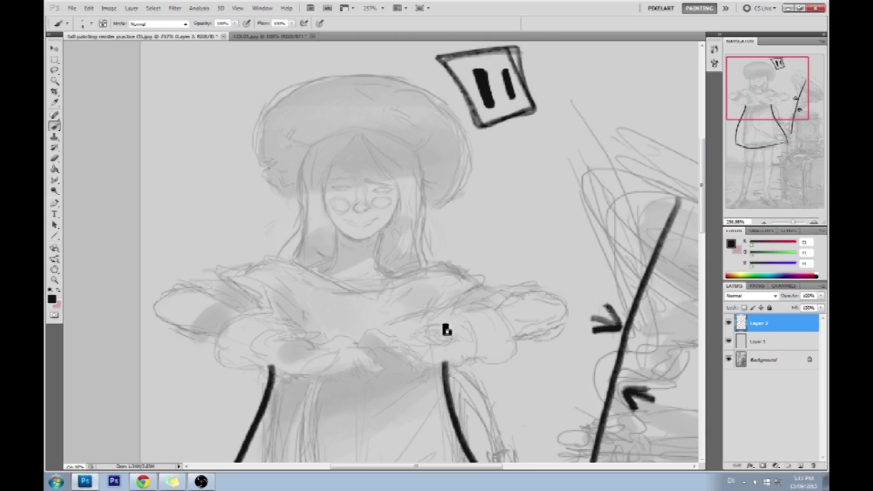
# Step: Remove the hand-drawn box around the two short bars, leaving the bars in place
pyautogui.moveTo(483, 357); pyautogui.dragTo(428, 170)
pyautogui.press('e')
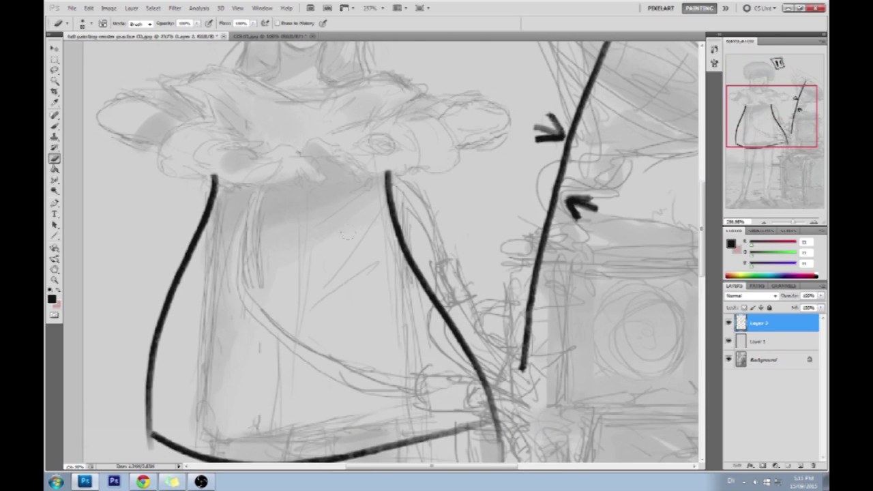
pyautogui.moveTo(430, 298)
pyautogui.mouseDown()
pyautogui.moveTo(410, 273)
pyautogui.moveTo(477, 385)
pyautogui.mouseUp()
pyautogui.hotkey('ctrl', 'z')
pyautogui.moveTo(469, 214)
pyautogui.mouseDown()
pyautogui.moveTo(484, 375)
pyautogui.moveTo(477, 400)
pyautogui.mouseUp()
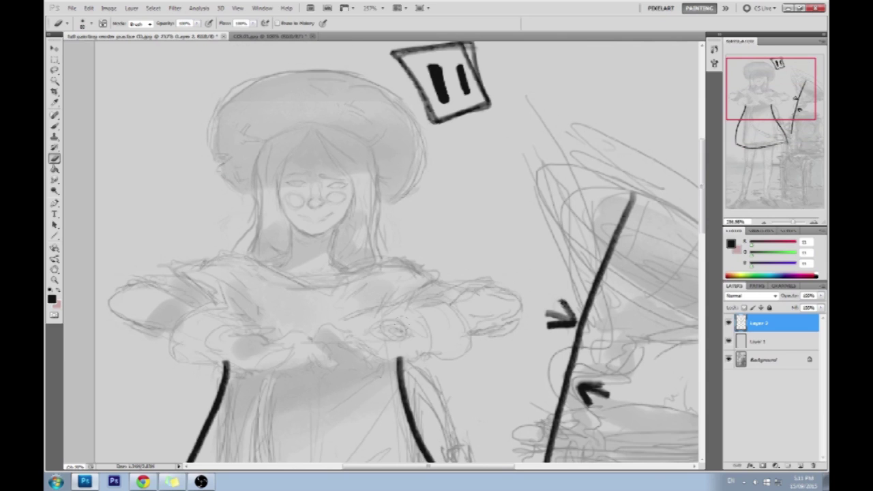
pyautogui.hotkey('ctrl', 'alt', 'z')
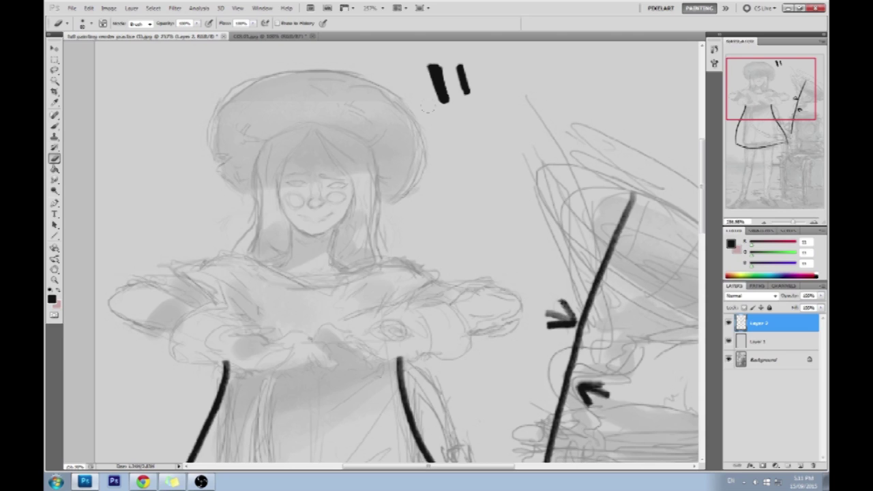
# Step: Hide and show the layers one after another to compare the line work with the underlying sketch
pyautogui.press('b')
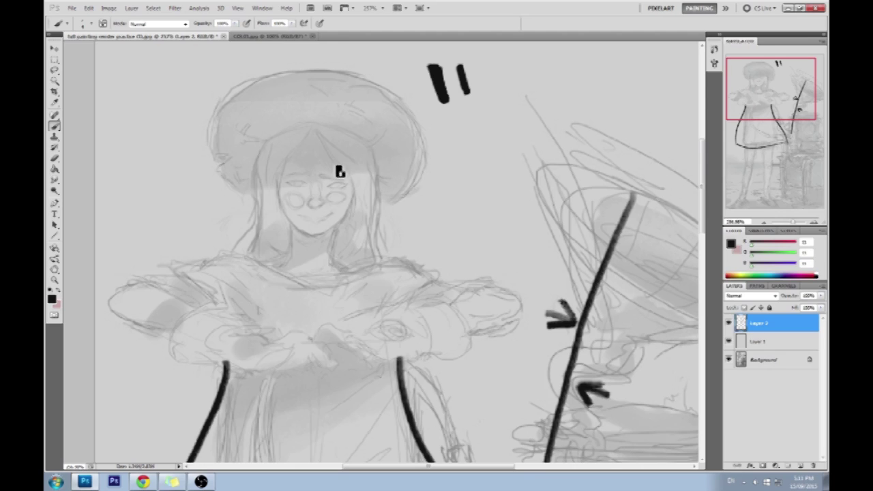
pyautogui.moveTo(728, 341); pyautogui.dragTo(728, 359)
pyautogui.click(728, 342)
pyautogui.click(728, 343)
pyautogui.click(729, 358)
pyautogui.click(728, 341)
pyautogui.click(728, 323)
pyautogui.click(729, 323)
# Step: Erase the two short bars, the diagonal line over the gramophone and its arrowheads
pyautogui.hotkey('ctrl', '-')
pyautogui.hotkey('ctrl', '-')
pyautogui.press('e')
pyautogui.moveTo(425, 258)
pyautogui.mouseDown()
pyautogui.moveTo(434, 145)
pyautogui.moveTo(460, 119)
pyautogui.moveTo(386, 74)
pyautogui.mouseUp()
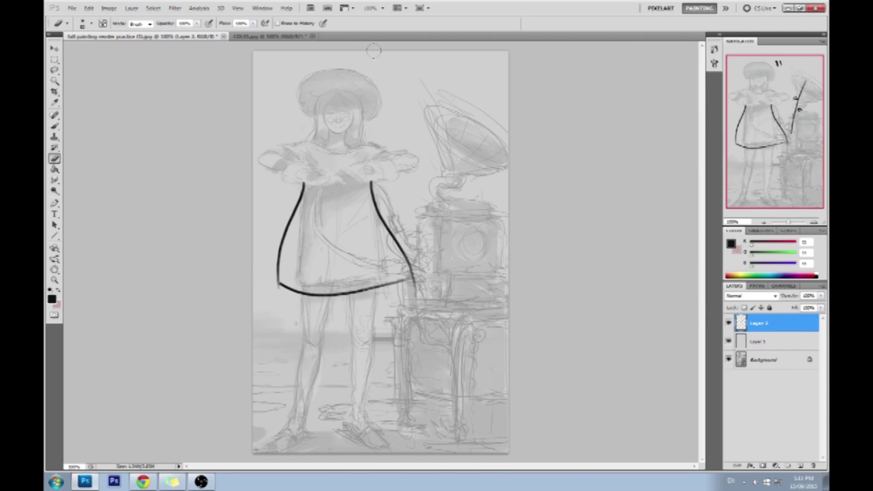
# Step: Ink the hat's outer contour as one wide, rounded curve from the left brim over the crown
pyautogui.press('z')
pyautogui.moveTo(275, 69); pyautogui.dragTo(417, 206)
pyautogui.press('b')
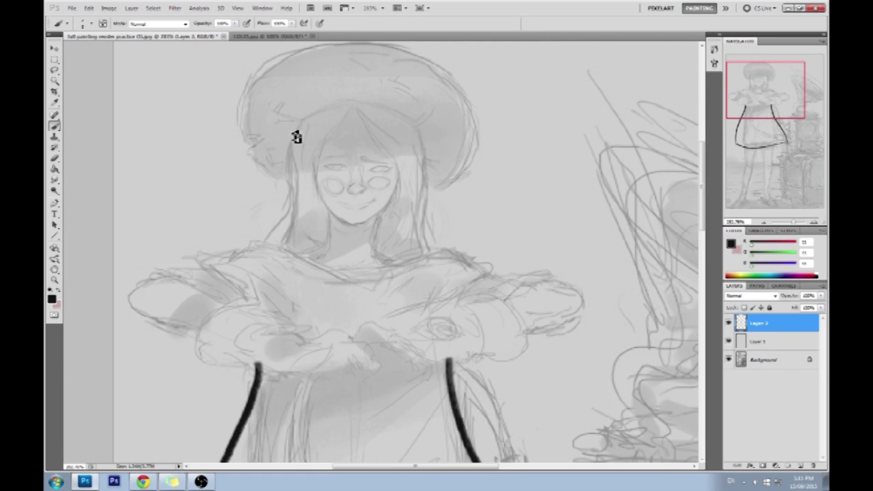
pyautogui.hotkey('ctrl', '-')
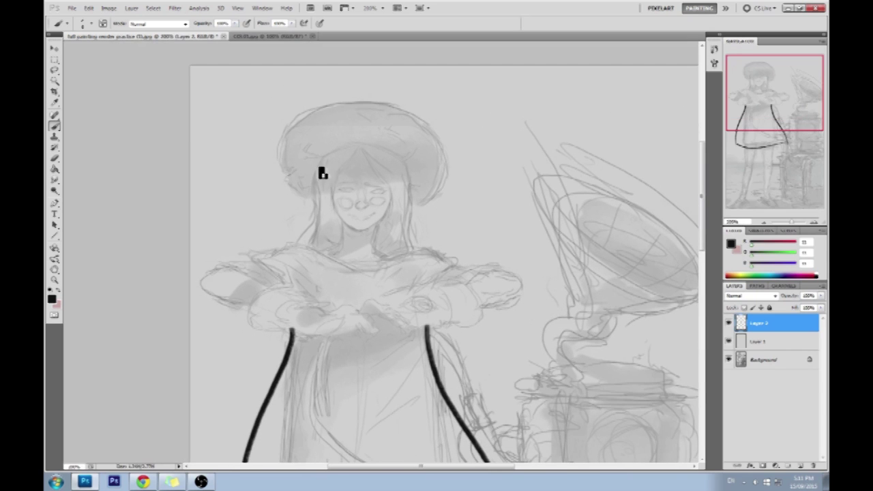
pyautogui.moveTo(285, 171); pyautogui.dragTo(443, 165)
pyautogui.hotkey('ctrl', 'z')
pyautogui.moveTo(316, 199)
pyautogui.mouseDown()
pyautogui.moveTo(268, 180)
pyautogui.moveTo(429, 212)
pyautogui.mouseUp()
pyautogui.hotkey('ctrl', 'z')
pyautogui.moveTo(316, 197)
pyautogui.mouseDown()
pyautogui.moveTo(446, 145)
pyautogui.moveTo(446, 183)
pyautogui.moveTo(263, 162)
pyautogui.moveTo(445, 196)
pyautogui.mouseUp()
pyautogui.hotkey('ctrl', 'z')
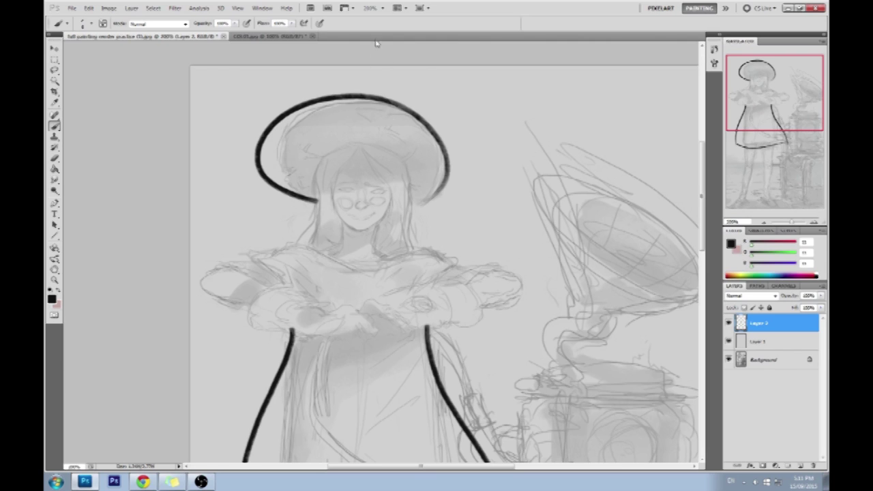
# Step: Finish the hat contour with a short curve tucking the right brim in toward the hair
pyautogui.moveTo(414, 209); pyautogui.dragTo(446, 176)
pyautogui.hotkey('ctrl', 'z')
pyautogui.moveTo(414, 209); pyautogui.dragTo(447, 179)
pyautogui.hotkey('ctrl', 'z')
pyautogui.moveTo(414, 208); pyautogui.dragTo(446, 178)
pyautogui.hotkey('ctrl', 'z')
pyautogui.moveTo(411, 211); pyautogui.dragTo(454, 150)
pyautogui.hotkey('ctrl', 'z')
pyautogui.moveTo(411, 211); pyautogui.dragTo(458, 157)
# Step: Try long, sweeping curved strokes down across the gramophone horn, undoing them
pyautogui.moveTo(635, 96); pyautogui.dragTo(522, 351)
pyautogui.hotkey('ctrl', 'z')
pyautogui.moveTo(649, 111); pyautogui.dragTo(524, 329)
pyautogui.moveTo(527, 382); pyautogui.dragTo(536, 420)
pyautogui.hotkey('ctrl', 'z')
pyautogui.moveTo(641, 97); pyautogui.dragTo(575, 442)
pyautogui.hotkey('ctrl', 'z')
pyautogui.moveTo(645, 122); pyautogui.dragTo(554, 416)
pyautogui.hotkey('ctrl', 'z')
pyautogui.moveTo(641, 100)
pyautogui.mouseDown()
pyautogui.moveTo(522, 298)
pyautogui.moveTo(517, 412)
pyautogui.mouseUp()
pyautogui.hotkey('ctrl', 'z')
# Step: Try an S-shaped stroke winding from beside the hat down to the gramophone box and undo it
pyautogui.moveTo(479, 103)
pyautogui.mouseDown()
pyautogui.moveTo(496, 266)
pyautogui.moveTo(641, 387)
pyautogui.mouseUp()
pyautogui.hotkey('ctrl', 'z')
pyautogui.moveTo(505, 99)
pyautogui.mouseDown()
pyautogui.moveTo(659, 234)
pyautogui.moveTo(609, 387)
pyautogui.mouseUp()
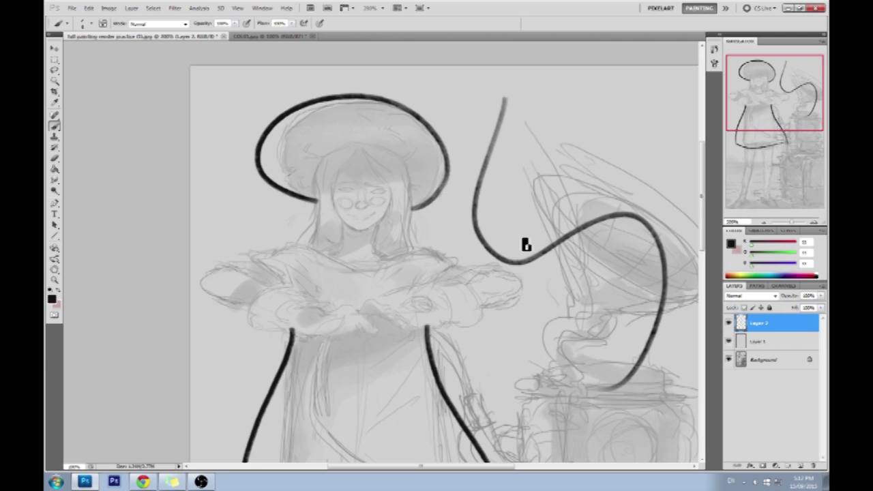
pyautogui.moveTo(583, 319); pyautogui.dragTo(510, 291)
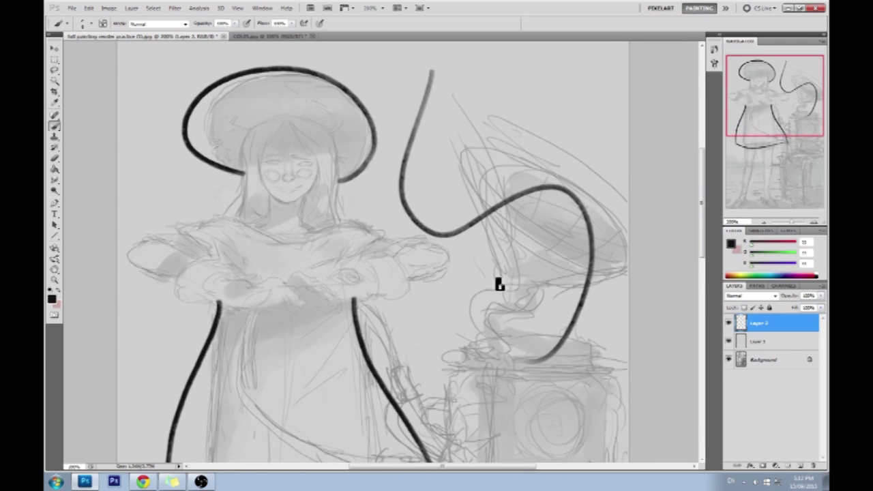
pyautogui.hotkey('ctrl', 'z')
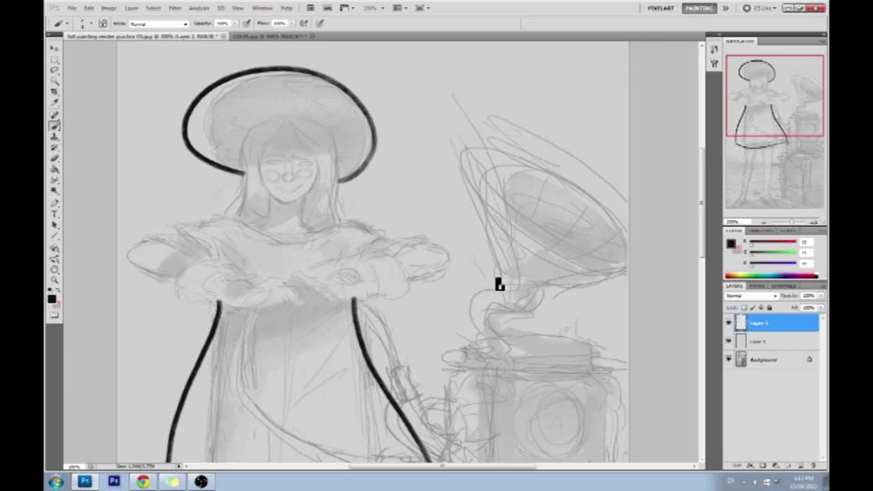
# Step: Try several large overlapping freehand circles around the gramophone, then undo all of them
pyautogui.moveTo(542, 133)
pyautogui.mouseDown()
pyautogui.moveTo(529, 100)
pyautogui.moveTo(440, 135)
pyautogui.moveTo(428, 184)
pyautogui.moveTo(501, 79)
pyautogui.mouseUp()
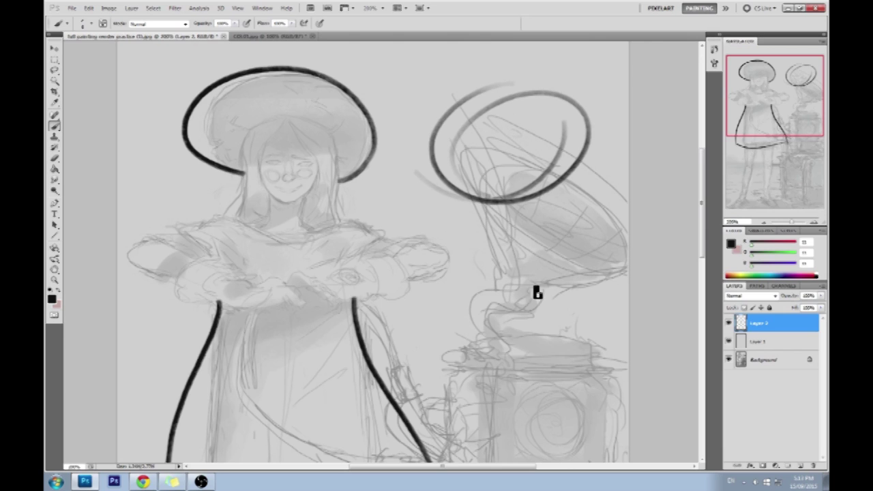
pyautogui.moveTo(537, 292); pyautogui.dragTo(459, 236)
pyautogui.moveTo(386, 140)
pyautogui.mouseDown()
pyautogui.moveTo(510, 91)
pyautogui.moveTo(375, 93)
pyautogui.mouseUp()
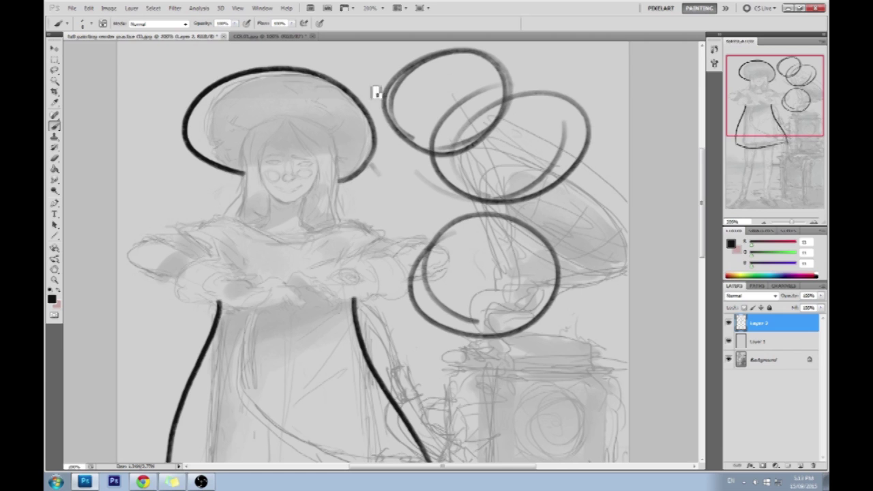
pyautogui.moveTo(585, 248)
pyautogui.mouseDown()
pyautogui.moveTo(564, 171)
pyautogui.moveTo(502, 225)
pyautogui.mouseUp()
pyautogui.moveTo(566, 306)
pyautogui.mouseDown()
pyautogui.moveTo(567, 178)
pyautogui.moveTo(462, 255)
pyautogui.moveTo(530, 334)
pyautogui.moveTo(562, 211)
pyautogui.moveTo(616, 302)
pyautogui.mouseUp()
pyautogui.hotkey('ctrl', 'z')
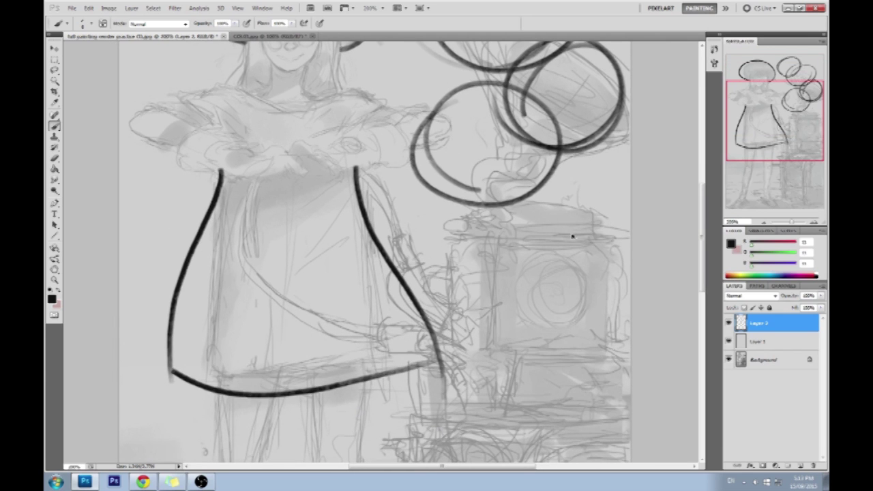
pyautogui.hotkey('ctrl', 'alt', 'z')
pyautogui.hotkey('ctrl', 'alt', 'z')
pyautogui.moveTo(511, 132); pyautogui.dragTo(561, 343)
pyautogui.hotkey('ctrl', 'alt', 'z')
pyautogui.hotkey('ctrl', 'alt', 'z')
pyautogui.hotkey('ctrl', 'alt', 'z')
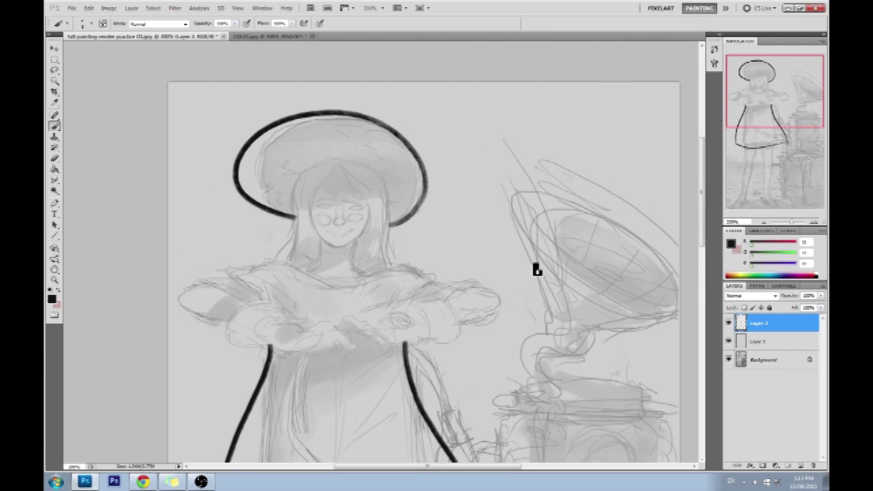
# Step: Try a long sweeping stroke, freehand box shapes and short strokes around the gramophone, then undo all of them
pyautogui.moveTo(644, 133)
pyautogui.mouseDown()
pyautogui.moveTo(600, 142)
pyautogui.moveTo(468, 370)
pyautogui.mouseUp()
pyautogui.hotkey('ctrl', 'alt', 'z')
pyautogui.moveTo(478, 137)
pyautogui.mouseDown()
pyautogui.moveTo(587, 133)
pyautogui.moveTo(499, 226)
pyautogui.moveTo(522, 222)
pyautogui.mouseUp()
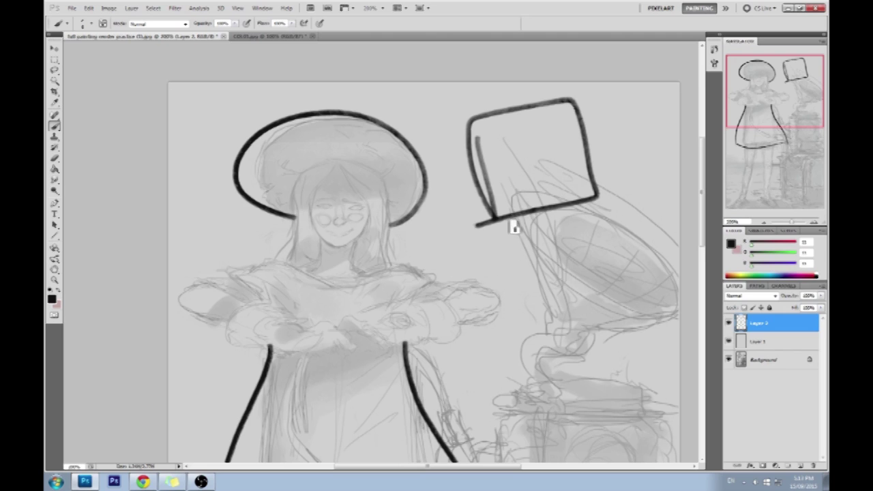
pyautogui.moveTo(526, 285)
pyautogui.mouseDown()
pyautogui.moveTo(494, 251)
pyautogui.moveTo(609, 259)
pyautogui.moveTo(543, 327)
pyautogui.mouseUp()
pyautogui.moveTo(505, 356); pyautogui.dragTo(541, 410)
pyautogui.moveTo(486, 348)
pyautogui.mouseDown()
pyautogui.moveTo(577, 357)
pyautogui.moveTo(587, 369)
pyautogui.mouseUp()
pyautogui.moveTo(572, 386); pyautogui.dragTo(541, 410)
pyautogui.hotkey('ctrl', 'alt', 'z')
pyautogui.hotkey('ctrl', 'alt', 'z')
pyautogui.hotkey('ctrl', 'alt', 'z')
pyautogui.hotkey('ctrl', 'alt', 'z')
pyautogui.hotkey('ctrl', 'alt', 'z')
pyautogui.hotkey('ctrl', 'alt', 'z')
pyautogui.hotkey('ctrl', 'alt', 'z')
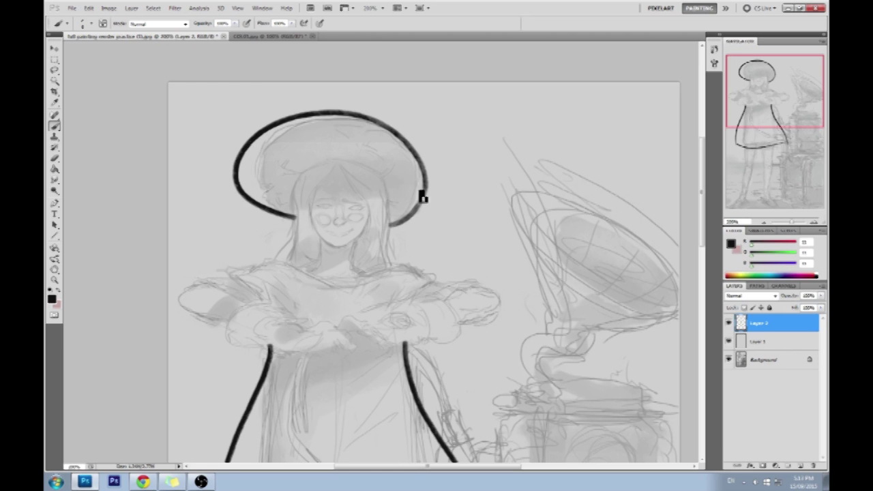
# Step: Ink the arc of the hat's inner brim above the forehead and two curved fringe strokes parting from its centre
pyautogui.moveTo(454, 236); pyautogui.dragTo(512, 168)
pyautogui.moveTo(349, 116); pyautogui.dragTo(449, 127)
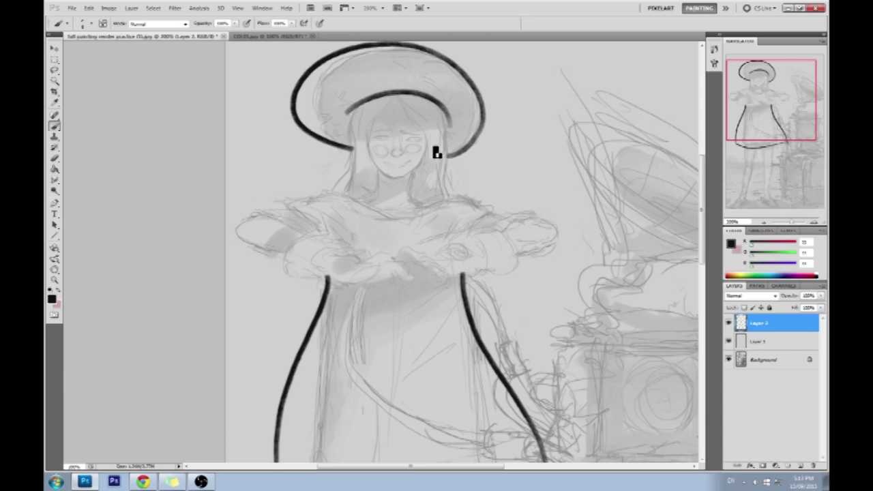
pyautogui.moveTo(372, 102); pyautogui.dragTo(352, 148)
pyautogui.hotkey('ctrl', 'z')
pyautogui.moveTo(359, 108); pyautogui.dragTo(353, 157)
pyautogui.hotkey('ctrl', 'z')
pyautogui.moveTo(400, 95); pyautogui.dragTo(351, 147)
pyautogui.moveTo(396, 96); pyautogui.dragTo(447, 145)
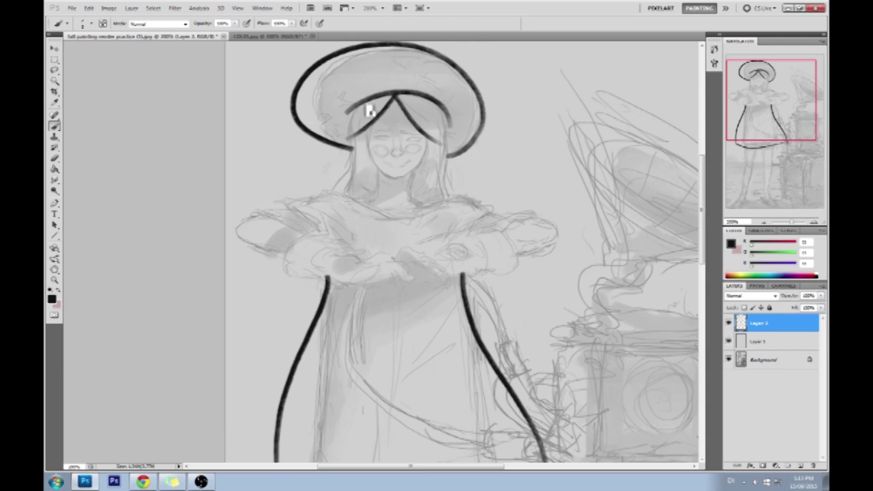
# Step: Ink the wavy outer hair contours from the inner brim down both sides of the face toward the shoulders
pyautogui.moveTo(358, 116); pyautogui.dragTo(332, 201)
pyautogui.moveTo(447, 114); pyautogui.dragTo(478, 200)
pyautogui.hotkey('ctrl', 'z')
pyautogui.moveTo(448, 114); pyautogui.dragTo(489, 205)
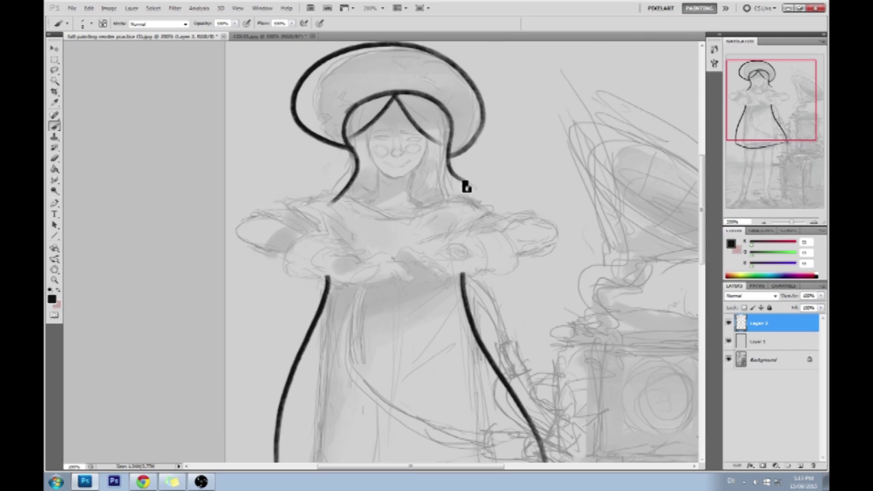
# Step: Extend the right hair contour outward to the shoulder with a smooth curved stroke, undoing and redrawing it as needed
pyautogui.moveTo(451, 170); pyautogui.dragTo(482, 210)
pyautogui.hotkey('ctrl', 'z')
pyautogui.moveTo(452, 174); pyautogui.dragTo(480, 208)
pyautogui.hotkey('ctrl', 'z')
pyautogui.moveTo(452, 170); pyautogui.dragTo(481, 208)
pyautogui.hotkey('ctrl', 'z')
pyautogui.moveTo(452, 170); pyautogui.dragTo(480, 210)
pyautogui.hotkey('ctrl', 'z')
pyautogui.moveTo(451, 170); pyautogui.dragTo(481, 208)
pyautogui.hotkey('ctrl', 'z')
pyautogui.moveTo(452, 170); pyautogui.dragTo(481, 208)
pyautogui.hotkey('ctrl', 'z')
pyautogui.moveTo(453, 171); pyautogui.dragTo(481, 209)
# Step: Check the document's dimensions in Image Size, cancel without changes and view the whole drawing
pyautogui.press('e')
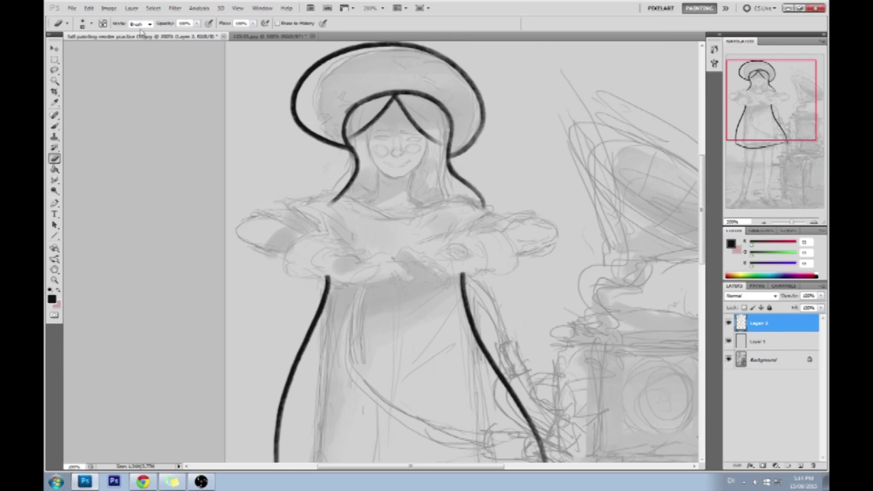
pyautogui.click(108, 7)
pyautogui.click(126, 71)
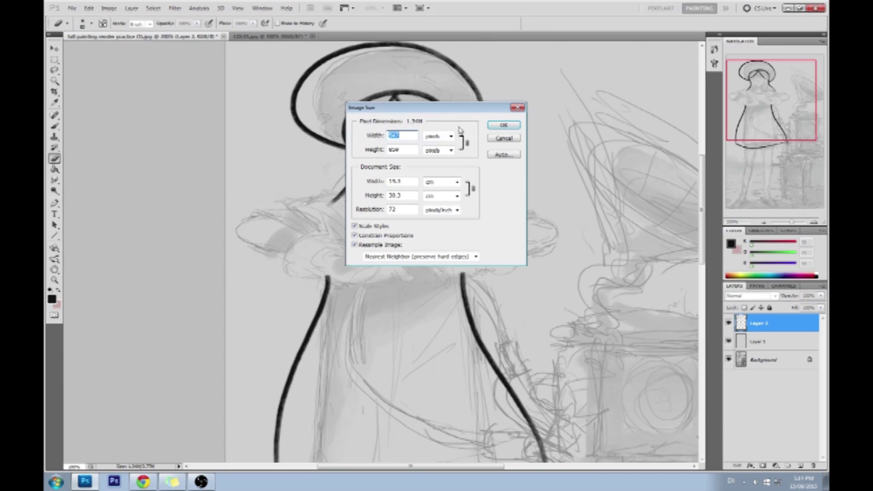
pyautogui.click(503, 139)
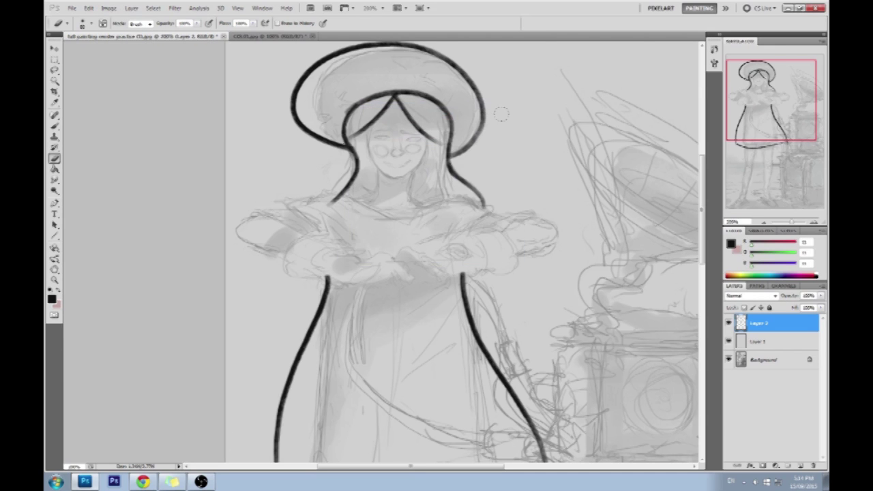
pyautogui.hotkey('ctrl', '-')
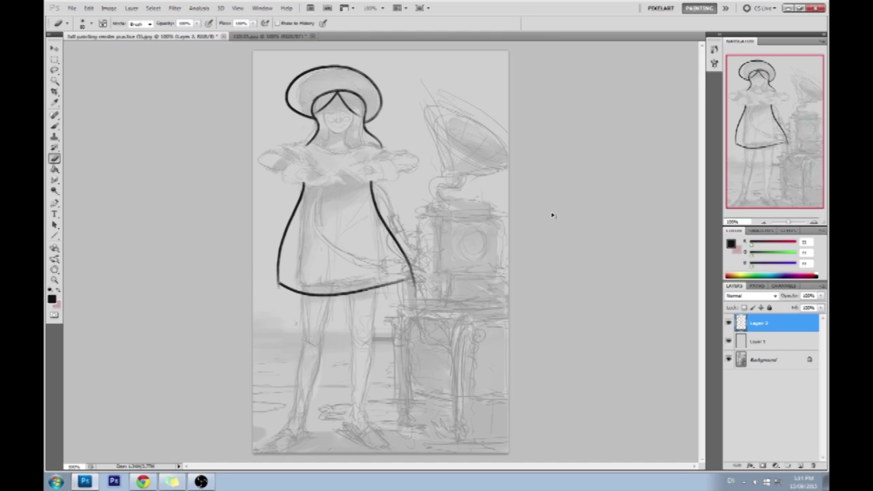
# Step: Choose a different brush tip for the Eraser and trim the lower end of the left hair contour
pyautogui.press('b')
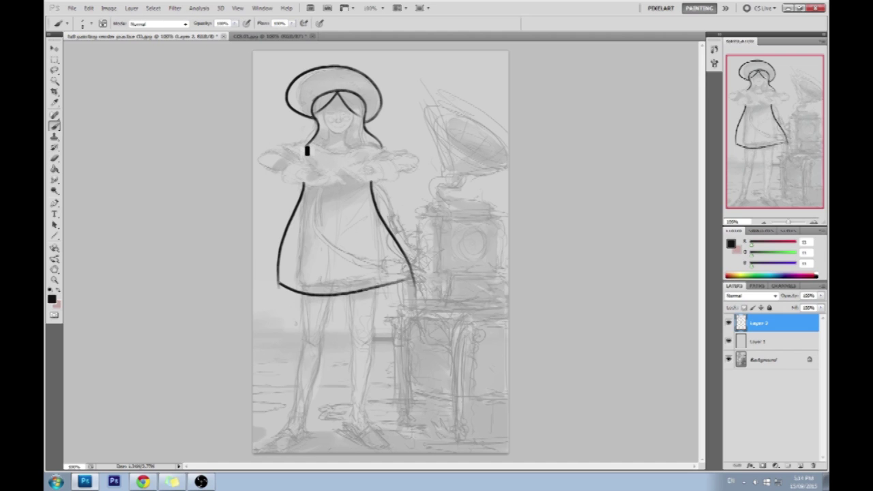
pyautogui.press('e')
pyautogui.rightClick(306, 130)
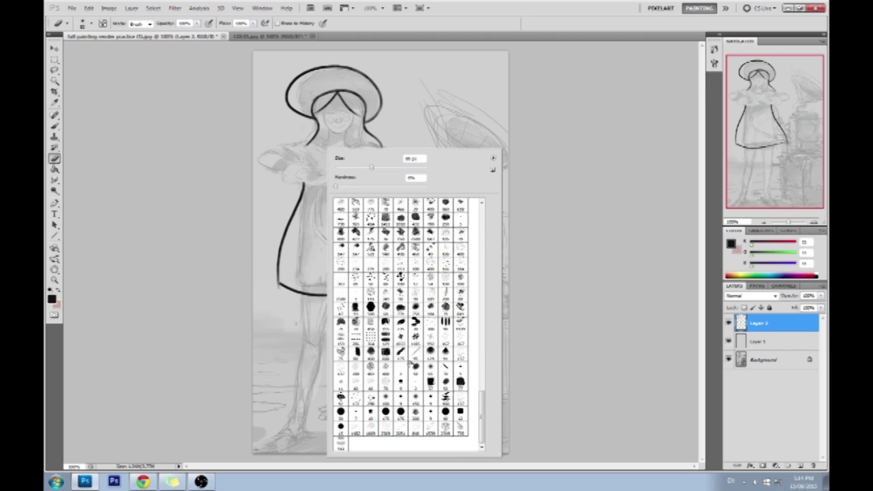
pyautogui.click(403, 358)
pyautogui.click(581, 254)
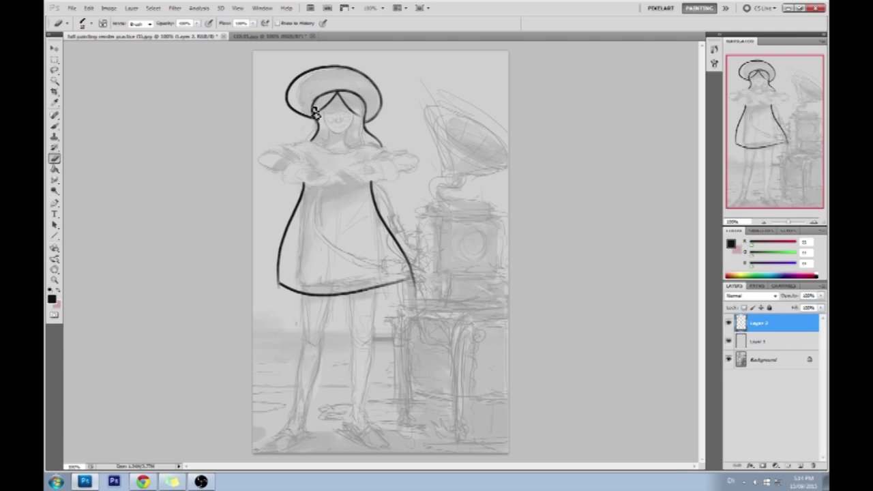
pyautogui.hotkey('ctrl', '+')
pyautogui.hotkey('ctrl', '-')
pyautogui.press('b')
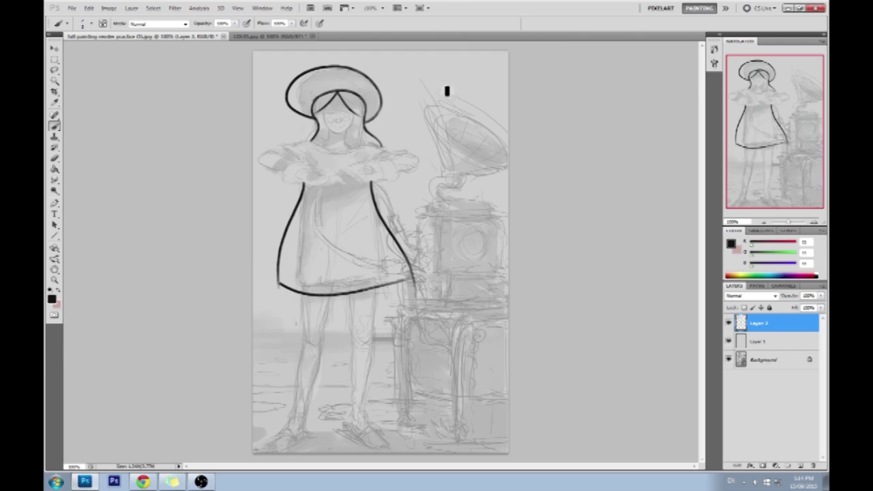
pyautogui.moveTo(389, 125)
pyautogui.mouseDown()
pyautogui.moveTo(379, 116)
pyautogui.moveTo(381, 124)
pyautogui.mouseUp()
pyautogui.hotkey('ctrl', 'z')
# Step: Hide Layer 1 and Layer 2 to view the original sketch, then show both again and reselect Layer 2
pyautogui.moveTo(728, 341); pyautogui.dragTo(728, 323)
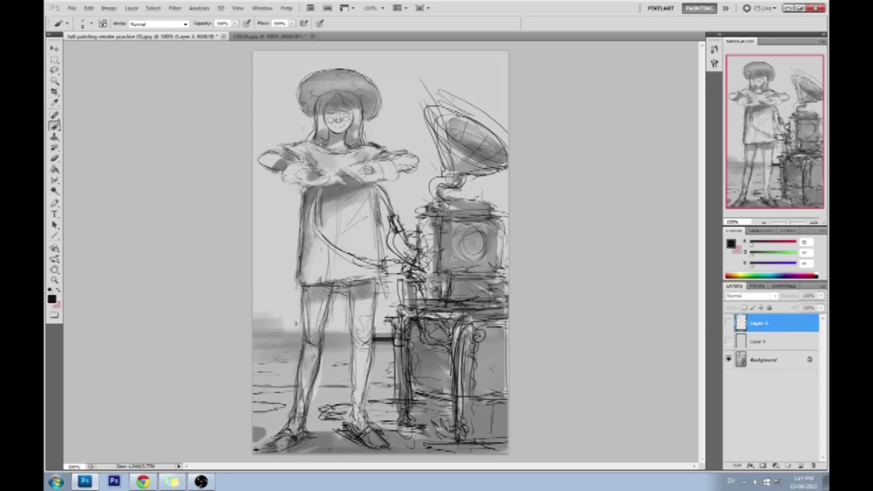
pyautogui.click(755, 365)
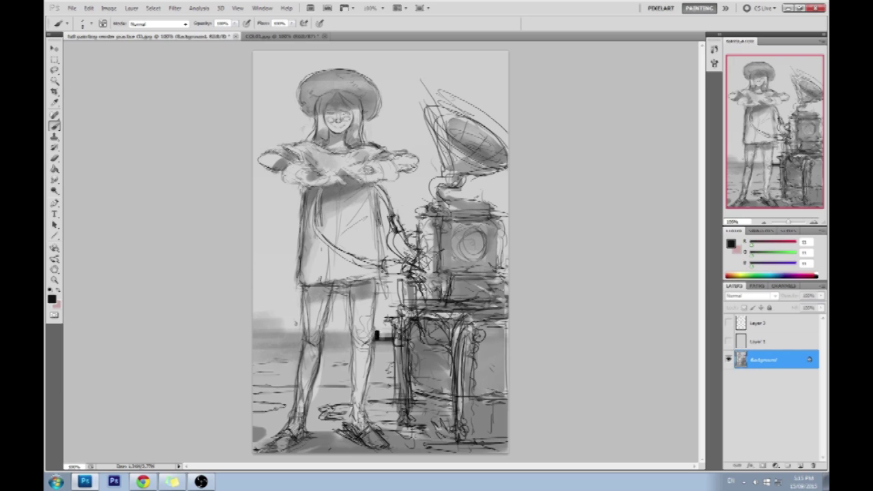
pyautogui.click(728, 341)
pyautogui.click(728, 323)
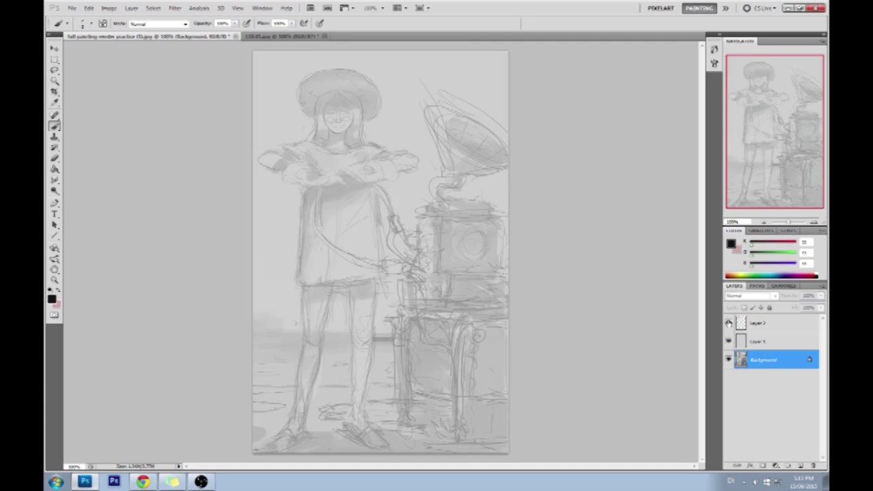
pyautogui.click(776, 327)
# Step: Trim the overshoot at the skirt's right hem corner and ink the rounded outlines of both outstretched arms
pyautogui.press('e')
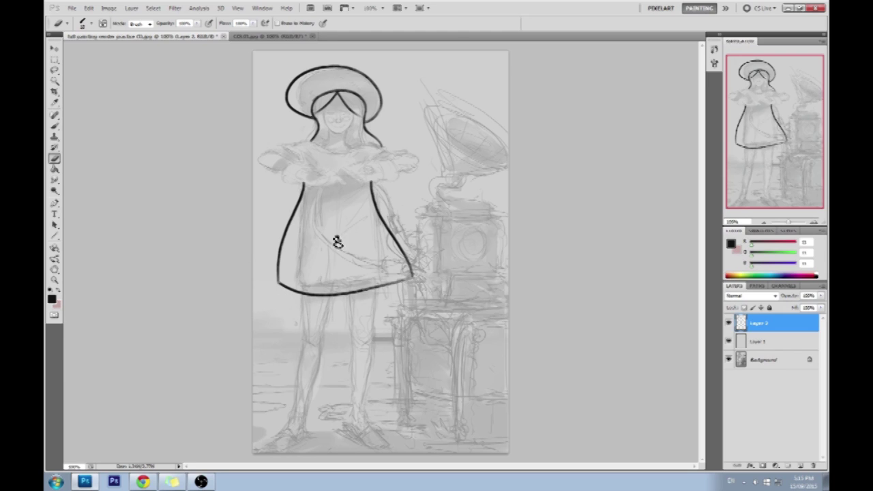
pyautogui.press('b')
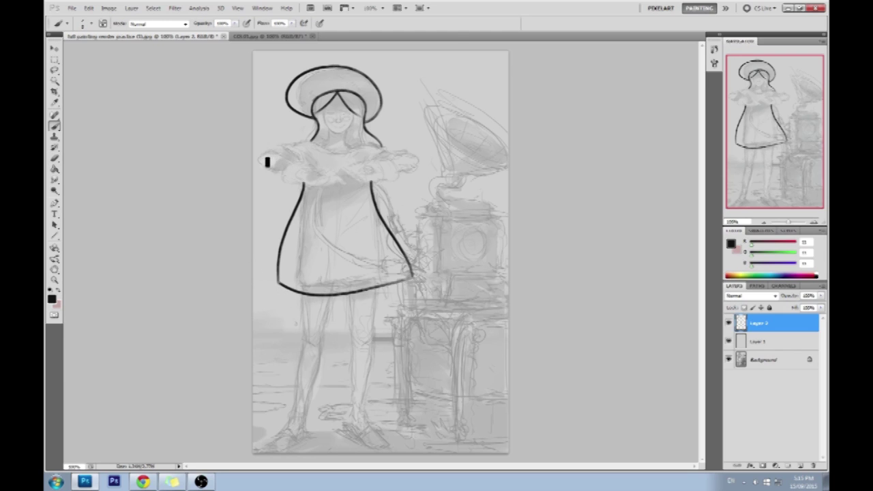
pyautogui.moveTo(259, 160)
pyautogui.mouseDown()
pyautogui.moveTo(274, 151)
pyautogui.moveTo(291, 161)
pyautogui.moveTo(268, 168)
pyautogui.moveTo(287, 172)
pyautogui.mouseUp()
pyautogui.hotkey('ctrl', 'z')
pyautogui.moveTo(267, 168); pyautogui.dragTo(300, 171)
pyautogui.moveTo(372, 176); pyautogui.dragTo(419, 164)
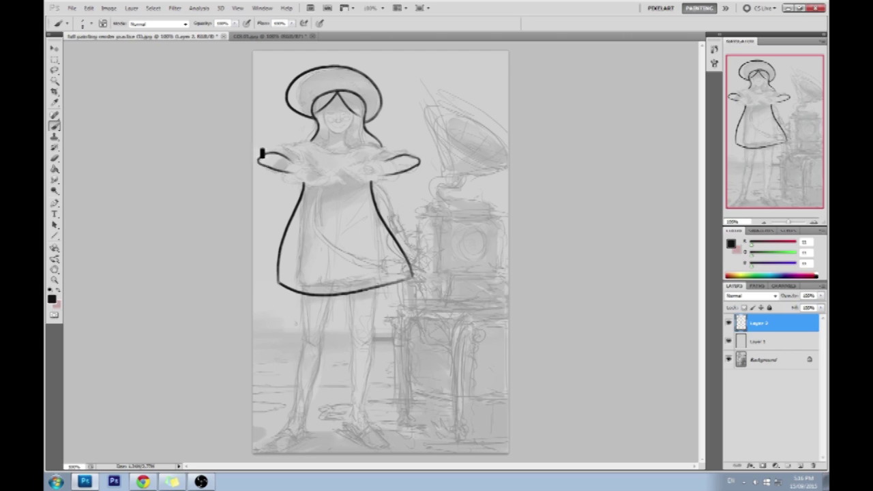
pyautogui.moveTo(266, 155); pyautogui.dragTo(293, 150)
# Step: Try a slanting neckline stroke from the left hair end toward the centre of the chest, undoing each attempt
pyautogui.hotkey('ctrl', '+')
pyautogui.moveTo(394, 146); pyautogui.dragTo(521, 280)
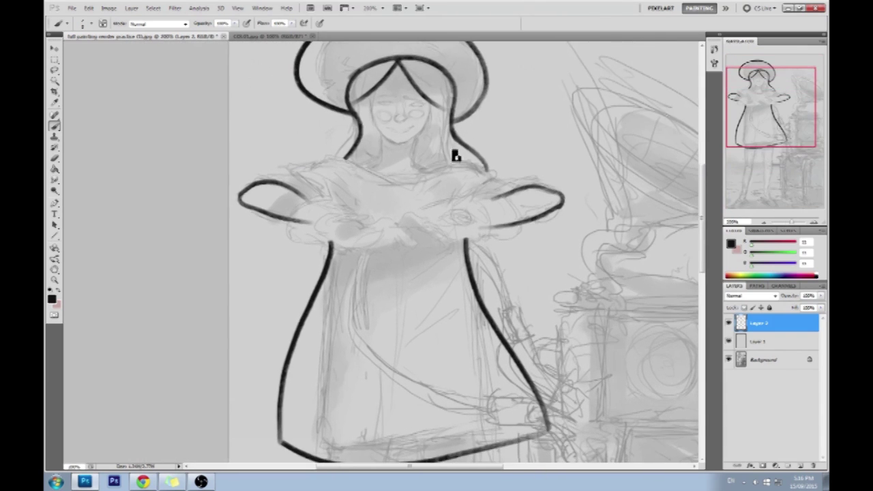
pyautogui.moveTo(343, 159); pyautogui.dragTo(405, 182)
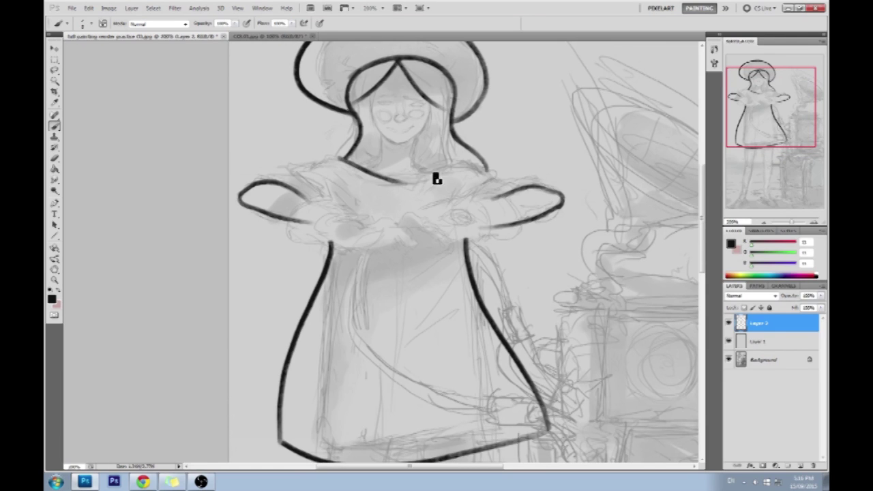
pyautogui.hotkey('ctrl', 'z')
pyautogui.moveTo(341, 160); pyautogui.dragTo(400, 183)
pyautogui.hotkey('ctrl', 'z')
pyautogui.moveTo(344, 163); pyautogui.dragTo(393, 176)
pyautogui.hotkey('ctrl', 'z')
# Step: Try a neckline curving in from both shoulders to a small V-shaped notch at the centre, redoing its strokes
pyautogui.moveTo(335, 163)
pyautogui.mouseDown()
pyautogui.moveTo(401, 203)
pyautogui.moveTo(486, 163)
pyautogui.mouseUp()
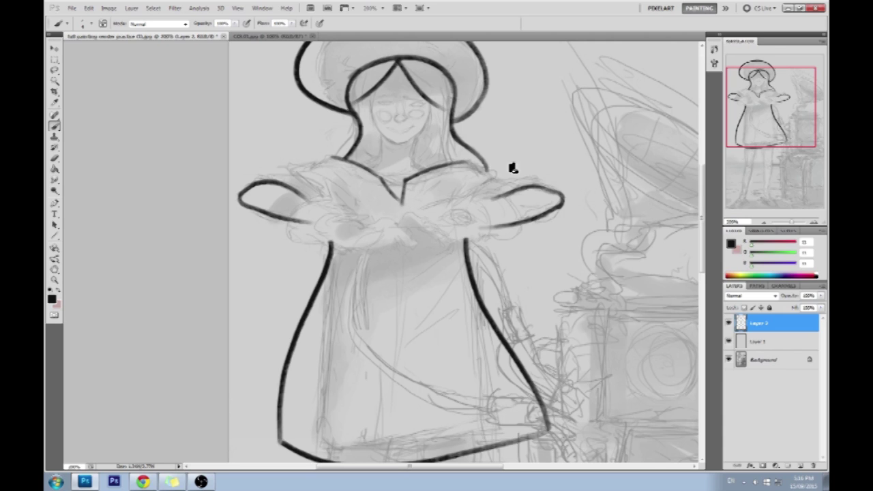
pyautogui.hotkey('ctrl', 'alt', 'z')
pyautogui.hotkey('ctrl', 'alt', 'z')
pyautogui.moveTo(401, 203)
pyautogui.mouseDown()
pyautogui.moveTo(391, 181)
pyautogui.moveTo(401, 203)
pyautogui.moveTo(482, 164)
pyautogui.mouseUp()
pyautogui.hotkey('ctrl', 'z')
pyautogui.moveTo(403, 179); pyautogui.dragTo(471, 162)
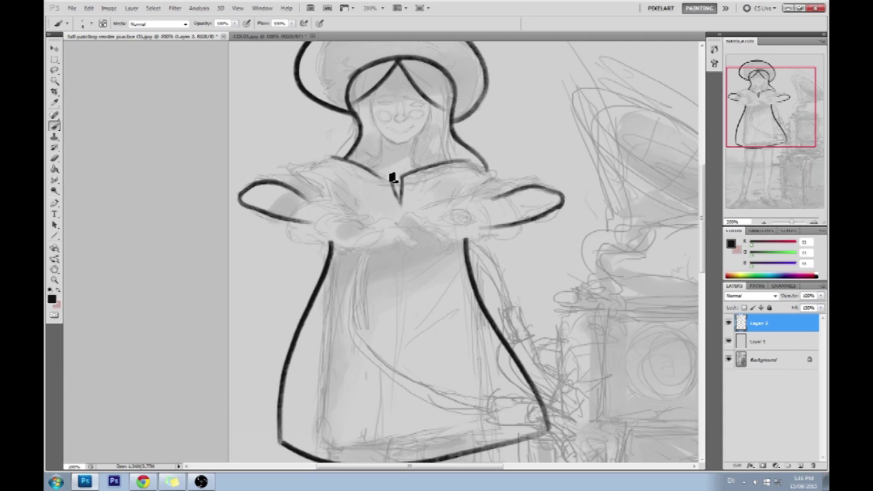
pyautogui.moveTo(394, 181); pyautogui.dragTo(345, 161)
# Step: Try loose strokes down the gramophone and near the skirt hem, undoing each one
pyautogui.moveTo(526, 153); pyautogui.dragTo(410, 262)
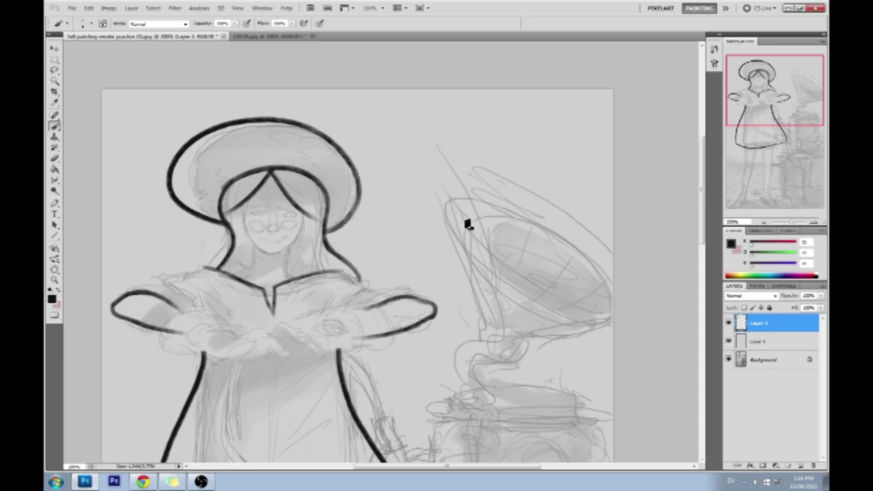
pyautogui.moveTo(489, 128)
pyautogui.mouseDown()
pyautogui.moveTo(457, 168)
pyautogui.moveTo(526, 228)
pyautogui.moveTo(553, 318)
pyautogui.moveTo(510, 362)
pyautogui.mouseUp()
pyautogui.hotkey('ctrl', 'z')
pyautogui.scroll(-8, 477, 221)
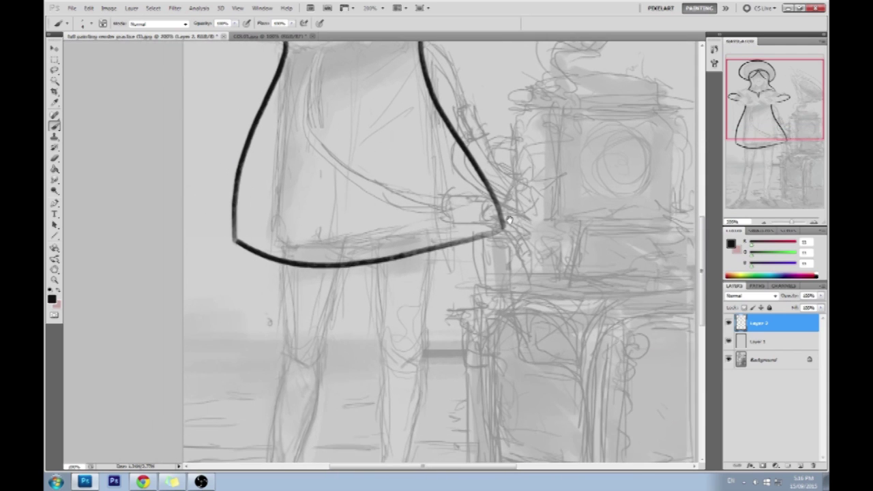
pyautogui.moveTo(405, 237); pyautogui.dragTo(446, 225)
pyautogui.hotkey('ctrl', 'z')
pyautogui.moveTo(617, 242)
pyautogui.mouseDown()
pyautogui.moveTo(468, 327)
pyautogui.moveTo(615, 243)
pyautogui.moveTo(579, 366)
pyautogui.moveTo(610, 352)
pyautogui.mouseUp()
pyautogui.hotkey('ctrl', 'z')
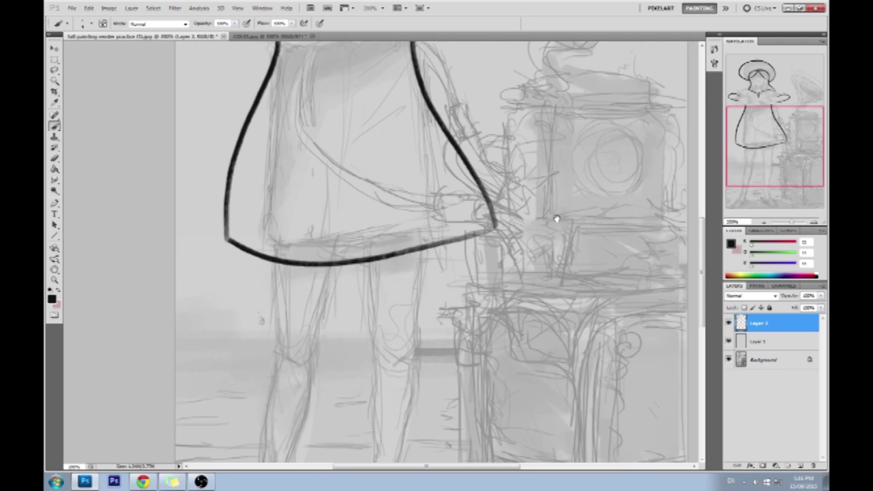
pyautogui.moveTo(557, 218); pyautogui.dragTo(530, 185)
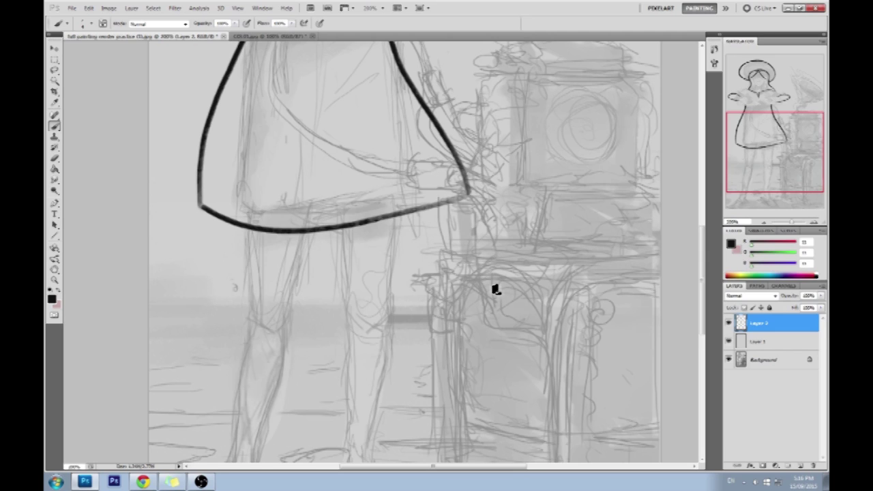
pyautogui.moveTo(363, 183); pyautogui.dragTo(364, 306)
# Step: Undo the neckline and notch strokes between the shoulders
pyautogui.moveTo(351, 138); pyautogui.dragTo(430, 267)
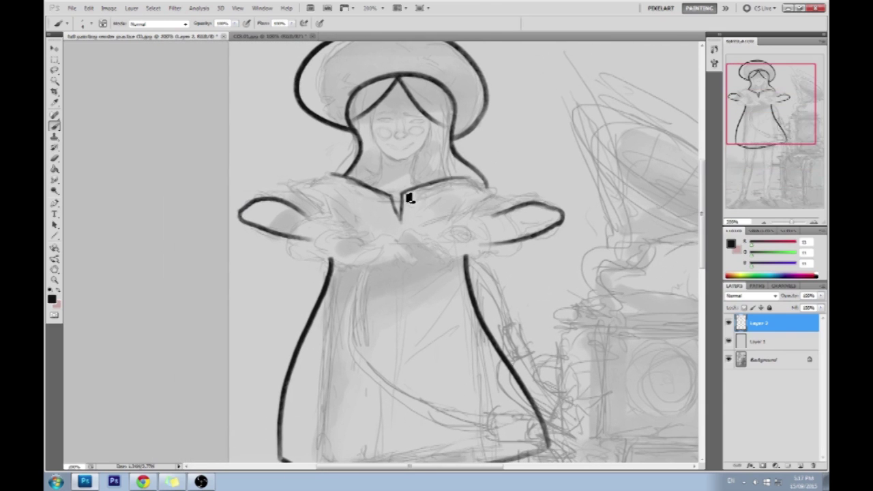
pyautogui.hotkey('ctrl', 'alt', 'z')
pyautogui.hotkey('ctrl', 'alt', 'z')
pyautogui.hotkey('ctrl', 'alt', 'z')
pyautogui.hotkey('ctrl', 'alt', 'z')
pyautogui.hotkey('ctrl', 'alt', 'z')
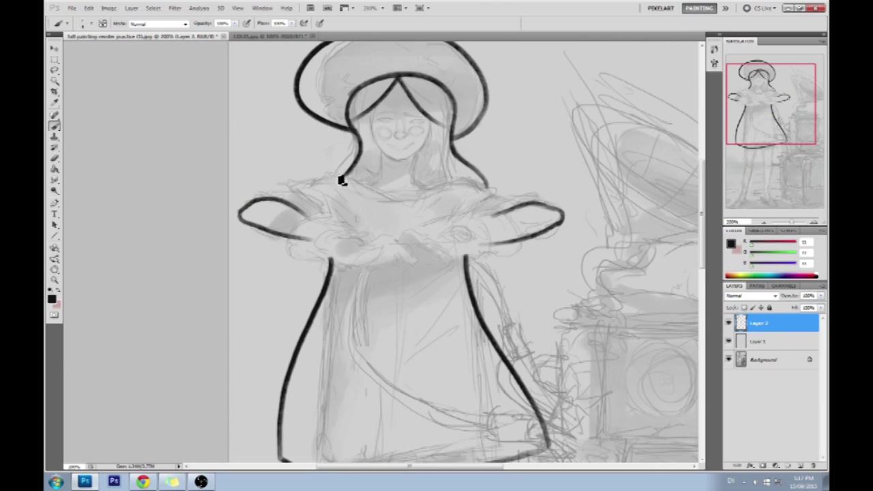
# Step: Ink a collar with a raised point on each side of the neck and a small V-shaped notch below it
pyautogui.moveTo(340, 176); pyautogui.dragTo(395, 193)
pyautogui.hotkey('ctrl', 'z')
pyautogui.moveTo(340, 177); pyautogui.dragTo(393, 197)
pyautogui.hotkey('ctrl', 'z')
pyautogui.moveTo(340, 177); pyautogui.dragTo(393, 197)
pyautogui.hotkey('ctrl', 'z')
pyautogui.moveTo(362, 185)
pyautogui.mouseDown()
pyautogui.moveTo(383, 173)
pyautogui.moveTo(378, 180)
pyautogui.moveTo(429, 180)
pyautogui.moveTo(386, 182)
pyautogui.moveTo(408, 197)
pyautogui.moveTo(395, 198)
pyautogui.moveTo(418, 223)
pyautogui.moveTo(404, 199)
pyautogui.moveTo(405, 224)
pyautogui.moveTo(407, 196)
pyautogui.moveTo(399, 218)
pyautogui.mouseUp()
pyautogui.hotkey('ctrl', 'z')
pyautogui.moveTo(423, 181); pyautogui.dragTo(488, 189)
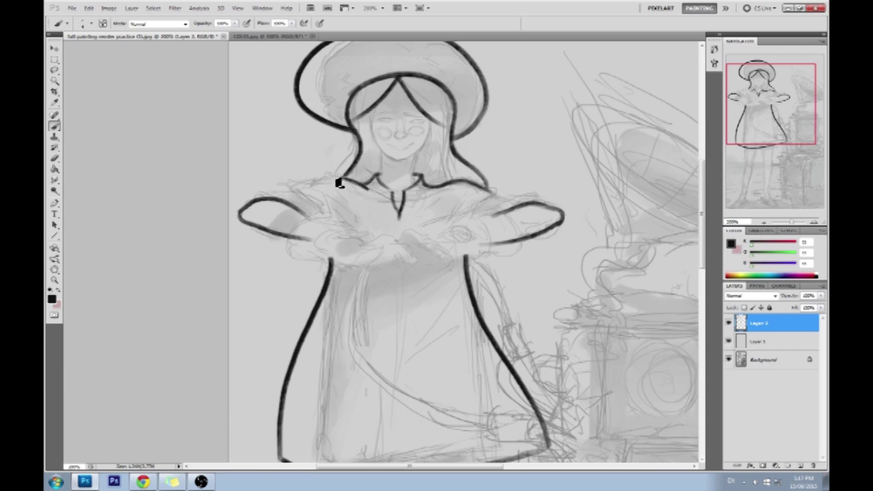
# Step: Ink the shoulder lines from the collar out along both upper sleeves and add short fold strokes beside each arm
pyautogui.moveTo(335, 180)
pyautogui.mouseDown()
pyautogui.moveTo(279, 195)
pyautogui.moveTo(285, 183)
pyautogui.moveTo(306, 195)
pyautogui.moveTo(244, 201)
pyautogui.mouseUp()
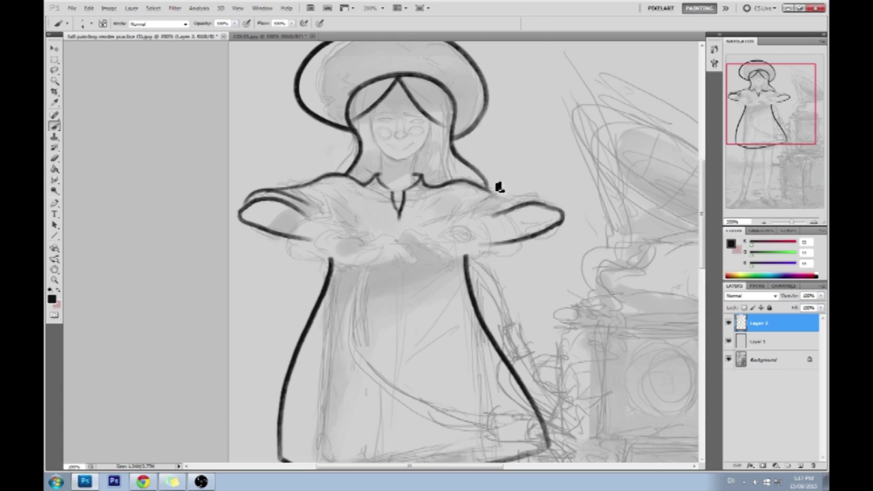
pyautogui.moveTo(500, 197)
pyautogui.mouseDown()
pyautogui.moveTo(556, 207)
pyautogui.moveTo(476, 202)
pyautogui.mouseUp()
pyautogui.moveTo(467, 285); pyautogui.dragTo(416, 258)
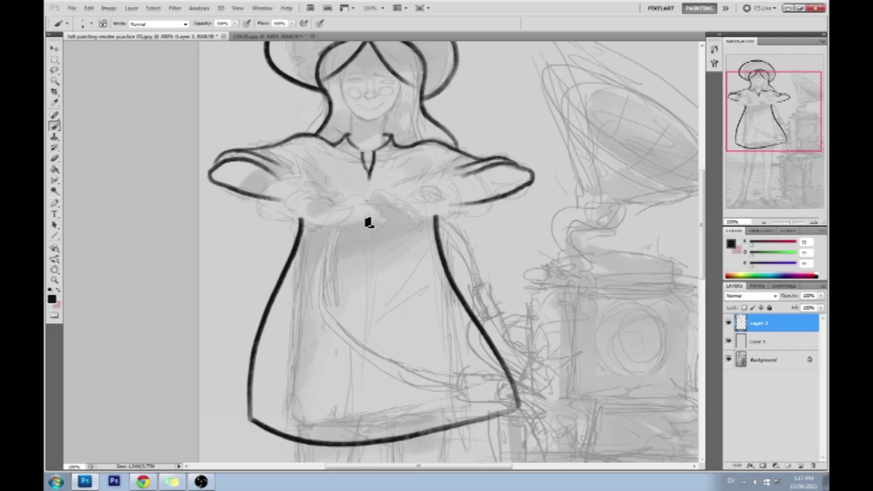
pyautogui.moveTo(286, 174); pyautogui.dragTo(308, 171)
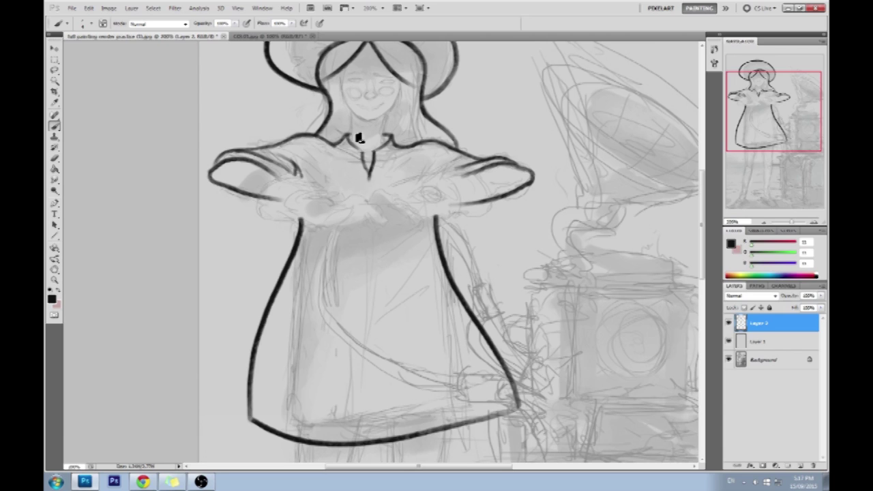
pyautogui.moveTo(418, 187); pyautogui.dragTo(431, 155)
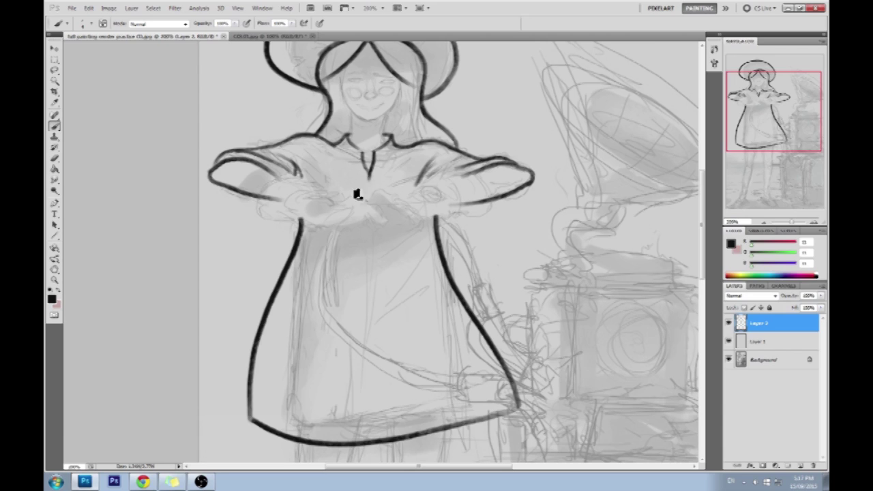
pyautogui.moveTo(528, 327); pyautogui.dragTo(529, 169)
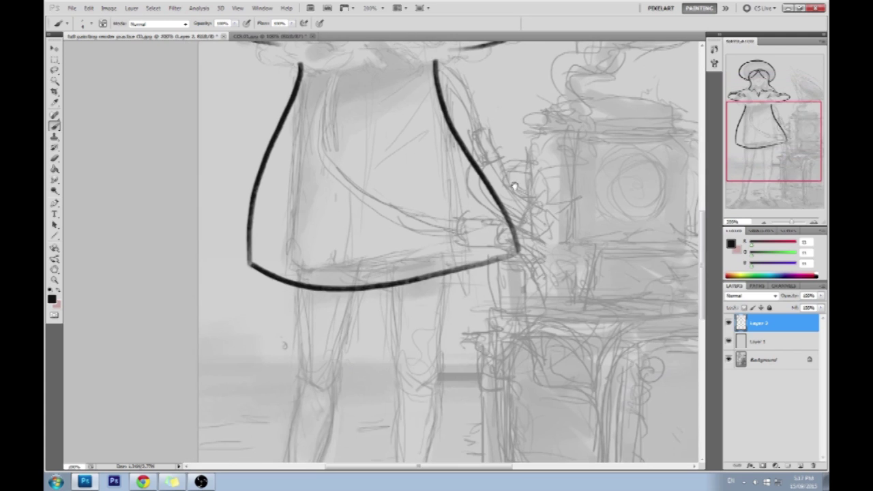
# Step: Ink the inner and outer thigh lines of the leg nearer the gramophone, from the skirt hem down to the knee
pyautogui.moveTo(386, 320); pyautogui.dragTo(381, 197)
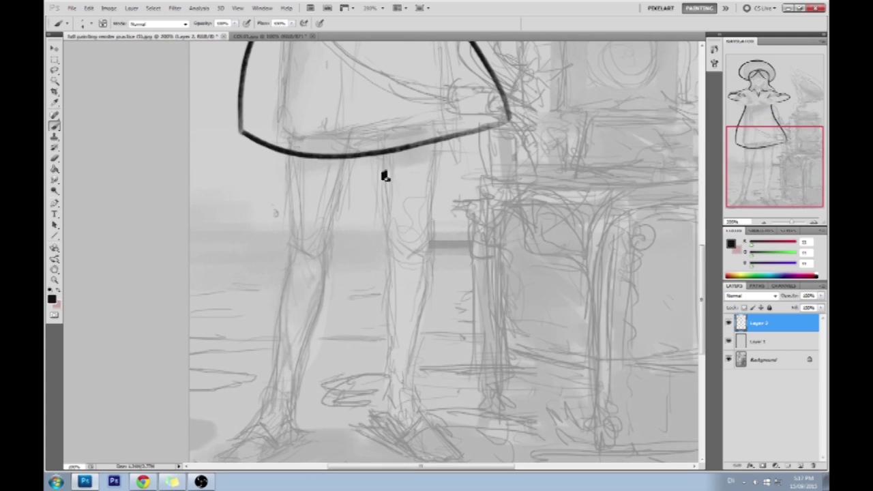
pyautogui.hotkey('ctrl', '-')
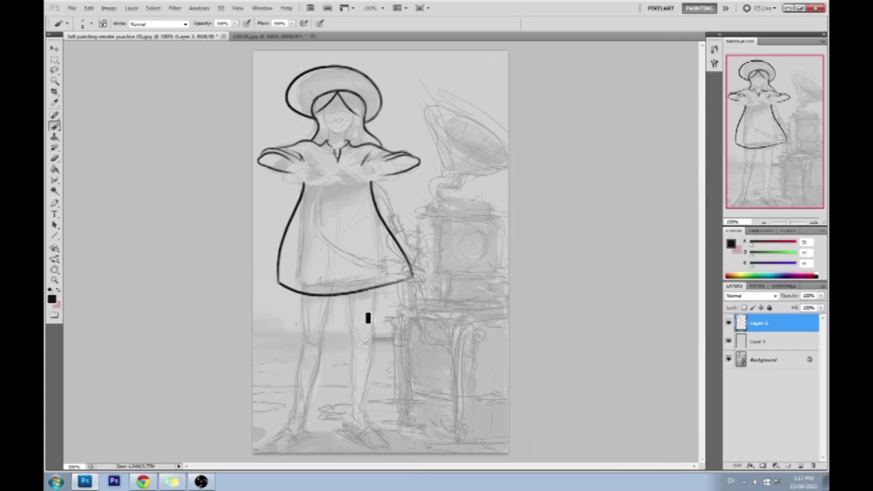
pyautogui.moveTo(348, 296); pyautogui.dragTo(360, 351)
pyautogui.moveTo(377, 288); pyautogui.dragTo(365, 350)
pyautogui.hotkey('ctrl', 'z')
pyautogui.moveTo(376, 287); pyautogui.dragTo(363, 357)
pyautogui.hotkey('ctrl', 'z')
pyautogui.moveTo(373, 324)
pyautogui.mouseDown()
pyautogui.moveTo(370, 354)
pyautogui.moveTo(375, 289)
pyautogui.mouseUp()
pyautogui.hotkey('ctrl', 'alt', 'z')
pyautogui.hotkey('ctrl', 'alt', 'z')
pyautogui.hotkey('ctrl', 'z')
pyautogui.moveTo(375, 352); pyautogui.dragTo(387, 283)
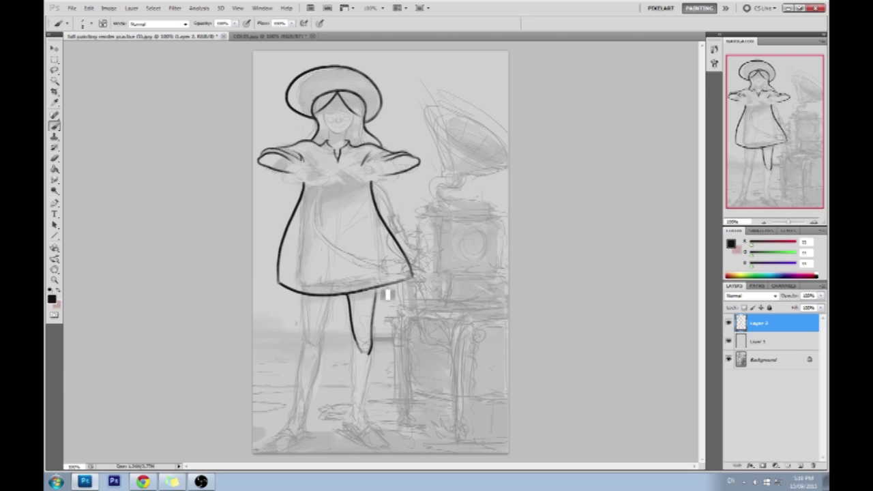
# Step: Try strokes for the inner calf line of the leg nearer the gramophone, undoing each attempt
pyautogui.moveTo(355, 342); pyautogui.dragTo(354, 409)
pyautogui.hotkey('ctrl', 'z')
pyautogui.moveTo(356, 341); pyautogui.dragTo(356, 383)
pyautogui.hotkey('ctrl', 'z')
pyautogui.moveTo(356, 341); pyautogui.dragTo(353, 403)
pyautogui.hotkey('ctrl', 'z')
pyautogui.moveTo(355, 341); pyautogui.dragTo(352, 405)
pyautogui.hotkey('ctrl', 'z')
# Step: Rotate the canvas, ink both calf lines of the leg nearer the gramophone from knee to ankle, and restore the upright view
pyautogui.press('r')
pyautogui.moveTo(435, 337); pyautogui.dragTo(393, 351)
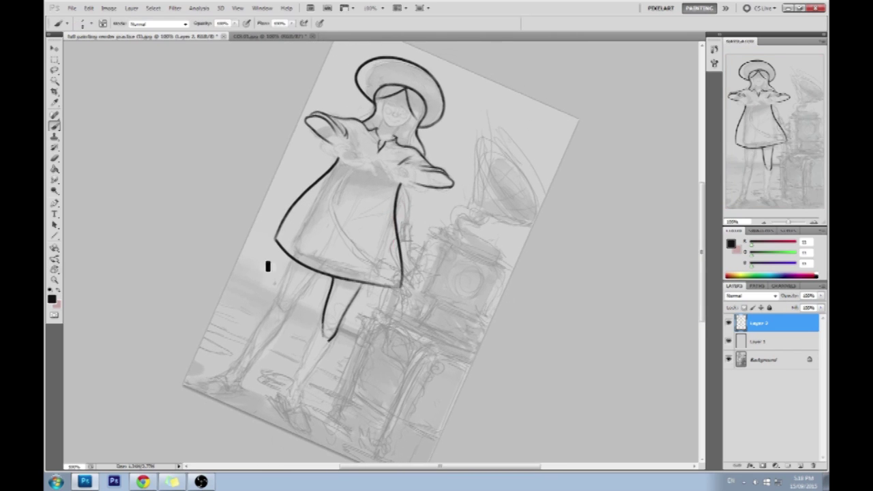
pyautogui.moveTo(324, 328); pyautogui.dragTo(301, 372)
pyautogui.hotkey('ctrl', 'z')
pyautogui.moveTo(324, 328)
pyautogui.mouseDown()
pyautogui.moveTo(307, 375)
pyautogui.moveTo(287, 395)
pyautogui.mouseUp()
pyautogui.moveTo(334, 338); pyautogui.dragTo(297, 398)
pyautogui.hotkey('ctrl', 'z')
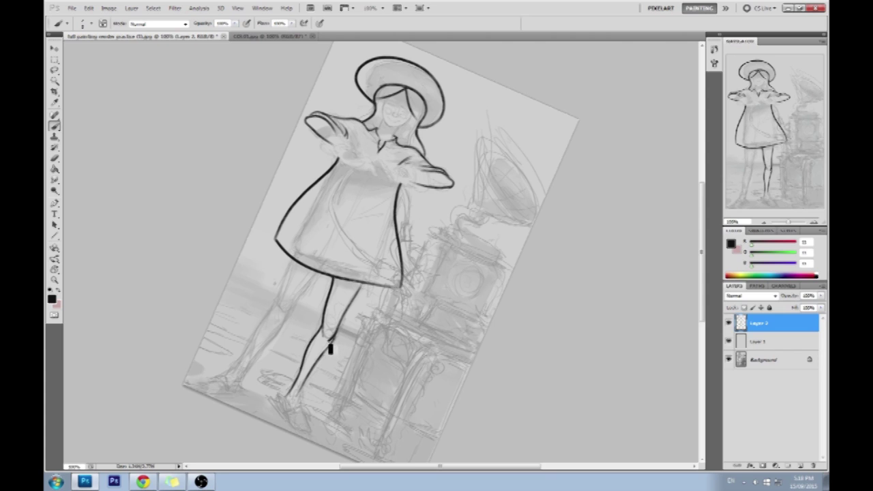
pyautogui.press('Escape')
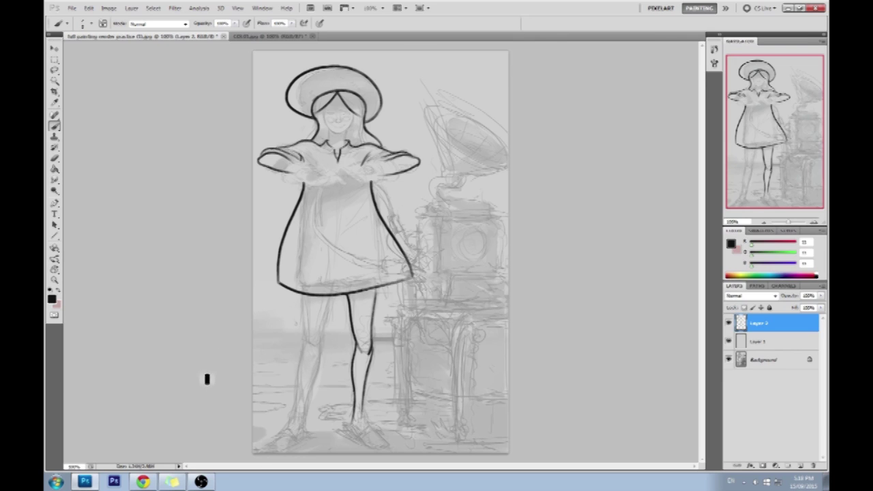
# Step: Undo the trial strokes on the leg farther from the gramophone
pyautogui.hotkey('ctrl', 'z')
pyautogui.hotkey('ctrl', 'z')
pyautogui.hotkey('ctrl', 'z')
pyautogui.hotkey('ctrl', 'z')
pyautogui.hotkey('ctrl', 'z')
pyautogui.hotkey('ctrl', 'z')
# Step: Rotate the canvas and ink the outer thigh line of the far leg between the knee and the skirt hem
pyautogui.press('r')
pyautogui.moveTo(375, 344); pyautogui.dragTo(324, 327)
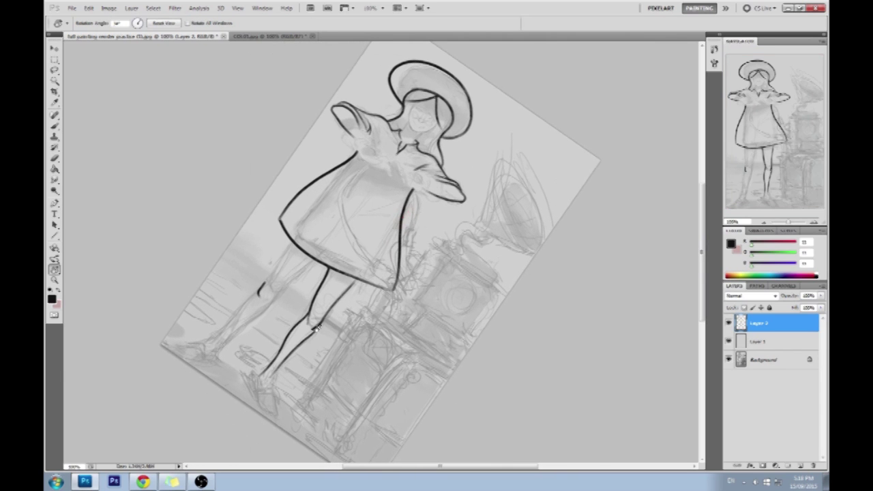
pyautogui.press('b')
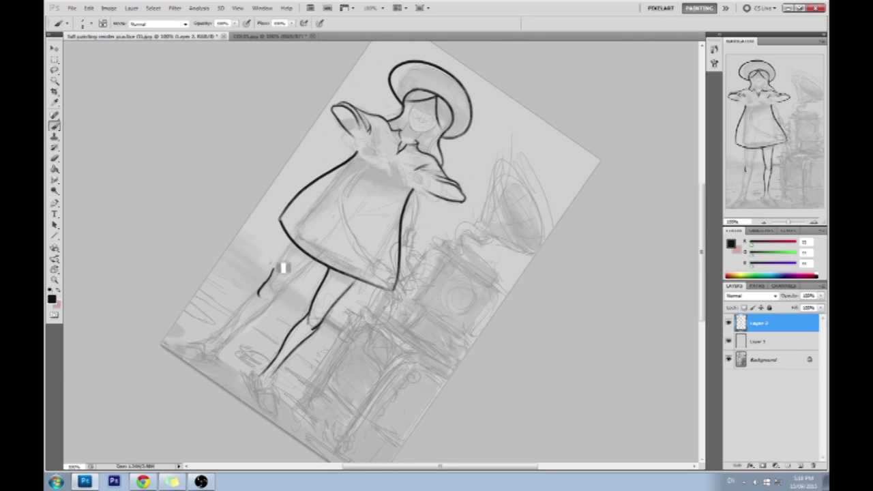
pyautogui.moveTo(268, 289); pyautogui.dragTo(324, 211)
pyautogui.hotkey('ctrl', 'z')
pyautogui.moveTo(266, 292); pyautogui.dragTo(302, 241)
pyautogui.hotkey('ctrl', 'z')
pyautogui.moveTo(259, 291)
pyautogui.mouseDown()
pyautogui.moveTo(278, 279)
pyautogui.moveTo(298, 242)
pyautogui.mouseUp()
pyautogui.press('e')
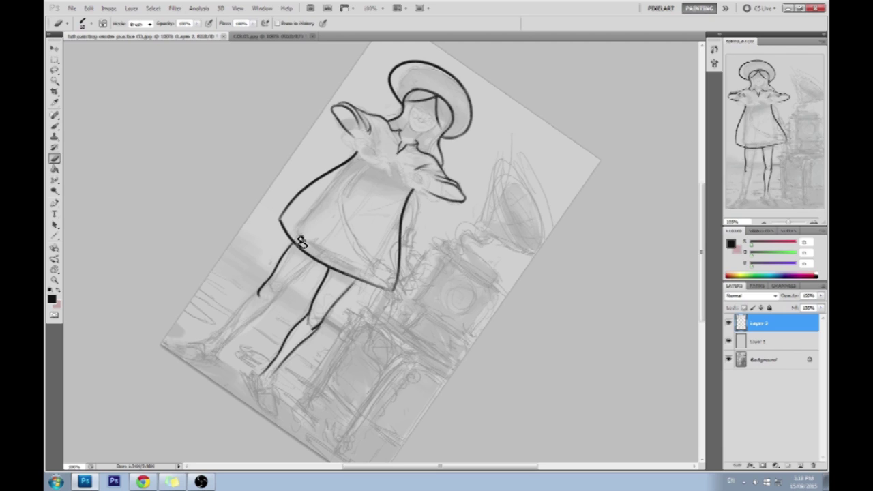
# Step: Try long strokes for the far leg's inner line starting at the hem, undoing each one
pyautogui.press('b')
pyautogui.moveTo(307, 272); pyautogui.dragTo(262, 300)
pyautogui.hotkey('ctrl', 'z')
pyautogui.moveTo(319, 264); pyautogui.dragTo(266, 308)
pyautogui.hotkey('ctrl', 'z')
pyautogui.moveTo(317, 267); pyautogui.dragTo(212, 339)
pyautogui.hotkey('ctrl', 'z')
# Step: Ink the far leg's inner calf line and join it to the hem with an inner thigh line, restoring the upright view
pyautogui.moveTo(283, 294); pyautogui.dragTo(224, 351)
pyautogui.hotkey('ctrl', 'z')
pyautogui.moveTo(283, 294); pyautogui.dragTo(223, 352)
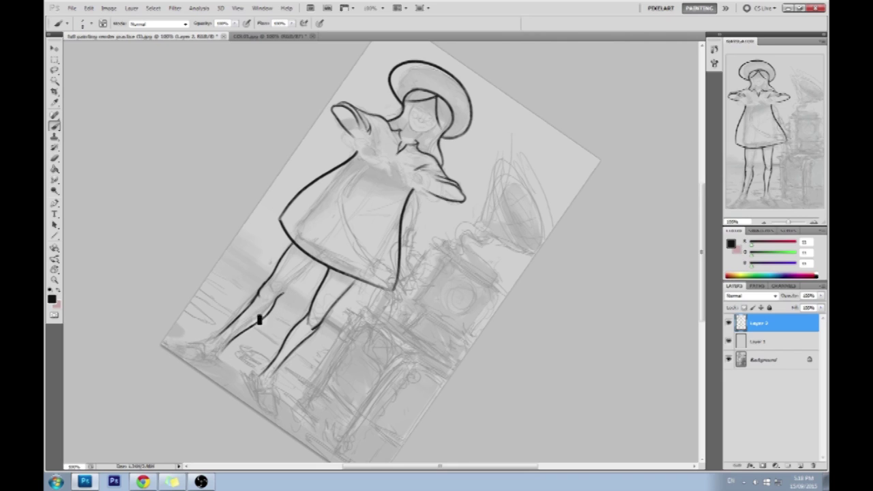
pyautogui.hotkey('ctrl', 'z')
pyautogui.moveTo(288, 298); pyautogui.dragTo(229, 352)
pyautogui.moveTo(283, 294); pyautogui.dragTo(316, 261)
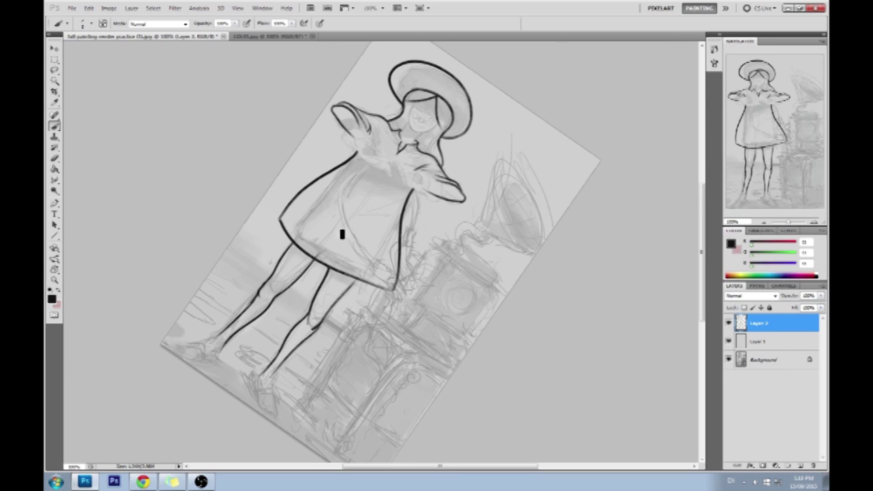
pyautogui.press('Escape')
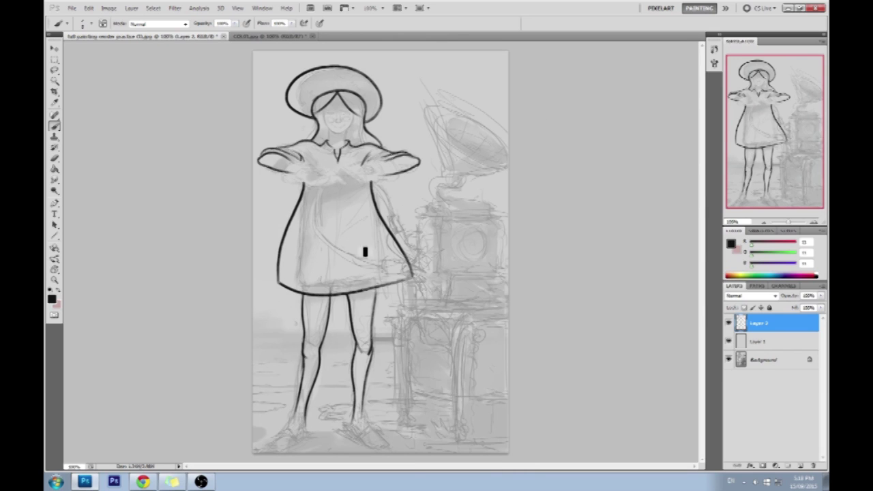
# Step: Raise the fill of Layer 1 to 100% to hide the sketch and draw arrows pointing at the shoulder, skirt side and knee
pyautogui.click(754, 343)
pyautogui.click(821, 309)
pyautogui.moveTo(813, 318); pyautogui.dragTo(822, 318)
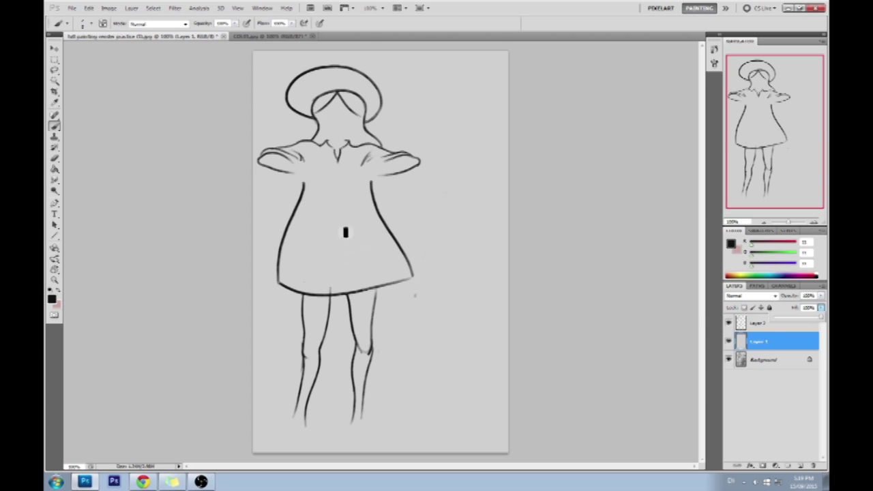
pyautogui.moveTo(377, 339)
pyautogui.mouseDown()
pyautogui.moveTo(415, 331)
pyautogui.moveTo(401, 347)
pyautogui.mouseUp()
pyautogui.moveTo(414, 221); pyautogui.dragTo(428, 219)
pyautogui.moveTo(414, 216)
pyautogui.mouseDown()
pyautogui.moveTo(400, 222)
pyautogui.moveTo(418, 229)
pyautogui.mouseUp()
pyautogui.moveTo(388, 146)
pyautogui.mouseDown()
pyautogui.moveTo(412, 139)
pyautogui.moveTo(404, 149)
pyautogui.mouseUp()
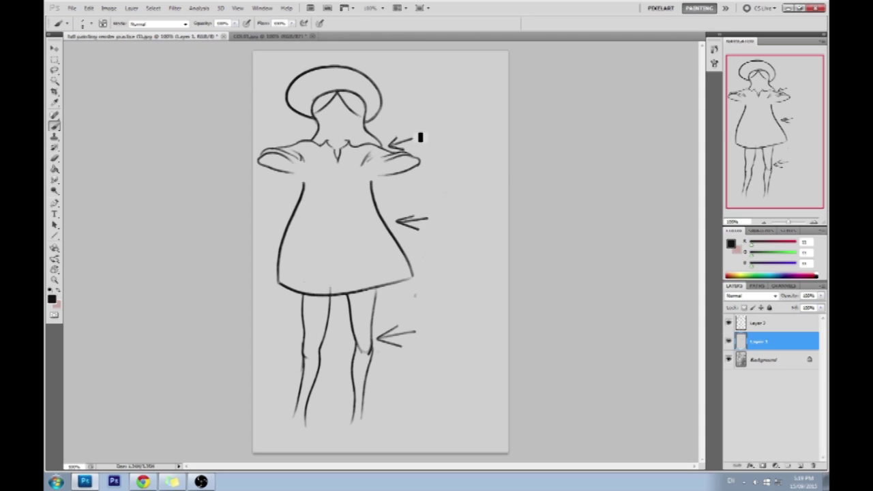
# Step: Undo the arrows, lower the fill of Layer 1 to show the sketch faintly, and make Layer 2 active
pyautogui.hotkey('ctrl', 'alt', 'z')
pyautogui.hotkey('ctrl', 'alt', 'z')
pyautogui.hotkey('ctrl', 'alt', 'z')
pyautogui.hotkey('ctrl', 'alt', 'z')
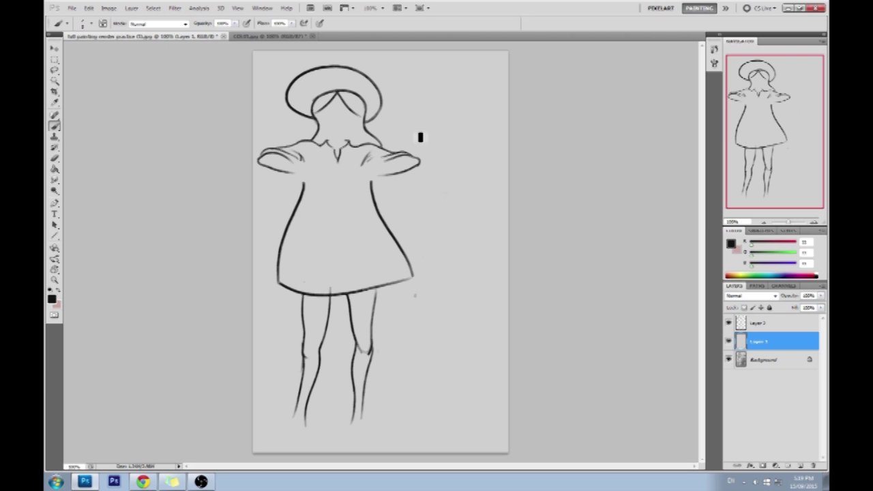
pyautogui.moveTo(821, 308); pyautogui.dragTo(805, 321)
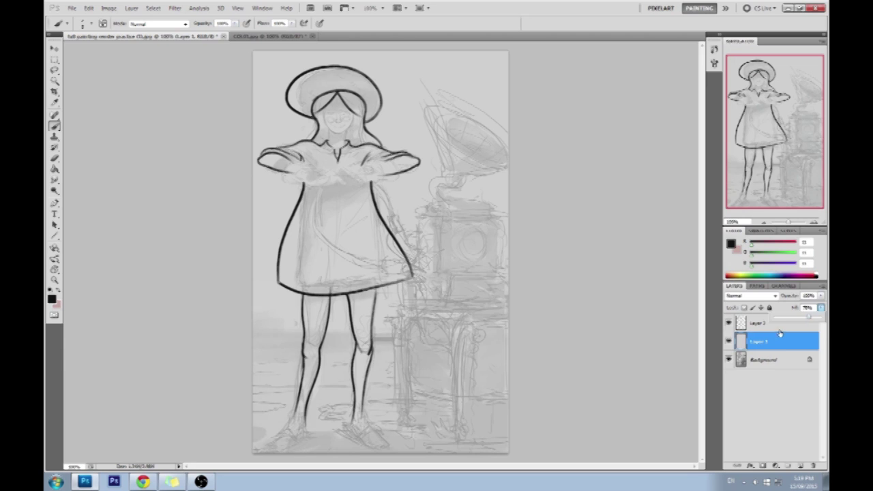
pyautogui.click(791, 325)
# Step: Ink a rounded shoe outline at the foot nearer the gramophone and erase its protruding heel tip
pyautogui.moveTo(350, 427)
pyautogui.mouseDown()
pyautogui.moveTo(373, 410)
pyautogui.moveTo(397, 445)
pyautogui.moveTo(386, 454)
pyautogui.moveTo(351, 429)
pyautogui.moveTo(368, 448)
pyautogui.mouseUp()
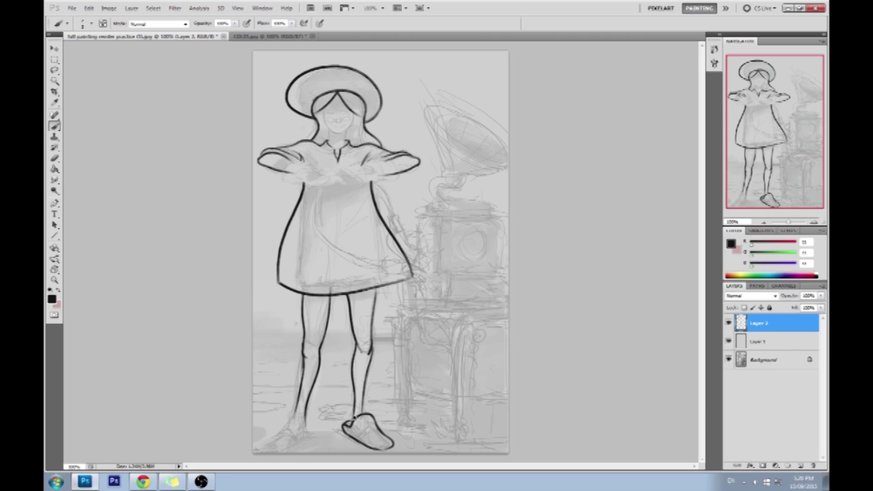
pyautogui.press('e')
pyautogui.moveTo(346, 431)
pyautogui.mouseDown()
pyautogui.moveTo(367, 453)
pyautogui.moveTo(347, 432)
pyautogui.mouseUp()
pyautogui.press('b')
pyautogui.press('e')
pyautogui.press('b')
pyautogui.press('e')
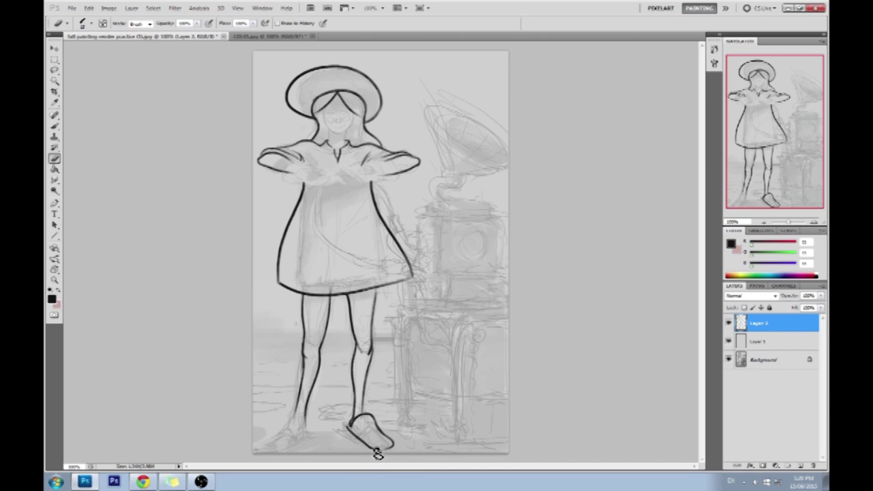
# Step: Redraw the heel and opening of the shoe and clean up the stray line at its toe
pyautogui.press('b')
pyautogui.moveTo(349, 431); pyautogui.dragTo(362, 415)
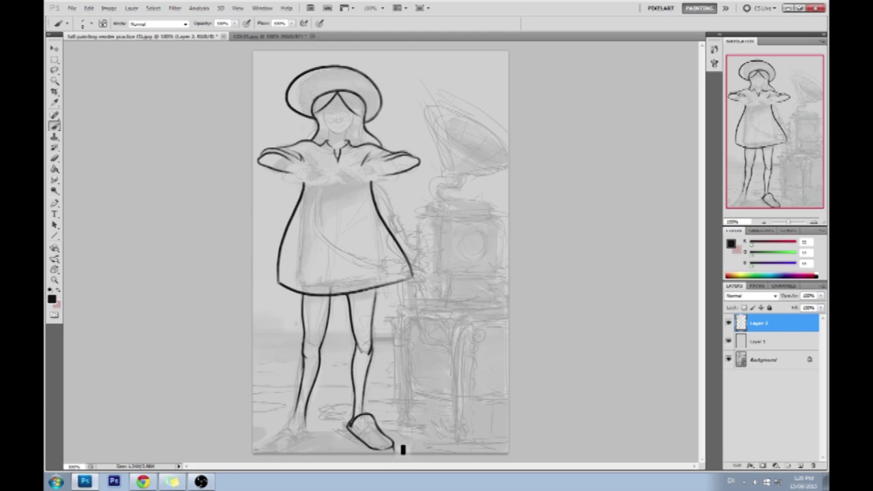
pyautogui.press('e')
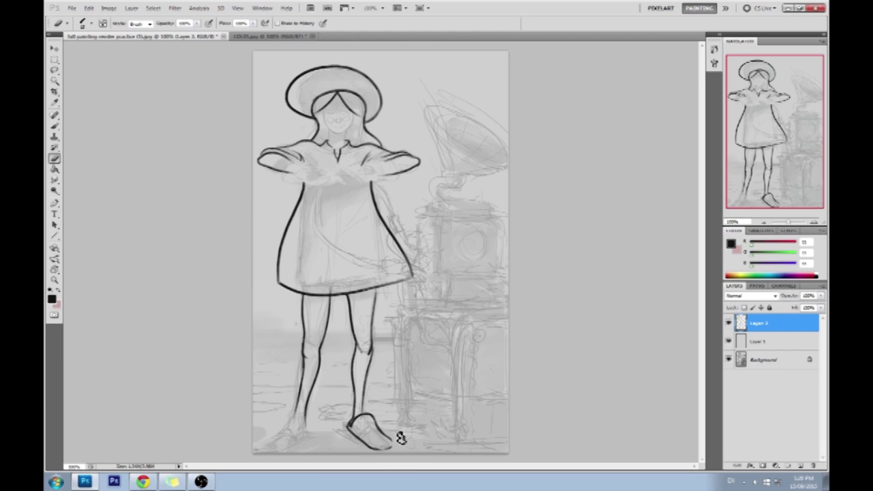
pyautogui.press('b')
pyautogui.press('e')
pyautogui.press('b')
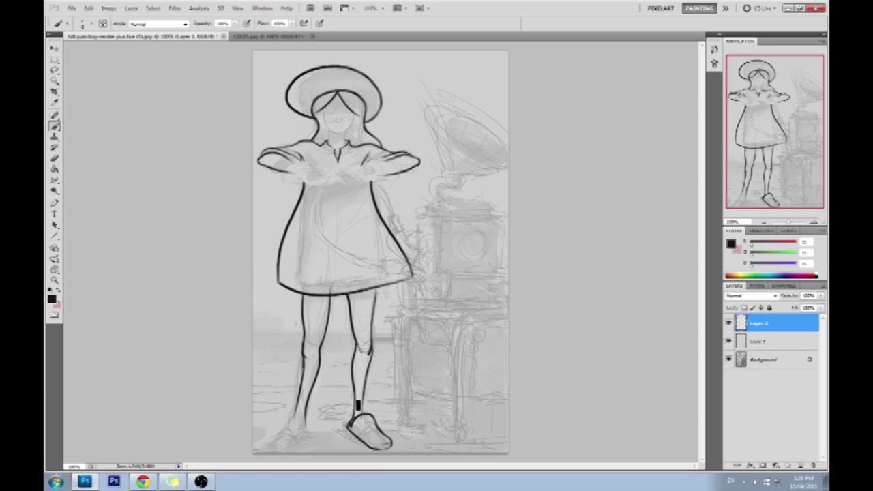
# Step: Ink a matching rounded shoe outline on the far foot, undoing strokes that miss the shape
pyautogui.moveTo(283, 433)
pyautogui.mouseDown()
pyautogui.moveTo(311, 441)
pyautogui.moveTo(309, 432)
pyautogui.moveTo(284, 430)
pyautogui.moveTo(313, 432)
pyautogui.moveTo(292, 429)
pyautogui.moveTo(286, 436)
pyautogui.moveTo(289, 426)
pyautogui.moveTo(308, 442)
pyautogui.moveTo(298, 427)
pyautogui.moveTo(288, 436)
pyautogui.moveTo(305, 422)
pyautogui.moveTo(310, 434)
pyautogui.moveTo(300, 427)
pyautogui.moveTo(287, 437)
pyautogui.moveTo(296, 419)
pyautogui.moveTo(310, 443)
pyautogui.moveTo(307, 427)
pyautogui.moveTo(310, 435)
pyautogui.moveTo(290, 431)
pyautogui.moveTo(276, 445)
pyautogui.moveTo(284, 432)
pyautogui.moveTo(272, 450)
pyautogui.moveTo(291, 427)
pyautogui.moveTo(270, 441)
pyautogui.mouseUp()
pyautogui.hotkey('ctrl', 'z')
pyautogui.hotkey('ctrl', 'z')
pyautogui.hotkey('ctrl', 'z')
pyautogui.hotkey('ctrl', 'z')
pyautogui.hotkey('ctrl', 'z')
pyautogui.hotkey('ctrl', 'z')
pyautogui.hotkey('ctrl', 'z')
pyautogui.hotkey('ctrl', 'z')
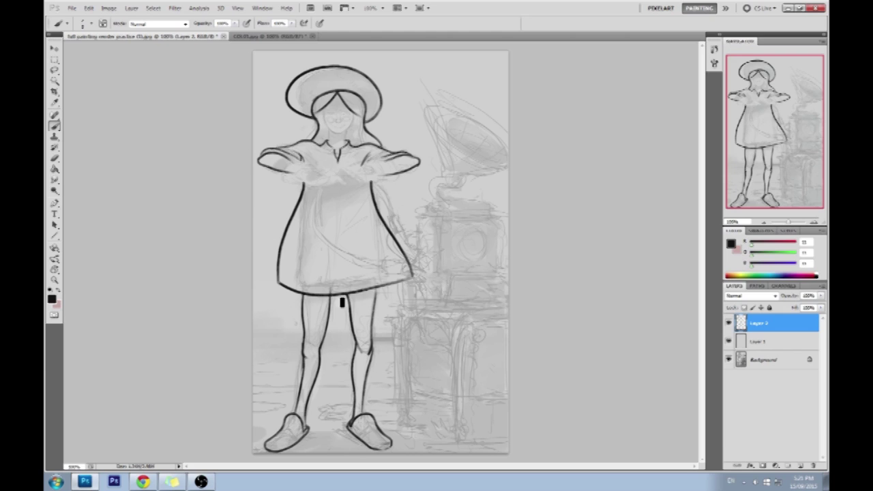
# Step: Zoom in on the chest and ink a placket line on each side of the V-shaped neck notch
pyautogui.press('e')
pyautogui.press('z')
pyautogui.click(466, 214)
pyautogui.click(311, 212)
pyautogui.press('b')
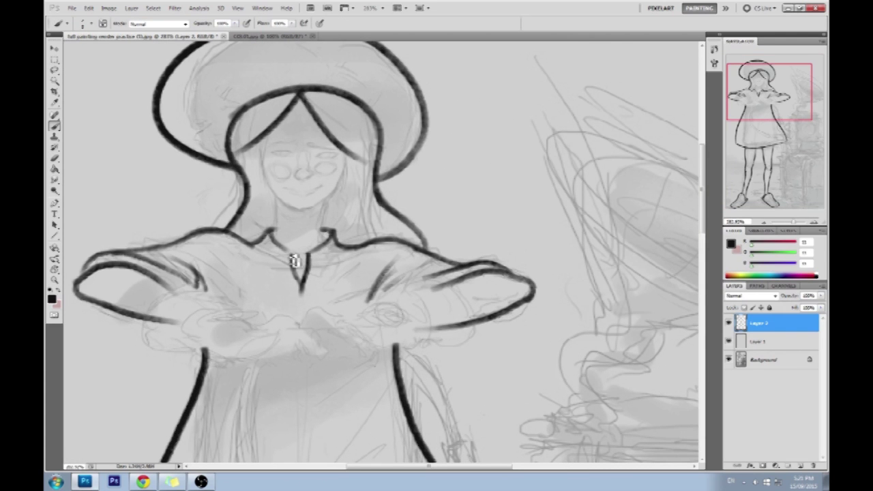
pyautogui.moveTo(283, 253); pyautogui.dragTo(294, 291)
pyautogui.moveTo(318, 254); pyautogui.dragTo(313, 293)
# Step: Try long curved strokes for a band line just above the skirt hem, undoing each one
pyautogui.scroll(-10, 332, 259)
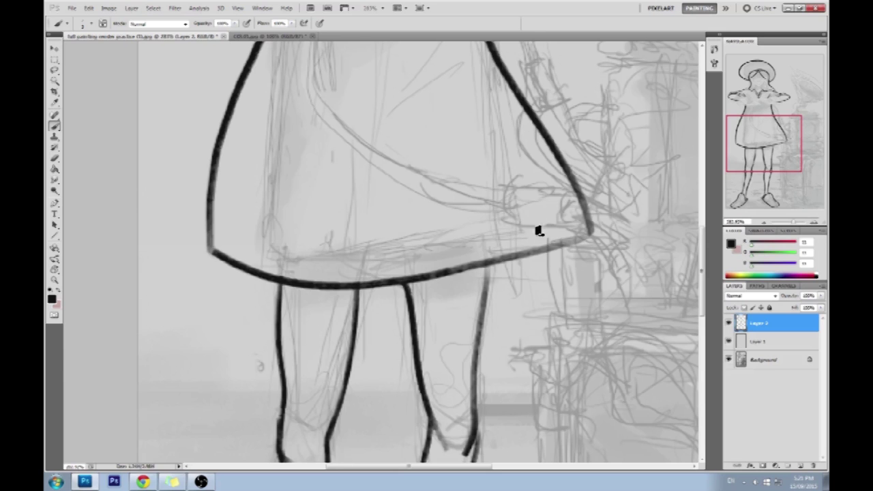
pyautogui.moveTo(585, 219); pyautogui.dragTo(288, 254)
pyautogui.hotkey('ctrl', 'z')
pyautogui.moveTo(211, 250)
pyautogui.mouseDown()
pyautogui.moveTo(359, 263)
pyautogui.moveTo(541, 233)
pyautogui.mouseUp()
pyautogui.hotkey('ctrl', 'z')
pyautogui.moveTo(205, 229)
pyautogui.mouseDown()
pyautogui.moveTo(244, 253)
pyautogui.moveTo(667, 218)
pyautogui.mouseUp()
pyautogui.hotkey('ctrl', 'z')
pyautogui.moveTo(191, 217)
pyautogui.mouseDown()
pyautogui.moveTo(273, 256)
pyautogui.moveTo(702, 289)
pyautogui.mouseUp()
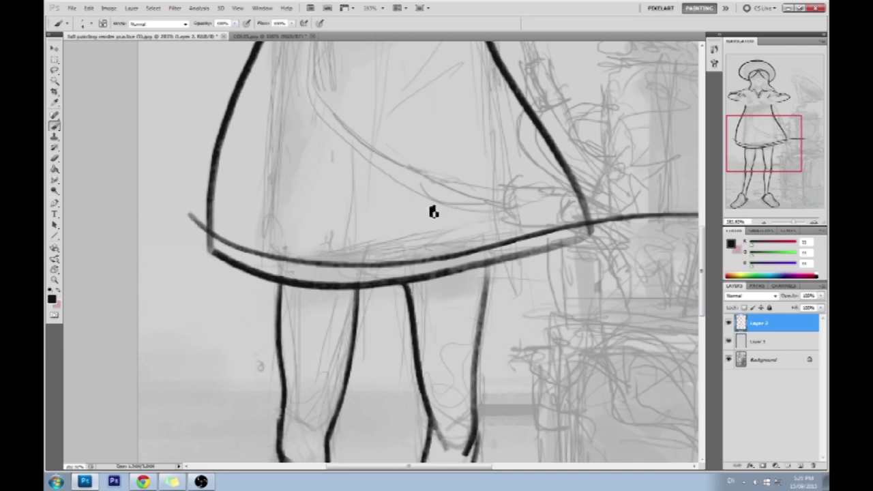
pyautogui.hscroll(3, 578, 300)
pyautogui.hotkey('ctrl', 'z')
# Step: Ink a curved band line just above the skirt hem and erase the ends that overshoot the skirt's sides
pyautogui.moveTo(156, 222); pyautogui.dragTo(578, 209)
pyautogui.moveTo(649, 215); pyautogui.dragTo(659, 213)
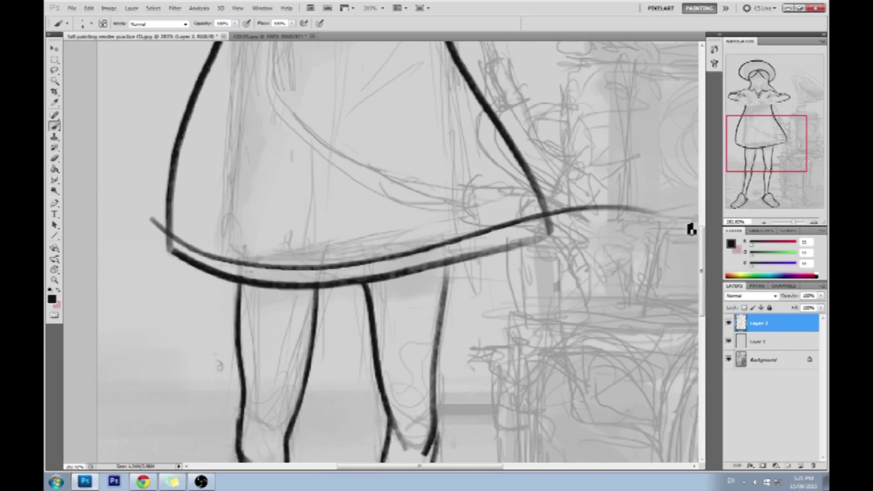
pyautogui.press('e')
pyautogui.moveTo(149, 215)
pyautogui.mouseDown()
pyautogui.moveTo(154, 236)
pyautogui.moveTo(156, 218)
pyautogui.moveTo(153, 228)
pyautogui.moveTo(178, 210)
pyautogui.mouseUp()
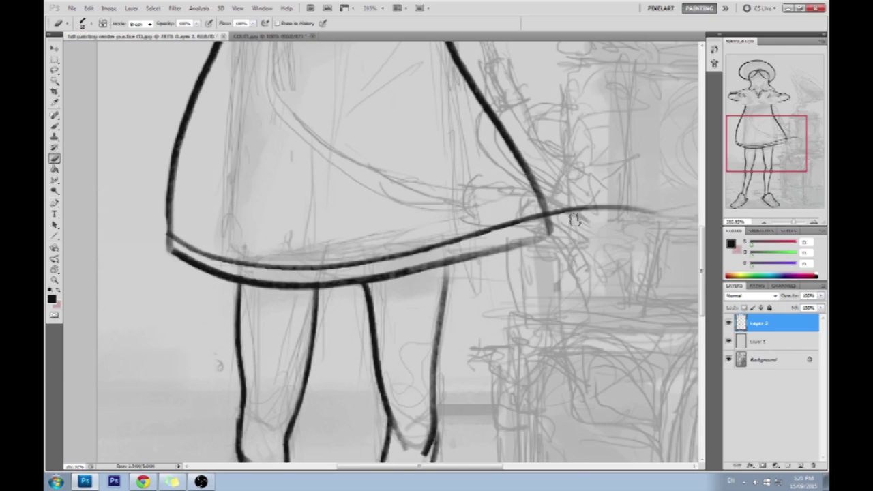
pyautogui.moveTo(556, 218)
pyautogui.mouseDown()
pyautogui.moveTo(557, 182)
pyautogui.moveTo(605, 205)
pyautogui.moveTo(652, 209)
pyautogui.mouseUp()
# Step: Try loose strokes around the gramophone horn, undoing each one
pyautogui.scroll(10, 457, 154)
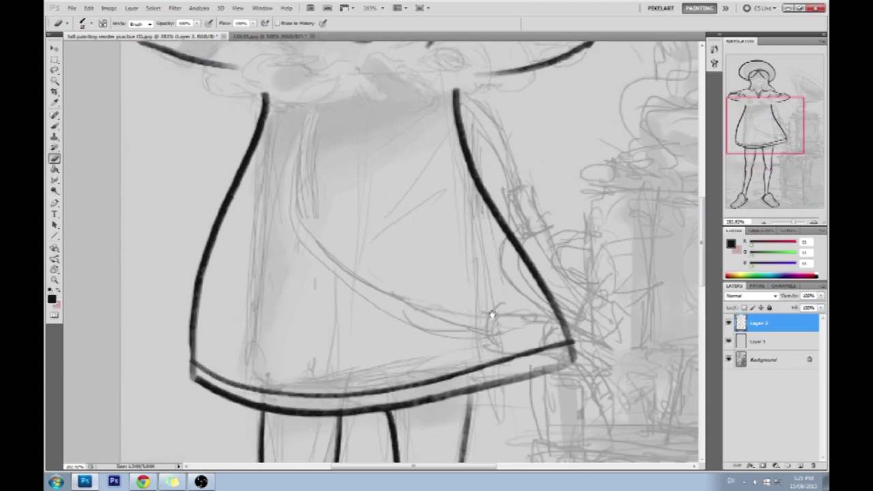
pyautogui.press('b')
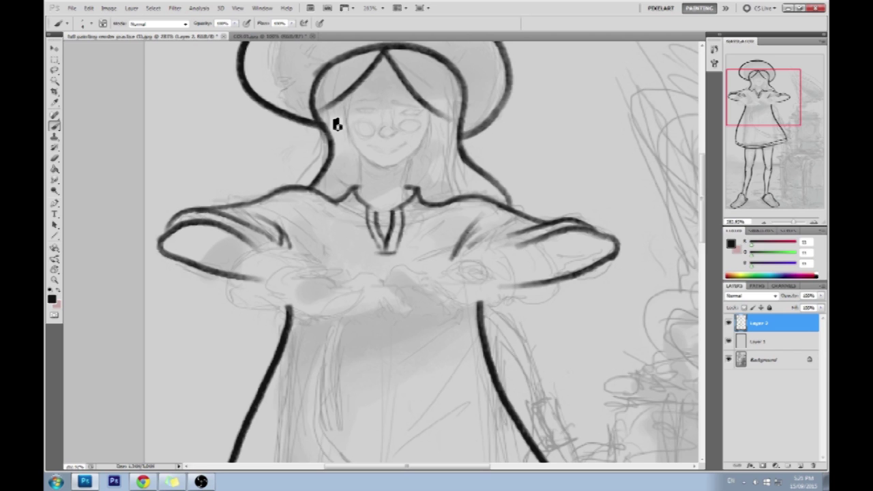
pyautogui.moveTo(539, 173); pyautogui.dragTo(304, 294)
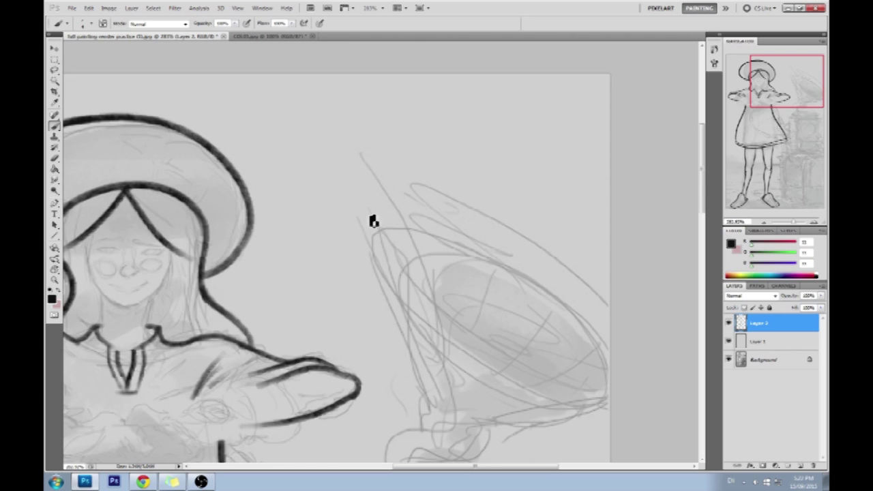
pyautogui.moveTo(407, 218)
pyautogui.mouseDown()
pyautogui.moveTo(607, 72)
pyautogui.moveTo(452, 204)
pyautogui.mouseUp()
pyautogui.moveTo(583, 87)
pyautogui.mouseDown()
pyautogui.moveTo(448, 151)
pyautogui.moveTo(334, 242)
pyautogui.mouseUp()
pyautogui.hotkey('ctrl', 'z')
pyautogui.moveTo(600, 94)
pyautogui.mouseDown()
pyautogui.moveTo(343, 244)
pyautogui.moveTo(577, 120)
pyautogui.moveTo(330, 255)
pyautogui.moveTo(314, 275)
pyautogui.moveTo(574, 118)
pyautogui.moveTo(577, 95)
pyautogui.moveTo(603, 89)
pyautogui.mouseUp()
pyautogui.hotkey('ctrl', 'z')
pyautogui.hotkey('ctrl', 'z')
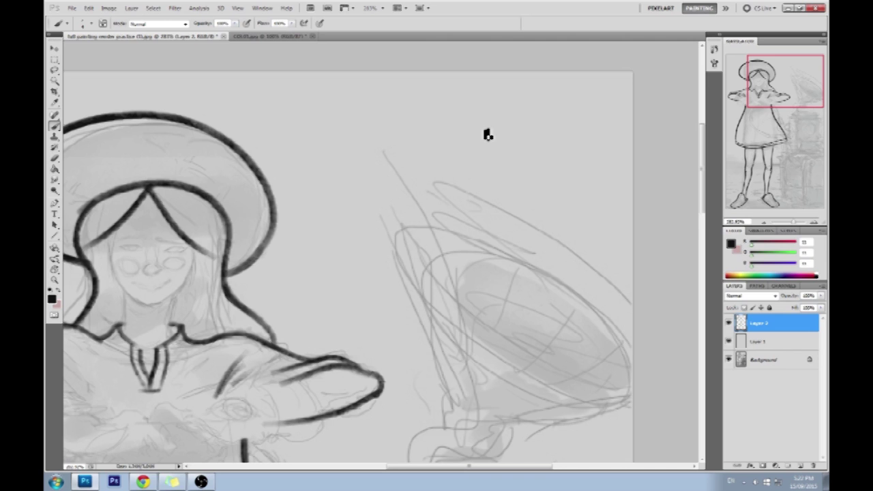
# Step: Extend the lines of both sleeve openings toward the chest and close them into long, narrow ovals
pyautogui.moveTo(385, 230); pyautogui.dragTo(595, 47)
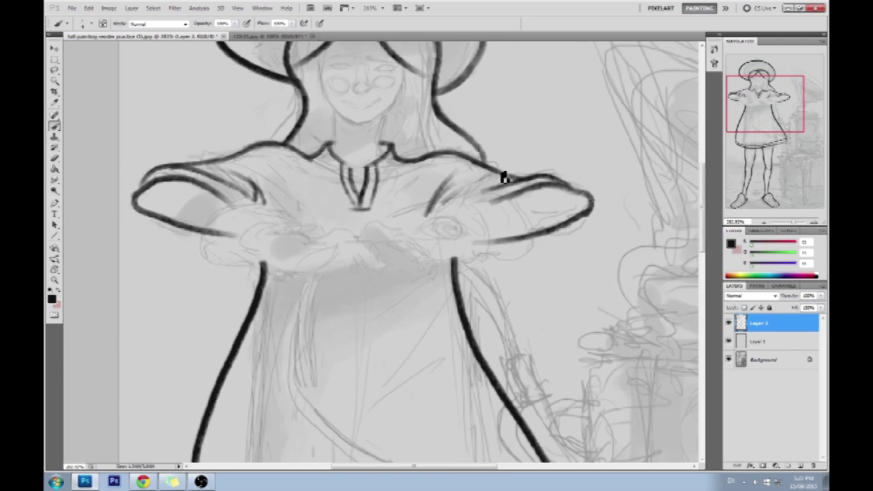
pyautogui.moveTo(523, 197)
pyautogui.mouseDown()
pyautogui.moveTo(485, 244)
pyautogui.moveTo(424, 245)
pyautogui.mouseUp()
pyautogui.hotkey('ctrl', 'alt', 'z')
pyautogui.hotkey('ctrl', 'alt', 'z')
pyautogui.moveTo(517, 197)
pyautogui.mouseDown()
pyautogui.moveTo(439, 231)
pyautogui.moveTo(420, 254)
pyautogui.moveTo(500, 220)
pyautogui.moveTo(521, 194)
pyautogui.moveTo(399, 238)
pyautogui.moveTo(519, 238)
pyautogui.mouseUp()
pyautogui.hotkey('ctrl', 'z')
pyautogui.hotkey('ctrl', 'z')
pyautogui.moveTo(515, 195)
pyautogui.mouseDown()
pyautogui.moveTo(409, 241)
pyautogui.moveTo(532, 232)
pyautogui.mouseUp()
pyautogui.moveTo(224, 198); pyautogui.dragTo(282, 227)
pyautogui.moveTo(209, 234); pyautogui.dragTo(304, 241)
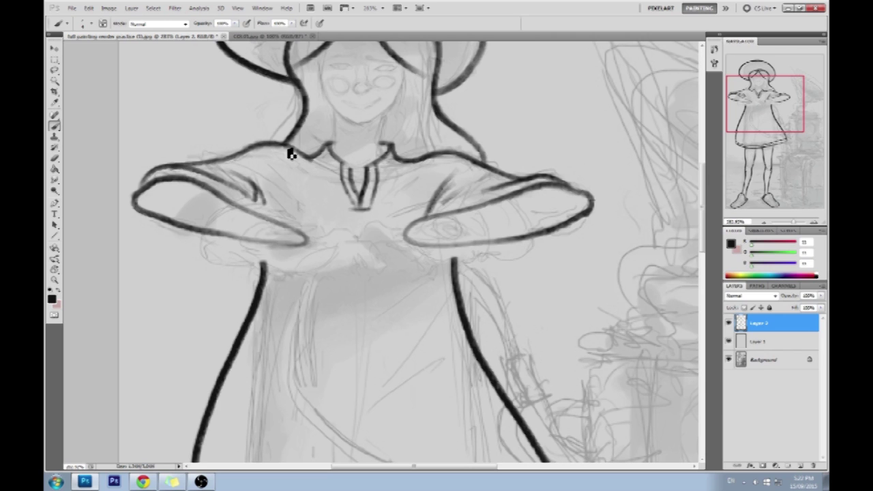
# Step: Ink a simple blocky hand outline emerging from the sleeve opening on the gramophone side
pyautogui.moveTo(475, 282); pyautogui.dragTo(472, 311)
pyautogui.moveTo(475, 339)
pyautogui.mouseDown()
pyautogui.moveTo(471, 380)
pyautogui.moveTo(487, 288)
pyautogui.mouseUp()
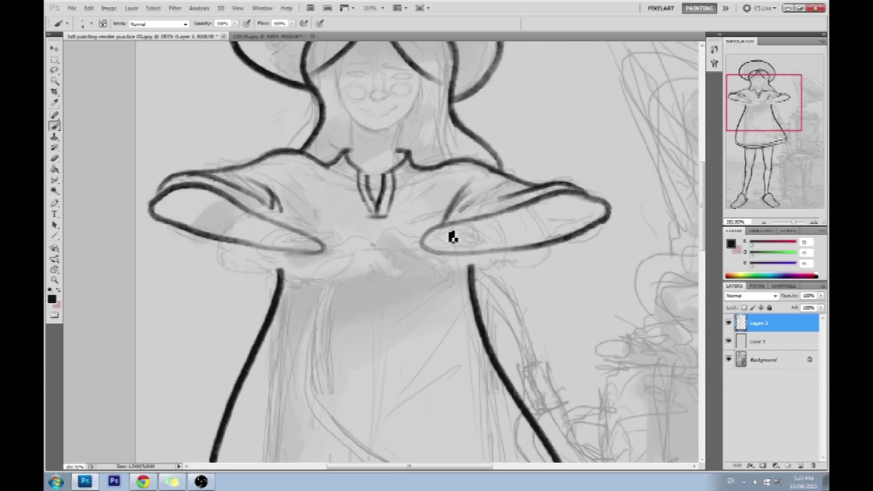
pyautogui.moveTo(435, 229)
pyautogui.mouseDown()
pyautogui.moveTo(415, 231)
pyautogui.moveTo(437, 253)
pyautogui.mouseUp()
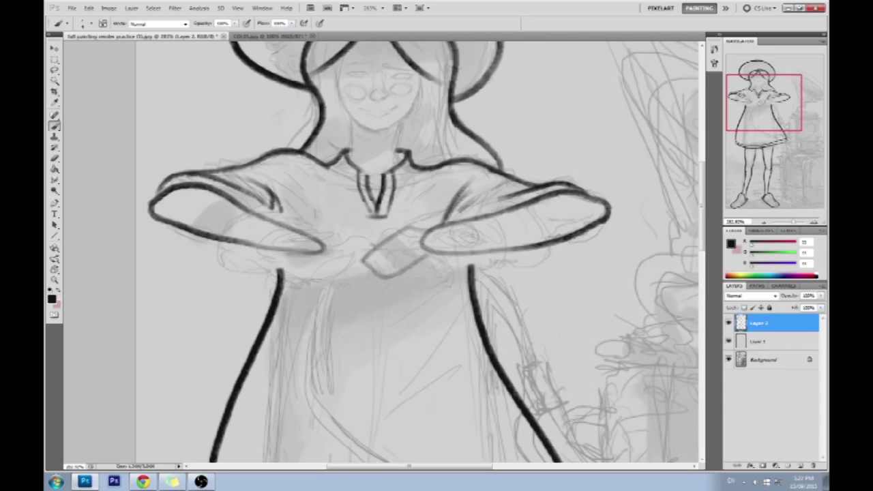
# Step: Ink the second hand outline from the sleeve farther from the gramophone, add both thumbs, and mark a vertical line where the hands meet
pyautogui.moveTo(313, 245)
pyautogui.mouseDown()
pyautogui.moveTo(364, 264)
pyautogui.moveTo(352, 282)
pyautogui.moveTo(306, 261)
pyautogui.mouseUp()
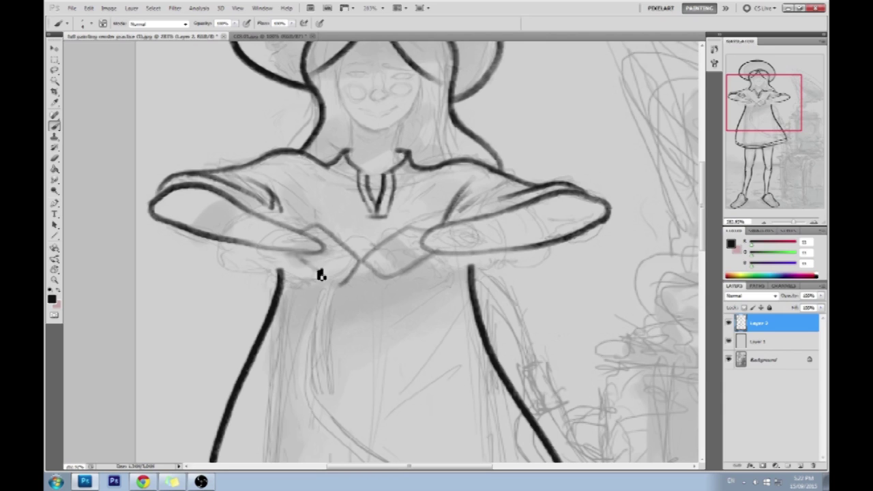
pyautogui.moveTo(326, 233); pyautogui.dragTo(353, 226)
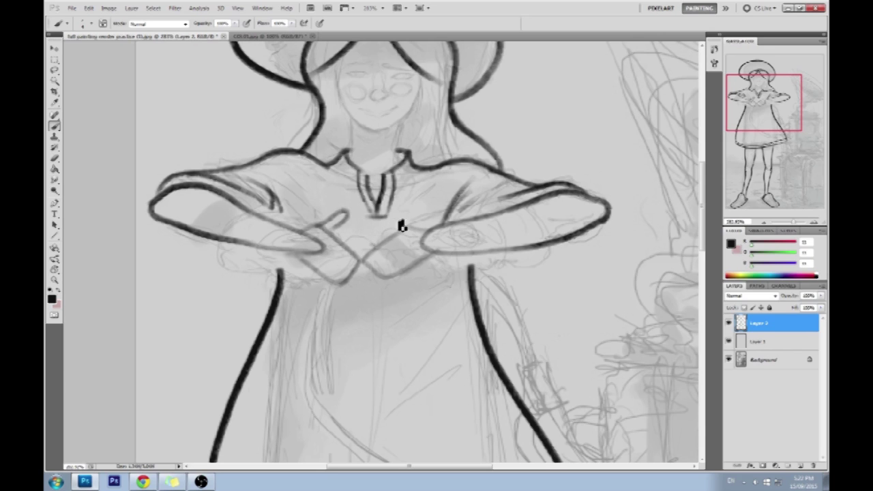
pyautogui.moveTo(320, 229); pyautogui.dragTo(354, 214)
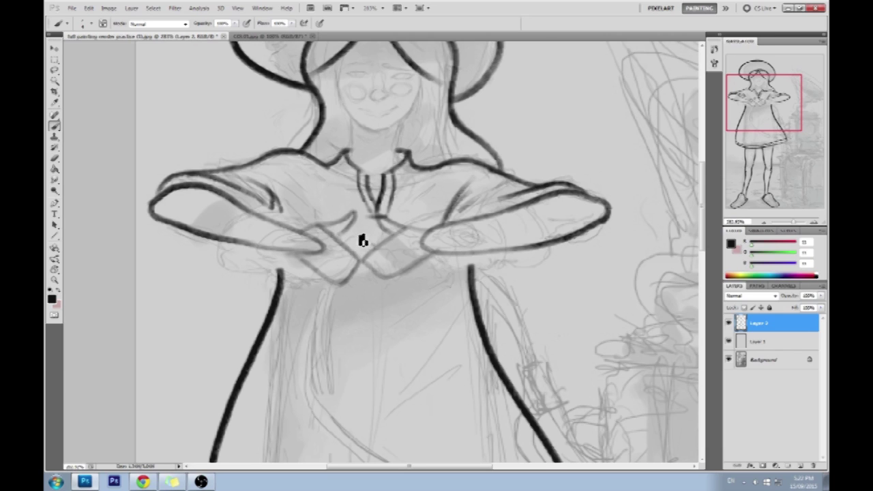
pyautogui.moveTo(361, 229); pyautogui.dragTo(362, 300)
# Step: Ink a more flared outer hair line on the side away from the gramophone and erase the old hair line down to the shoulder
pyautogui.moveTo(440, 222)
pyautogui.mouseDown()
pyautogui.moveTo(491, 307)
pyautogui.moveTo(448, 332)
pyautogui.mouseUp()
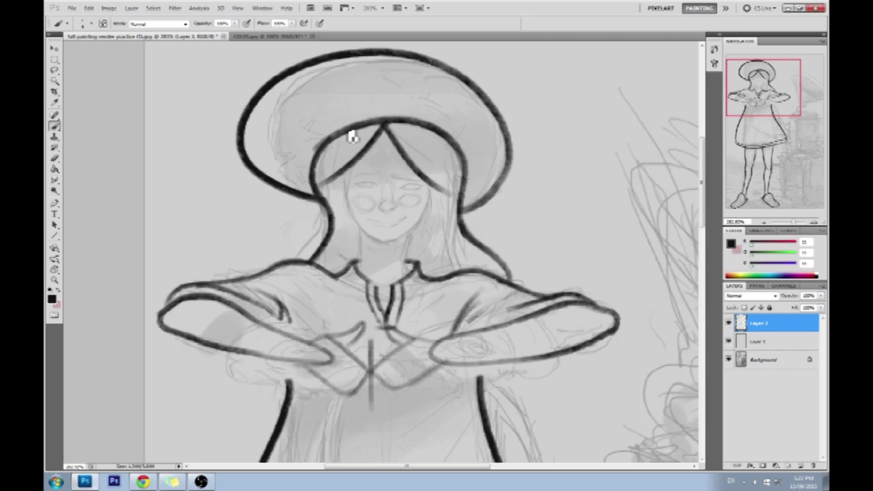
pyautogui.moveTo(319, 198); pyautogui.dragTo(289, 258)
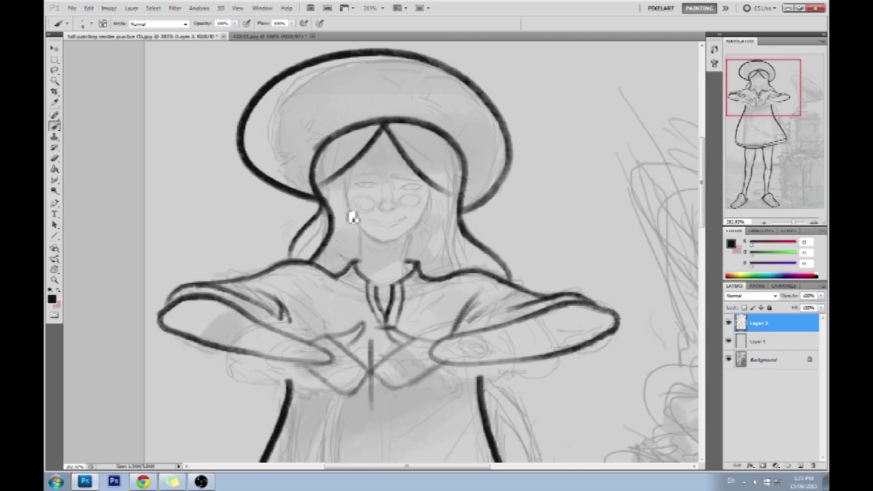
pyautogui.moveTo(331, 221); pyautogui.dragTo(302, 260)
pyautogui.hotkey('ctrl', 'z')
pyautogui.moveTo(328, 221); pyautogui.dragTo(296, 260)
pyautogui.press('e')
pyautogui.moveTo(334, 206)
pyautogui.mouseDown()
pyautogui.moveTo(326, 222)
pyautogui.moveTo(336, 199)
pyautogui.moveTo(308, 243)
pyautogui.moveTo(330, 248)
pyautogui.moveTo(315, 255)
pyautogui.moveTo(319, 237)
pyautogui.moveTo(317, 258)
pyautogui.moveTo(304, 258)
pyautogui.moveTo(322, 252)
pyautogui.mouseUp()
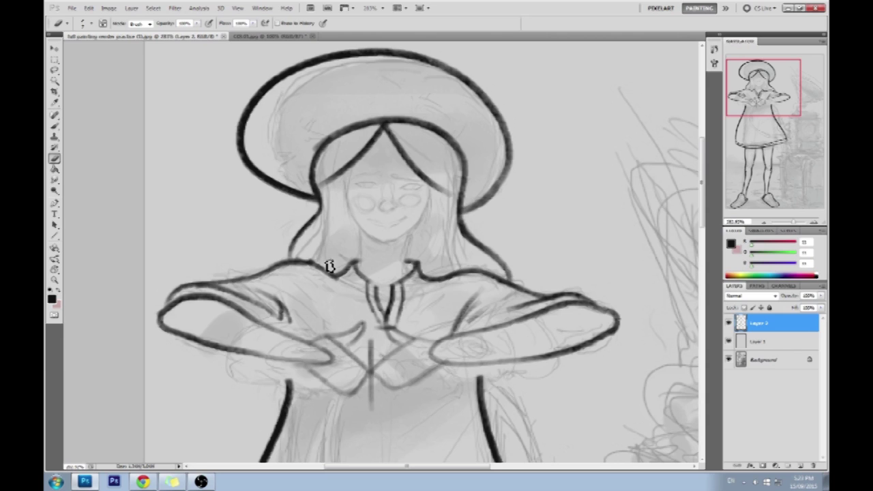
# Step: Ink a second hair strand inside the flared outer line and erase the ends that overshoot the shoulder
pyautogui.press('b')
pyautogui.hotkey('ctrl', 'z')
pyautogui.moveTo(302, 263); pyautogui.dragTo(327, 214)
pyautogui.hotkey('ctrl', 'z')
pyautogui.hotkey('ctrl', 'z')
pyautogui.moveTo(295, 277); pyautogui.dragTo(328, 223)
pyautogui.moveTo(303, 277); pyautogui.dragTo(327, 210)
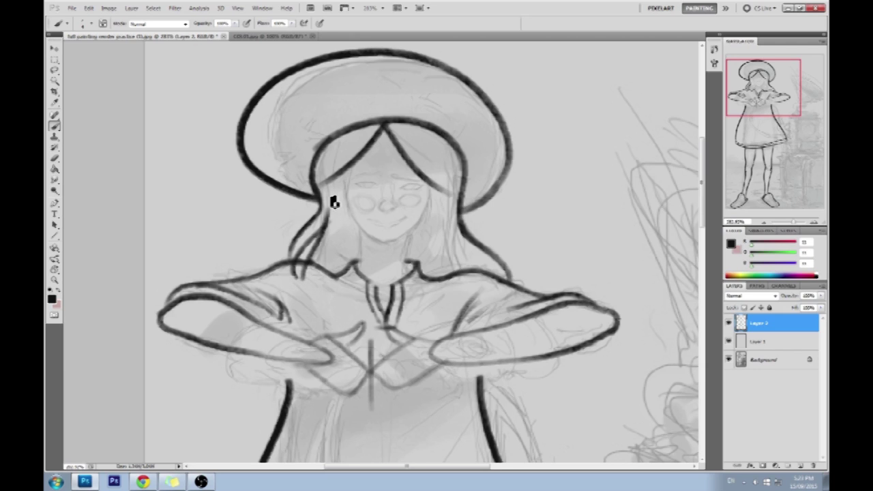
pyautogui.press('e')
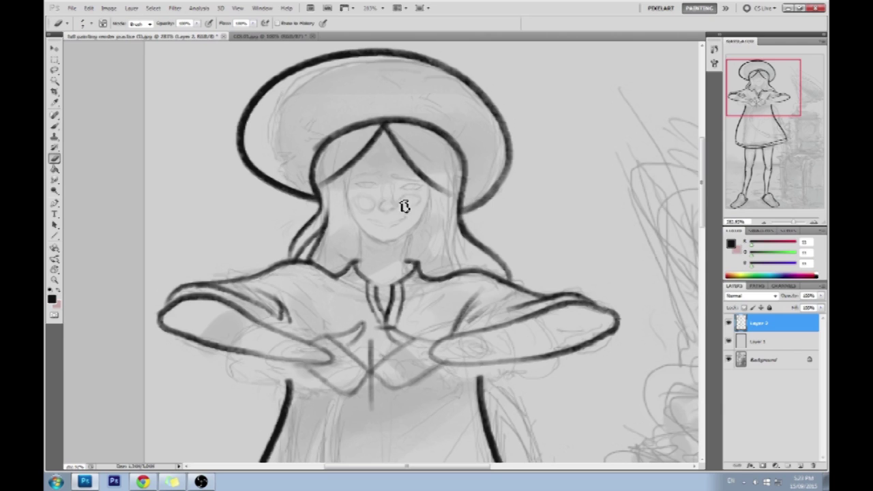
pyautogui.press('b')
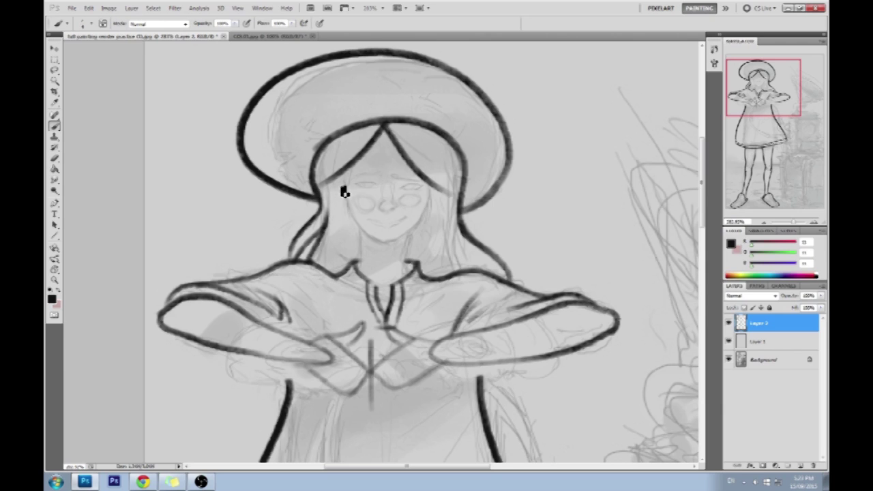
# Step: Ink the face outline from the hair parting down both cheeks to the chin, redoing strokes until smooth and trimming the overshooting end
pyautogui.moveTo(336, 248)
pyautogui.mouseDown()
pyautogui.moveTo(363, 245)
pyautogui.moveTo(351, 257)
pyautogui.mouseUp()
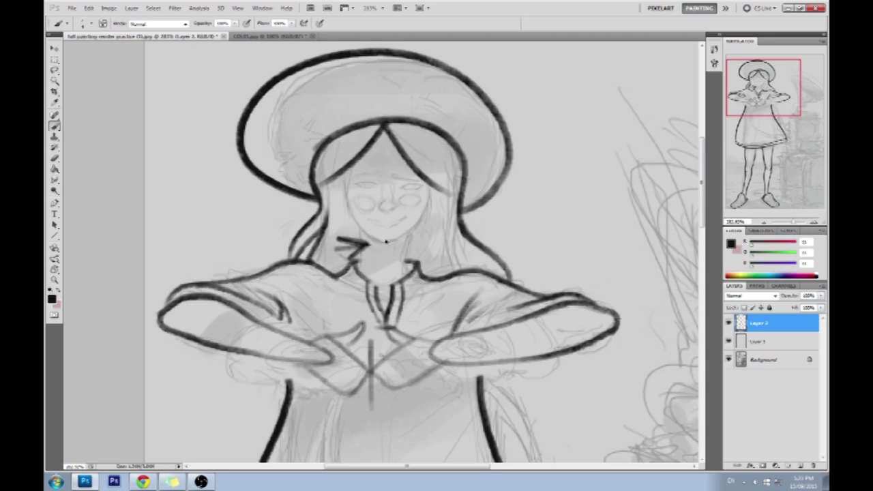
pyautogui.hotkey('ctrl', 'z')
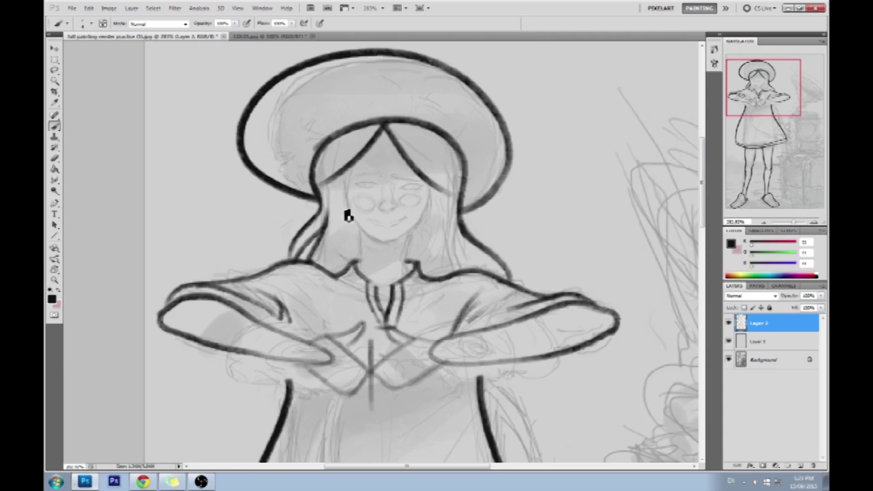
pyautogui.moveTo(342, 176); pyautogui.dragTo(352, 229)
pyautogui.hotkey('ctrl', 'z')
pyautogui.moveTo(342, 175)
pyautogui.mouseDown()
pyautogui.moveTo(352, 216)
pyautogui.moveTo(391, 244)
pyautogui.mouseUp()
pyautogui.hotkey('ctrl', 'z')
pyautogui.moveTo(339, 180)
pyautogui.mouseDown()
pyautogui.moveTo(369, 244)
pyautogui.moveTo(390, 246)
pyautogui.moveTo(424, 204)
pyautogui.mouseUp()
pyautogui.hotkey('ctrl', 'z')
pyautogui.moveTo(384, 249); pyautogui.dragTo(427, 217)
pyautogui.hotkey('ctrl', 'z')
pyautogui.moveTo(384, 249); pyautogui.dragTo(430, 222)
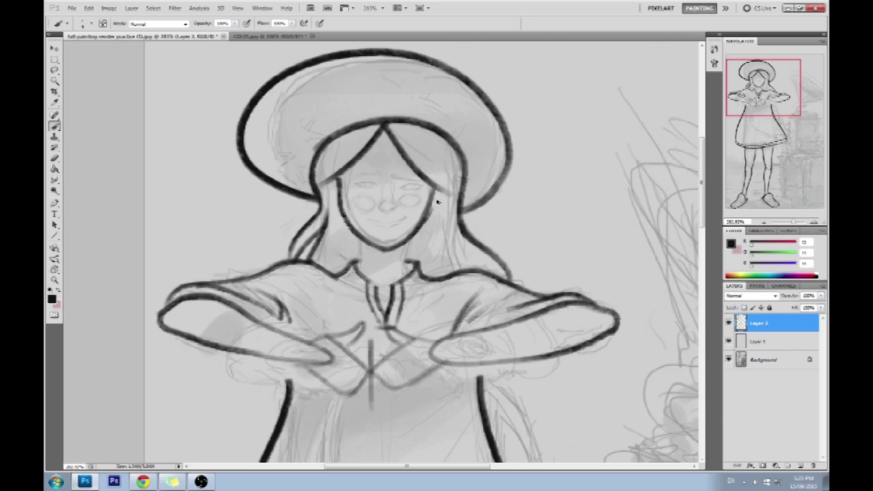
pyautogui.press('e')
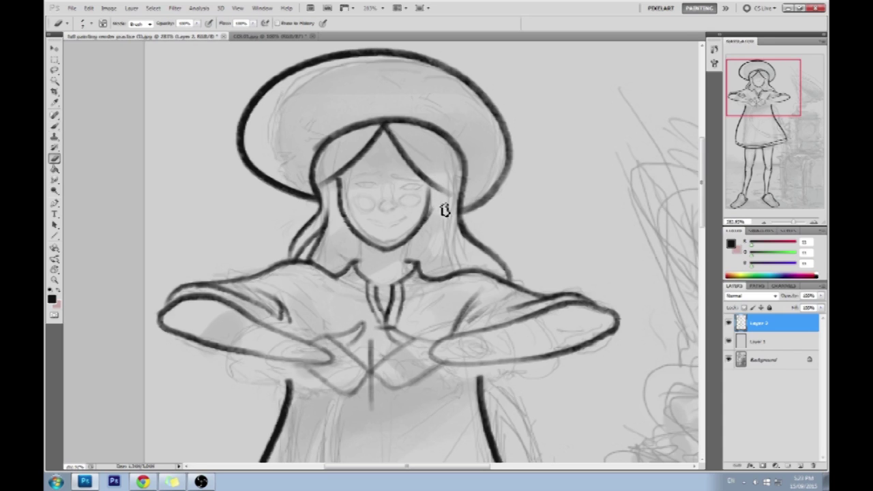
# Step: Ink an ear on each side of the face and the two neck lines running down to the collar
pyautogui.press('b')
pyautogui.moveTo(340, 191); pyautogui.dragTo(335, 211)
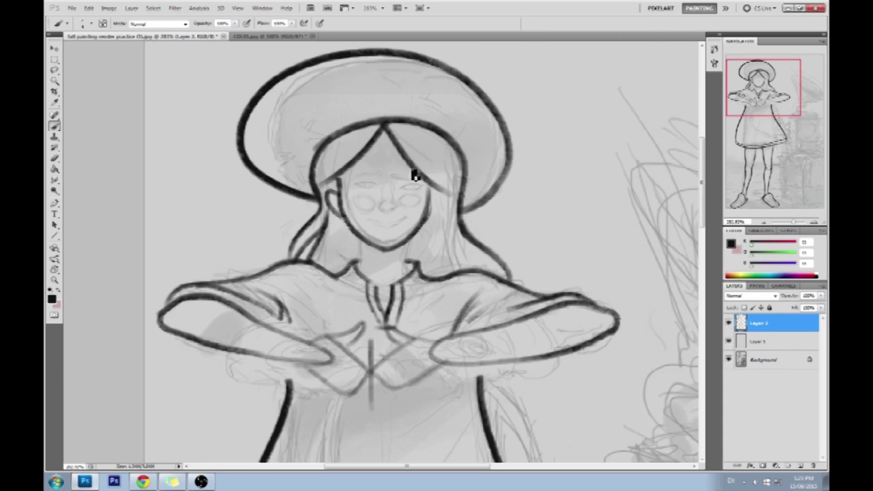
pyautogui.moveTo(443, 198); pyautogui.dragTo(437, 220)
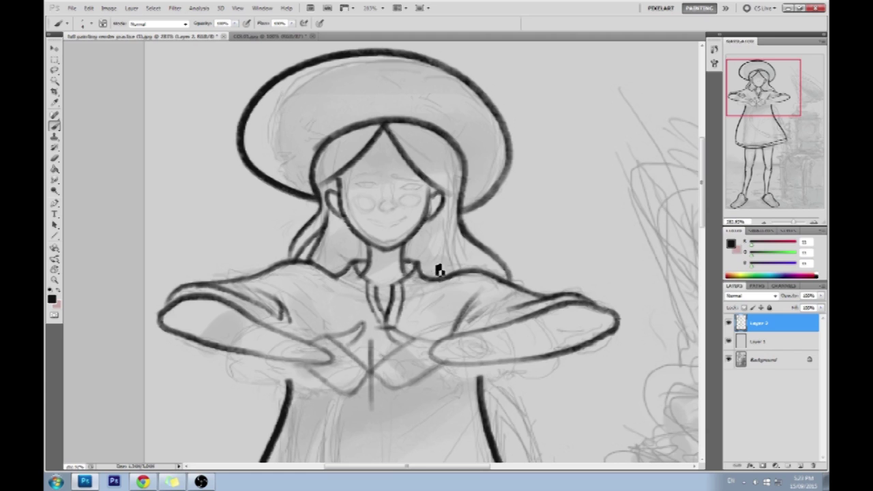
# Step: Try inking small strokes over both sketched eyes and undo them
pyautogui.moveTo(415, 221)
pyautogui.mouseDown()
pyautogui.moveTo(404, 250)
pyautogui.moveTo(401, 242)
pyautogui.mouseUp()
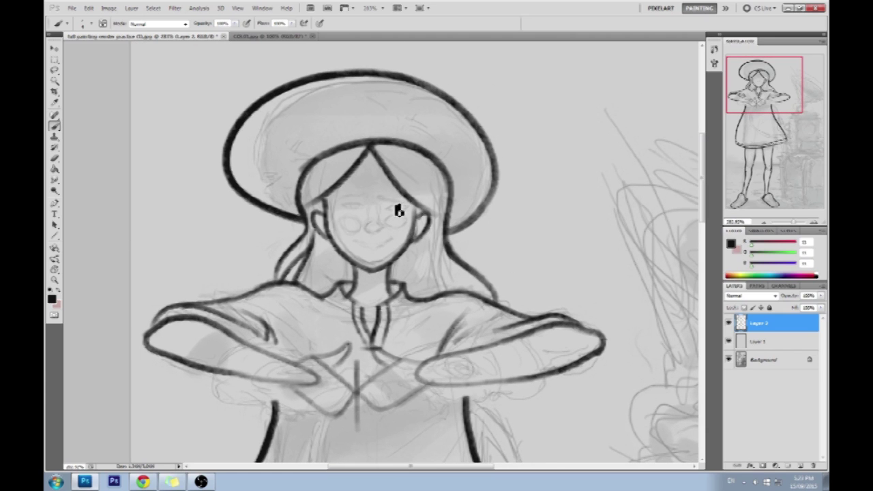
pyautogui.moveTo(387, 211); pyautogui.dragTo(396, 203)
pyautogui.moveTo(342, 214); pyautogui.dragTo(361, 217)
pyautogui.hotkey('ctrl', 'alt', 'z')
pyautogui.hotkey('ctrl', 'alt', 'z')
pyautogui.hotkey('ctrl', 'z')
# Step: Resize the image to a width of 2000 pixels with proportions constrained
pyautogui.click(109, 8)
pyautogui.click(147, 77)
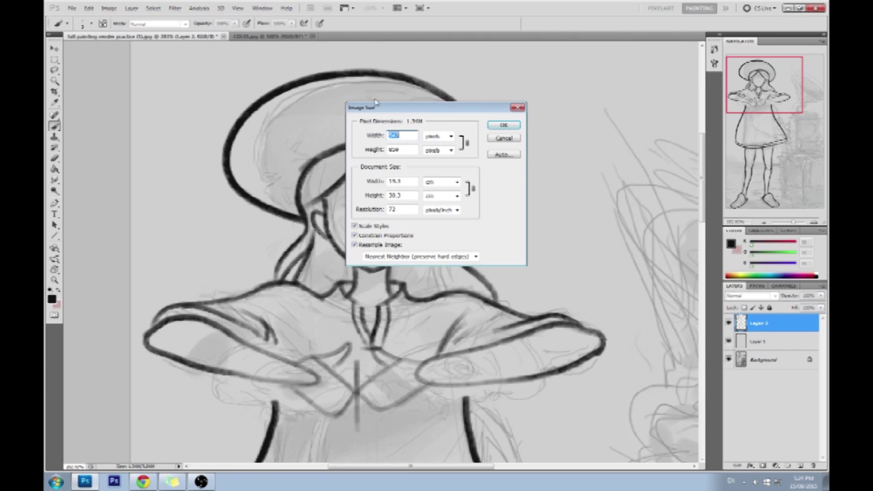
pyautogui.write('2000')
pyautogui.press('Return')
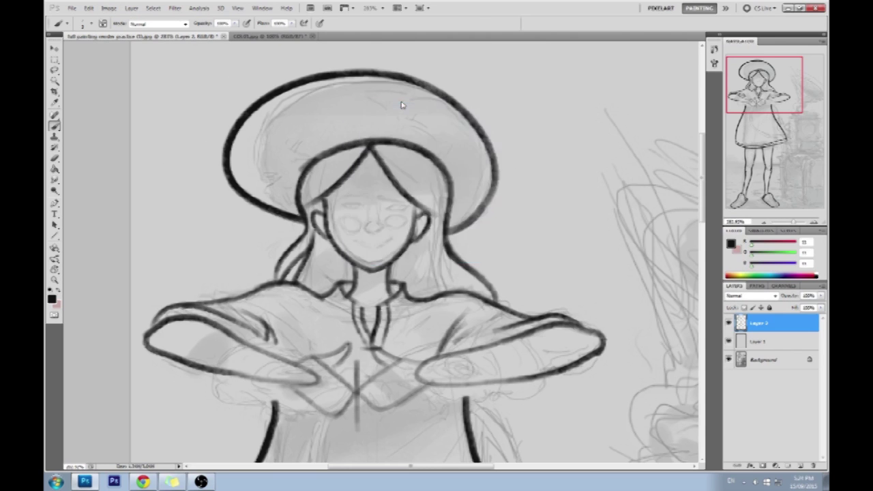
# Step: Duplicate the line art layer, Layer 2
pyautogui.hotkey('ctrl', '0')
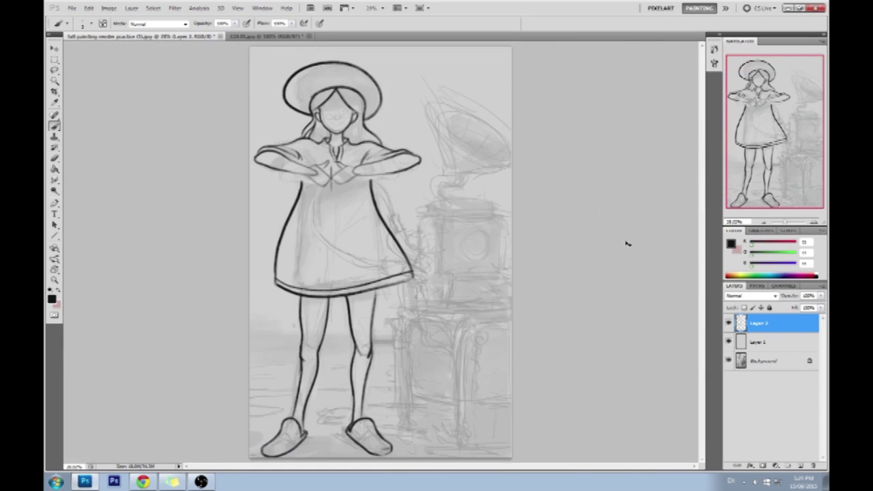
pyautogui.hotkey('ctrl', '-')
pyautogui.hotkey('ctrl', '+')
pyautogui.hotkey('ctrl', '+')
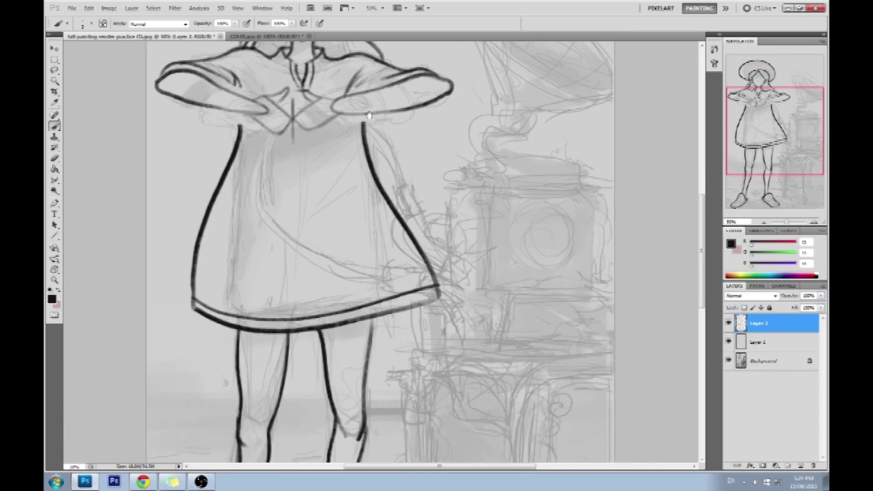
pyautogui.moveTo(362, 116); pyautogui.dragTo(429, 240)
pyautogui.rightClick(770, 329)
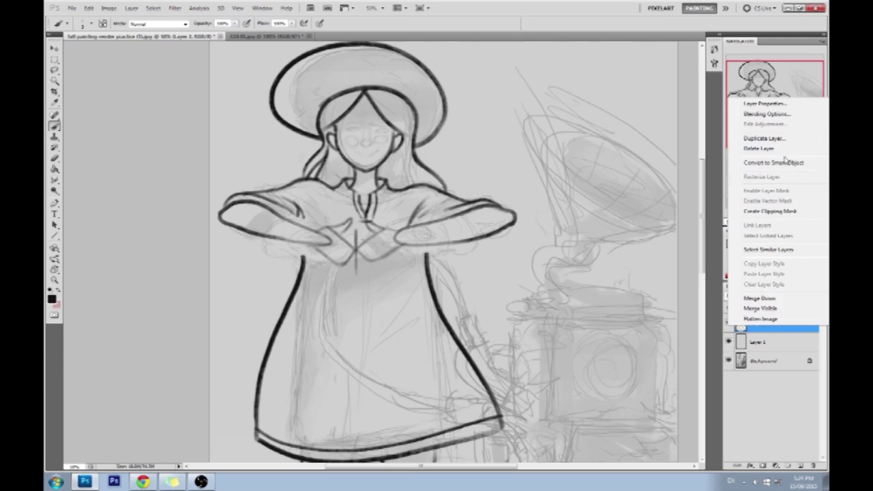
pyautogui.click(786, 154)
pyautogui.click(516, 150)
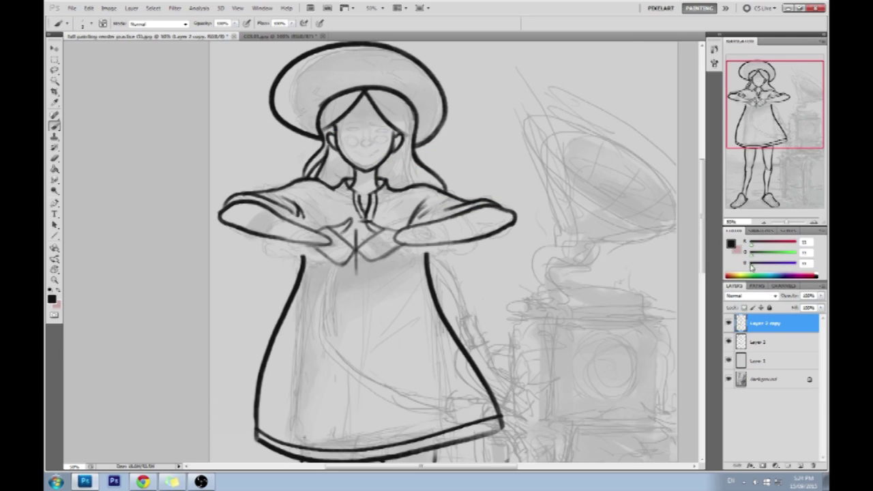
# Step: Lower the duplicated layer's fill to about 31% and merge it down into Layer 2
pyautogui.click(821, 308)
pyautogui.click(805, 319)
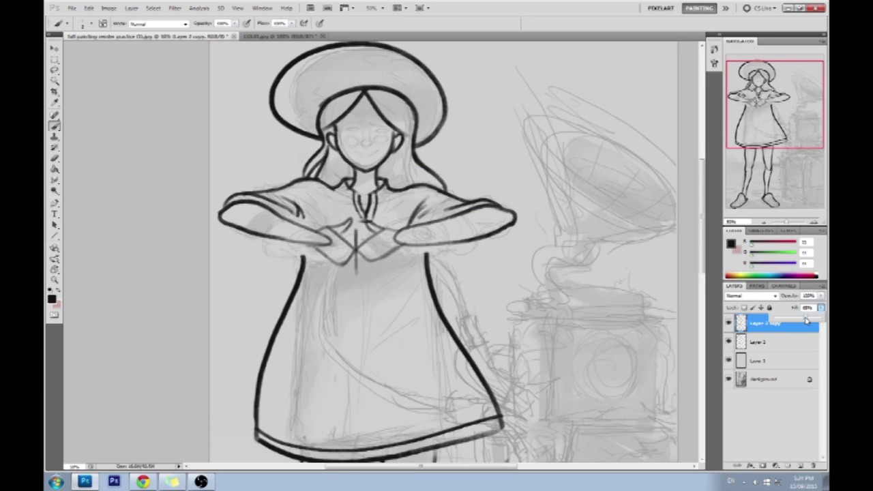
pyautogui.moveTo(798, 321); pyautogui.dragTo(790, 322)
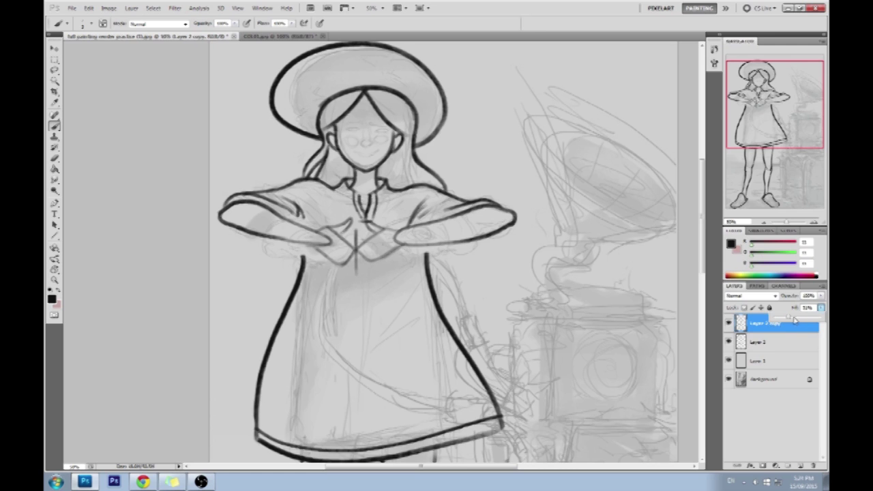
pyautogui.rightClick(794, 320)
pyautogui.click(750, 306)
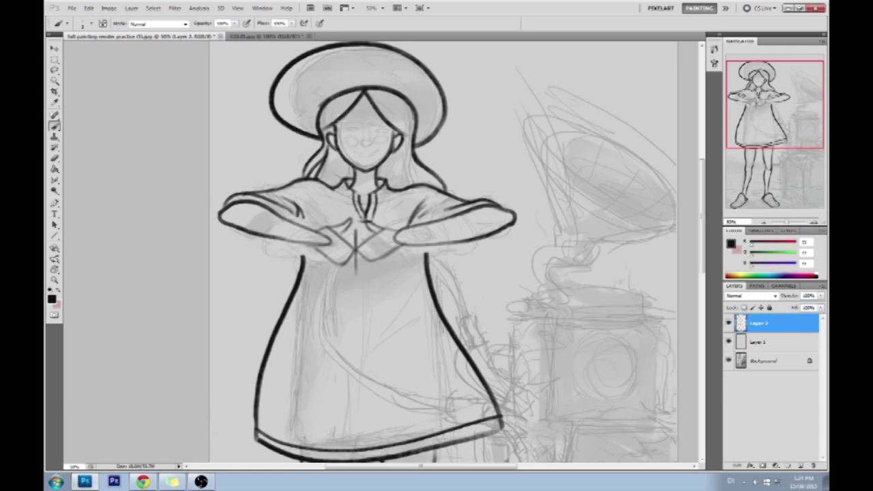
# Step: Try a long curved stroke between the gramophone horn and the girl's shoulder and undo it
pyautogui.hotkey('ctrl', '+')
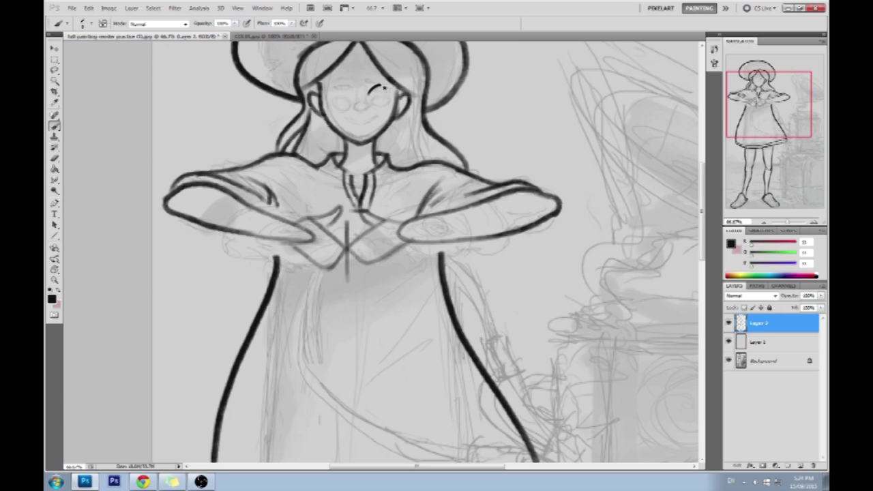
pyautogui.moveTo(557, 74); pyautogui.dragTo(465, 165)
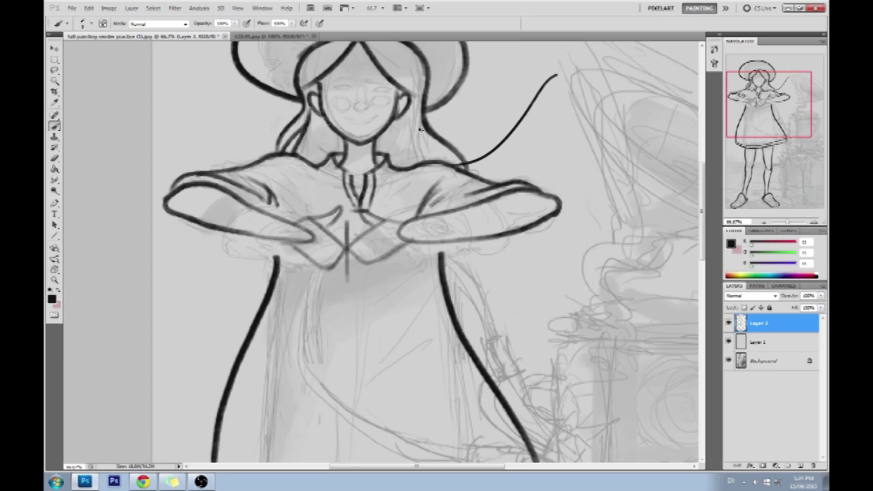
pyautogui.hotkey('ctrl', 'z')
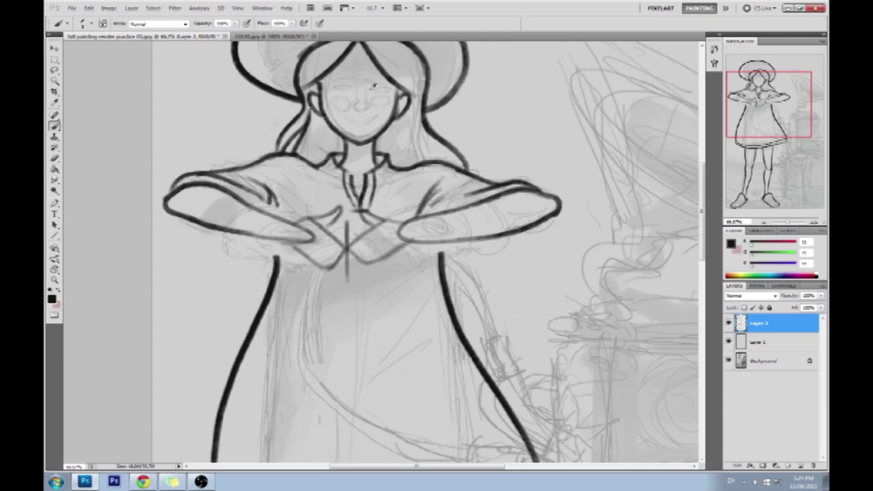
# Step: Lower the brush opacity, test it with small strokes at the eye, and add a new layer above the line art
pyautogui.click(234, 23)
pyautogui.moveTo(235, 33); pyautogui.dragTo(227, 34)
pyautogui.click(385, 92)
pyautogui.moveTo(383, 89)
pyautogui.mouseDown()
pyautogui.moveTo(373, 92)
pyautogui.moveTo(392, 83)
pyautogui.mouseUp()
pyautogui.hotkey('ctrl', 'z')
pyautogui.click(800, 466)
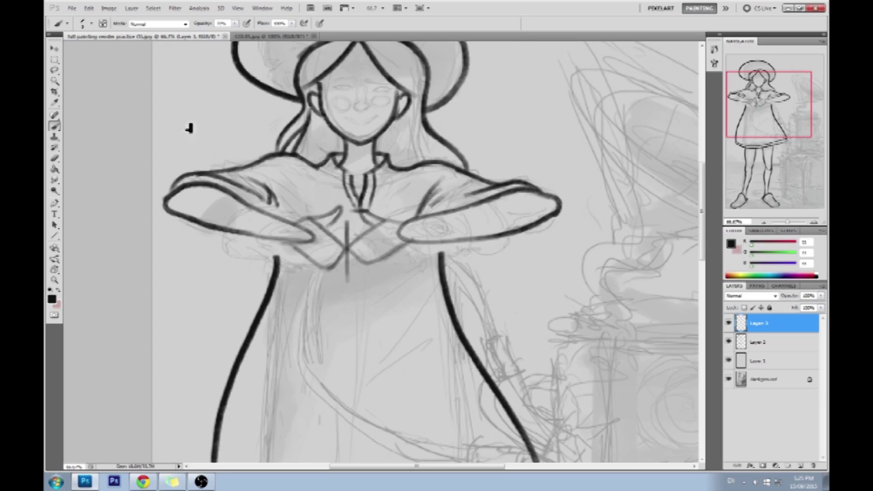
# Step: Ink round eyes, slanted angry eyebrows and a small nose on the new layer
pyautogui.moveTo(375, 96); pyautogui.dragTo(390, 95)
pyautogui.moveTo(334, 89); pyautogui.dragTo(353, 90)
pyautogui.moveTo(375, 87)
pyautogui.mouseDown()
pyautogui.moveTo(343, 92)
pyautogui.moveTo(356, 97)
pyautogui.moveTo(344, 94)
pyautogui.moveTo(377, 89)
pyautogui.moveTo(406, 69)
pyautogui.moveTo(357, 88)
pyautogui.moveTo(339, 75)
pyautogui.mouseUp()
pyautogui.hotkey('ctrl', 'z')
pyautogui.moveTo(354, 107); pyautogui.dragTo(359, 108)
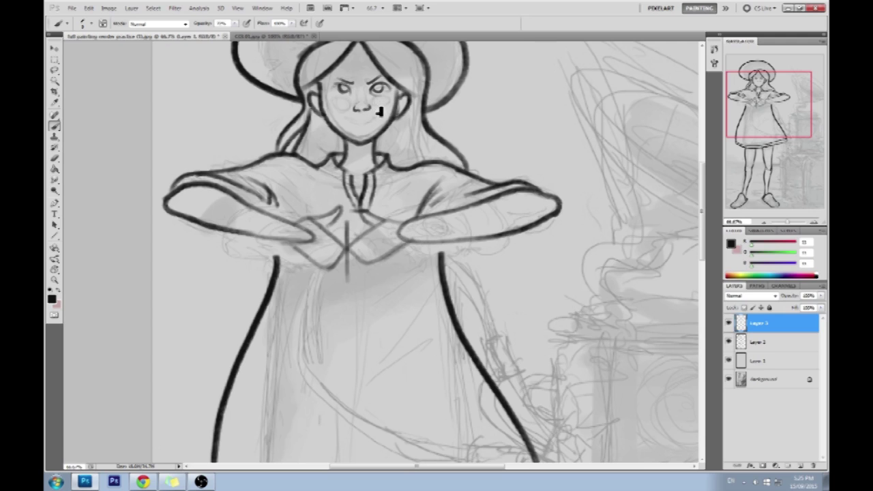
# Step: Ink a wide open grin below the nose and clean up its edges with the eraser
pyautogui.moveTo(343, 115); pyautogui.dragTo(377, 113)
pyautogui.press('alt')
pyautogui.press('e')
pyautogui.click(358, 136)
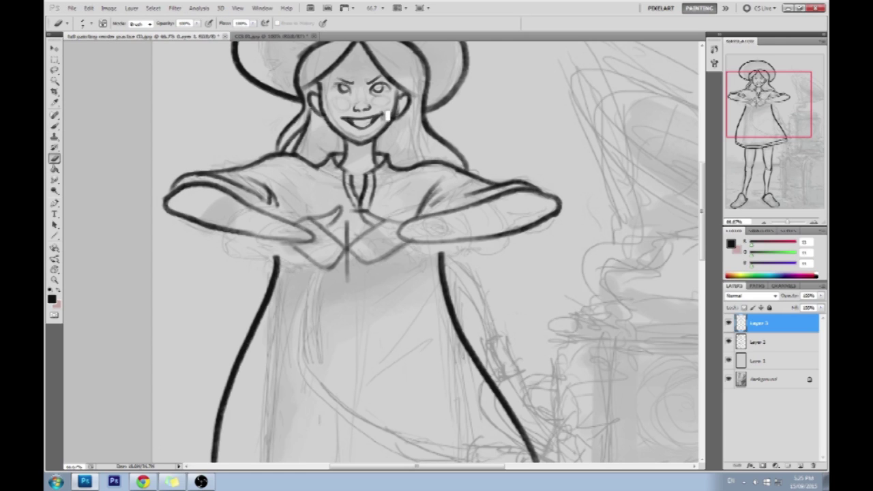
pyautogui.press('b')
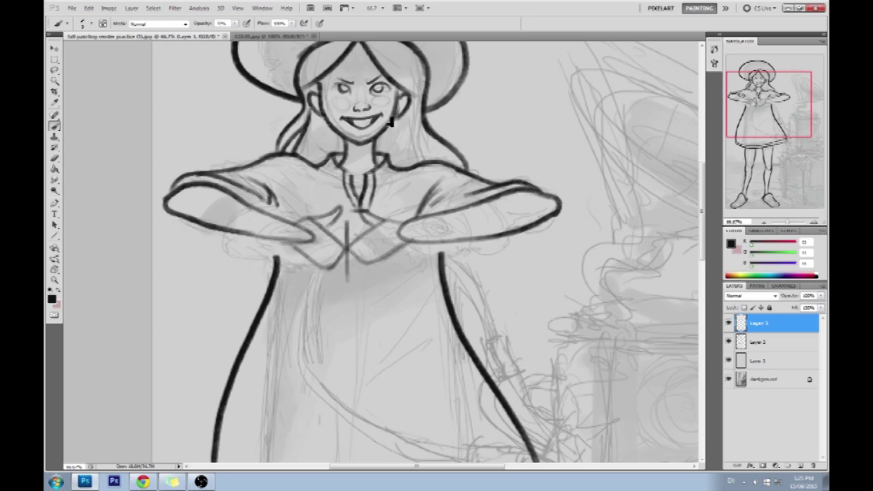
pyautogui.press('e')
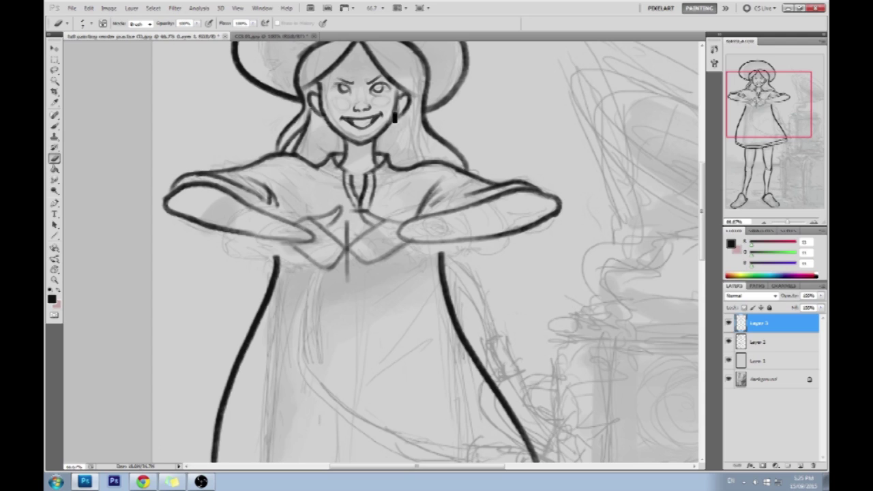
# Step: Darken the pupils and ink a small round circle on each cheek, redoing the first cheek attempt
pyautogui.press('b')
pyautogui.moveTo(346, 89); pyautogui.dragTo(345, 93)
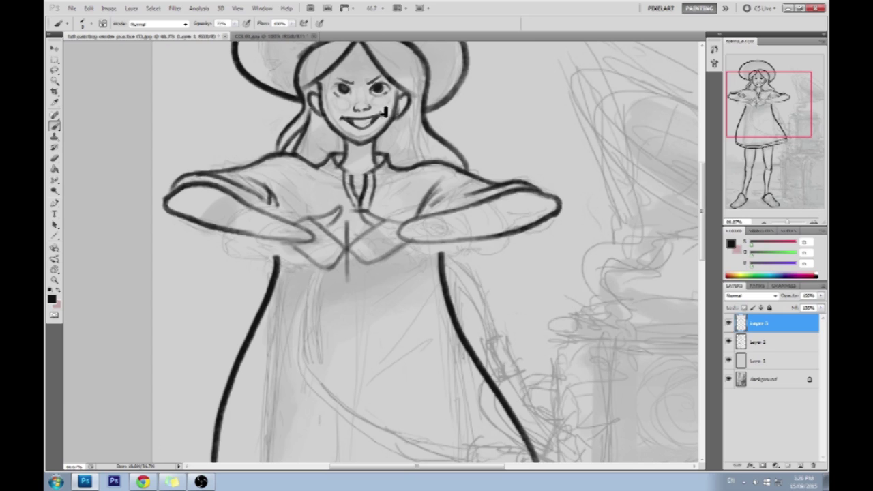
pyautogui.moveTo(383, 98); pyautogui.dragTo(386, 98)
pyautogui.hotkey('ctrl', 'z')
pyautogui.hotkey('ctrl', 'z')
pyautogui.moveTo(339, 99); pyautogui.dragTo(339, 99)
pyautogui.hotkey('ctrl', '-')
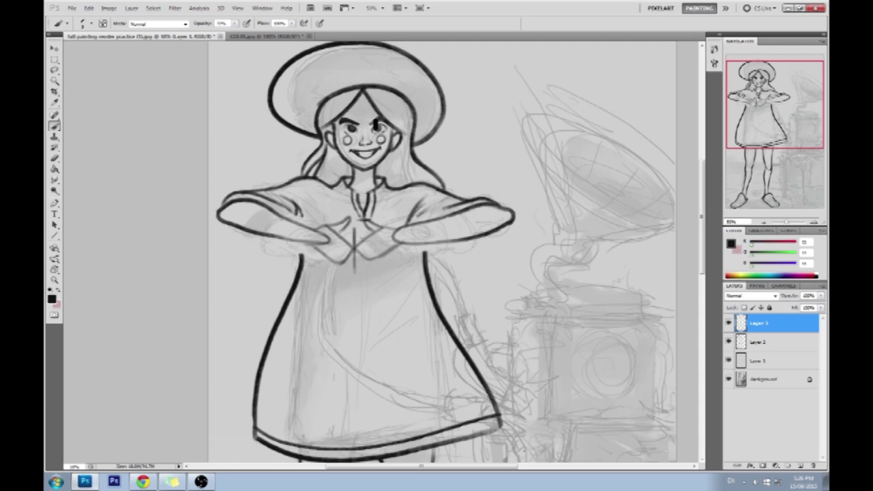
# Step: Raise the fill of the grey cover layer to 100% so that only the line art stays on view
pyautogui.press('e')
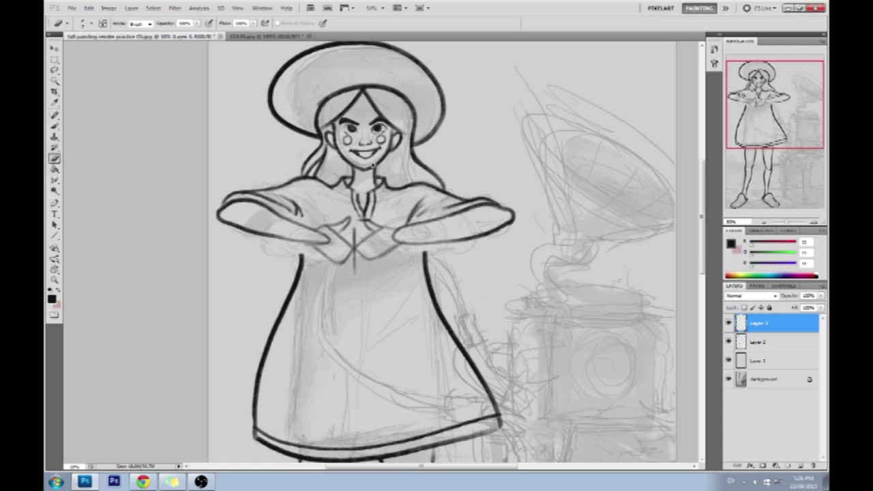
pyautogui.press('b')
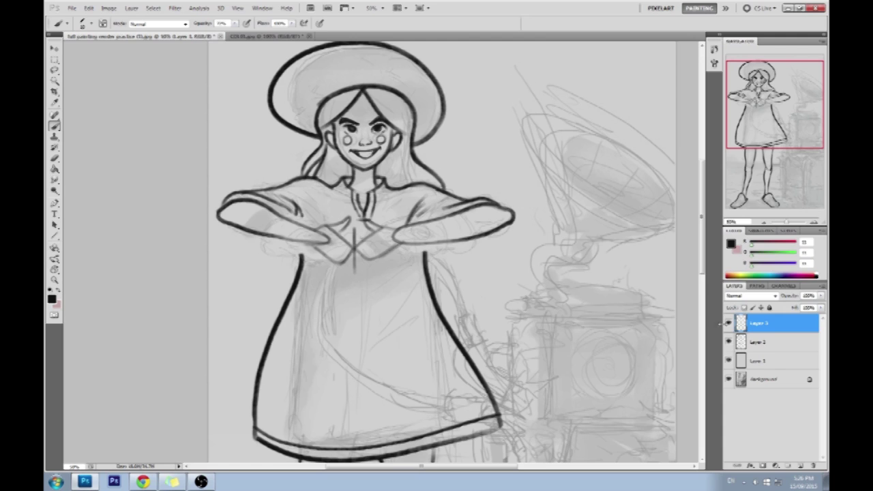
pyautogui.click(758, 361)
pyautogui.click(821, 308)
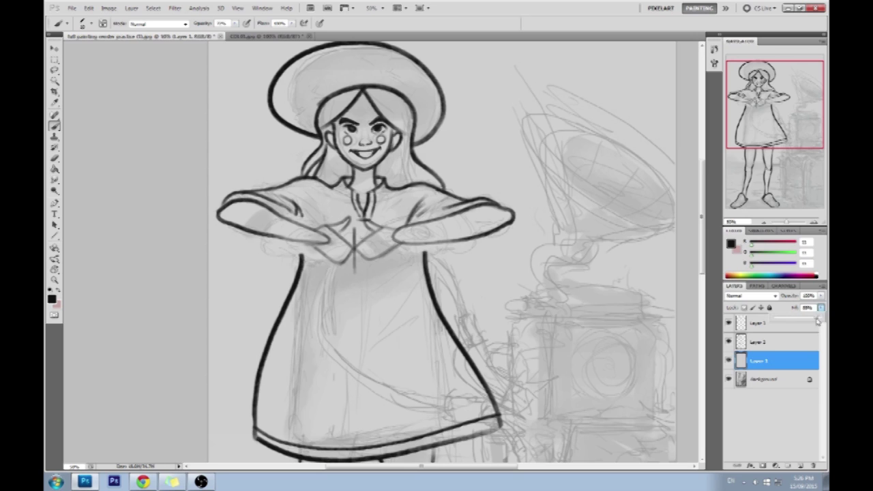
pyautogui.moveTo(814, 319); pyautogui.dragTo(821, 321)
pyautogui.hotkey('ctrl', '-')
pyautogui.hotkey('ctrl', '-')
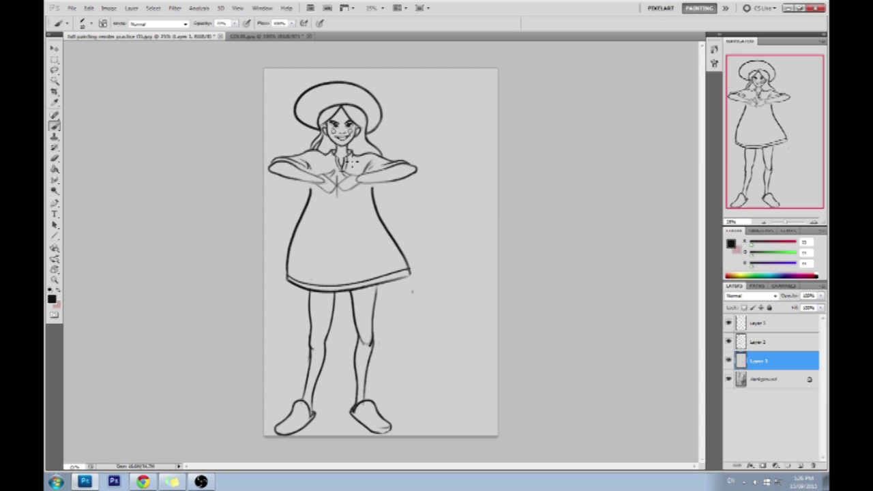
# Step: Enlarge the eraser and try thinning the hat's outer outline on the line-art layer
pyautogui.press('e')
pyautogui.rightClick(307, 125)
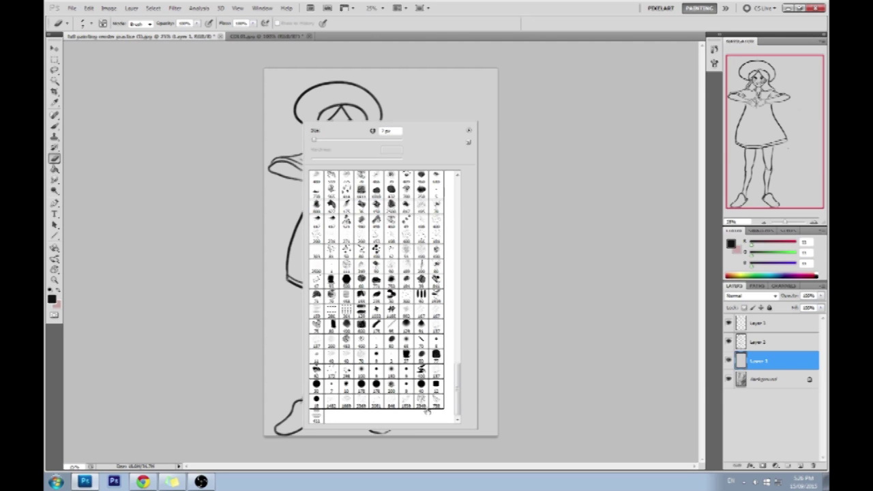
pyautogui.click(559, 270)
pyautogui.press(']')
pyautogui.press(']')
pyautogui.press(']')
pyautogui.press(']')
pyautogui.press(']')
pyautogui.press(']')
pyautogui.press(']')
pyautogui.press(']')
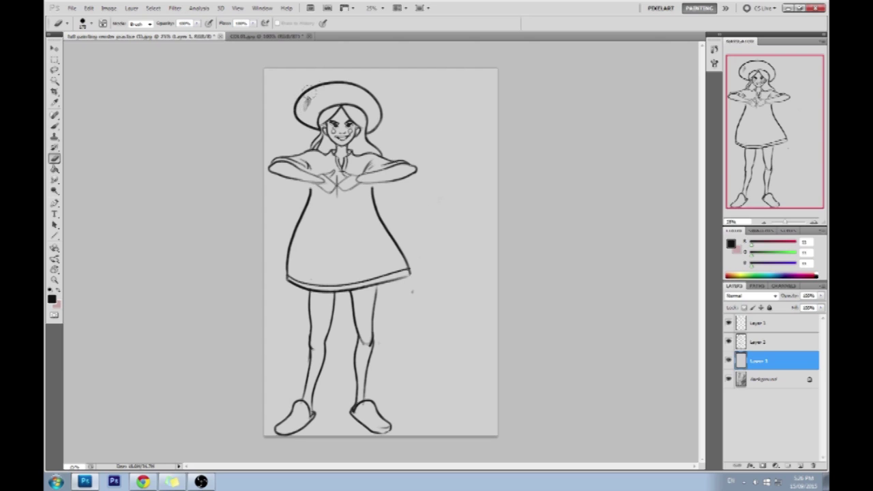
pyautogui.click(765, 323)
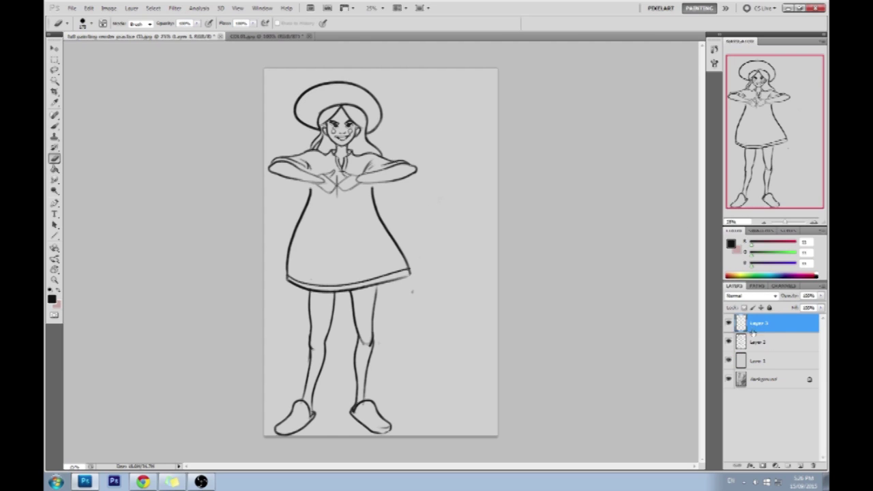
pyautogui.click(762, 342)
pyautogui.moveTo(297, 106)
pyautogui.mouseDown()
pyautogui.moveTo(308, 95)
pyautogui.moveTo(296, 116)
pyautogui.mouseUp()
pyautogui.hotkey('ctrl', 'z')
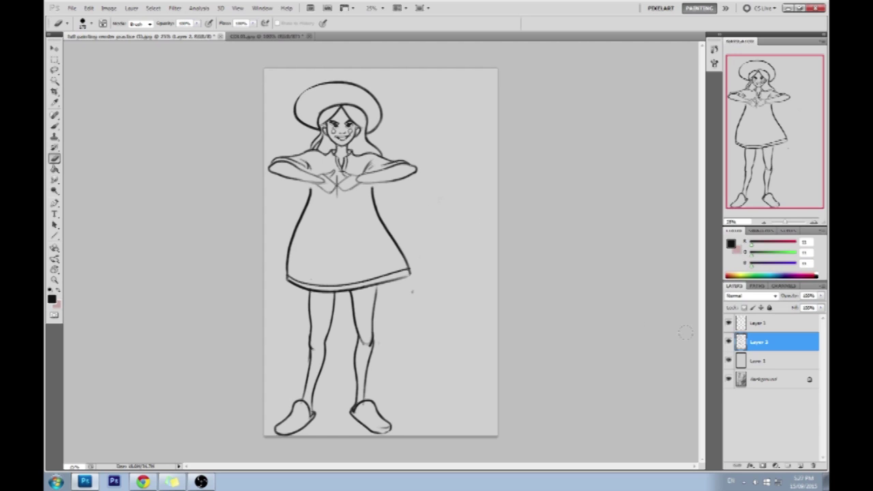
# Step: Toggle the visibility of the line-art and grey cover layers to compare the drawing with the sketch beneath
pyautogui.moveTo(729, 363); pyautogui.dragTo(729, 332)
pyautogui.click(728, 325)
pyautogui.click(729, 324)
pyautogui.click(728, 324)
pyautogui.click(728, 324)
pyautogui.click(728, 324)
pyautogui.click(728, 324)
pyautogui.click(728, 360)
pyautogui.click(728, 341)
pyautogui.click(728, 323)
# Step: Hide both line-art layers and set the grey cover layer's fill to 100% to get a blank canvas
pyautogui.click(763, 362)
pyautogui.moveTo(821, 309)
pyautogui.mouseDown()
pyautogui.moveTo(791, 322)
pyautogui.moveTo(805, 321)
pyautogui.mouseUp()
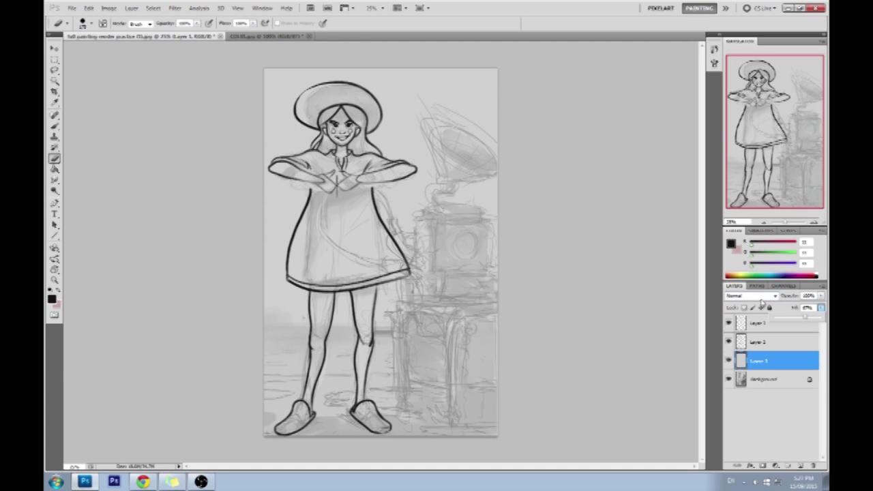
pyautogui.moveTo(729, 343); pyautogui.dragTo(729, 329)
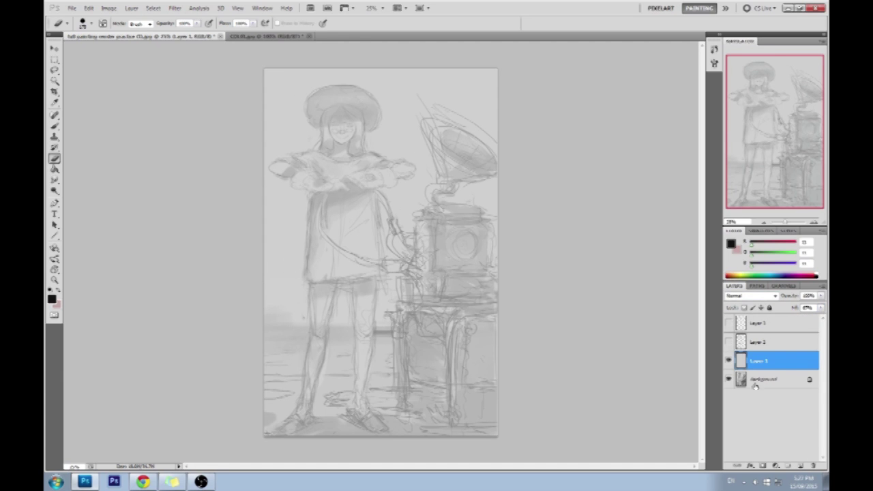
pyautogui.click(820, 309)
pyautogui.click(822, 318)
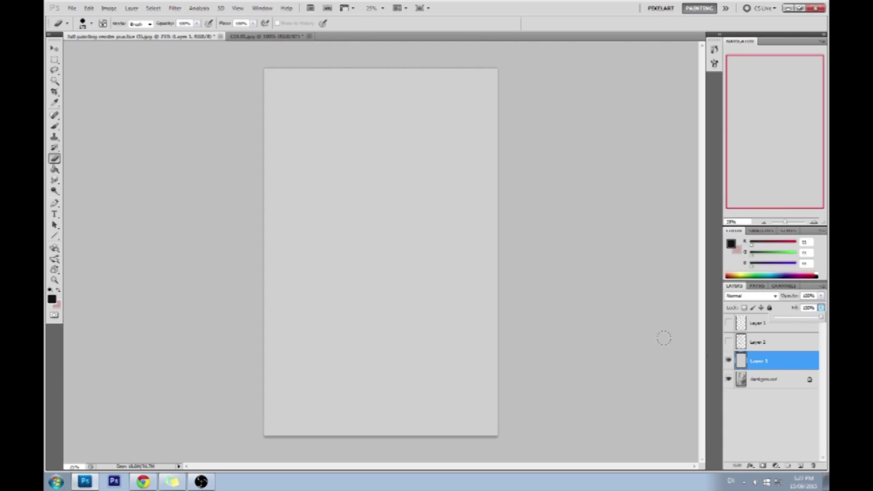
# Step: Test the brush with a long winding stroke, undo it, and raise the brush opacity to 100%
pyautogui.press('b')
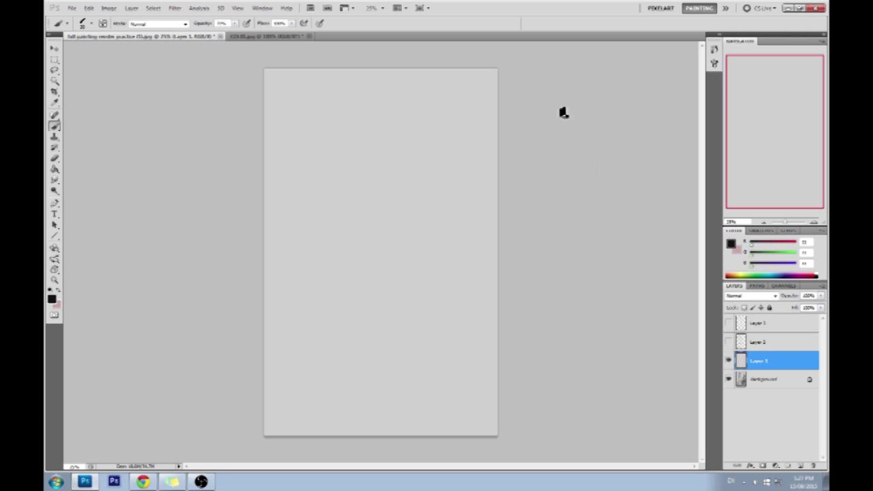
pyautogui.moveTo(413, 128); pyautogui.dragTo(449, 196)
pyautogui.moveTo(461, 232); pyautogui.dragTo(380, 191)
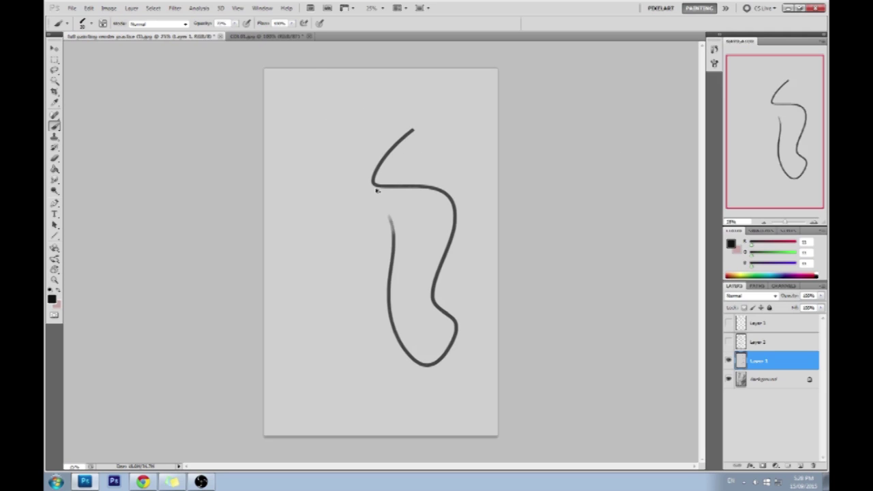
pyautogui.hotkey('ctrl', 'z')
pyautogui.moveTo(236, 34); pyautogui.dragTo(614, 166)
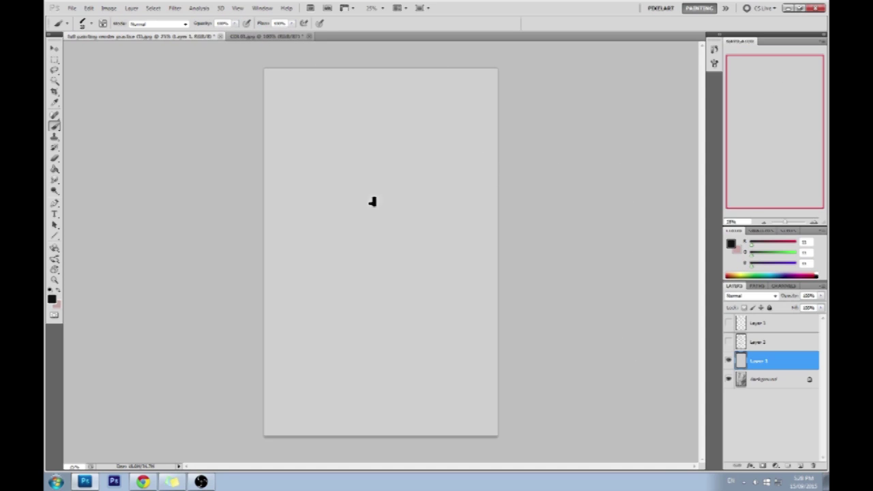
# Step: Sketch a tall oval for the head in the upper part of the blank canvas, undoing unwanted strokes
pyautogui.moveTo(419, 173)
pyautogui.mouseDown()
pyautogui.moveTo(333, 109)
pyautogui.moveTo(343, 139)
pyautogui.mouseUp()
pyautogui.hotkey('ctrl', 'z')
pyautogui.moveTo(345, 184)
pyautogui.mouseDown()
pyautogui.moveTo(433, 148)
pyautogui.moveTo(406, 209)
pyautogui.mouseUp()
pyautogui.moveTo(347, 196)
pyautogui.mouseDown()
pyautogui.moveTo(410, 201)
pyautogui.moveTo(356, 116)
pyautogui.moveTo(362, 222)
pyautogui.mouseUp()
pyautogui.hotkey('ctrl', 'alt', 'z')
pyautogui.hotkey('ctrl', 'alt', 'z')
pyautogui.hotkey('ctrl', 'z')
pyautogui.hotkey('ctrl', 'z')
pyautogui.moveTo(402, 186)
pyautogui.mouseDown()
pyautogui.moveTo(427, 141)
pyautogui.moveTo(411, 121)
pyautogui.mouseUp()
pyautogui.moveTo(390, 183)
pyautogui.mouseDown()
pyautogui.moveTo(298, 302)
pyautogui.moveTo(467, 208)
pyautogui.mouseUp()
pyautogui.hotkey('ctrl', 'z')
pyautogui.moveTo(388, 178); pyautogui.dragTo(458, 192)
pyautogui.hotkey('ctrl', 'z')
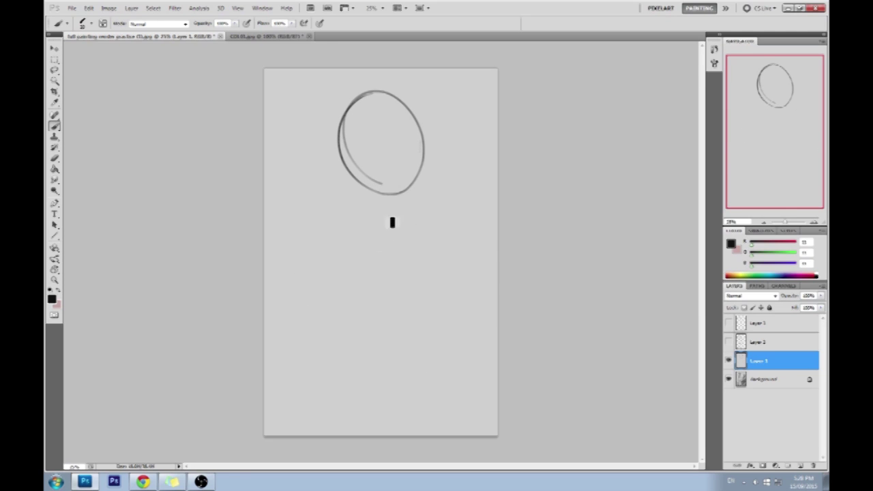
# Step: Sketch a small circle at the oval's base and a large round shape below it with a curled ear on each side
pyautogui.hotkey('ctrl', '-')
pyautogui.moveTo(397, 209)
pyautogui.mouseDown()
pyautogui.moveTo(409, 213)
pyautogui.moveTo(385, 197)
pyautogui.moveTo(386, 185)
pyautogui.moveTo(371, 198)
pyautogui.moveTo(382, 189)
pyautogui.moveTo(398, 210)
pyautogui.moveTo(381, 191)
pyautogui.mouseUp()
pyautogui.hotkey('ctrl', 'z')
pyautogui.hotkey('ctrl', 'z')
pyautogui.hotkey('ctrl', 'z')
pyautogui.hotkey('ctrl', 'z')
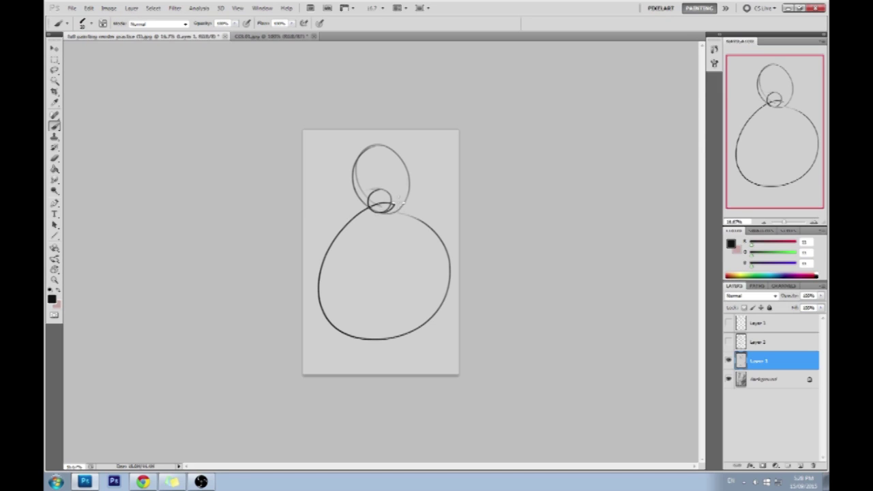
pyautogui.hotkey('ctrl', 'z')
pyautogui.moveTo(323, 214); pyautogui.dragTo(337, 226)
pyautogui.moveTo(425, 220); pyautogui.dragTo(444, 213)
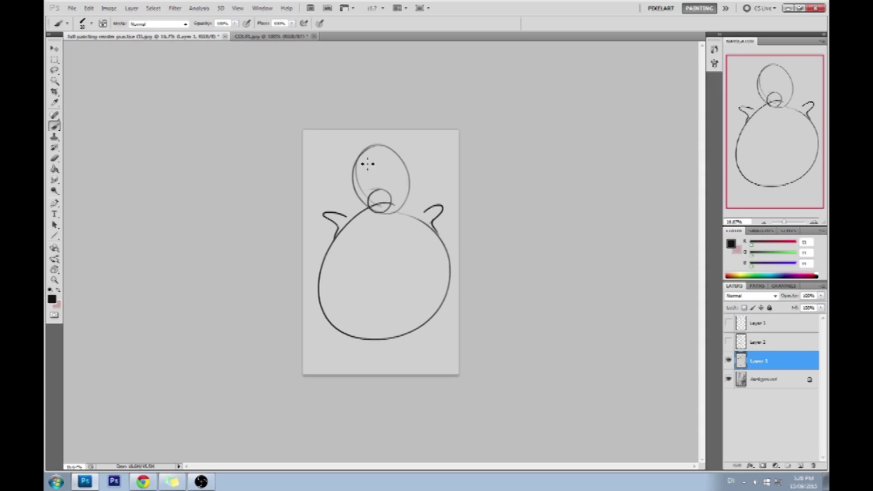
pyautogui.moveTo(349, 192); pyautogui.dragTo(413, 170)
pyautogui.hotkey('ctrl', 'z')
pyautogui.moveTo(352, 191); pyautogui.dragTo(412, 162)
pyautogui.hotkey('ctrl', 'z')
pyautogui.moveTo(350, 194); pyautogui.dragTo(408, 146)
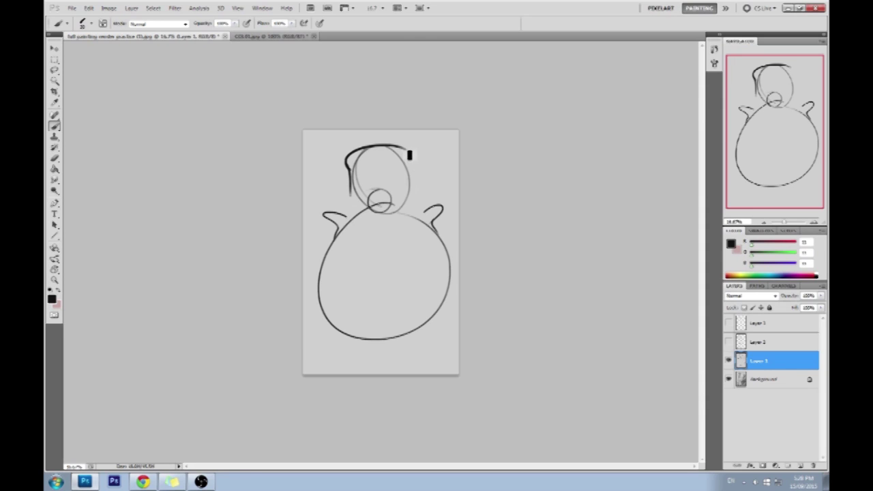
pyautogui.hotkey('ctrl', 'z')
pyautogui.moveTo(307, 184)
pyautogui.mouseDown()
pyautogui.moveTo(331, 149)
pyautogui.moveTo(337, 183)
pyautogui.mouseUp()
pyautogui.moveTo(327, 134); pyautogui.dragTo(327, 143)
pyautogui.moveTo(334, 137); pyautogui.dragTo(321, 174)
pyautogui.moveTo(327, 169); pyautogui.dragTo(327, 188)
pyautogui.hotkey('ctrl', 'alt', 'z')
pyautogui.hotkey('ctrl', 'alt', 'z')
pyautogui.hotkey('ctrl', 'alt', 'z')
pyautogui.hotkey('ctrl', 'alt', 'z')
pyautogui.hotkey('ctrl', 'alt', 'z')
pyautogui.hotkey('ctrl', 'alt', 'z')
pyautogui.hotkey('ctrl', 'alt', 'z')
pyautogui.hotkey('ctrl', 'alt', 'z')
# Step: Outline a flat-topped, boxy head around the oval and draw frowning brow lines over the small circle
pyautogui.moveTo(351, 187)
pyautogui.mouseDown()
pyautogui.moveTo(420, 151)
pyautogui.moveTo(419, 186)
pyautogui.mouseUp()
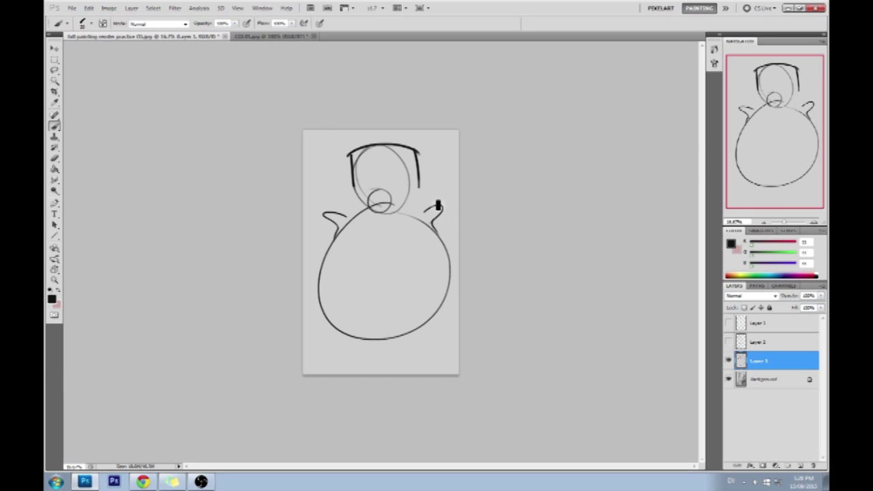
pyautogui.moveTo(352, 186)
pyautogui.mouseDown()
pyautogui.moveTo(350, 207)
pyautogui.moveTo(379, 193)
pyautogui.moveTo(376, 175)
pyautogui.moveTo(385, 178)
pyautogui.moveTo(376, 188)
pyautogui.mouseUp()
pyautogui.hotkey('ctrl', 'z')
pyautogui.hotkey('ctrl', 'z')
pyautogui.hotkey('ctrl', 'z')
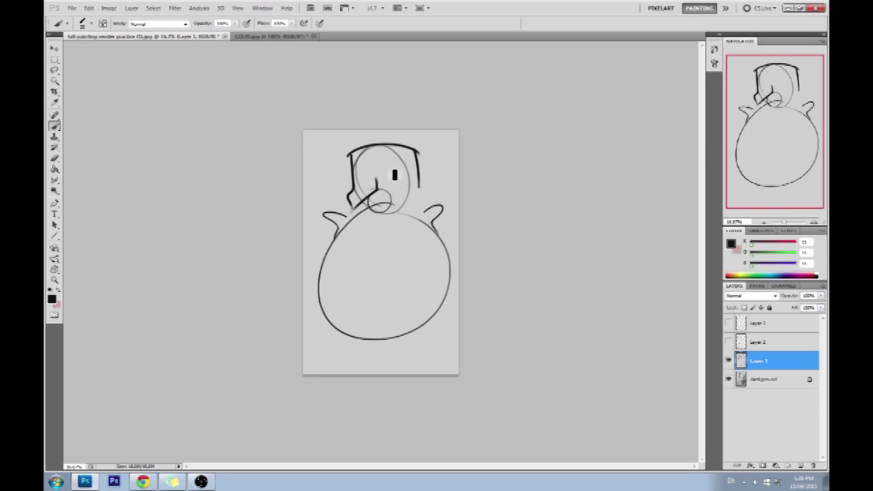
pyautogui.hotkey('ctrl', 'z')
pyautogui.moveTo(377, 190)
pyautogui.mouseDown()
pyautogui.moveTo(373, 181)
pyautogui.moveTo(415, 202)
pyautogui.mouseUp()
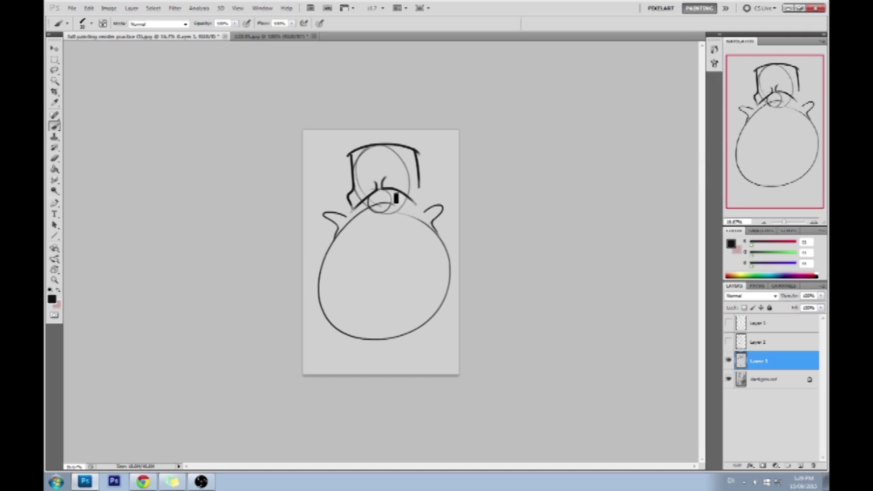
pyautogui.moveTo(393, 195); pyautogui.dragTo(416, 206)
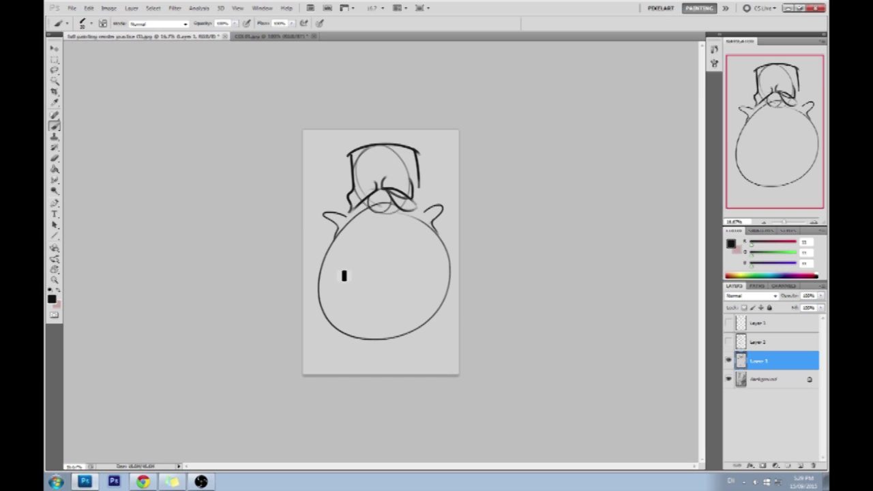
# Step: Draw a wide curved mouth line with a short centre line above, a small curve below, and a heavier jaw contour
pyautogui.moveTo(331, 274); pyautogui.dragTo(454, 295)
pyautogui.moveTo(363, 301)
pyautogui.mouseDown()
pyautogui.moveTo(384, 333)
pyautogui.moveTo(366, 309)
pyautogui.mouseUp()
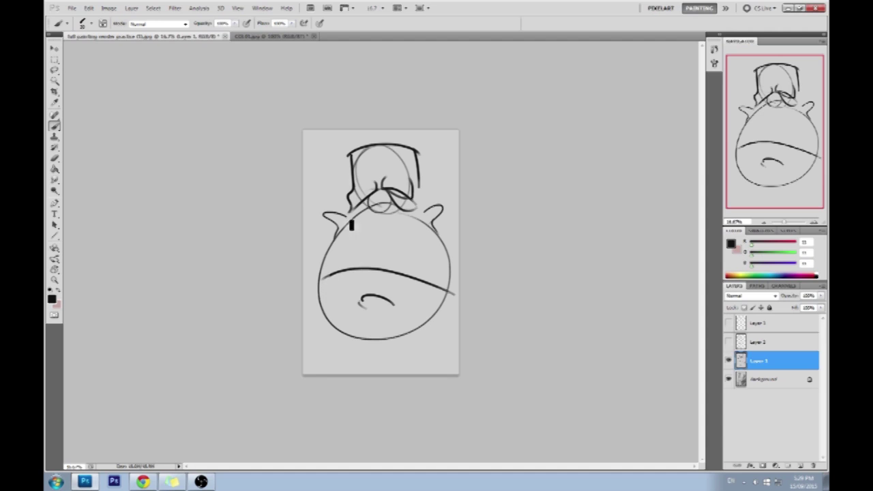
pyautogui.moveTo(372, 252); pyautogui.dragTo(374, 219)
pyautogui.hotkey('ctrl', 'z')
pyautogui.moveTo(317, 291)
pyautogui.mouseDown()
pyautogui.moveTo(325, 324)
pyautogui.moveTo(334, 311)
pyautogui.moveTo(411, 364)
pyautogui.moveTo(385, 342)
pyautogui.moveTo(376, 353)
pyautogui.moveTo(427, 325)
pyautogui.mouseUp()
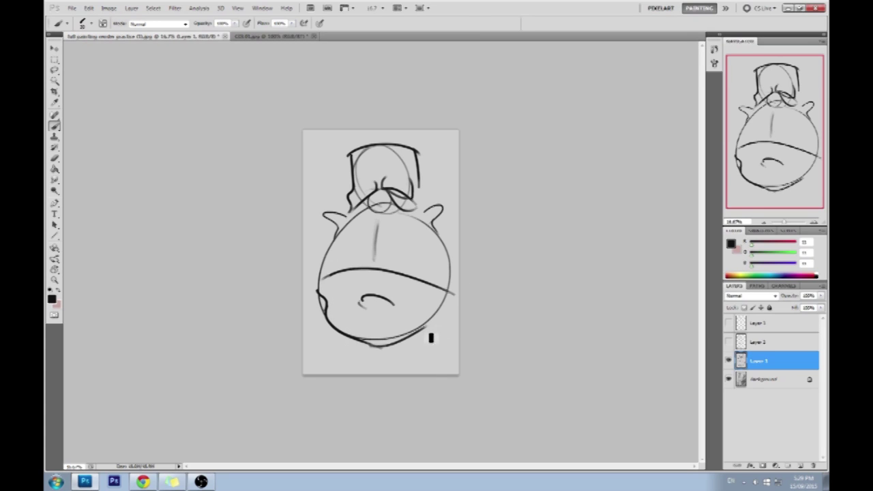
# Step: Paint over the mouth line's overshoot beyond the face with the background grey and switch back to a dark colour
pyautogui.press('e')
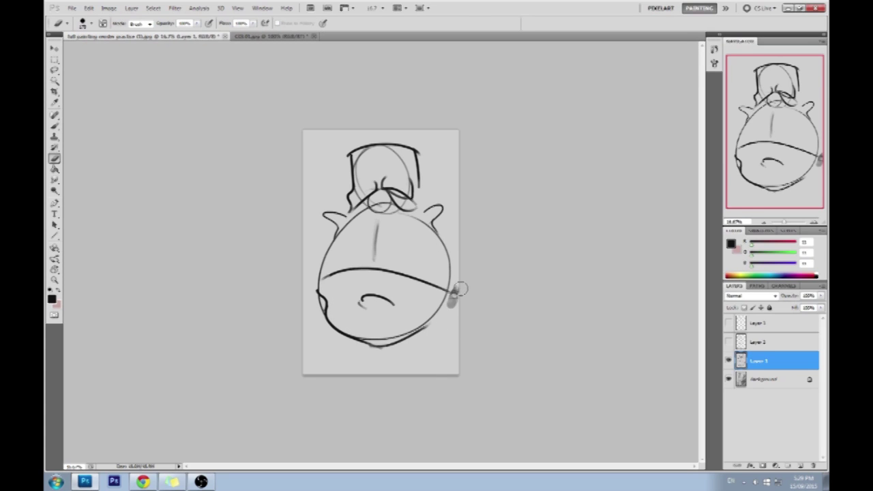
pyautogui.press('b')
pyautogui.press('x')
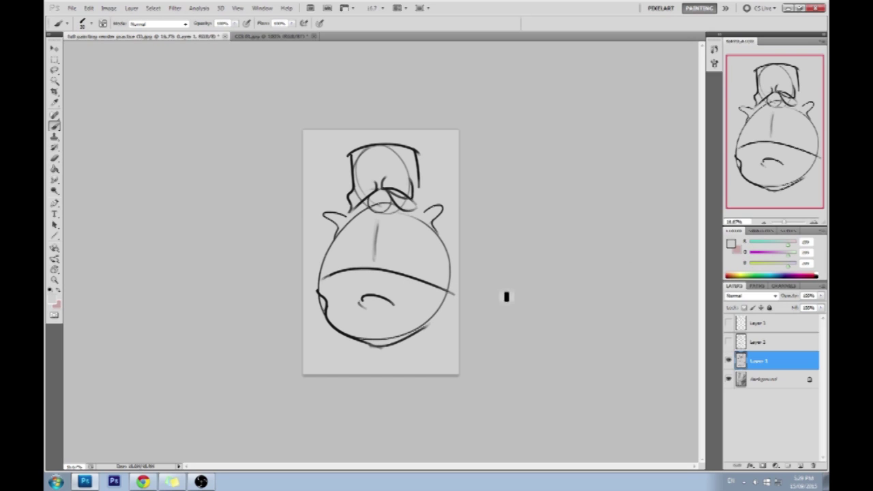
pyautogui.moveTo(459, 300); pyautogui.dragTo(456, 296)
pyautogui.click(732, 245)
pyautogui.click(559, 300)
pyautogui.click(731, 188)
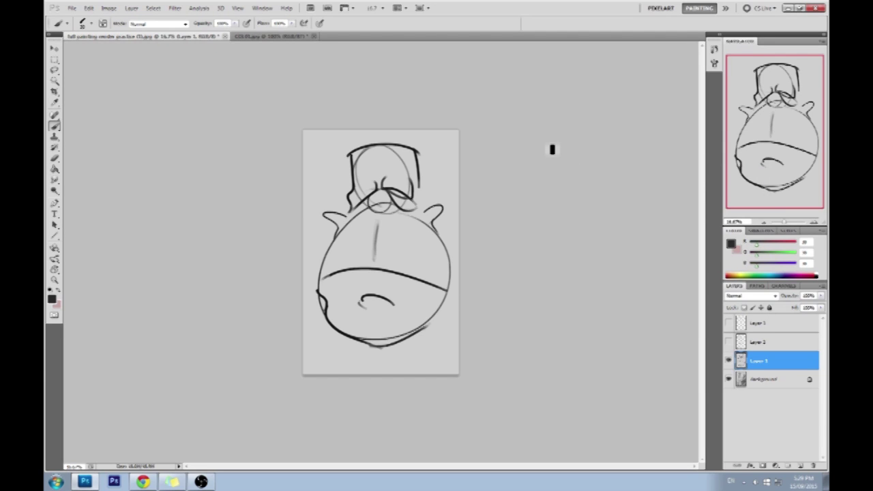
# Step: Draw a bulging cheek contour along the left edge of the large round shape, redoing unwanted strokes
pyautogui.moveTo(319, 280); pyautogui.dragTo(319, 294)
pyautogui.moveTo(318, 281)
pyautogui.mouseDown()
pyautogui.moveTo(343, 214)
pyautogui.moveTo(332, 274)
pyautogui.moveTo(318, 281)
pyautogui.moveTo(322, 251)
pyautogui.mouseUp()
pyautogui.hotkey('ctrl', 'z')
pyautogui.hotkey('ctrl', 'z')
pyautogui.moveTo(314, 286); pyautogui.dragTo(349, 230)
pyautogui.hotkey('ctrl', 'z')
# Step: Draw a bolt sticking out of each side of the boxy head, redoing the right one
pyautogui.moveTo(349, 193)
pyautogui.mouseDown()
pyautogui.moveTo(336, 191)
pyautogui.moveTo(338, 199)
pyautogui.mouseUp()
pyautogui.moveTo(429, 178); pyautogui.dragTo(434, 182)
pyautogui.hotkey('ctrl', 'z')
pyautogui.hotkey('ctrl', 'z')
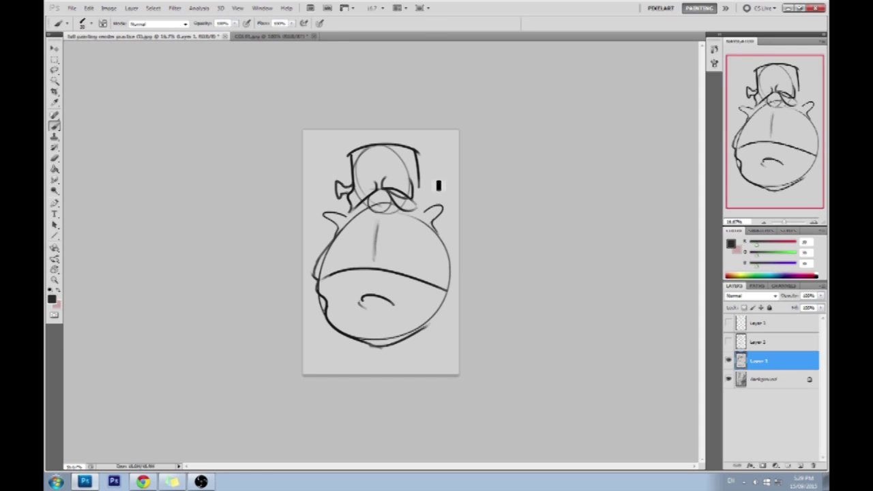
pyautogui.hotkey('ctrl', 'alt', 'z')
pyautogui.moveTo(420, 187); pyautogui.dragTo(433, 190)
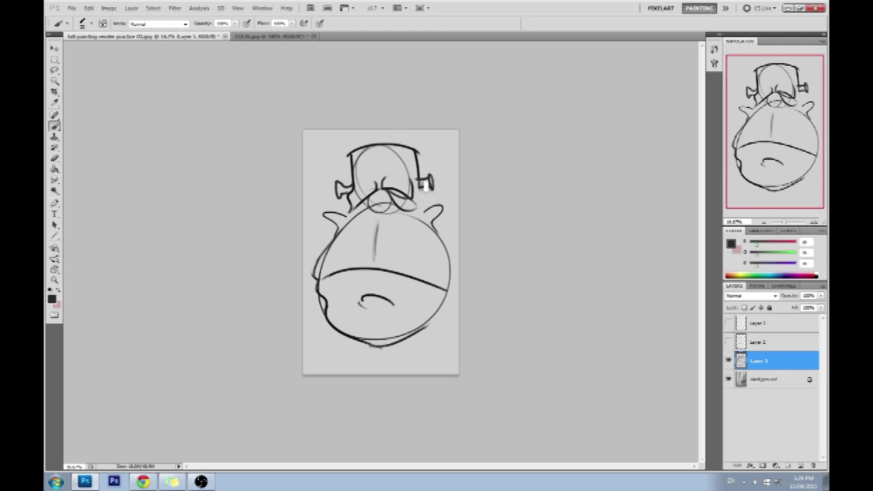
pyautogui.press('e')
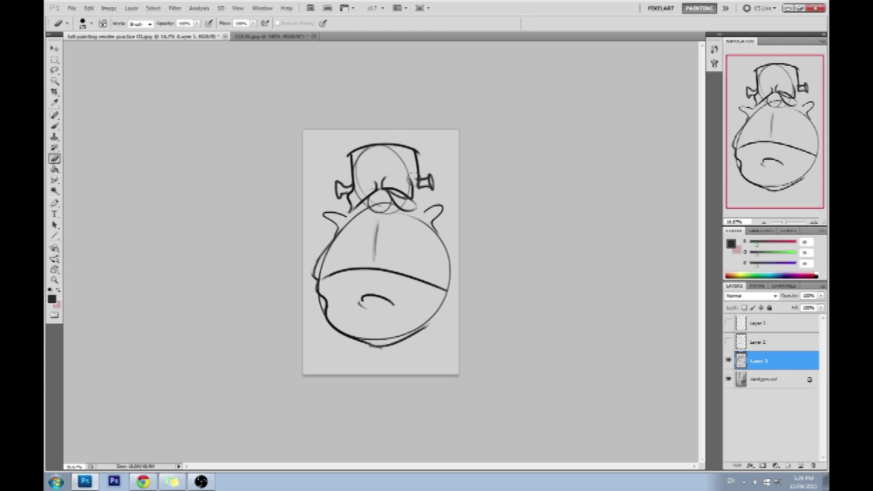
pyautogui.press('b')
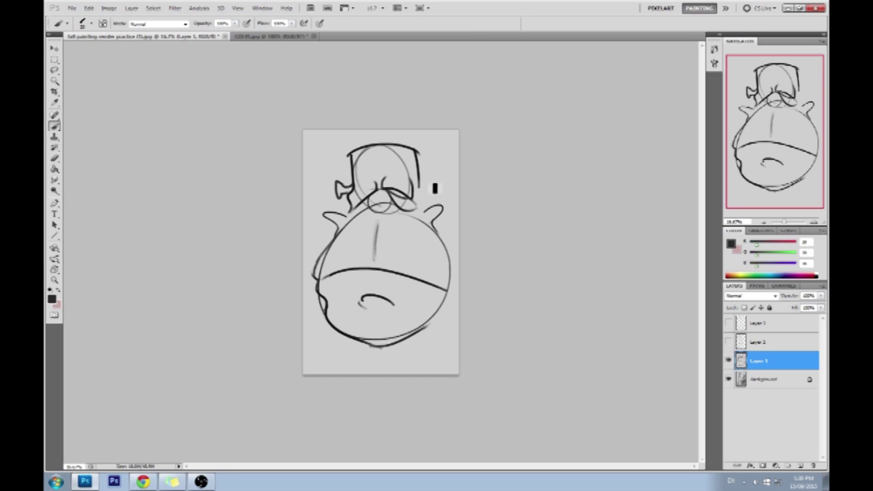
pyautogui.hotkey('ctrl', 'z')
pyautogui.moveTo(431, 176); pyautogui.dragTo(430, 186)
pyautogui.moveTo(428, 176); pyautogui.dragTo(428, 186)
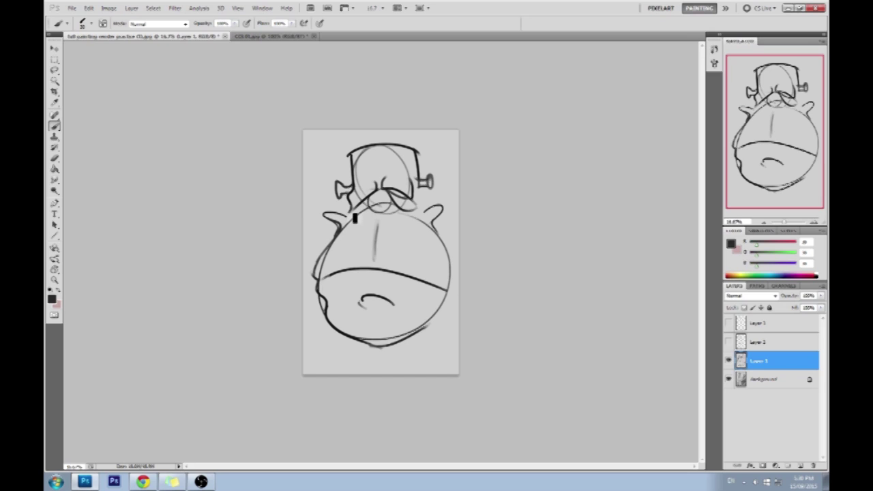
# Step: Connect the head to the lower face with contours down both sides and add an inner line to the right ear
pyautogui.moveTo(350, 213)
pyautogui.mouseDown()
pyautogui.moveTo(335, 250)
pyautogui.moveTo(320, 257)
pyautogui.mouseUp()
pyautogui.moveTo(351, 210); pyautogui.dragTo(313, 269)
pyautogui.press('e')
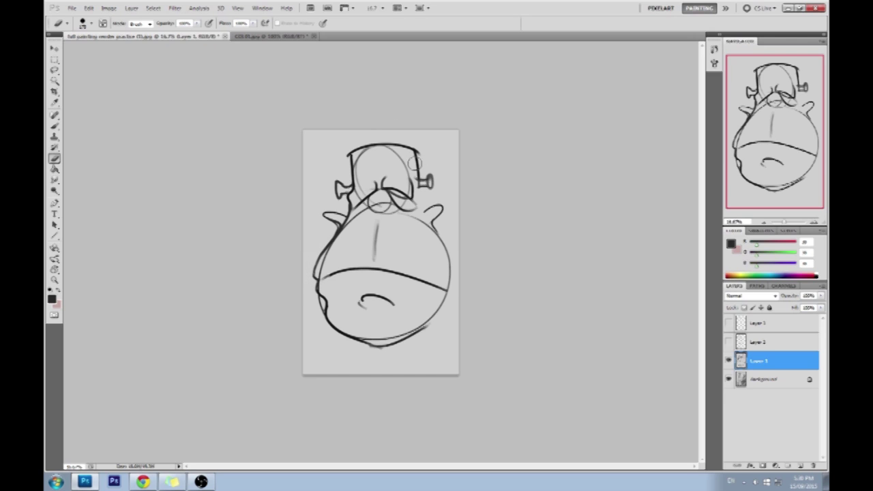
pyautogui.press('b')
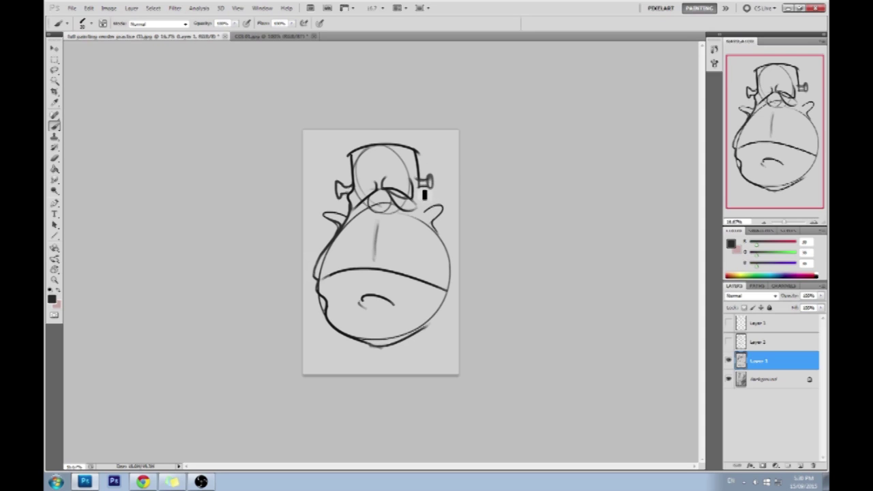
pyautogui.hotkey('ctrl', 'z')
pyautogui.moveTo(424, 212); pyautogui.dragTo(419, 193)
pyautogui.hotkey('ctrl', 'z')
pyautogui.moveTo(432, 215); pyautogui.dragTo(426, 171)
pyautogui.moveTo(437, 214)
pyautogui.mouseDown()
pyautogui.moveTo(429, 221)
pyautogui.moveTo(439, 234)
pyautogui.mouseUp()
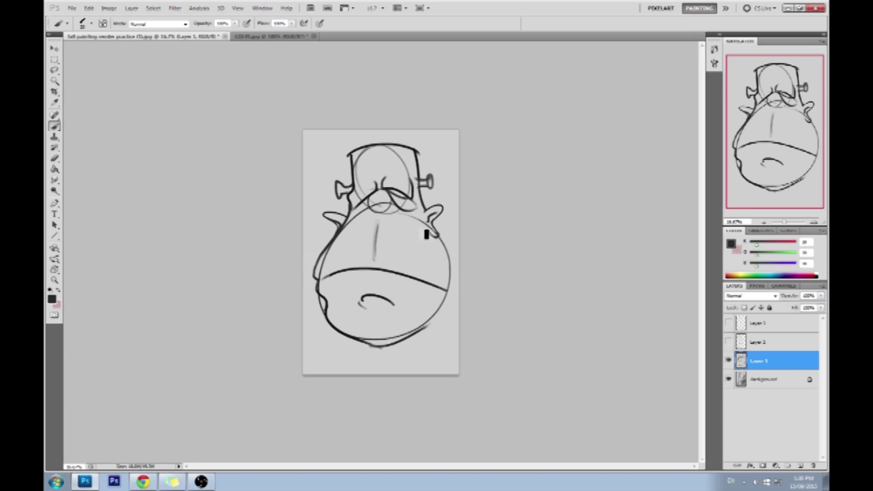
# Step: Add a small stroke to the right ear and short hair tufts along the top and sides of the boxy head
pyautogui.moveTo(428, 210); pyautogui.dragTo(434, 199)
pyautogui.moveTo(348, 154)
pyautogui.mouseDown()
pyautogui.moveTo(361, 140)
pyautogui.moveTo(403, 141)
pyautogui.mouseUp()
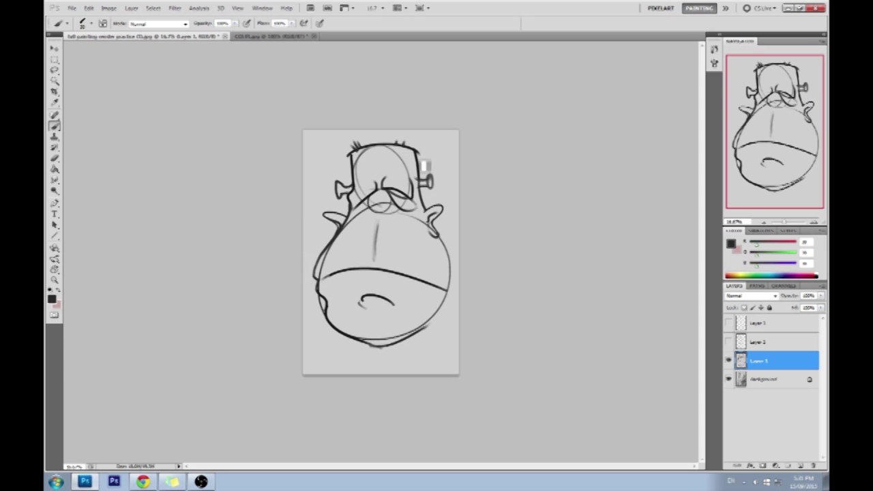
pyautogui.moveTo(351, 161); pyautogui.dragTo(345, 166)
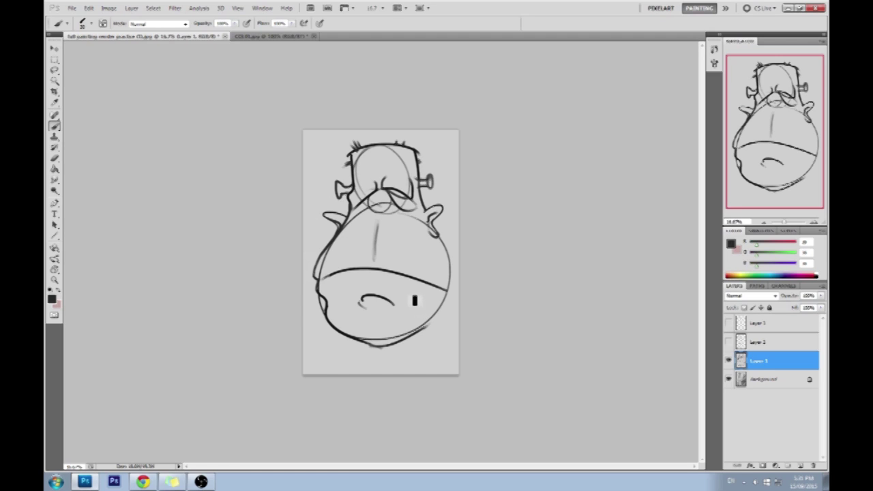
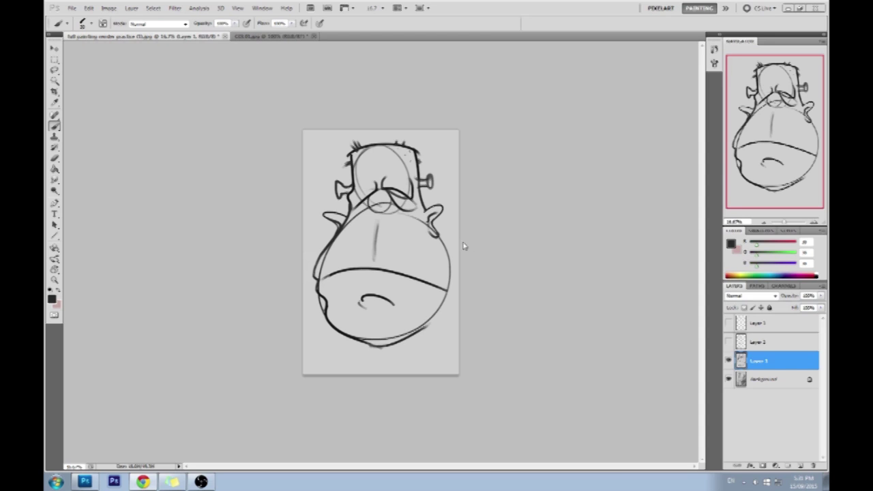
# Step: Reinforce the face's right cheek contour with a bulging line and clean up the stray marks below the chin
pyautogui.moveTo(440, 239); pyautogui.dragTo(447, 300)
pyautogui.press('e')
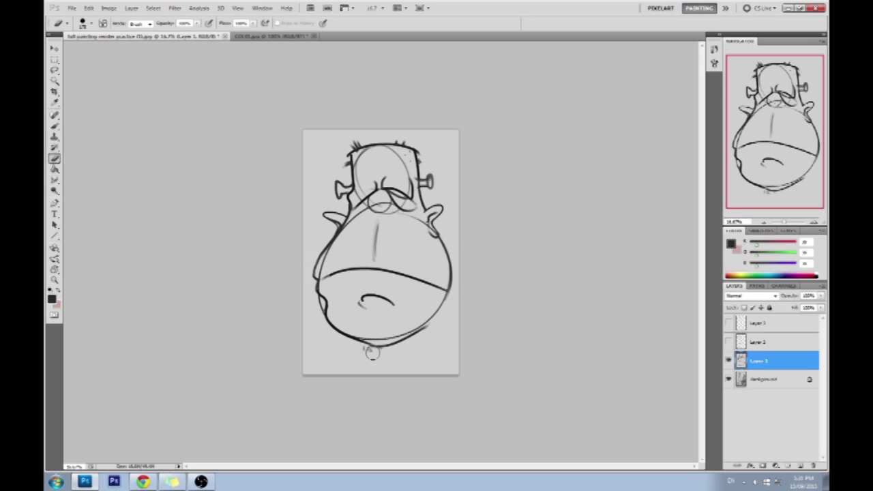
pyautogui.press('b')
pyautogui.press('x')
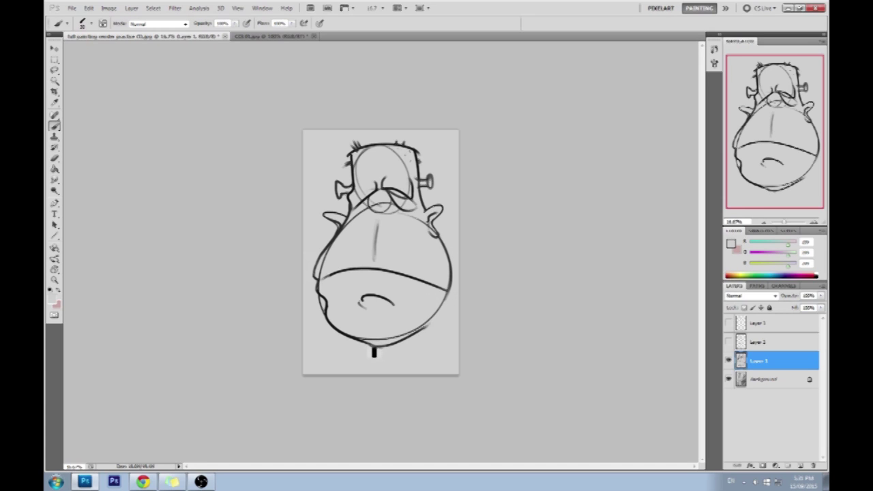
# Step: Add a new layer above the monster sketch and fill it with the light background grey
pyautogui.click(802, 466)
pyautogui.press('g')
pyautogui.click(428, 326)
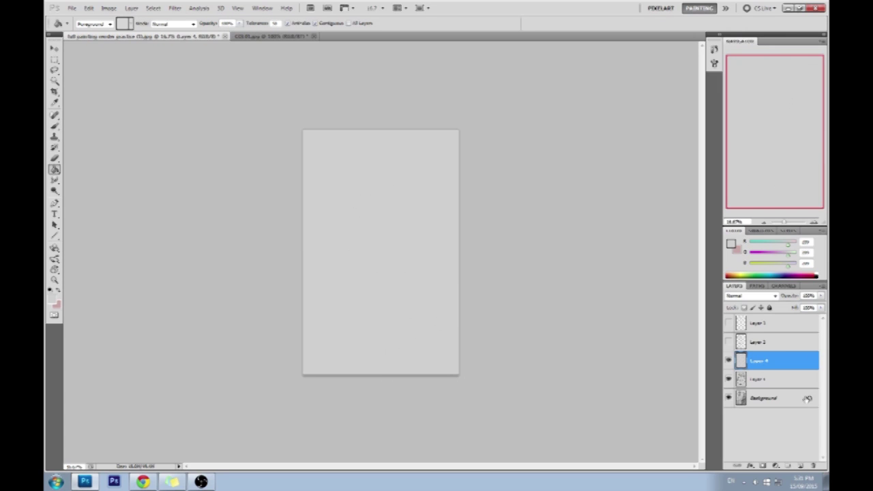
# Step: Add an empty layer above the grey fill and set the brush colour to near-black 070707
pyautogui.click(801, 465)
pyautogui.press('b')
pyautogui.click(731, 244)
pyautogui.click(520, 306)
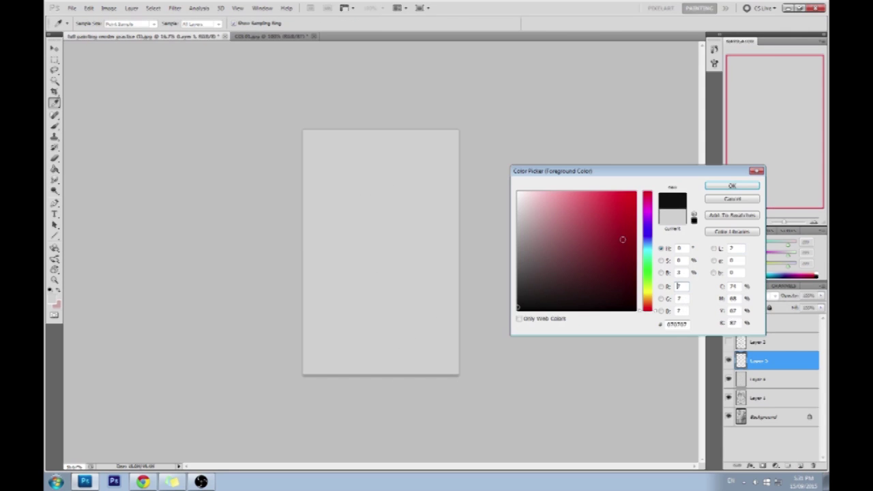
pyautogui.click(739, 188)
# Step: Draw a round cranium with a narrow, tapering jaw below it as the base of an alien head
pyautogui.moveTo(360, 246); pyautogui.dragTo(342, 146)
pyautogui.hotkey('ctrl', 'z')
pyautogui.moveTo(332, 230)
pyautogui.mouseDown()
pyautogui.moveTo(413, 257)
pyautogui.moveTo(361, 263)
pyautogui.moveTo(370, 306)
pyautogui.moveTo(413, 249)
pyautogui.mouseUp()
# Step: Draw two large slanted almond-shaped eyes on the lower part of the cranium, redoing unwanted strokes
pyautogui.moveTo(401, 299)
pyautogui.mouseDown()
pyautogui.moveTo(403, 230)
pyautogui.moveTo(413, 211)
pyautogui.moveTo(415, 249)
pyautogui.moveTo(404, 259)
pyautogui.mouseUp()
pyautogui.hotkey('ctrl', 'alt', 'z')
pyautogui.hotkey('ctrl', 'alt', 'z')
pyautogui.moveTo(416, 211); pyautogui.dragTo(391, 257)
pyautogui.hotkey('ctrl', 'alt', 'z')
pyautogui.moveTo(412, 213); pyautogui.dragTo(400, 259)
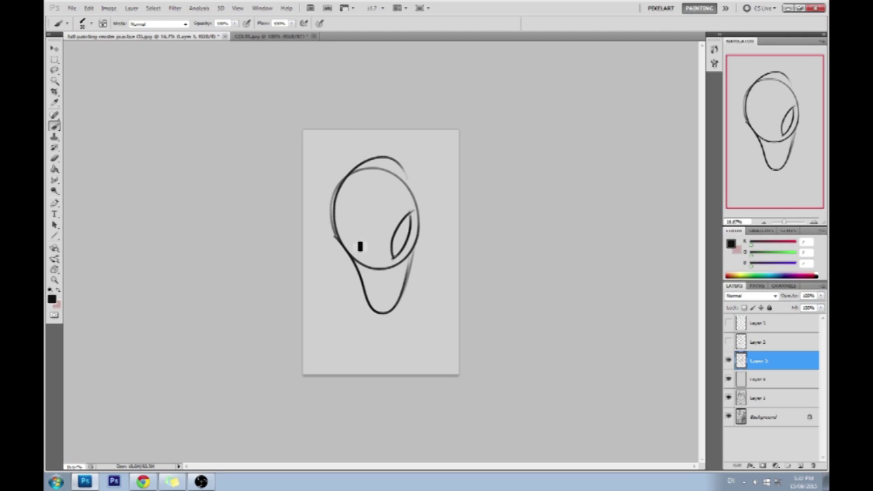
pyautogui.moveTo(340, 220)
pyautogui.mouseDown()
pyautogui.moveTo(365, 256)
pyautogui.moveTo(340, 223)
pyautogui.mouseUp()
pyautogui.hotkey('ctrl', 'alt', 'z')
pyautogui.moveTo(364, 258); pyautogui.dragTo(339, 220)
# Step: Draw a small nose below the eyes and erase the extra arc above the cranium
pyautogui.moveTo(376, 274)
pyautogui.mouseDown()
pyautogui.moveTo(386, 305)
pyautogui.moveTo(395, 293)
pyautogui.mouseUp()
pyautogui.hotkey('ctrl', 'alt', 'z')
pyautogui.hotkey('ctrl', 'alt', 'z')
pyautogui.press('e')
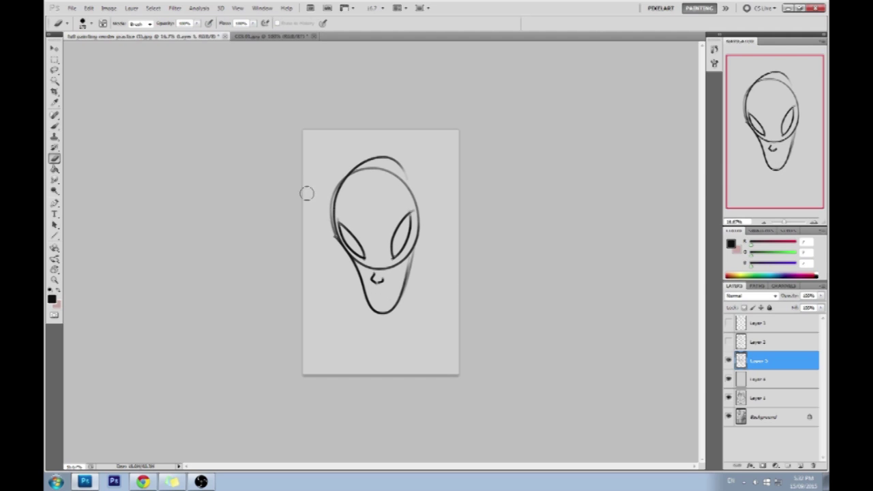
pyautogui.moveTo(409, 171)
pyautogui.mouseDown()
pyautogui.moveTo(362, 152)
pyautogui.moveTo(388, 148)
pyautogui.mouseUp()
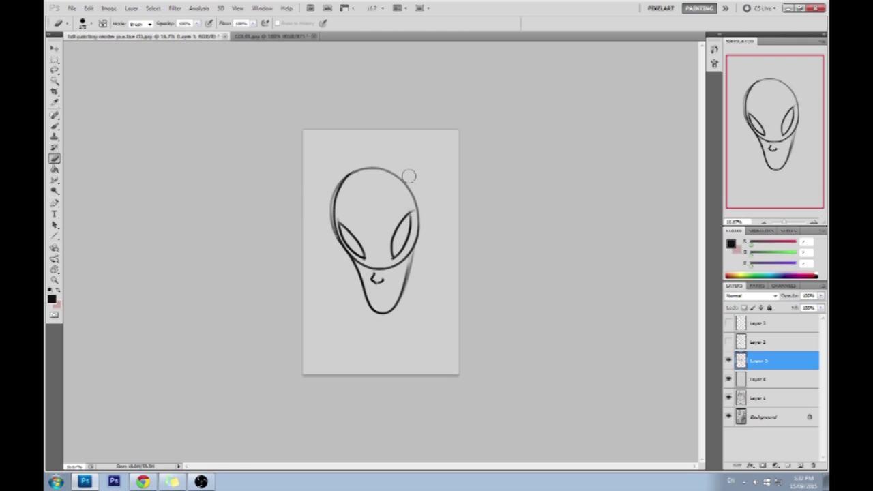
# Step: Draw a short antenna with a flared tip on each side of the head, redoing unwanted strokes
pyautogui.press('b')
pyautogui.moveTo(411, 193)
pyautogui.mouseDown()
pyautogui.moveTo(425, 169)
pyautogui.moveTo(427, 176)
pyautogui.moveTo(415, 167)
pyautogui.moveTo(409, 186)
pyautogui.moveTo(427, 177)
pyautogui.moveTo(406, 185)
pyautogui.mouseUp()
pyautogui.hotkey('ctrl', 'z')
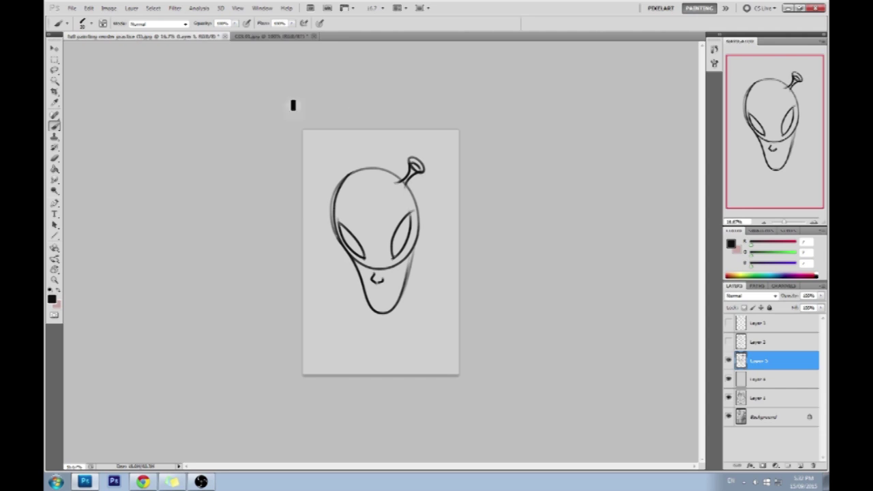
pyautogui.moveTo(323, 185); pyautogui.dragTo(329, 171)
pyautogui.moveTo(330, 170)
pyautogui.mouseDown()
pyautogui.moveTo(332, 187)
pyautogui.moveTo(343, 189)
pyautogui.mouseUp()
pyautogui.hotkey('ctrl', 'z')
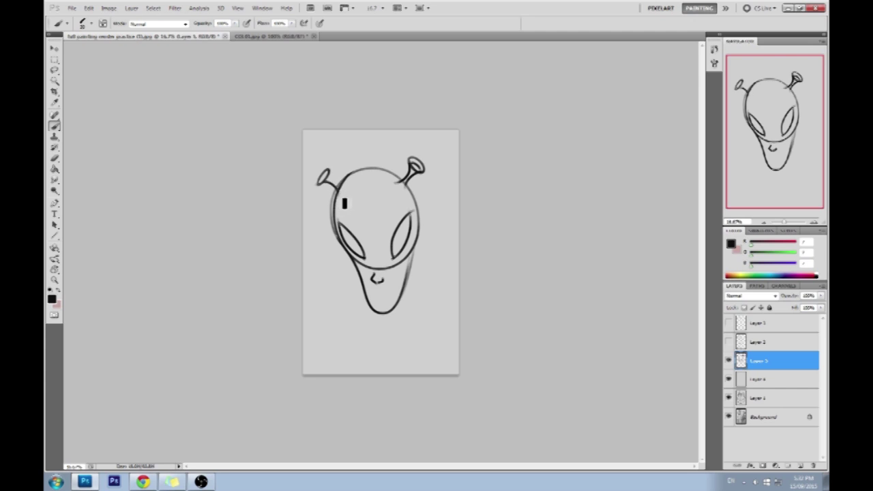
pyautogui.moveTo(328, 173); pyautogui.dragTo(322, 182)
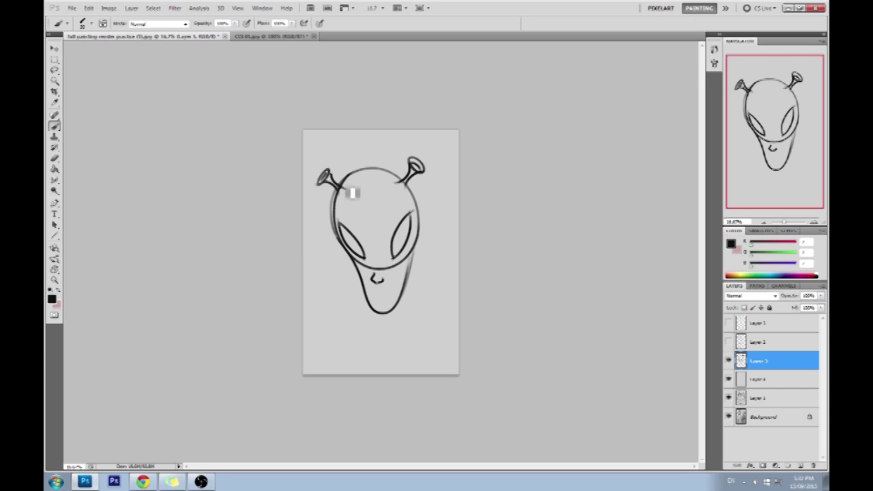
# Step: Draw a curved inner line inside each alien eye, undoing the unwanted attempts
pyautogui.moveTo(400, 243)
pyautogui.mouseDown()
pyautogui.moveTo(390, 237)
pyautogui.moveTo(359, 257)
pyautogui.moveTo(350, 244)
pyautogui.moveTo(359, 258)
pyautogui.mouseUp()
pyautogui.hotkey('ctrl', 'z')
pyautogui.hotkey('ctrl', 'z')
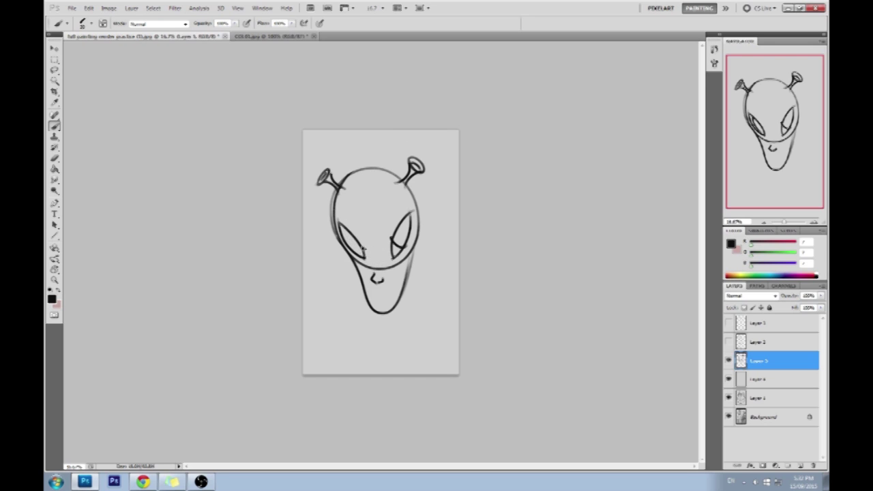
pyautogui.hotkey('ctrl', 'z')
pyautogui.moveTo(347, 233); pyautogui.dragTo(361, 255)
pyautogui.hotkey('ctrl', 'z')
pyautogui.hotkey('ctrl', 'alt', 'z')
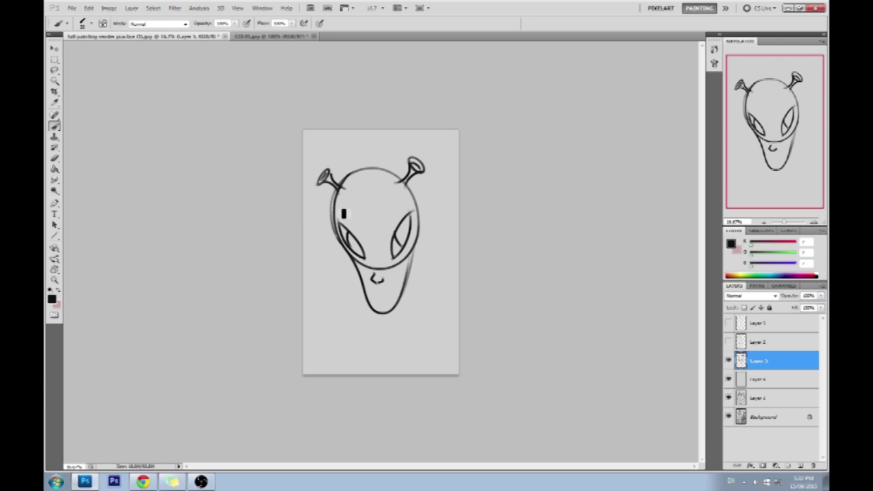
# Step: Draw a small smirking mouth with a lower-lip mark on the jaw, touching it up with the eraser
pyautogui.moveTo(374, 291); pyautogui.dragTo(393, 292)
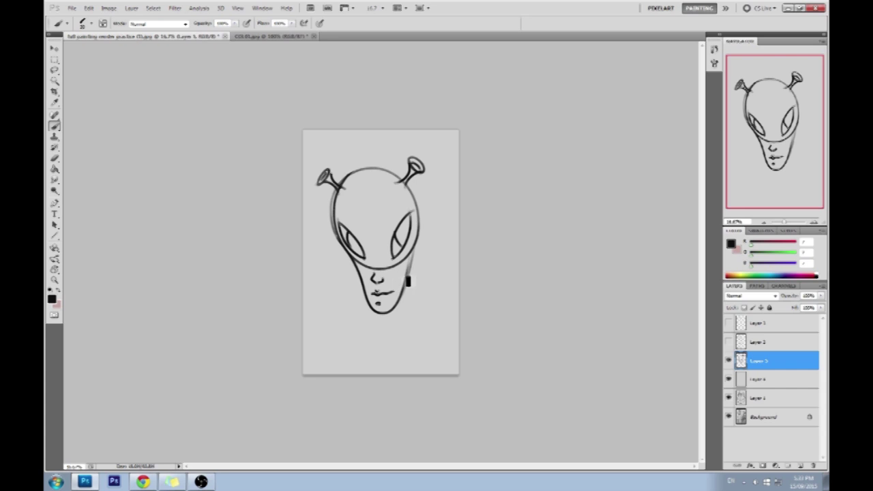
pyautogui.press('e')
pyautogui.moveTo(393, 289)
pyautogui.mouseDown()
pyautogui.moveTo(380, 301)
pyautogui.moveTo(393, 290)
pyautogui.mouseUp()
pyautogui.press('b')
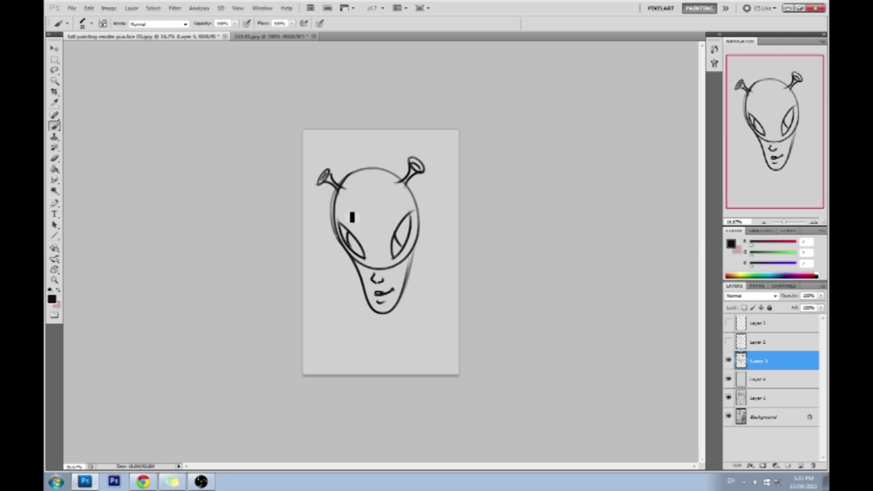
# Step: Draw a curve from the left side of the head down and outward beside the jaw, redoing it until it fits
pyautogui.moveTo(334, 195)
pyautogui.mouseDown()
pyautogui.moveTo(326, 270)
pyautogui.moveTo(315, 311)
pyautogui.mouseUp()
pyautogui.hotkey('ctrl', 'z')
pyautogui.moveTo(332, 201); pyautogui.dragTo(309, 294)
pyautogui.hotkey('ctrl', 'z')
pyautogui.moveTo(327, 221); pyautogui.dragTo(306, 301)
pyautogui.hotkey('ctrl', 'z')
pyautogui.moveTo(344, 198); pyautogui.dragTo(333, 300)
pyautogui.hotkey('ctrl', 'z')
pyautogui.moveTo(341, 232)
pyautogui.mouseDown()
pyautogui.moveTo(333, 296)
pyautogui.moveTo(317, 301)
pyautogui.mouseUp()
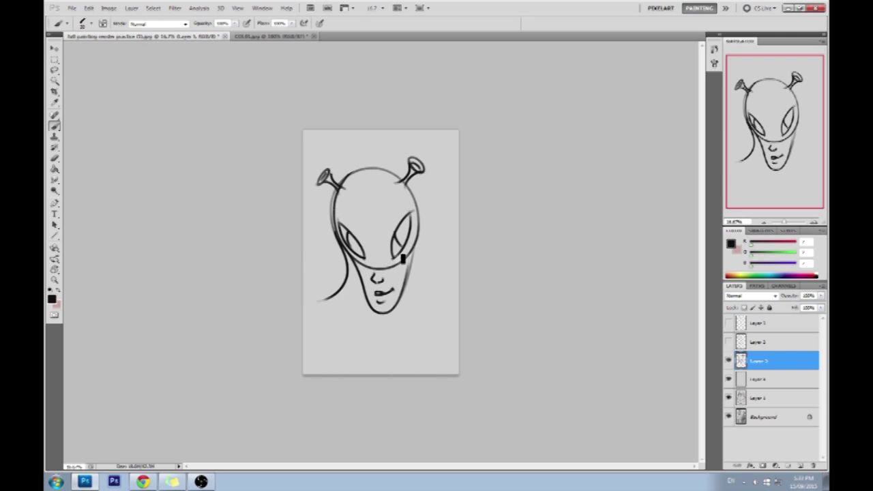
# Step: Draw a matching outward-flaring curve down from the right side of the head, replacing the first attempt
pyautogui.moveTo(418, 212); pyautogui.dragTo(439, 297)
pyautogui.hotkey('ctrl', 'z')
pyautogui.moveTo(422, 220); pyautogui.dragTo(448, 294)
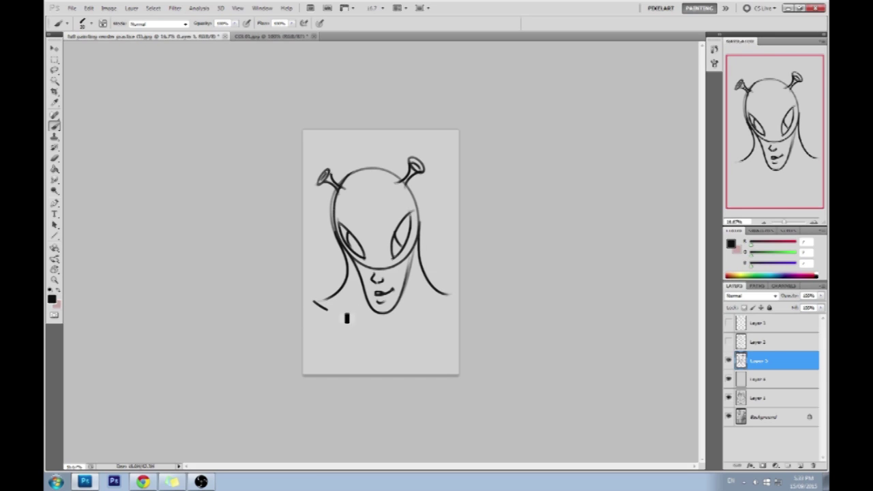
# Step: Close both flaring curves with pointed tips and lower edges, and erase the overshoot at the right tip
pyautogui.moveTo(325, 300)
pyautogui.mouseDown()
pyautogui.moveTo(312, 302)
pyautogui.moveTo(329, 313)
pyautogui.moveTo(312, 300)
pyautogui.moveTo(328, 313)
pyautogui.moveTo(317, 301)
pyautogui.moveTo(329, 313)
pyautogui.moveTo(316, 301)
pyautogui.moveTo(356, 315)
pyautogui.mouseUp()
pyautogui.hotkey('ctrl', 'z')
pyautogui.hotkey('ctrl', 'z')
pyautogui.hotkey('ctrl', 'z')
pyautogui.hotkey('ctrl', 'z')
pyautogui.moveTo(330, 292); pyautogui.dragTo(305, 287)
pyautogui.hotkey('ctrl', 'z')
pyautogui.moveTo(424, 312)
pyautogui.mouseDown()
pyautogui.moveTo(457, 290)
pyautogui.moveTo(450, 300)
pyautogui.moveTo(458, 284)
pyautogui.mouseUp()
pyautogui.hotkey('ctrl', 'z')
pyautogui.hotkey('ctrl', 'z')
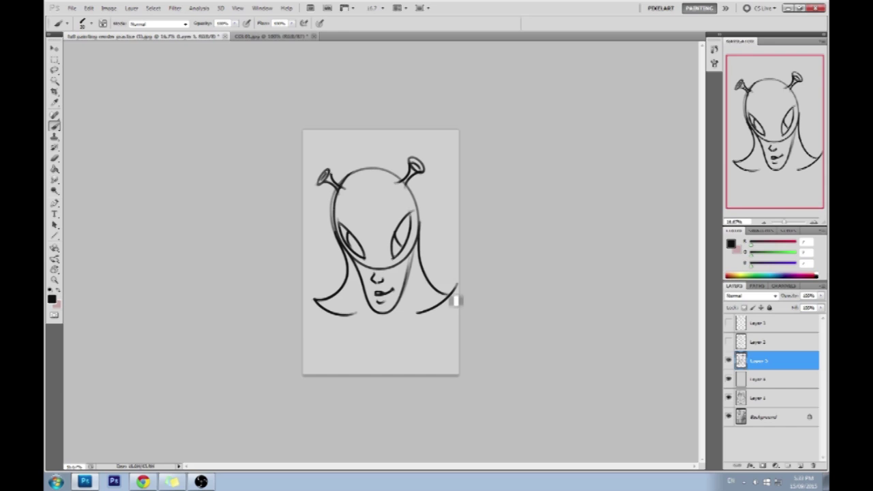
pyautogui.press('e')
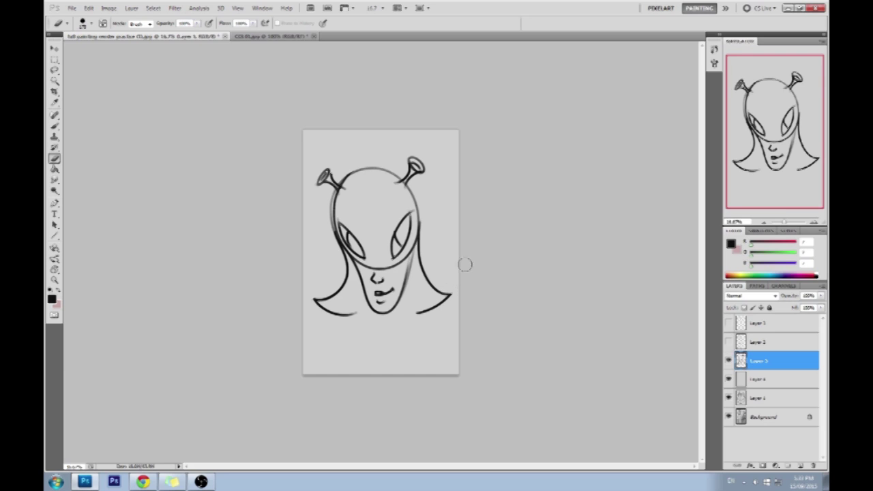
# Step: Sketch two shoulder arcs below the alien head and rounded chest curves at the canvas's lower edge
pyautogui.press('b')
pyautogui.moveTo(344, 339); pyautogui.dragTo(422, 346)
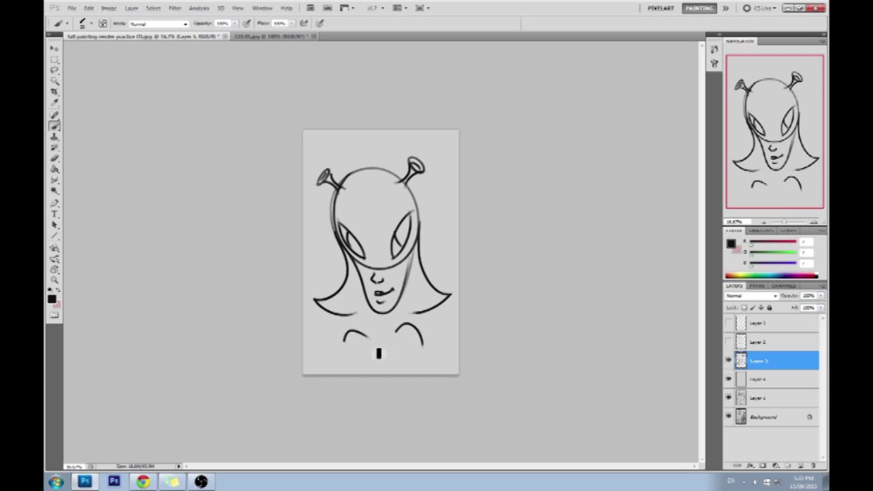
pyautogui.moveTo(357, 346)
pyautogui.mouseDown()
pyautogui.moveTo(338, 359)
pyautogui.moveTo(353, 374)
pyautogui.moveTo(336, 374)
pyautogui.mouseUp()
pyautogui.hotkey('ctrl', 'z')
pyautogui.moveTo(378, 356)
pyautogui.mouseDown()
pyautogui.moveTo(355, 364)
pyautogui.moveTo(373, 374)
pyautogui.moveTo(408, 374)
pyautogui.mouseUp()
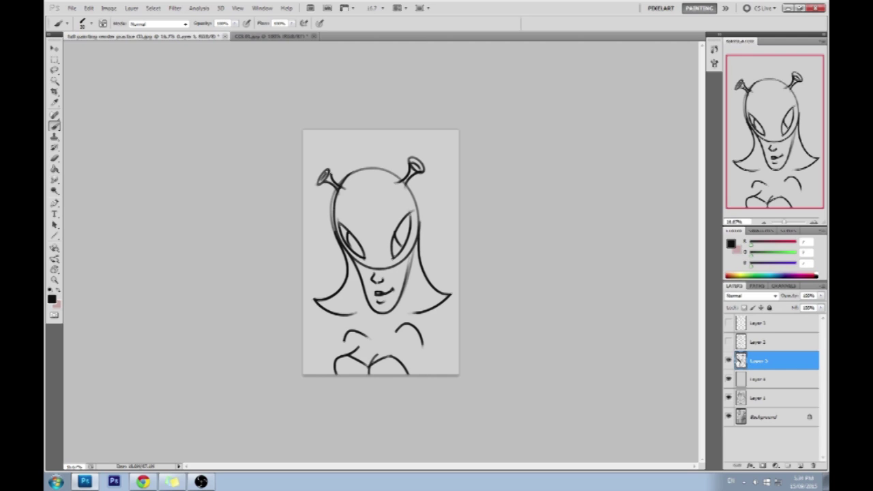
# Step: Hide the alien sketch layer and add a new empty layer above it
pyautogui.click(728, 360)
pyautogui.click(800, 468)
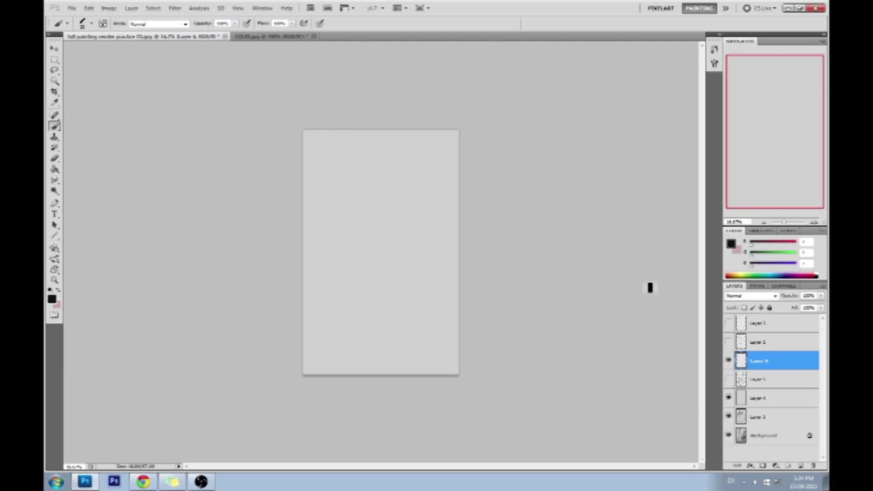
# Step: Switch to Chrome with the warthog image search, maximize its window and look through the reference photos
pyautogui.hotkey('alt', 'Tab')
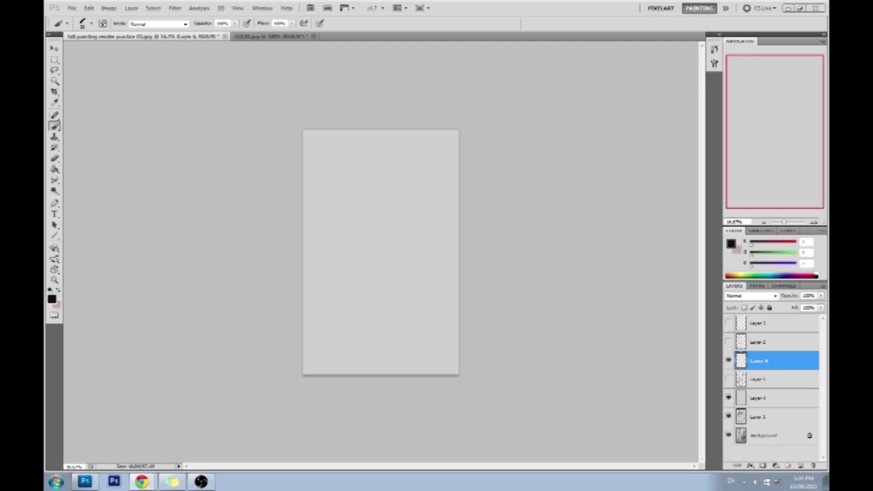
pyautogui.hotkey('alt', 'Tab')
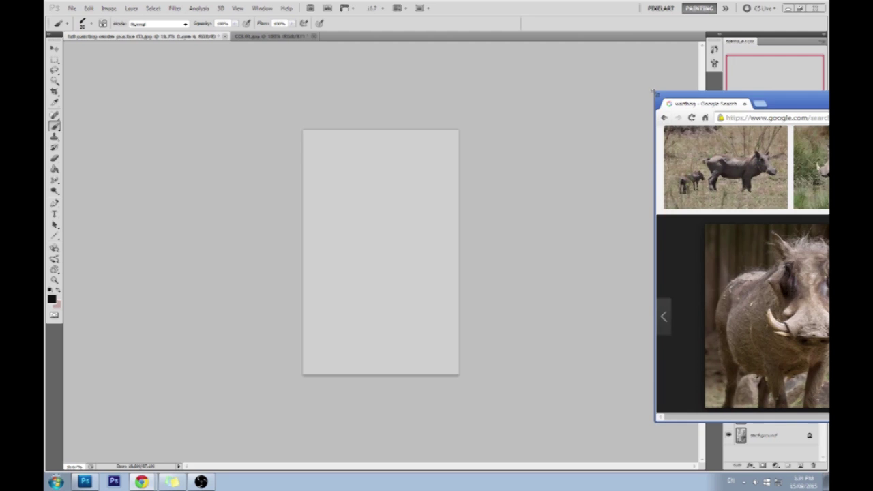
pyautogui.hotkey('alt', 'Tab')
pyautogui.hotkey('alt', 'Tab')
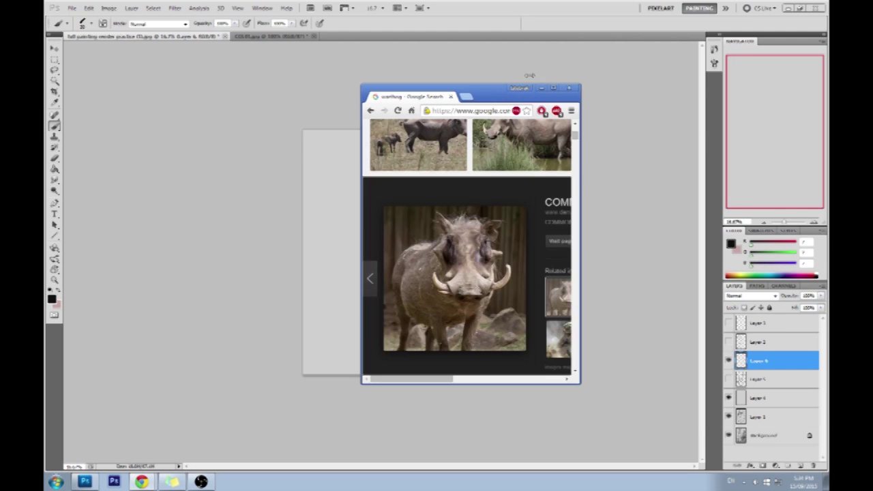
pyautogui.click(553, 87)
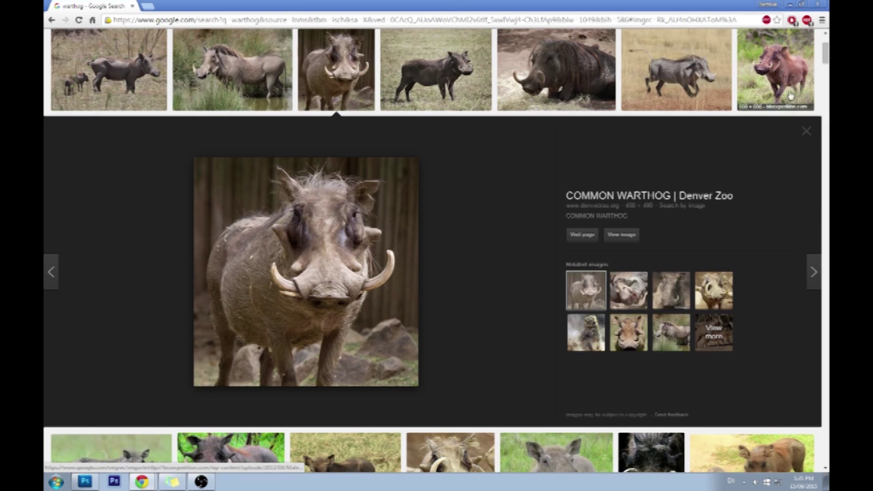
pyautogui.moveTo(825, 51); pyautogui.dragTo(825, 66)
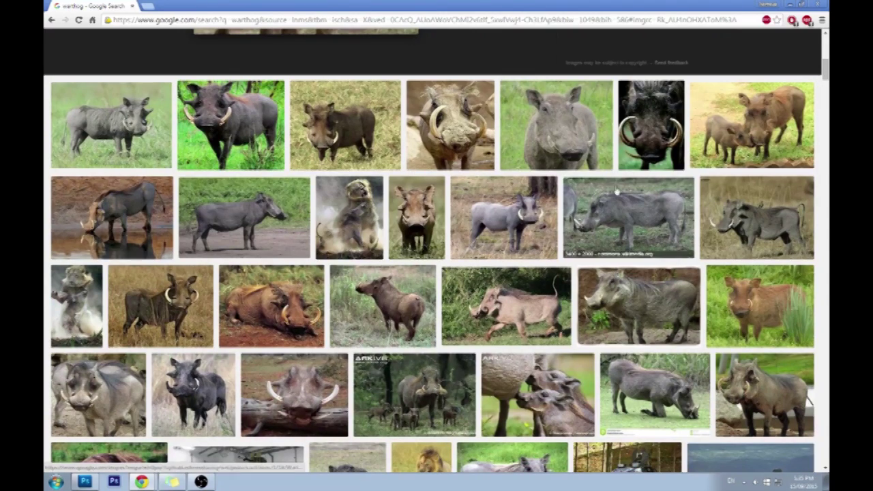
pyautogui.moveTo(826, 73); pyautogui.dragTo(826, 80)
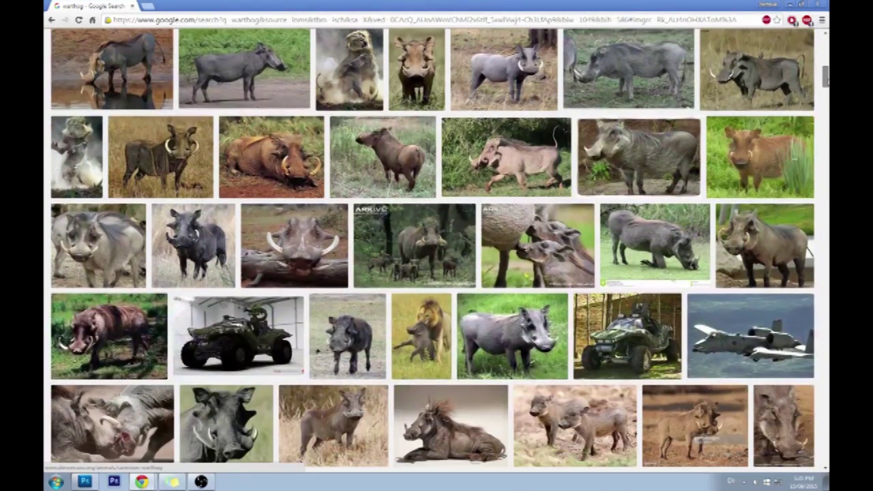
pyautogui.scroll(-1, 825, 77)
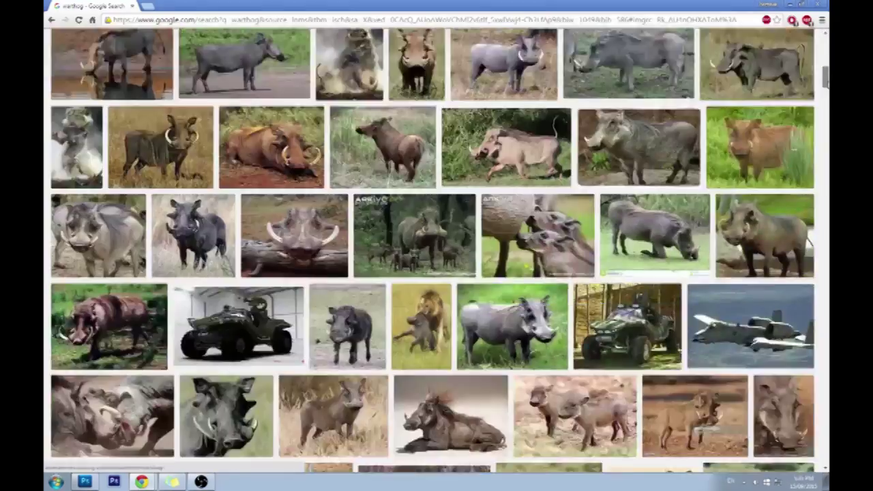
pyautogui.scroll(-3, 436, 273)
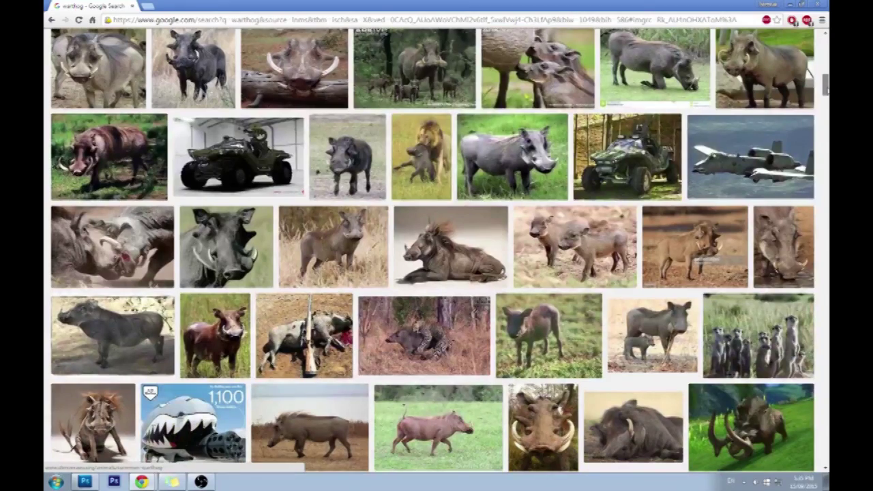
pyautogui.scroll(-3, 437, 273)
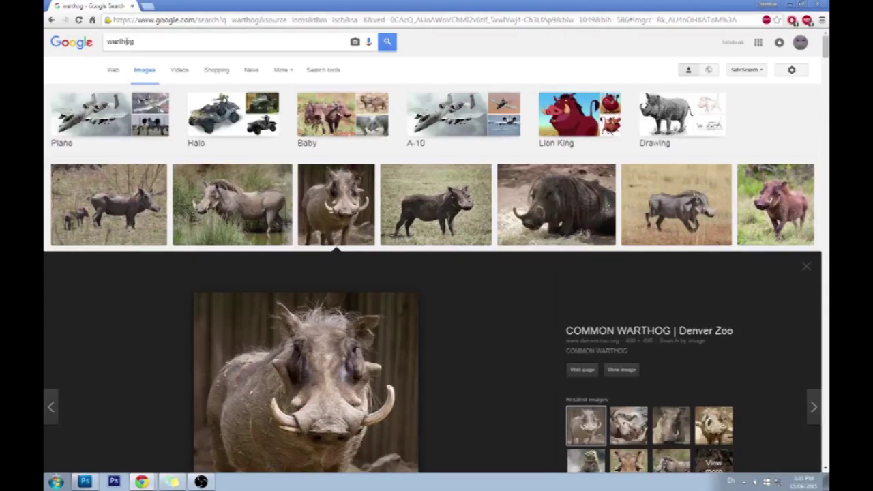
# Step: Search Google for "pig snout" in a new browser tab
pyautogui.moveTo(134, 41); pyautogui.dragTo(99, 48)
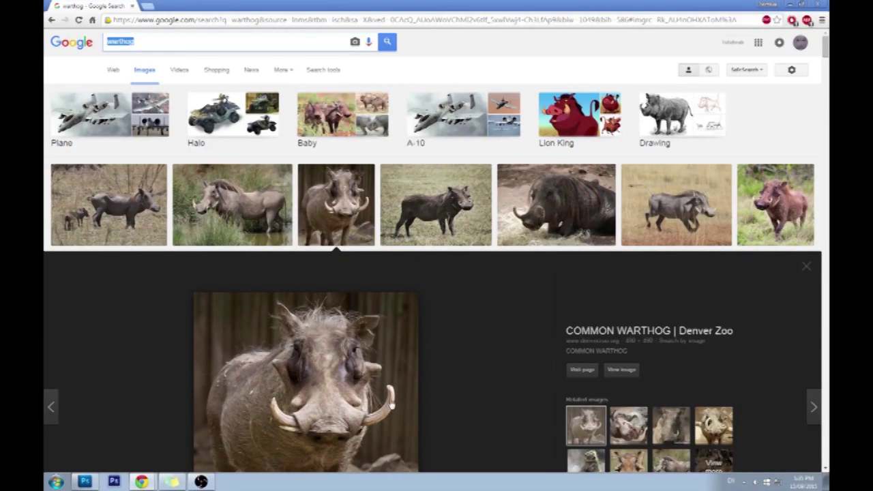
pyautogui.click(146, 6)
pyautogui.write('pig snout')
pyautogui.press('Return')
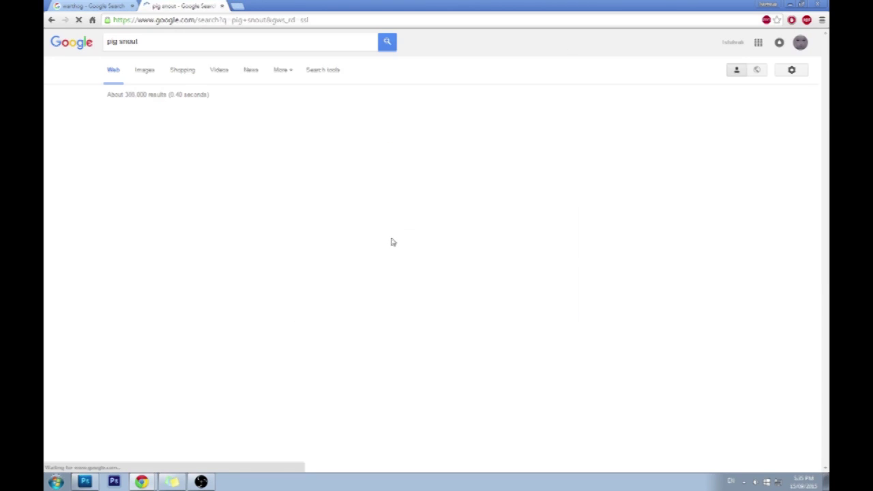
# Step: Show the image results for "pig snout" and return to the warthog photo references
pyautogui.click(146, 71)
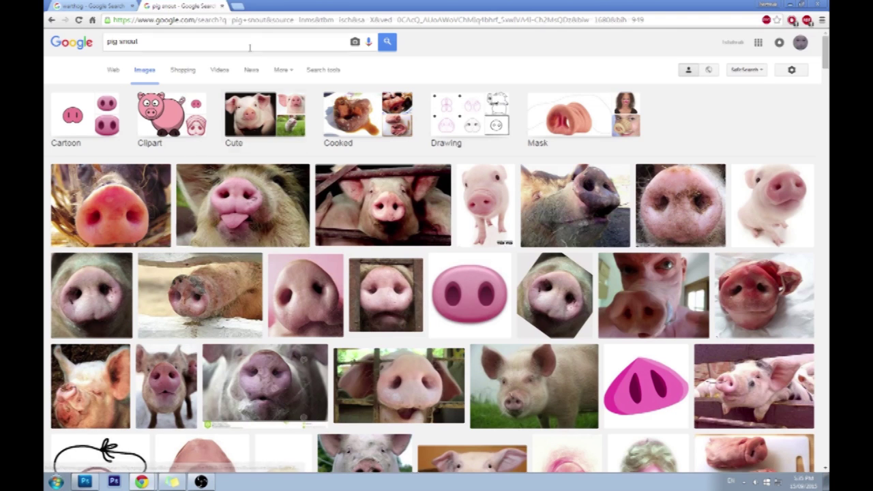
pyautogui.click(102, 6)
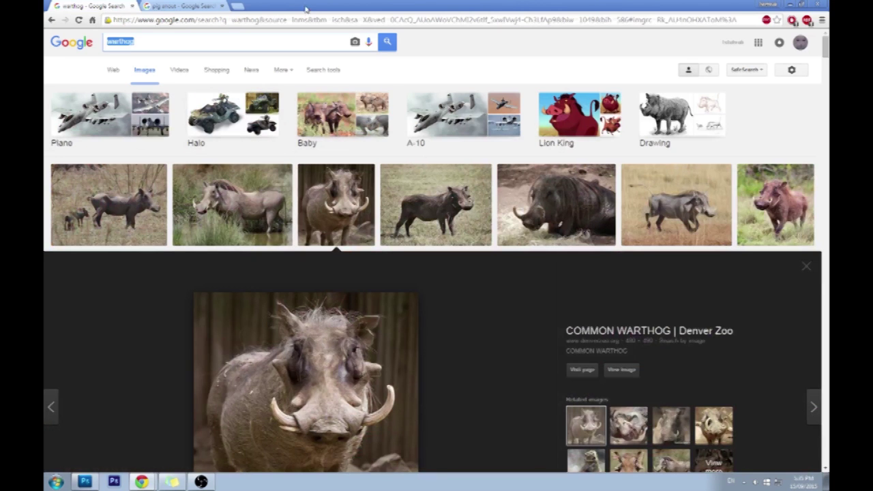
# Step: Switch to Photoshop and sketch a tall head outline with an arched top and two side lines
pyautogui.hotkey('alt', 'Tab')
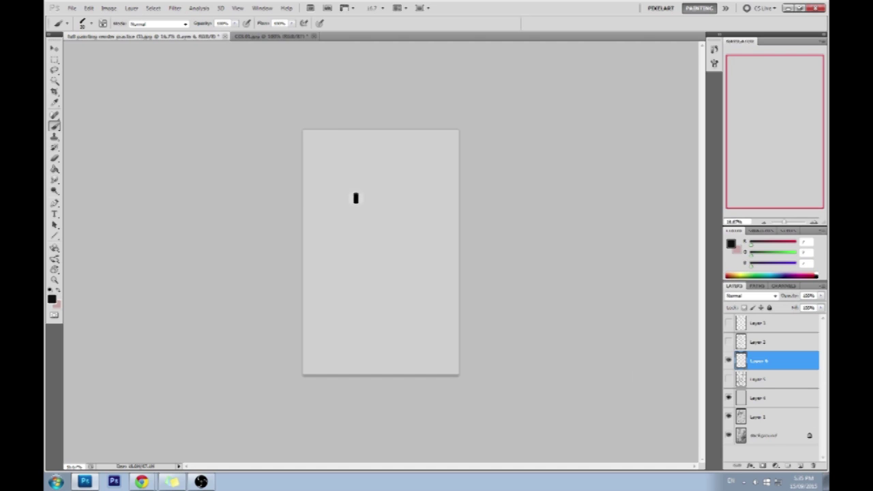
pyautogui.moveTo(349, 169); pyautogui.dragTo(352, 228)
pyautogui.moveTo(341, 165)
pyautogui.mouseDown()
pyautogui.moveTo(414, 168)
pyautogui.moveTo(409, 236)
pyautogui.mouseUp()
pyautogui.hotkey('ctrl', 'z')
pyautogui.moveTo(412, 183); pyautogui.dragTo(408, 227)
pyautogui.hotkey('ctrl', 'z')
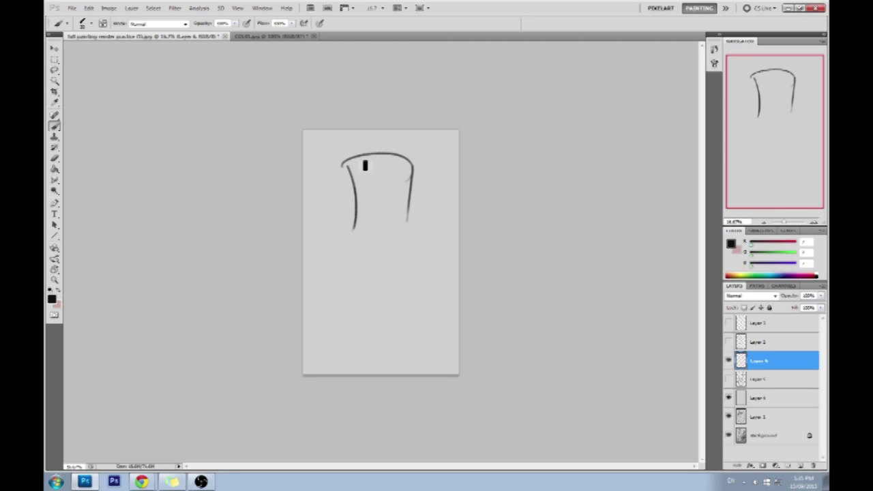
# Step: Draw the curved lower jaw line beneath the head and two neck lines descending from it
pyautogui.moveTo(358, 278); pyautogui.dragTo(416, 292)
pyautogui.moveTo(352, 286); pyautogui.dragTo(369, 362)
pyautogui.moveTo(401, 287); pyautogui.dragTo(388, 353)
pyautogui.hotkey('ctrl', 'z')
pyautogui.moveTo(395, 287); pyautogui.dragTo(383, 353)
# Step: Try an upper jaw curve with short side strokes above the lower jaw line, and undo it
pyautogui.moveTo(323, 295)
pyautogui.mouseDown()
pyautogui.moveTo(343, 246)
pyautogui.moveTo(328, 266)
pyautogui.moveTo(340, 259)
pyautogui.moveTo(439, 275)
pyautogui.mouseUp()
pyautogui.hotkey('ctrl', 'z')
pyautogui.hotkey('ctrl', 'z')
pyautogui.moveTo(324, 308)
pyautogui.mouseDown()
pyautogui.moveTo(323, 267)
pyautogui.moveTo(457, 276)
pyautogui.moveTo(433, 318)
pyautogui.mouseUp()
pyautogui.hotkey('ctrl', 'z')
pyautogui.moveTo(423, 259); pyautogui.dragTo(429, 314)
pyautogui.hotkey('ctrl', 'z')
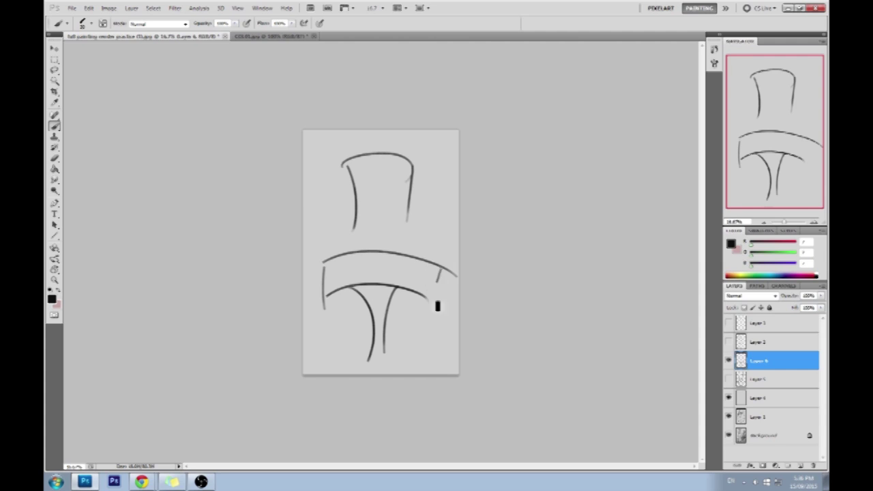
pyautogui.hotkey('ctrl', 'alt', 'z')
pyautogui.hotkey('ctrl', 'alt', 'z')
# Step: Draw the jaw's two slanted ends and its long curved upper edge, and erase the stray strokes
pyautogui.moveTo(309, 270); pyautogui.dragTo(335, 304)
pyautogui.hotkey('ctrl', 'z')
pyautogui.moveTo(316, 273); pyautogui.dragTo(335, 298)
pyautogui.moveTo(424, 303); pyautogui.dragTo(433, 273)
pyautogui.moveTo(310, 272); pyautogui.dragTo(432, 278)
pyautogui.hotkey('ctrl', 'z')
pyautogui.moveTo(313, 261); pyautogui.dragTo(438, 286)
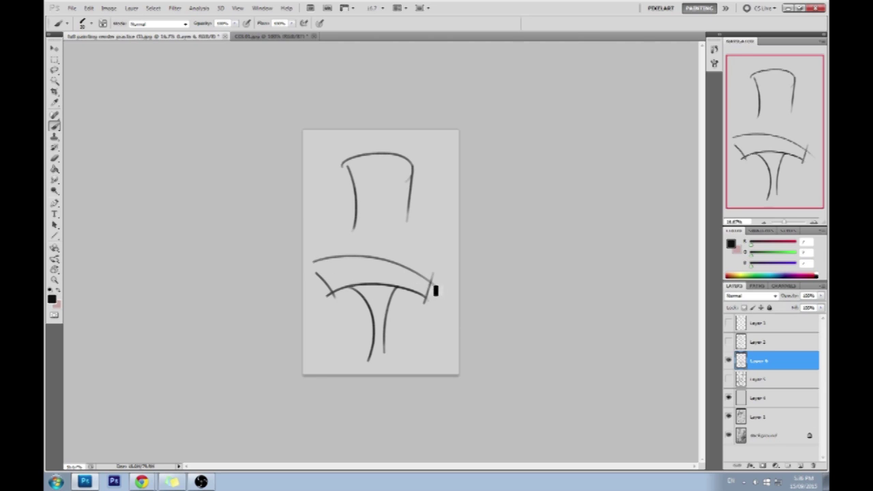
pyautogui.press('e')
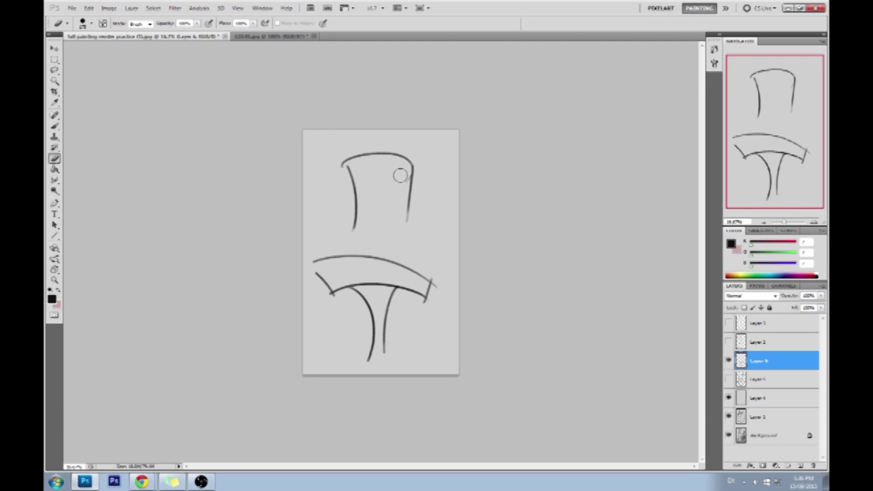
# Step: Sketch a boxy left eye and a round right eye under arched brow lines, cleaning up overlapping strokes
pyautogui.press('b')
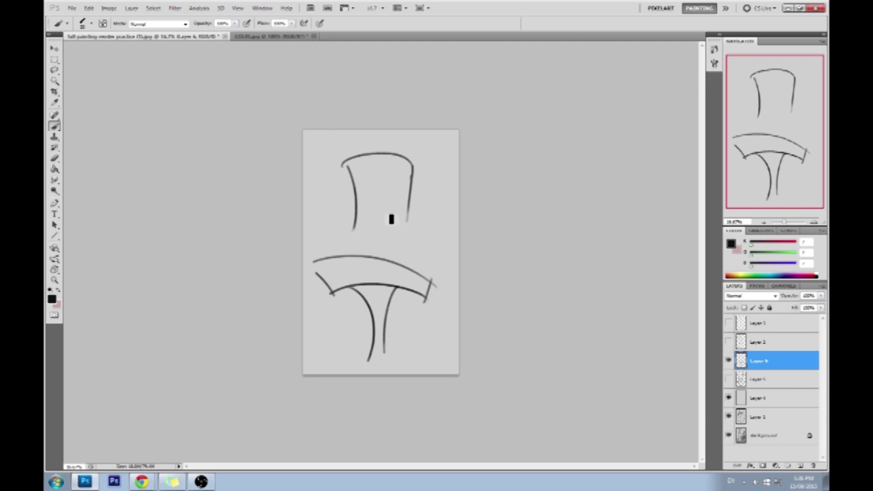
pyautogui.moveTo(379, 225)
pyautogui.mouseDown()
pyautogui.moveTo(401, 225)
pyautogui.moveTo(386, 224)
pyautogui.moveTo(409, 216)
pyautogui.moveTo(411, 229)
pyautogui.moveTo(352, 240)
pyautogui.moveTo(382, 238)
pyautogui.moveTo(371, 212)
pyautogui.moveTo(375, 225)
pyautogui.moveTo(349, 228)
pyautogui.mouseUp()
pyautogui.hotkey('ctrl', 'z')
pyautogui.hotkey('ctrl', 'z')
pyautogui.hotkey('ctrl', 'z')
pyautogui.hotkey('ctrl', 'z')
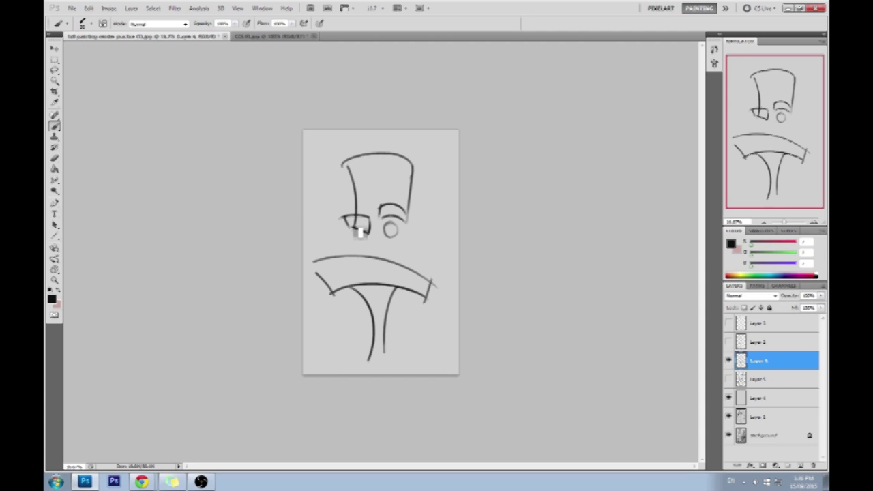
pyautogui.press('e')
pyautogui.press('b')
pyautogui.press('e')
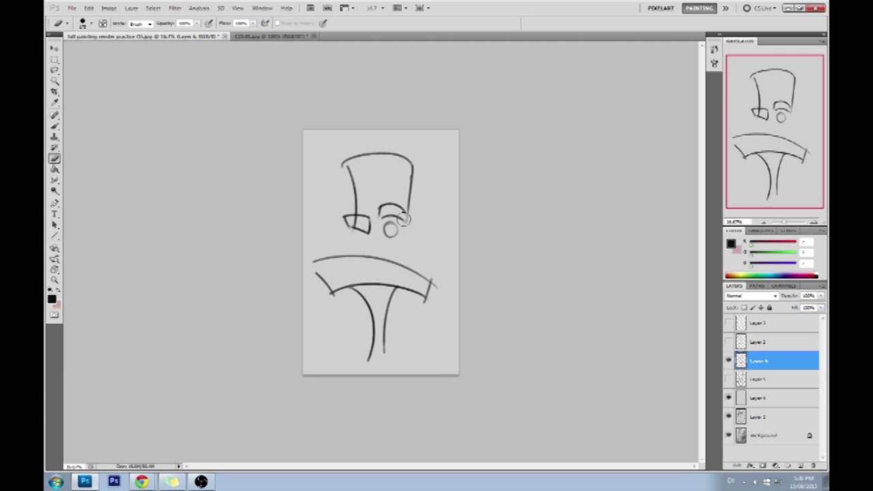
# Step: Add a pupil and wrinkle lines beneath the right eye
pyautogui.press('b')
pyautogui.moveTo(380, 232); pyautogui.dragTo(401, 244)
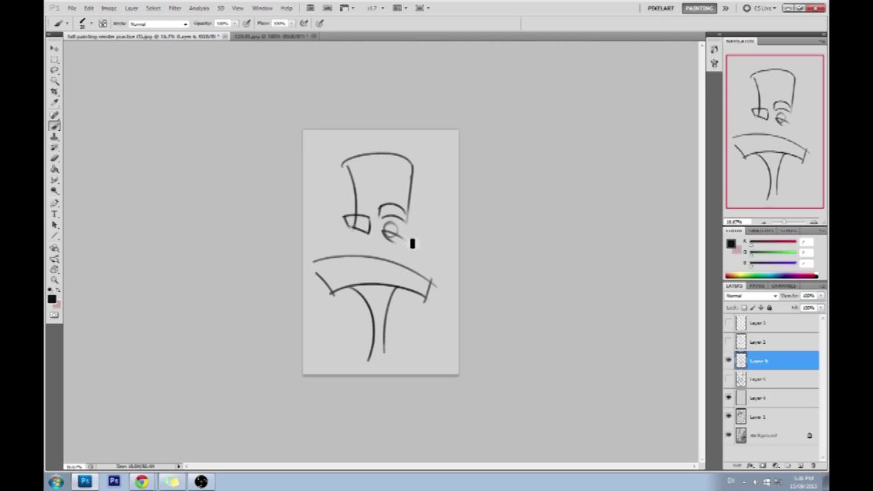
pyautogui.press('e')
# Step: Draw a domed pig snout with two round nostrils between the eyes and the jaw, and tidy its lines
pyautogui.press('b')
pyautogui.moveTo(345, 249); pyautogui.dragTo(395, 260)
pyautogui.hotkey('ctrl', 'z')
pyautogui.hotkey('ctrl', 'z')
pyautogui.moveTo(337, 251); pyautogui.dragTo(395, 257)
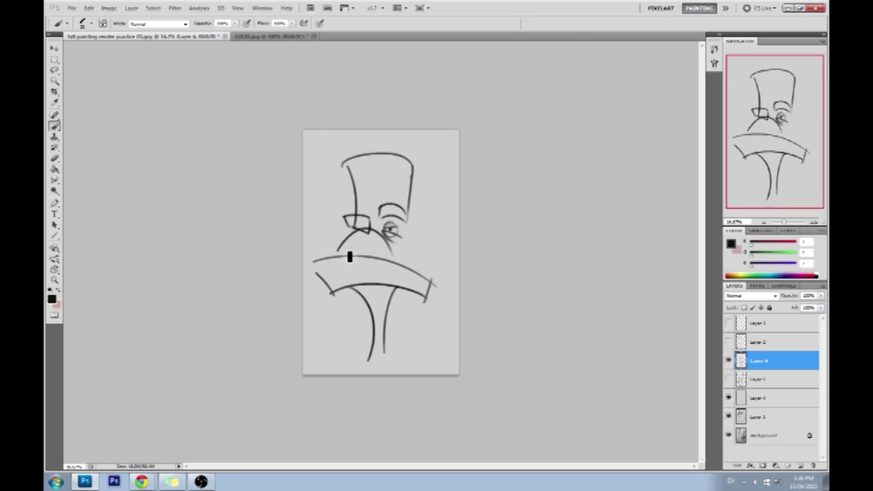
pyautogui.moveTo(337, 253)
pyautogui.mouseDown()
pyautogui.moveTo(408, 231)
pyautogui.moveTo(399, 260)
pyautogui.moveTo(352, 259)
pyautogui.mouseUp()
pyautogui.moveTo(371, 240); pyautogui.dragTo(375, 241)
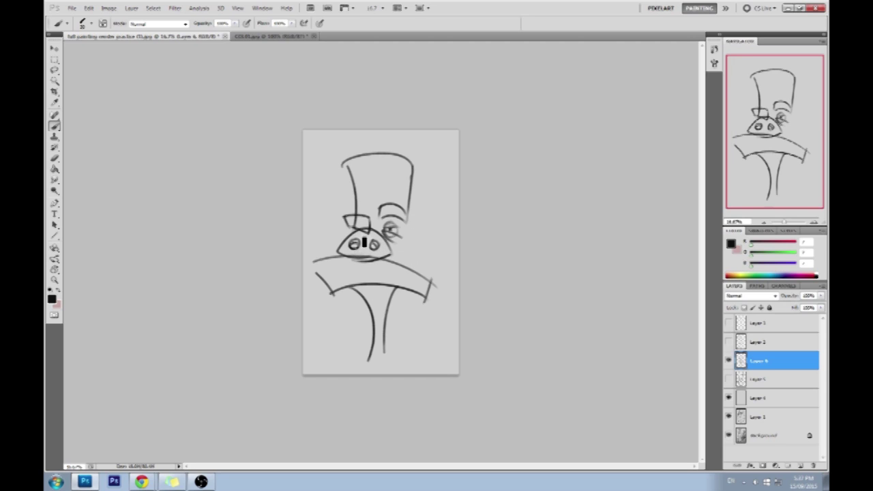
pyautogui.press('e')
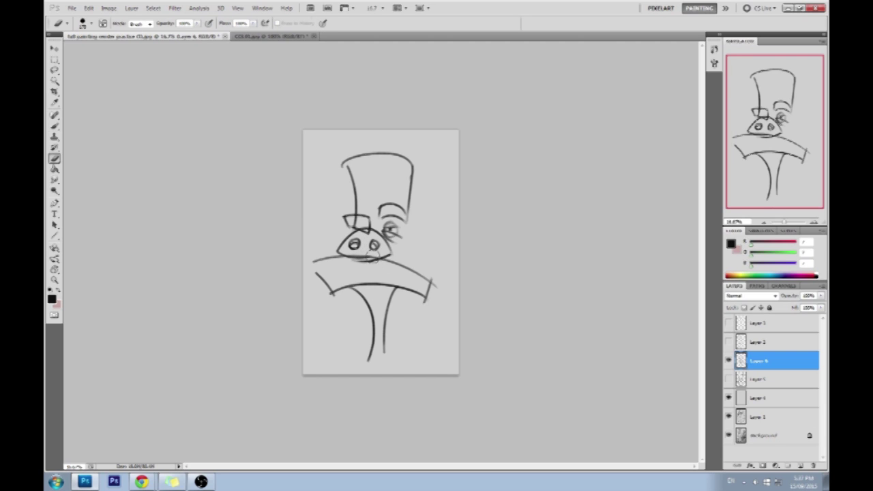
# Step: Add a small arched mouth line under the snout and a rounded Adam's apple on the neck
pyautogui.press('b')
pyautogui.moveTo(352, 273); pyautogui.dragTo(382, 272)
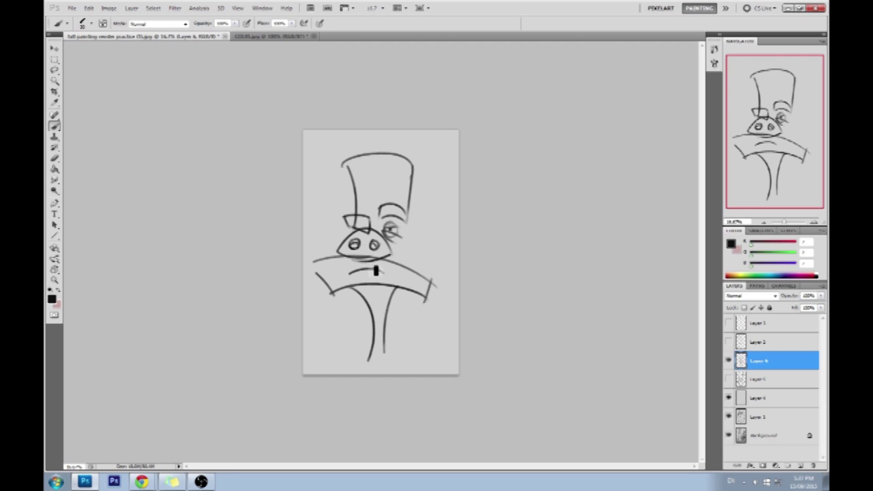
pyautogui.moveTo(373, 329); pyautogui.dragTo(385, 310)
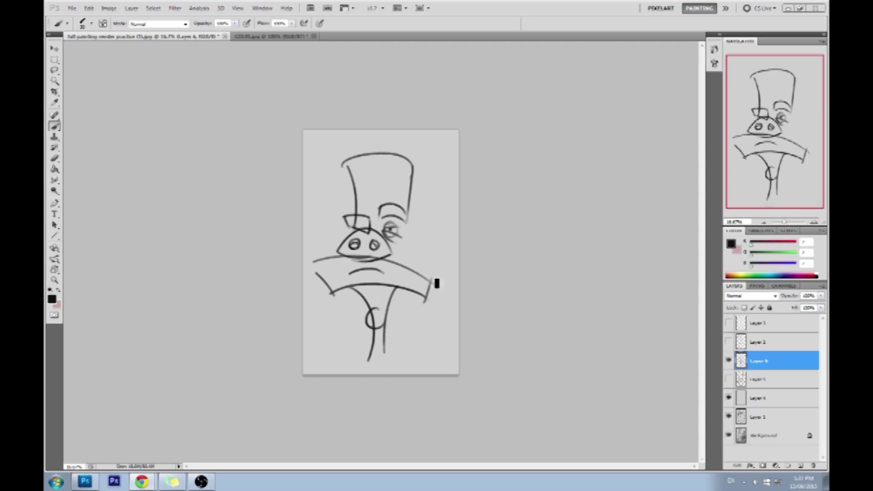
# Step: Try scaling the pig sketch down toward its upper-right corner, and undo the transformation
pyautogui.press('v')
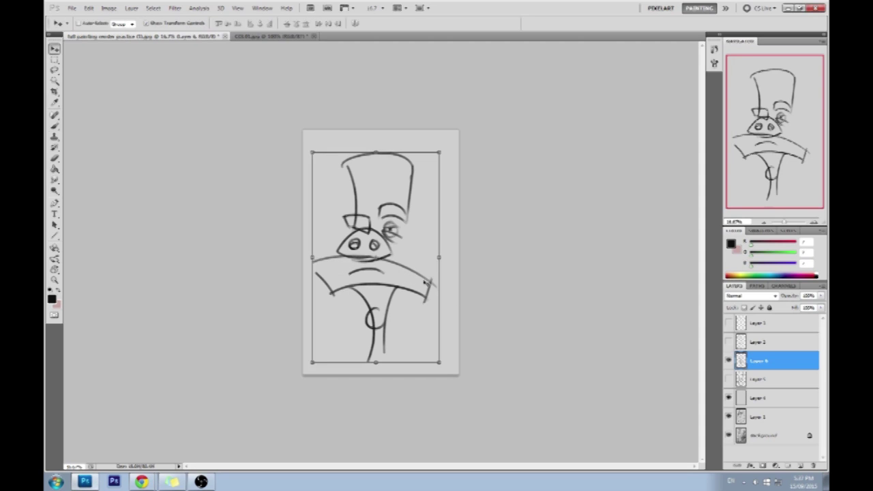
pyautogui.moveTo(311, 363); pyautogui.dragTo(340, 316)
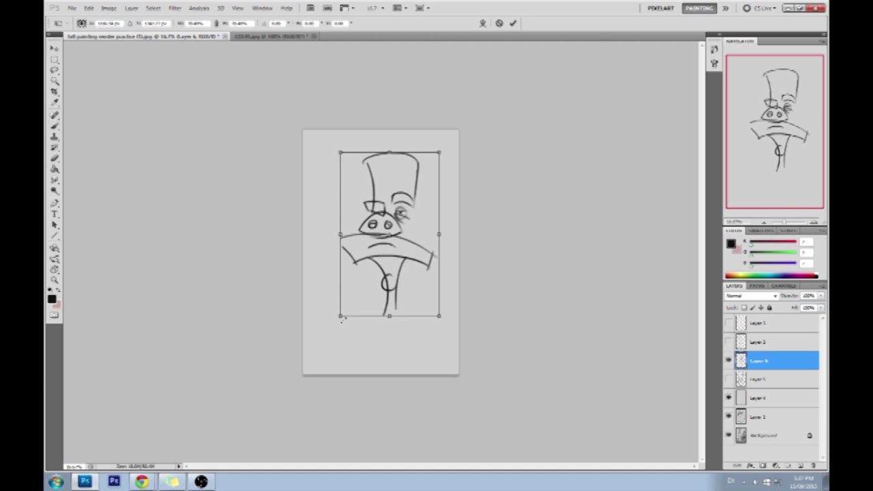
pyautogui.click(514, 23)
pyautogui.press('b')
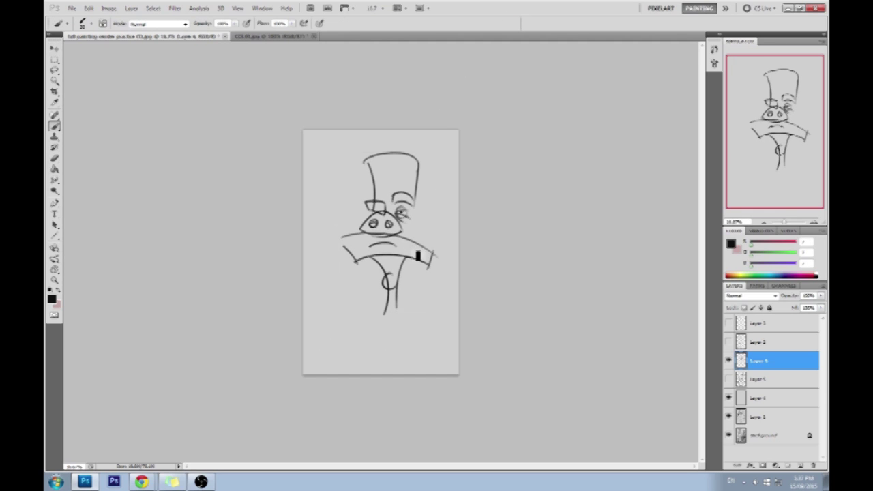
pyautogui.press('v')
pyautogui.hotkey('ctrl', 'z')
pyautogui.hotkey('ctrl', 'z')
pyautogui.hotkey('ctrl', 'z')
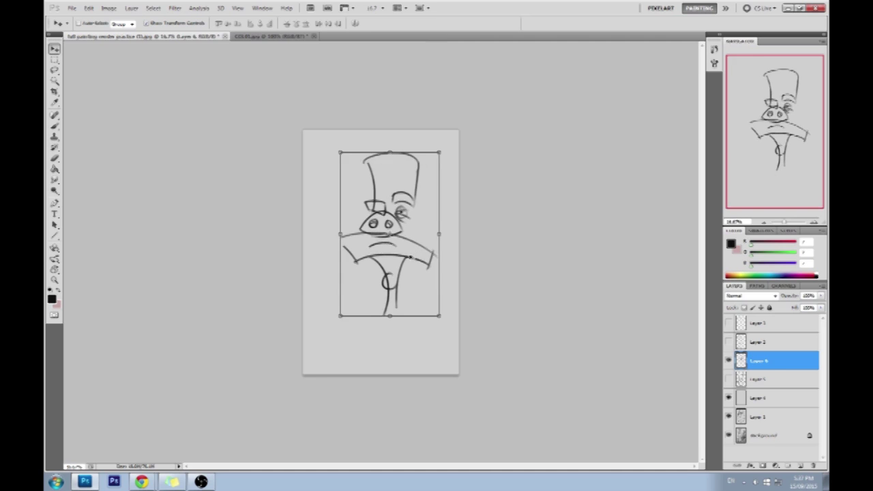
# Step: Widen the canvas on both sides of the sketch with the Crop tool
pyautogui.press('c')
pyautogui.moveTo(483, 301); pyautogui.dragTo(473, 382)
pyautogui.moveTo(302, 252); pyautogui.dragTo(271, 252)
pyautogui.moveTo(459, 252); pyautogui.dragTo(488, 233)
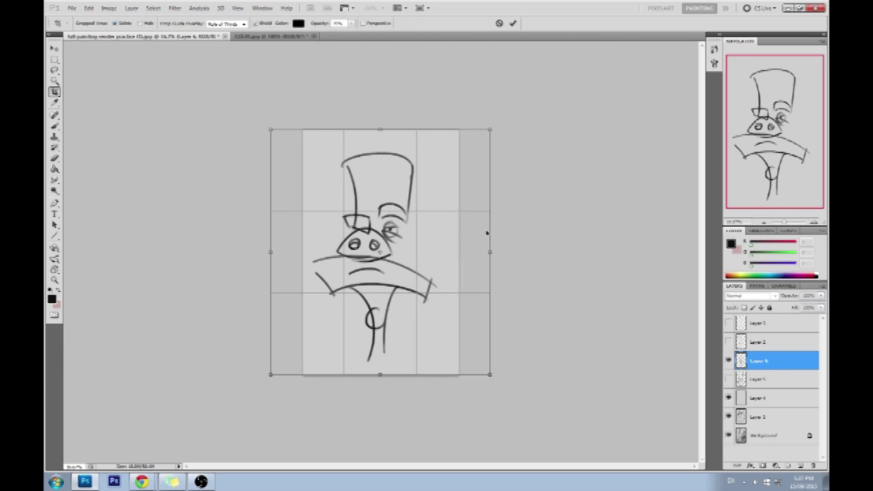
pyautogui.press('Return')
# Step: Fill the new side strips of the gray background layer with its sampled gray, and reselect the sketch layer
pyautogui.click(774, 401)
pyautogui.press('g')
pyautogui.keyDown('alt'); pyautogui.click(453, 252); pyautogui.keyUp('alt')
pyautogui.click(464, 251)
pyautogui.click(286, 244)
pyautogui.click(752, 361)
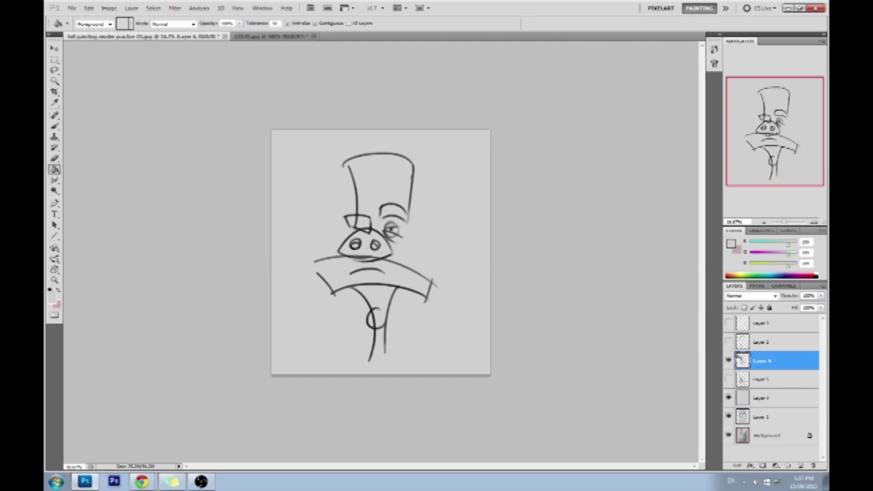
# Step: Set the brush colour to dark gray 3a3a3a and add a new layer above the pig sketch
pyautogui.press('b')
pyautogui.click(730, 245)
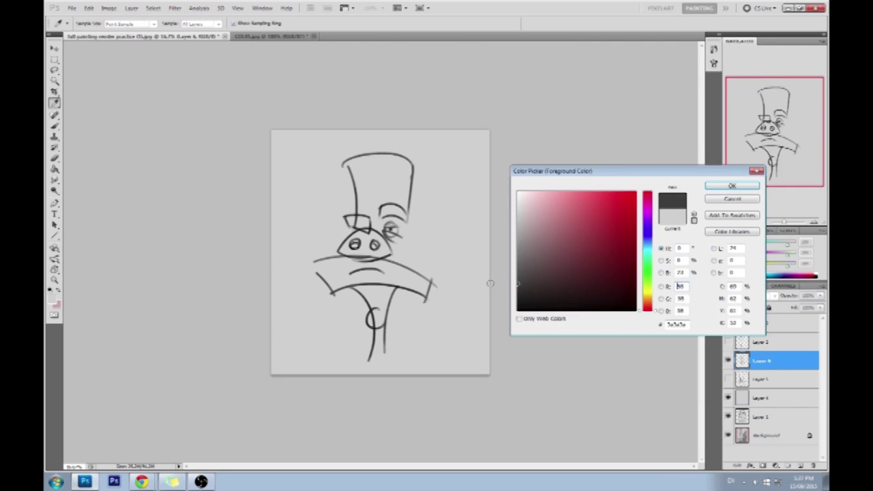
pyautogui.click(730, 188)
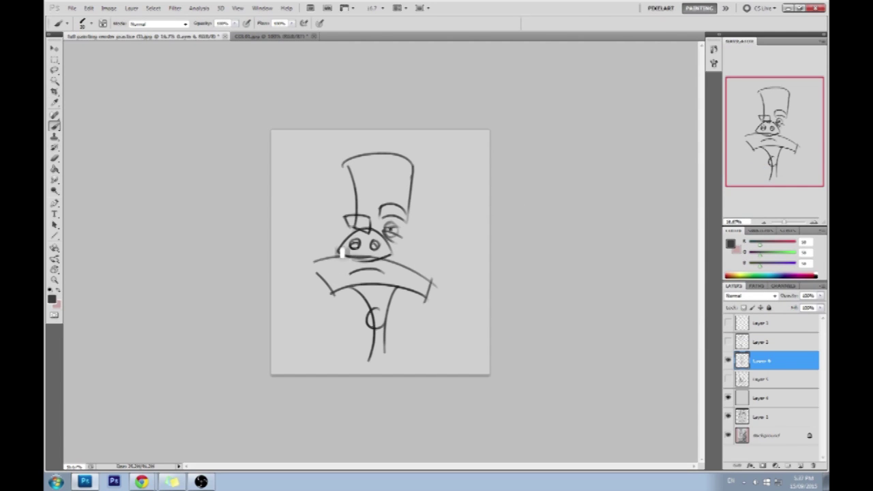
pyautogui.moveTo(342, 244); pyautogui.dragTo(321, 261)
pyautogui.hotkey('ctrl', 'z')
pyautogui.click(802, 467)
# Step: Try long lines sloping down and outward from both sides of the snout, and undo them
pyautogui.moveTo(343, 250); pyautogui.dragTo(271, 295)
pyautogui.hotkey('ctrl', 'z')
pyautogui.moveTo(350, 249); pyautogui.dragTo(289, 309)
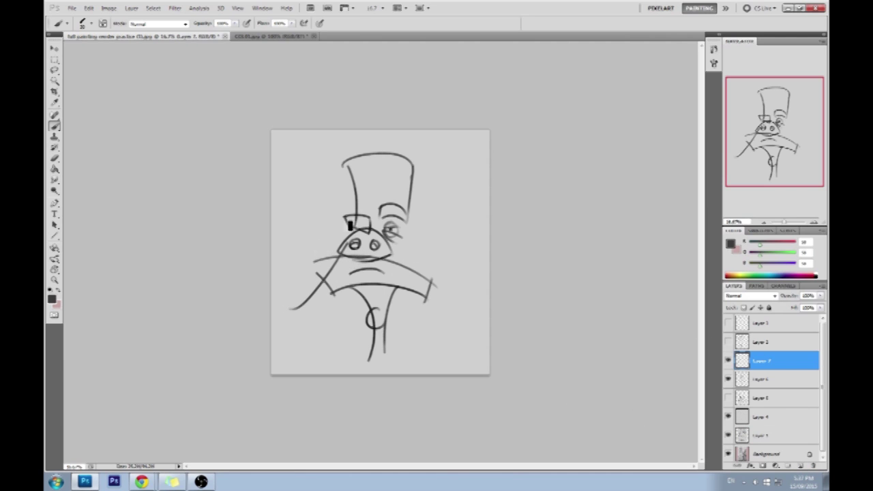
pyautogui.moveTo(384, 246); pyautogui.dragTo(467, 328)
pyautogui.hotkey('ctrl', 'z')
pyautogui.moveTo(386, 246); pyautogui.dragTo(450, 317)
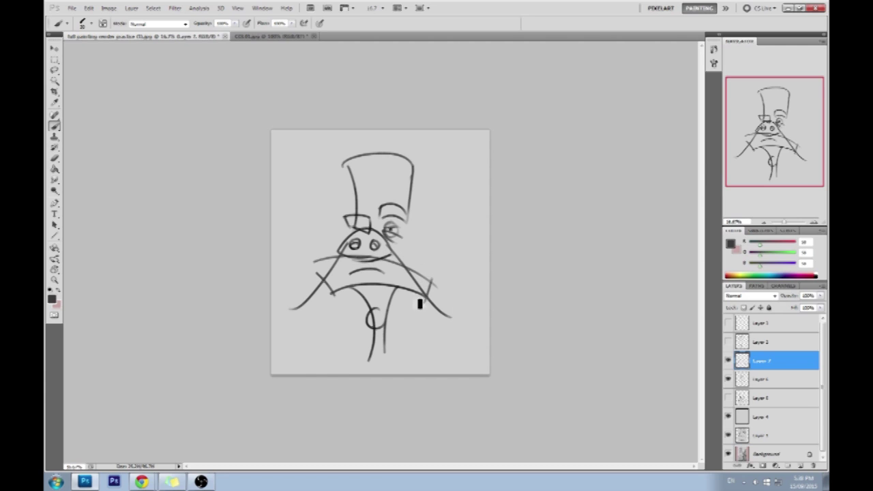
pyautogui.hotkey('ctrl', 'alt', 'z')
pyautogui.hotkey('ctrl', 'alt', 'z')
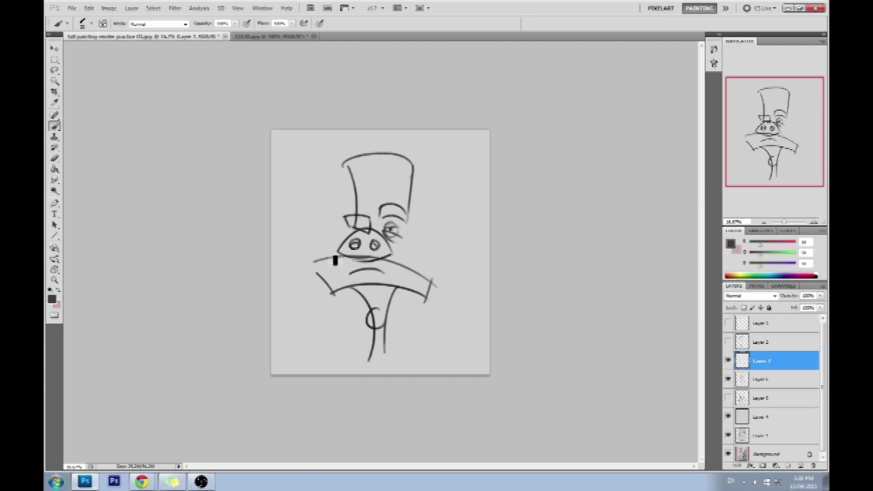
# Step: Draw the left tusk's inner edge curving outward and up from beside the snout
pyautogui.moveTo(339, 264); pyautogui.dragTo(315, 195)
pyautogui.hotkey('ctrl', 'z')
pyautogui.moveTo(341, 263)
pyautogui.mouseDown()
pyautogui.moveTo(302, 248)
pyautogui.moveTo(315, 195)
pyautogui.mouseUp()
pyautogui.hotkey('ctrl', 'z')
pyautogui.moveTo(345, 265); pyautogui.dragTo(297, 213)
# Step: Draw the large right tusk with curved inner and outer edges sweeping up from the jaw to a tip
pyautogui.moveTo(402, 269); pyautogui.dragTo(452, 195)
pyautogui.moveTo(417, 295); pyautogui.dragTo(452, 197)
pyautogui.hotkey('ctrl', 'z')
pyautogui.moveTo(413, 292)
pyautogui.mouseDown()
pyautogui.moveTo(458, 239)
pyautogui.moveTo(465, 181)
pyautogui.mouseUp()
pyautogui.hotkey('ctrl', 'z')
pyautogui.moveTo(411, 291)
pyautogui.mouseDown()
pyautogui.moveTo(434, 183)
pyautogui.moveTo(465, 188)
pyautogui.mouseUp()
pyautogui.hotkey('ctrl', 'z')
pyautogui.moveTo(412, 300); pyautogui.dragTo(450, 182)
pyautogui.hotkey('ctrl', 'z')
pyautogui.moveTo(404, 295)
pyautogui.mouseDown()
pyautogui.moveTo(450, 181)
pyautogui.moveTo(447, 164)
pyautogui.moveTo(467, 207)
pyautogui.mouseUp()
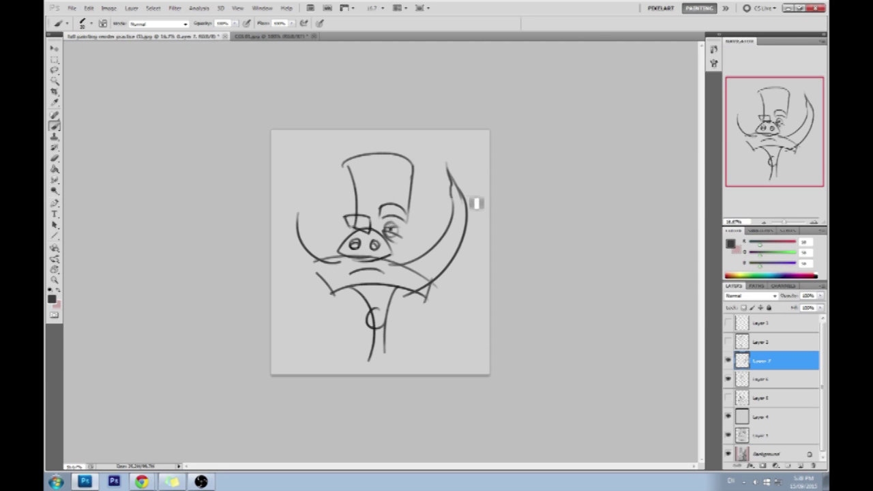
pyautogui.hotkey('ctrl', 'z')
pyautogui.moveTo(453, 200)
pyautogui.mouseDown()
pyautogui.moveTo(460, 188)
pyautogui.moveTo(461, 197)
pyautogui.mouseUp()
# Step: Draw the left tusk's outer edge from the jaw and close the tusk at its tip
pyautogui.moveTo(334, 291); pyautogui.dragTo(284, 212)
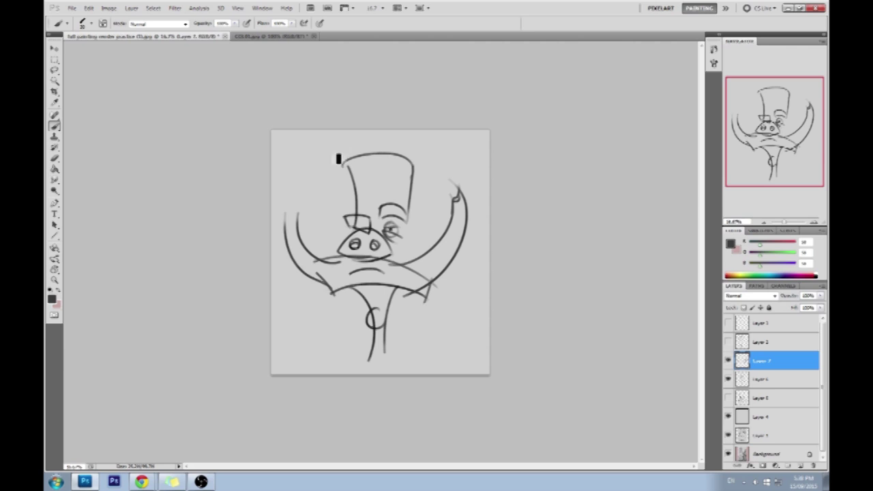
pyautogui.hotkey('ctrl', 'z')
pyautogui.moveTo(334, 289); pyautogui.dragTo(288, 233)
pyautogui.hotkey('ctrl', 'z')
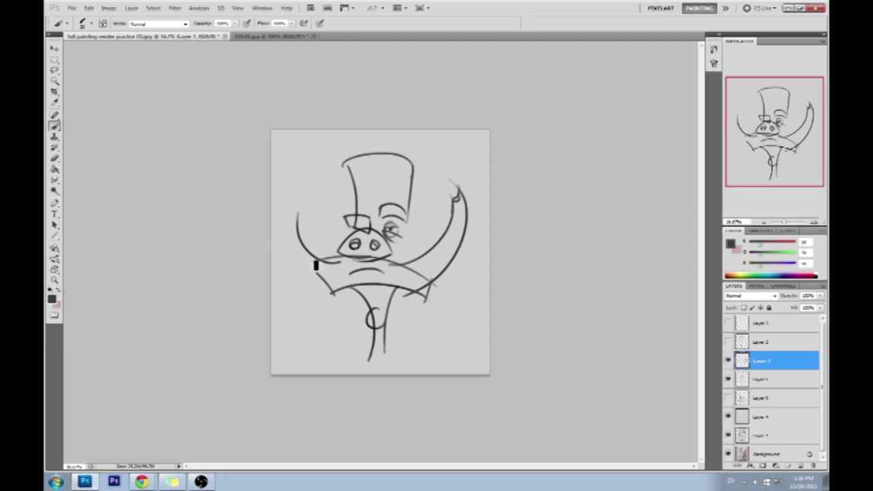
pyautogui.moveTo(326, 283); pyautogui.dragTo(273, 212)
pyautogui.hotkey('ctrl', 'z')
pyautogui.moveTo(337, 294); pyautogui.dragTo(295, 199)
pyautogui.press('e')
pyautogui.press('b')
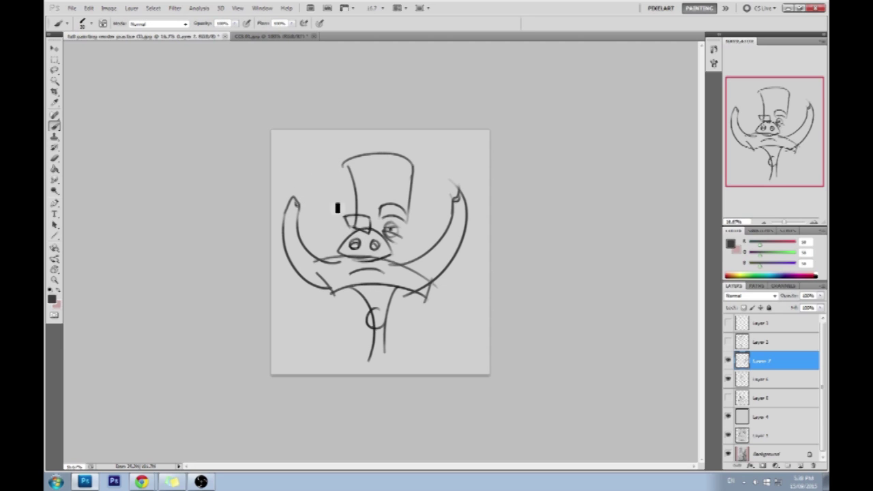
# Step: Sketch pointed ears on both sides of the top of the head
pyautogui.moveTo(352, 168)
pyautogui.mouseDown()
pyautogui.moveTo(317, 174)
pyautogui.moveTo(342, 199)
pyautogui.mouseUp()
pyautogui.moveTo(413, 177)
pyautogui.mouseDown()
pyautogui.moveTo(455, 159)
pyautogui.moveTo(437, 191)
pyautogui.mouseUp()
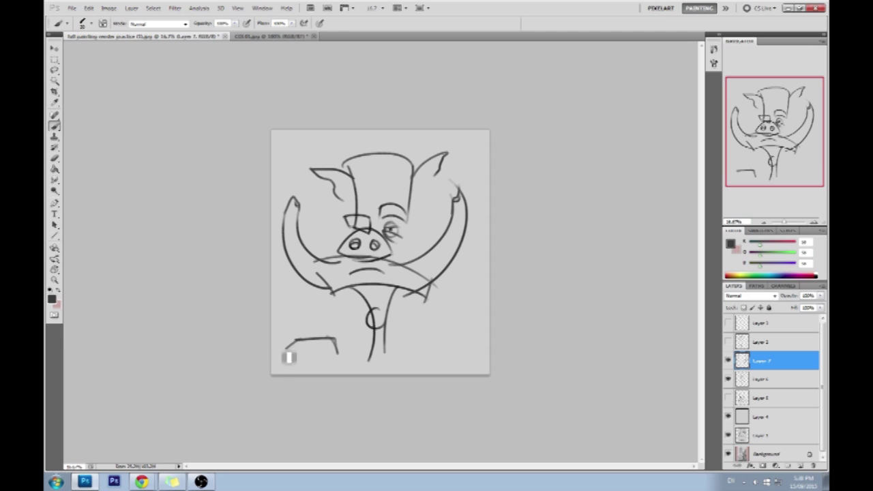
# Step: Sketch boxy epaulettes on both shoulders, with a fringe under the left one, and a small ribbon bar on the chest
pyautogui.moveTo(283, 351)
pyautogui.mouseDown()
pyautogui.moveTo(341, 347)
pyautogui.moveTo(314, 350)
pyautogui.moveTo(313, 365)
pyautogui.mouseUp()
pyautogui.moveTo(313, 365)
pyautogui.mouseDown()
pyautogui.moveTo(338, 353)
pyautogui.moveTo(276, 362)
pyautogui.moveTo(282, 352)
pyautogui.moveTo(294, 370)
pyautogui.moveTo(311, 372)
pyautogui.mouseUp()
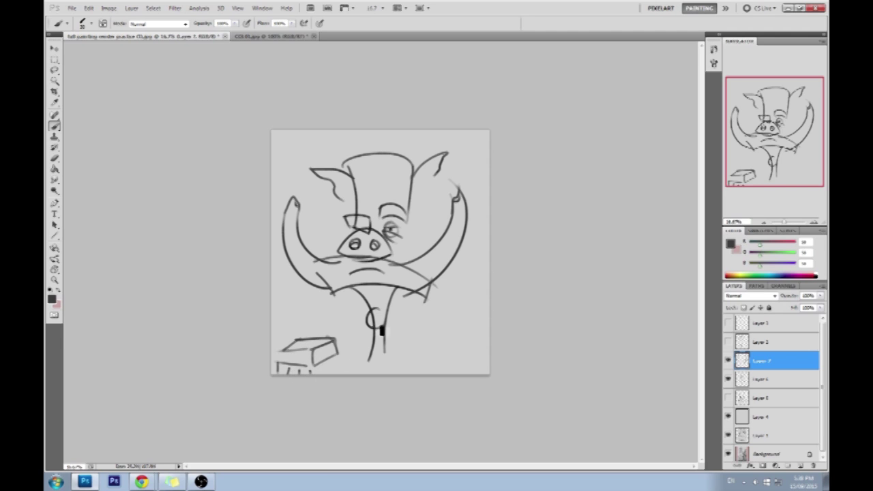
pyautogui.moveTo(439, 364); pyautogui.dragTo(482, 345)
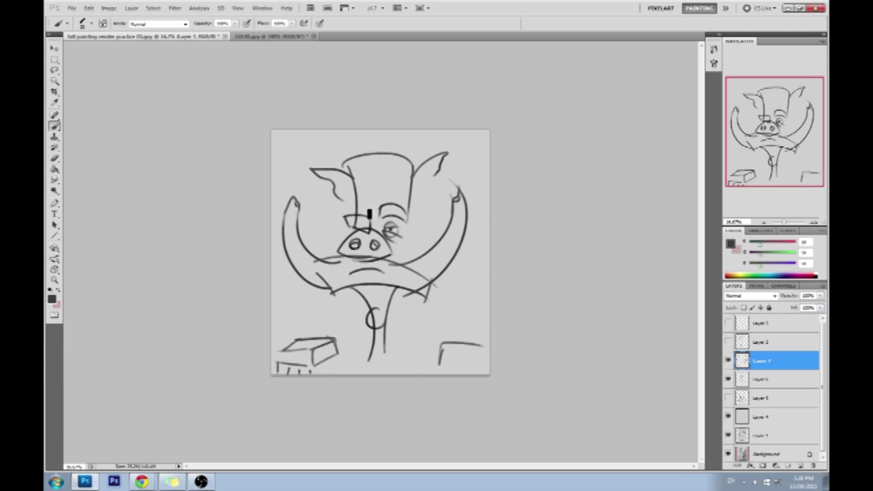
pyautogui.moveTo(401, 369)
pyautogui.mouseDown()
pyautogui.moveTo(426, 367)
pyautogui.moveTo(396, 366)
pyautogui.moveTo(437, 382)
pyautogui.mouseUp()
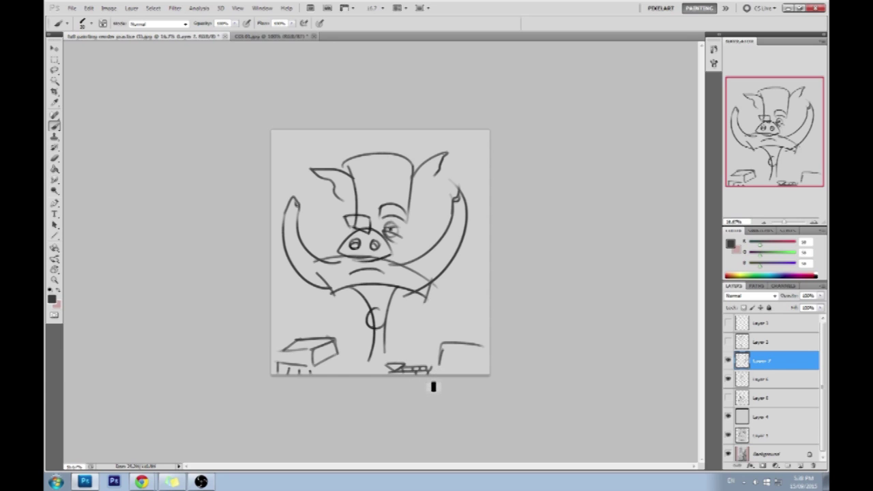
pyautogui.moveTo(386, 366); pyautogui.dragTo(386, 373)
pyautogui.moveTo(438, 369); pyautogui.dragTo(439, 374)
# Step: Sketch a pointed open collar at the base of the neck, with short shoulder lines, and add hair tufts on the crown
pyautogui.moveTo(394, 345)
pyautogui.mouseDown()
pyautogui.moveTo(362, 374)
pyautogui.moveTo(370, 345)
pyautogui.mouseUp()
pyautogui.press('d')
pyautogui.moveTo(351, 335)
pyautogui.mouseDown()
pyautogui.moveTo(346, 362)
pyautogui.moveTo(351, 334)
pyautogui.mouseUp()
pyautogui.press('e')
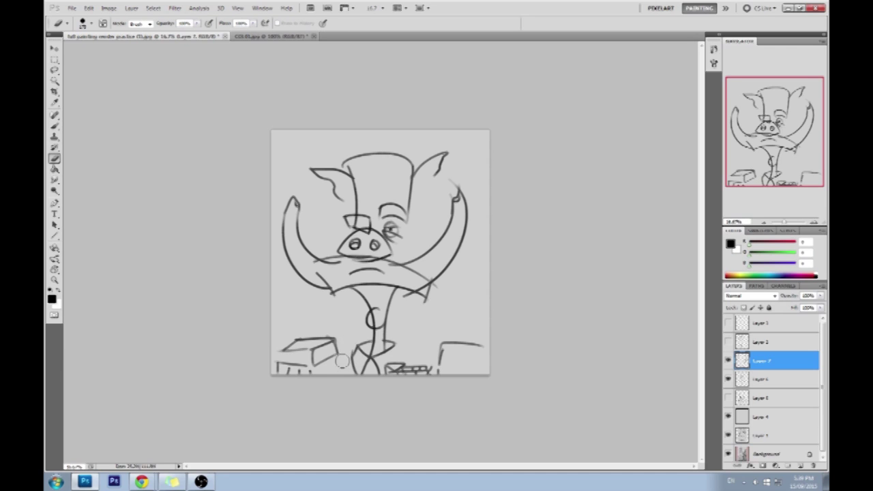
pyautogui.press('b')
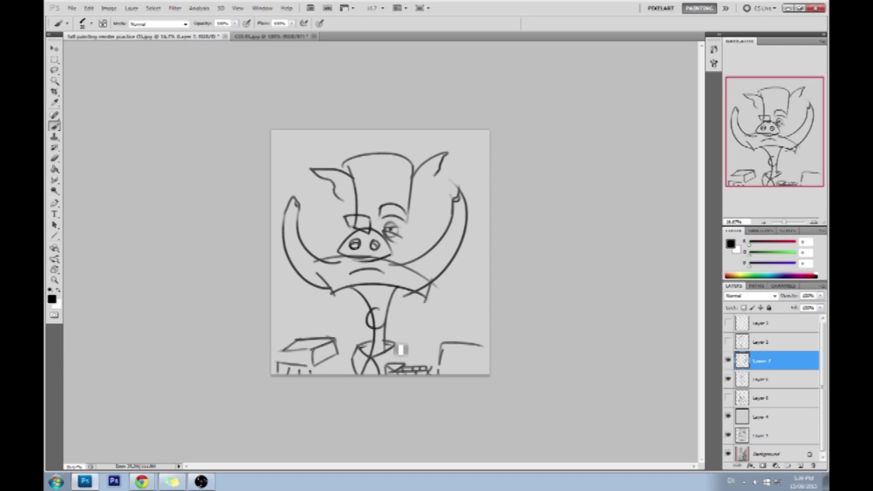
pyautogui.moveTo(338, 356); pyautogui.dragTo(437, 355)
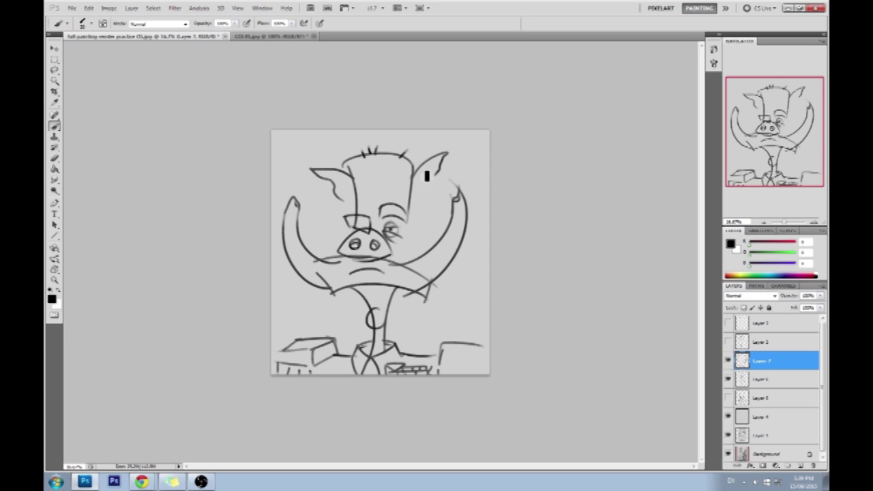
# Step: Close the lower edges of both ears and rework the right ear's edge with a jagged notch
pyautogui.moveTo(447, 174)
pyautogui.mouseDown()
pyautogui.moveTo(409, 199)
pyautogui.moveTo(428, 166)
pyautogui.mouseUp()
pyautogui.moveTo(354, 197); pyautogui.dragTo(333, 167)
pyautogui.hotkey('ctrl', 'z')
pyautogui.press('e')
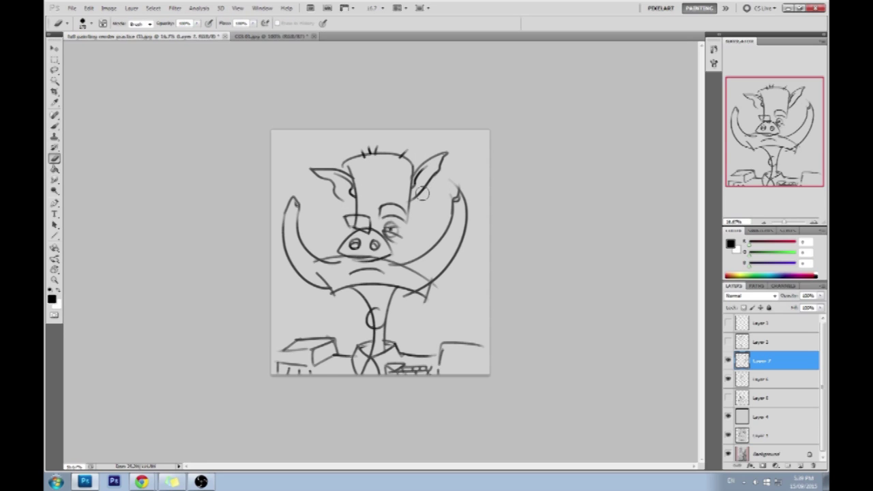
pyautogui.moveTo(415, 199); pyautogui.dragTo(431, 178)
pyautogui.press('b')
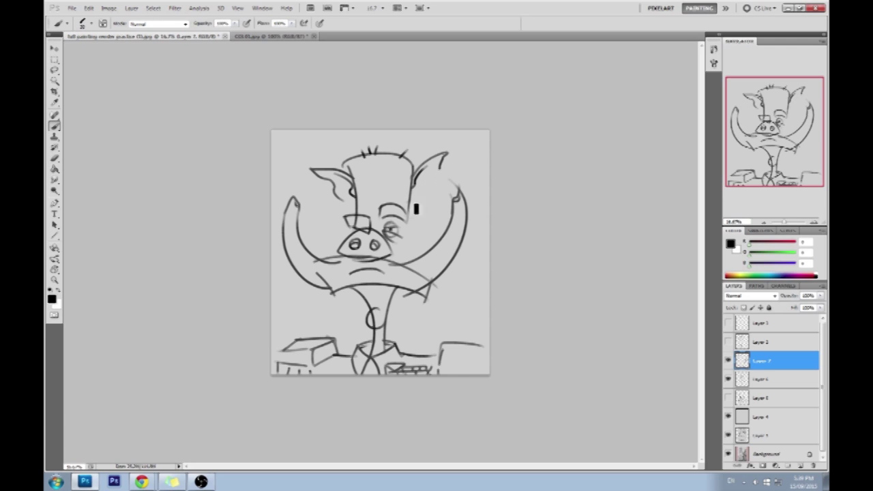
pyautogui.moveTo(422, 178); pyautogui.dragTo(434, 185)
pyautogui.press('e')
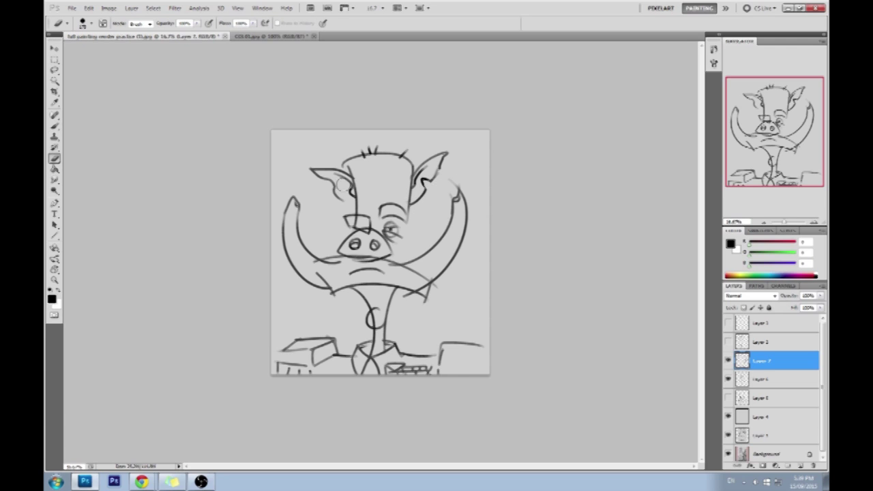
pyautogui.press('b')
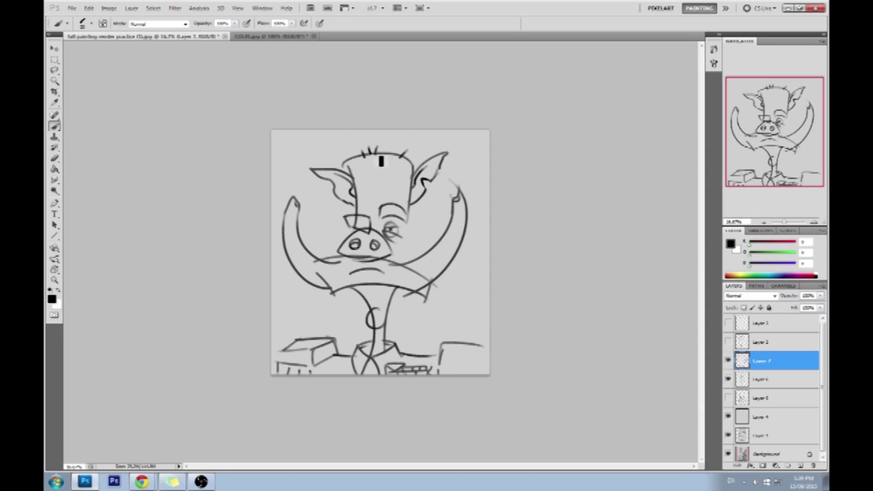
# Step: Erase both ears from the sides of the head and add a new layer above the sketch
pyautogui.press('e')
pyautogui.moveTo(450, 165)
pyautogui.mouseDown()
pyautogui.moveTo(443, 152)
pyautogui.moveTo(418, 203)
pyautogui.moveTo(423, 170)
pyautogui.moveTo(416, 206)
pyautogui.moveTo(420, 161)
pyautogui.mouseUp()
pyautogui.moveTo(313, 164)
pyautogui.mouseDown()
pyautogui.moveTo(338, 175)
pyautogui.moveTo(350, 201)
pyautogui.moveTo(343, 197)
pyautogui.mouseUp()
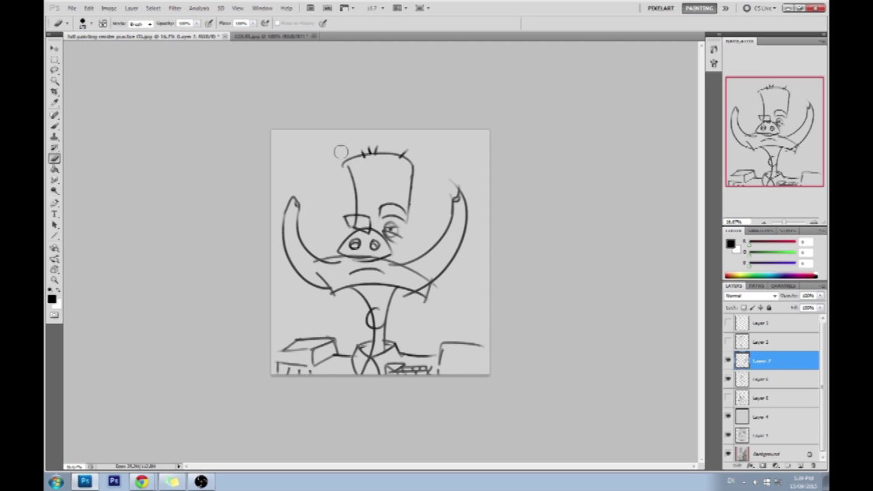
pyautogui.press('b')
pyautogui.press('e')
pyautogui.moveTo(369, 173)
pyautogui.mouseDown()
pyautogui.moveTo(373, 183)
pyautogui.moveTo(362, 191)
pyautogui.mouseUp()
pyautogui.press('b')
pyautogui.click(797, 464)
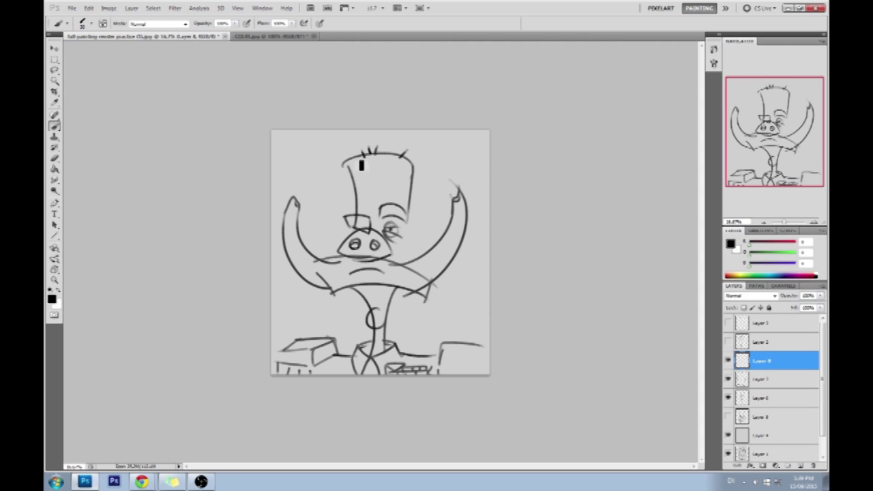
pyautogui.moveTo(351, 160); pyautogui.dragTo(313, 135)
pyautogui.hotkey('ctrl', 'z')
pyautogui.moveTo(351, 180); pyautogui.dragTo(326, 145)
pyautogui.hotkey('ctrl', 'z')
pyautogui.moveTo(356, 157)
pyautogui.mouseDown()
pyautogui.moveTo(317, 146)
pyautogui.moveTo(353, 177)
pyautogui.mouseUp()
pyautogui.moveTo(407, 158); pyautogui.dragTo(436, 138)
pyautogui.hotkey('ctrl', 'z')
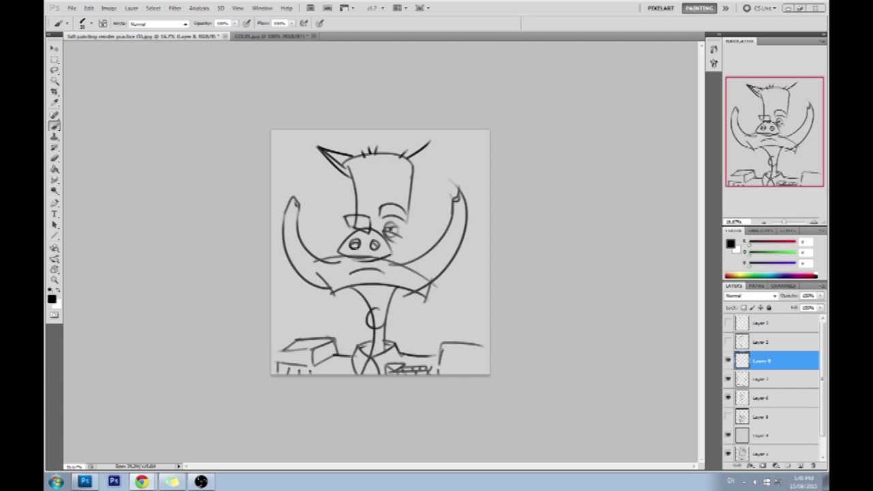
pyautogui.click(539, 132)
pyautogui.hotkey('ctrl', 'alt', 'z')
pyautogui.hotkey('ctrl', 'alt', 'z')
pyautogui.hotkey('ctrl', 'alt', 'z')
pyautogui.hotkey('ctrl', 'alt', 'z')
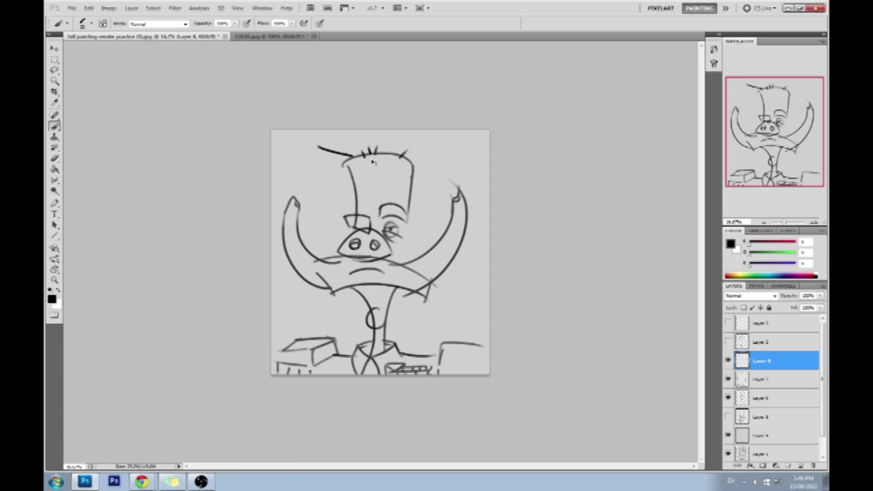
pyautogui.hotkey('ctrl', 'alt', 'z')
pyautogui.moveTo(350, 158)
pyautogui.mouseDown()
pyautogui.moveTo(320, 136)
pyautogui.moveTo(337, 162)
pyautogui.moveTo(336, 140)
pyautogui.moveTo(337, 153)
pyautogui.moveTo(330, 148)
pyautogui.moveTo(349, 144)
pyautogui.moveTo(325, 141)
pyautogui.moveTo(336, 155)
pyautogui.moveTo(326, 140)
pyautogui.moveTo(346, 171)
pyautogui.mouseUp()
pyautogui.hotkey('ctrl', 'alt', 'z')
pyautogui.hotkey('ctrl', 'alt', 'z')
pyautogui.hotkey('ctrl', 'alt', 'z')
pyautogui.hotkey('ctrl', 'alt', 'z')
pyautogui.hotkey('ctrl', 'alt', 'z')
# Step: Draw small upright pointed ears at both top corners of the head
pyautogui.moveTo(326, 143); pyautogui.dragTo(347, 173)
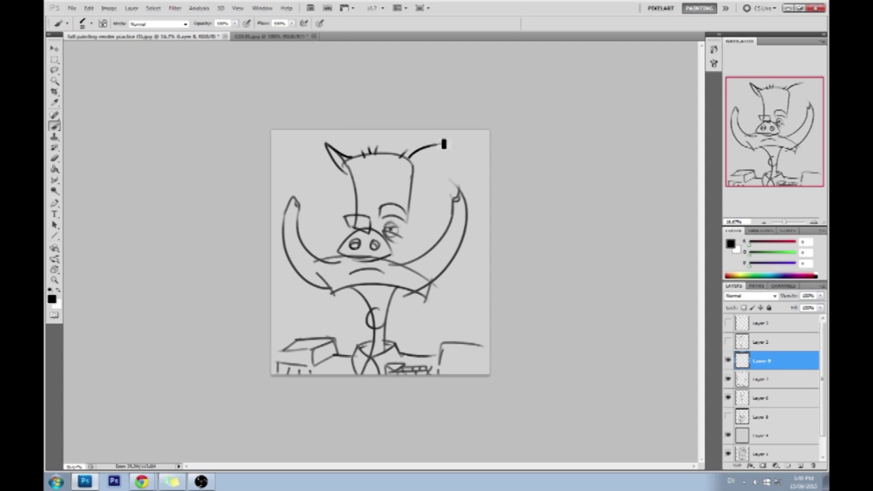
pyautogui.moveTo(408, 160); pyautogui.dragTo(435, 138)
pyautogui.moveTo(414, 170)
pyautogui.mouseDown()
pyautogui.moveTo(442, 141)
pyautogui.moveTo(413, 171)
pyautogui.mouseUp()
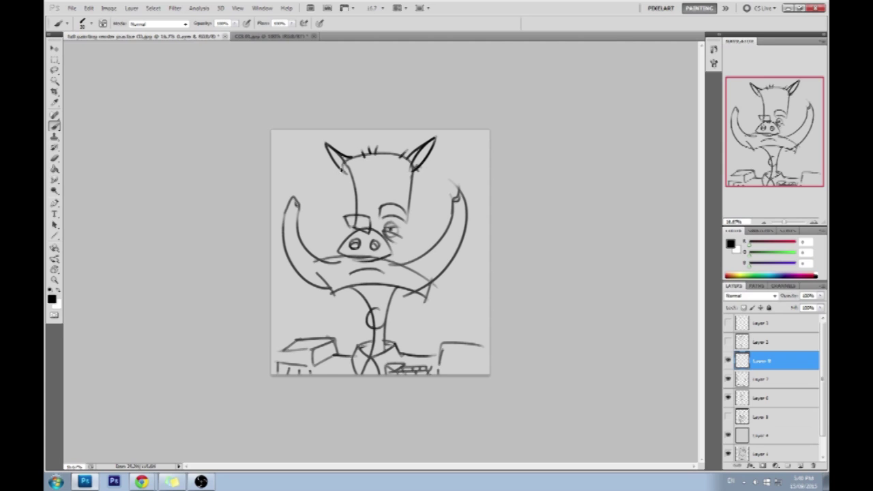
# Step: Add short hairs around the ears and crown, small forehead spots, and a cheek contour below the right eye
pyautogui.moveTo(332, 167); pyautogui.dragTo(387, 149)
pyautogui.click(379, 159)
pyautogui.moveTo(353, 174); pyautogui.dragTo(346, 178)
pyautogui.press('e')
pyautogui.press('b')
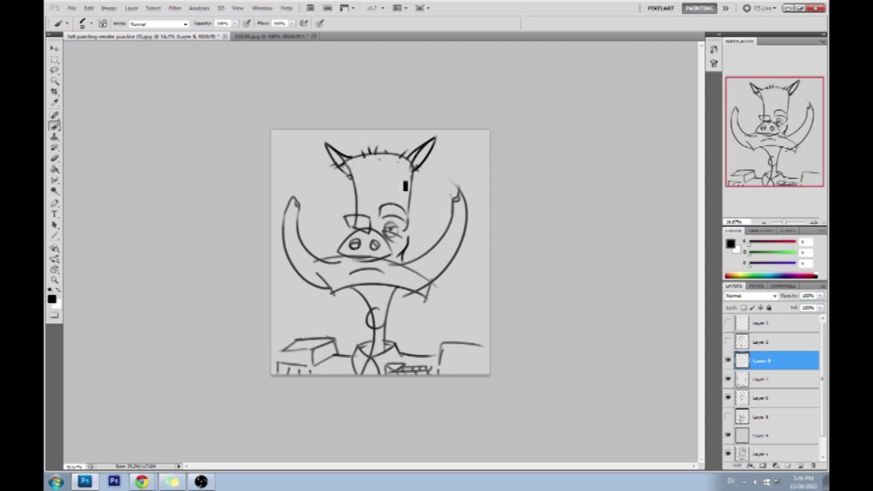
# Step: Cut a notch into the right ear's outer edge and draw wrinkle lines above the right eye
pyautogui.press('e')
pyautogui.press('b')
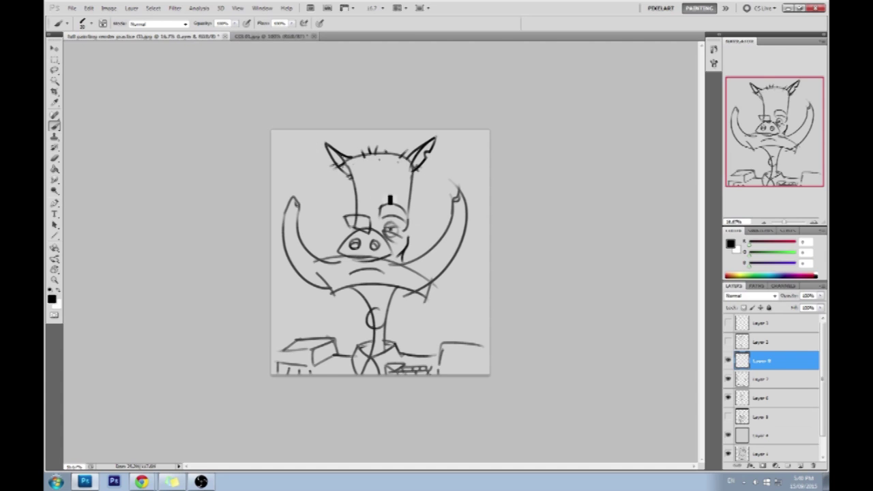
pyautogui.moveTo(398, 195)
pyautogui.mouseDown()
pyautogui.moveTo(375, 193)
pyautogui.moveTo(371, 203)
pyautogui.mouseUp()
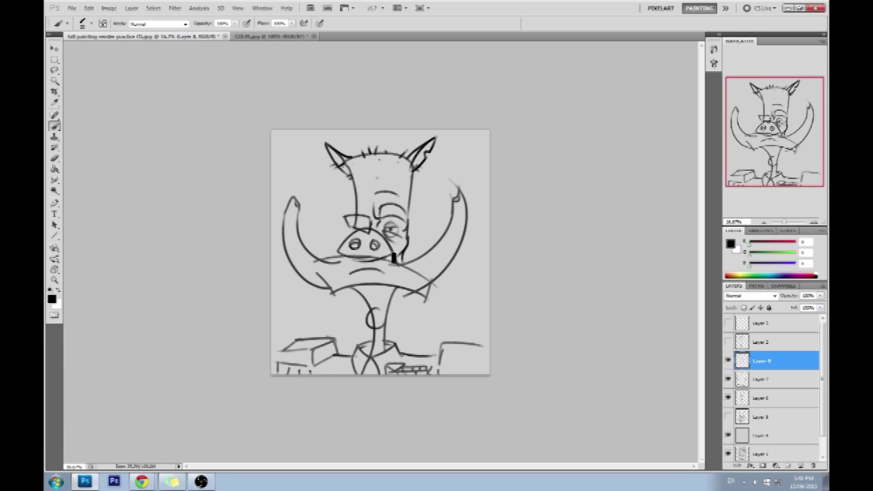
# Step: Merge the three visible warthog sketch layers, Layer 6 through Layer 8, into one layer
pyautogui.keyDown('shift'); pyautogui.click(776, 398); pyautogui.keyUp('shift')
pyautogui.rightClick(780, 387)
pyautogui.click(772, 357)
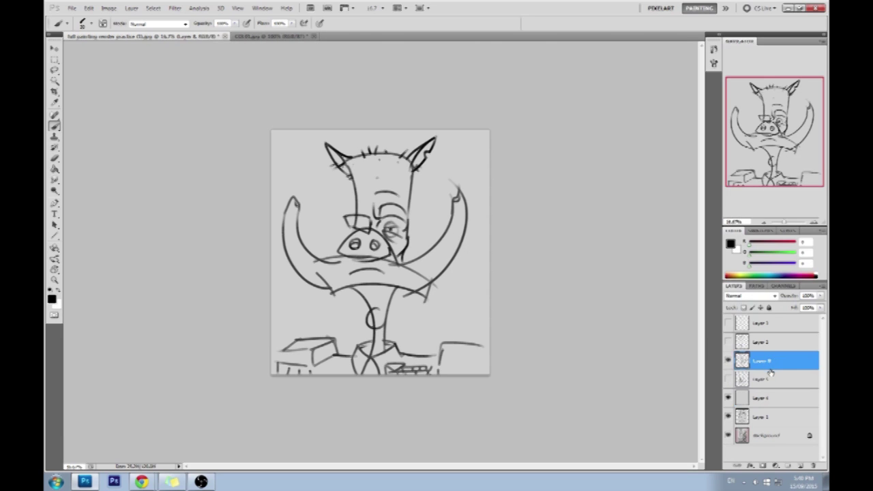
# Step: Erase the epaulettes, fringe and chest ribbon bar, leaving only the neck and collar
pyautogui.hotkey('alt', 'Tab')
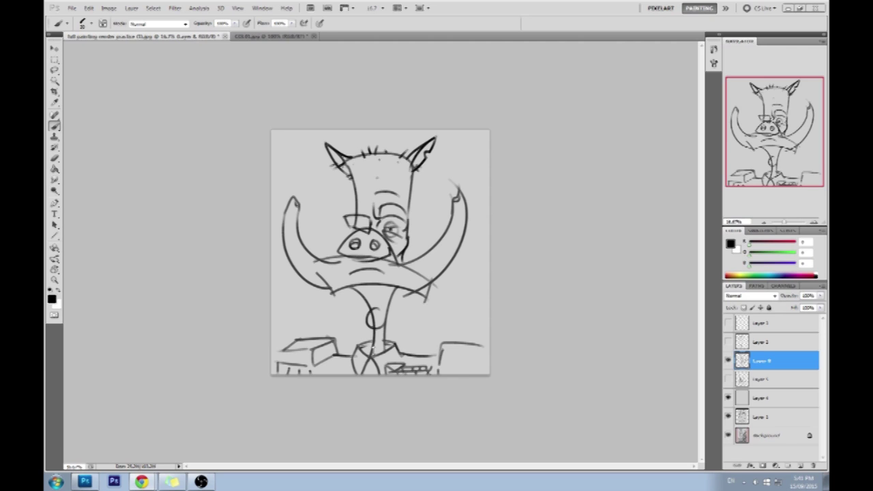
pyautogui.press('e')
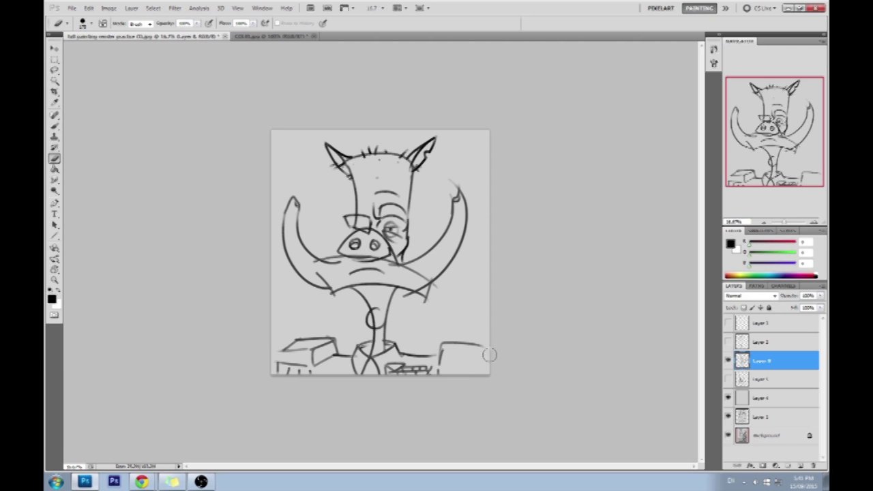
pyautogui.moveTo(440, 356)
pyautogui.mouseDown()
pyautogui.moveTo(417, 372)
pyautogui.moveTo(364, 369)
pyautogui.moveTo(411, 369)
pyautogui.mouseUp()
pyautogui.hotkey('ctrl', 'z')
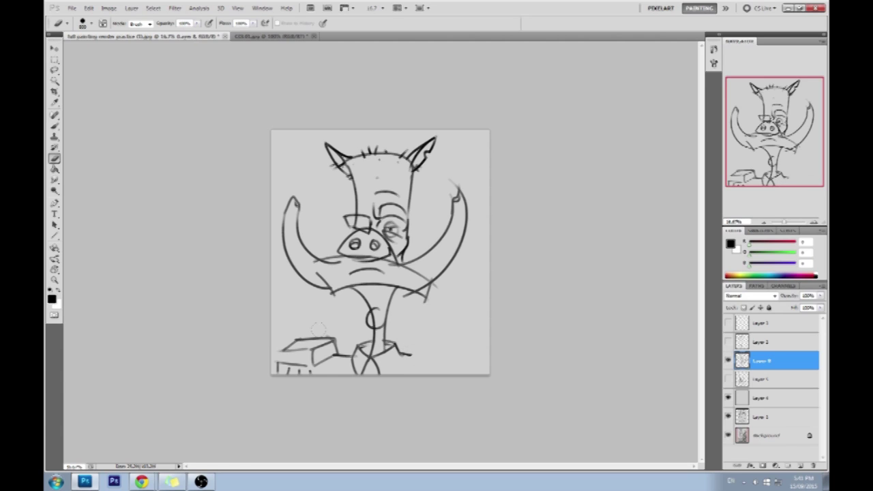
pyautogui.moveTo(341, 341)
pyautogui.mouseDown()
pyautogui.moveTo(290, 372)
pyautogui.moveTo(276, 368)
pyautogui.mouseUp()
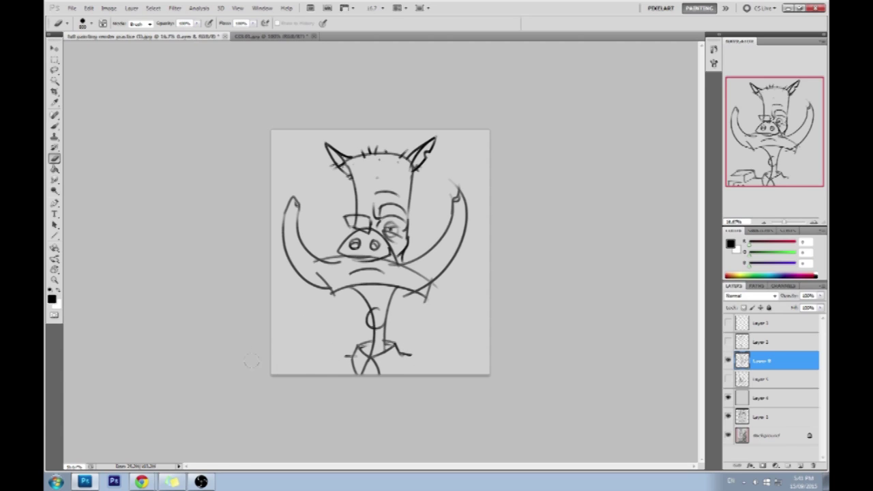
# Step: Draw a thin curved contour line inside the outer edge of the right tusk
pyautogui.press('b')
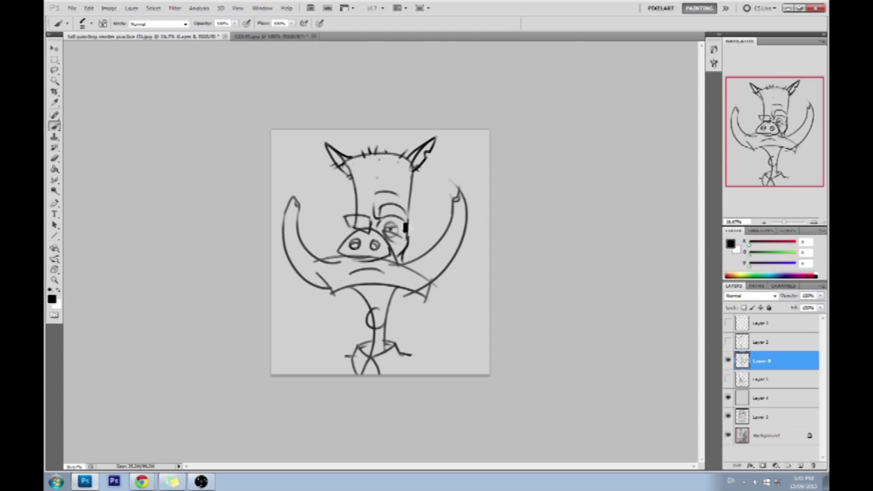
pyautogui.moveTo(456, 197); pyautogui.dragTo(458, 235)
pyautogui.hotkey('ctrl', 'z')
pyautogui.moveTo(459, 192); pyautogui.dragTo(457, 236)
pyautogui.hotkey('ctrl', 'z')
pyautogui.moveTo(461, 189); pyautogui.dragTo(456, 249)
pyautogui.hotkey('ctrl', 'z')
# Step: Draw a curved contour line inside the left tusk's outer edge, from the tip toward the jaw, redoing it until smooth
pyautogui.moveTo(295, 202); pyautogui.dragTo(294, 250)
pyautogui.hotkey('ctrl', 'z')
pyautogui.moveTo(291, 206); pyautogui.dragTo(294, 257)
pyautogui.hotkey('ctrl', 'z')
pyautogui.moveTo(293, 199)
pyautogui.mouseDown()
pyautogui.moveTo(331, 296)
pyautogui.moveTo(289, 207)
pyautogui.moveTo(292, 248)
pyautogui.mouseUp()
pyautogui.hotkey('ctrl', 'z')
pyautogui.hotkey('ctrl', 'z')
pyautogui.hotkey('ctrl', 'z')
pyautogui.moveTo(288, 198); pyautogui.dragTo(284, 243)
pyautogui.hotkey('ctrl', 'z')
pyautogui.moveTo(291, 201); pyautogui.dragTo(295, 264)
pyautogui.hotkey('ctrl', 'z')
pyautogui.moveTo(289, 197); pyautogui.dragTo(293, 264)
pyautogui.hotkey('ctrl', 'z')
pyautogui.moveTo(288, 198); pyautogui.dragTo(296, 266)
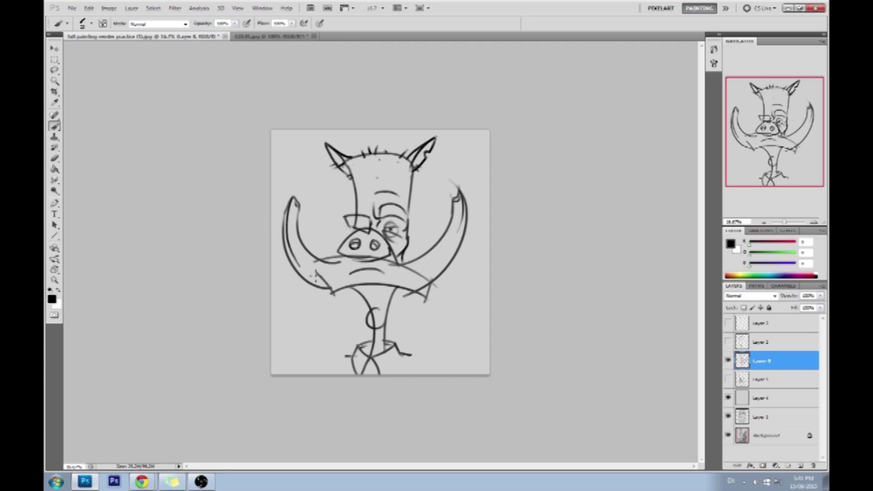
# Step: Clean up the left tusk's inner edge and contour line with the Eraser
pyautogui.press('e')
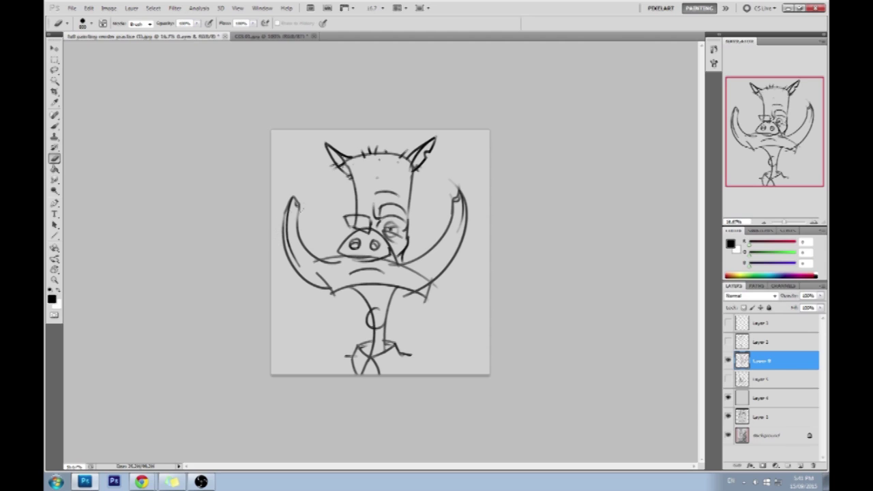
pyautogui.press('b')
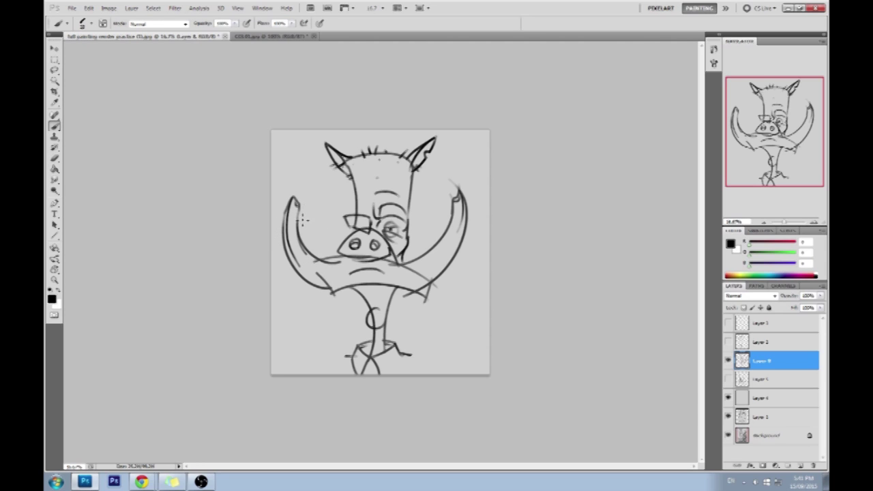
pyautogui.press('e')
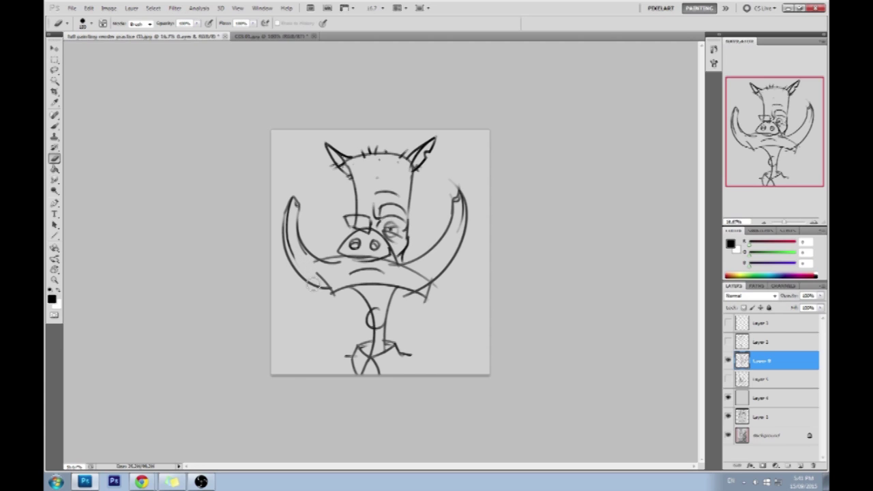
pyautogui.moveTo(302, 268); pyautogui.dragTo(290, 221)
pyautogui.moveTo(304, 265); pyautogui.dragTo(299, 264)
# Step: Fill the patch over the left eye with solid black and trim its edge with the Eraser
pyautogui.press('b')
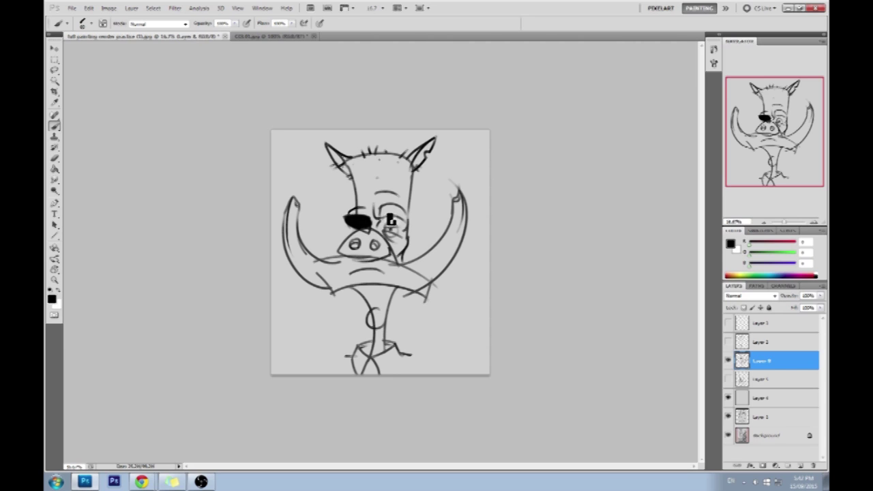
pyautogui.press('e')
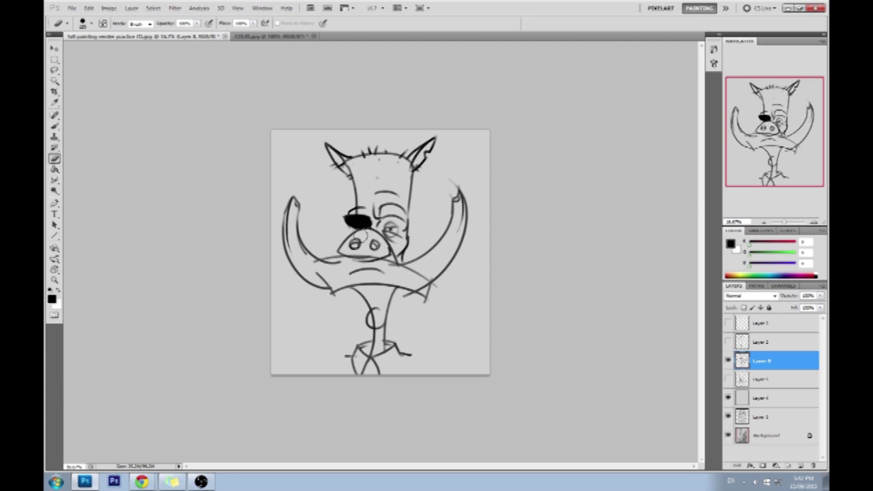
pyautogui.moveTo(341, 221); pyautogui.dragTo(356, 210)
# Step: Paint a thick solid black eyebrow above the right eye
pyautogui.press('b')
pyautogui.moveTo(396, 209)
pyautogui.mouseDown()
pyautogui.moveTo(385, 210)
pyautogui.moveTo(408, 211)
pyautogui.mouseUp()
pyautogui.press(']')
pyautogui.press(']')
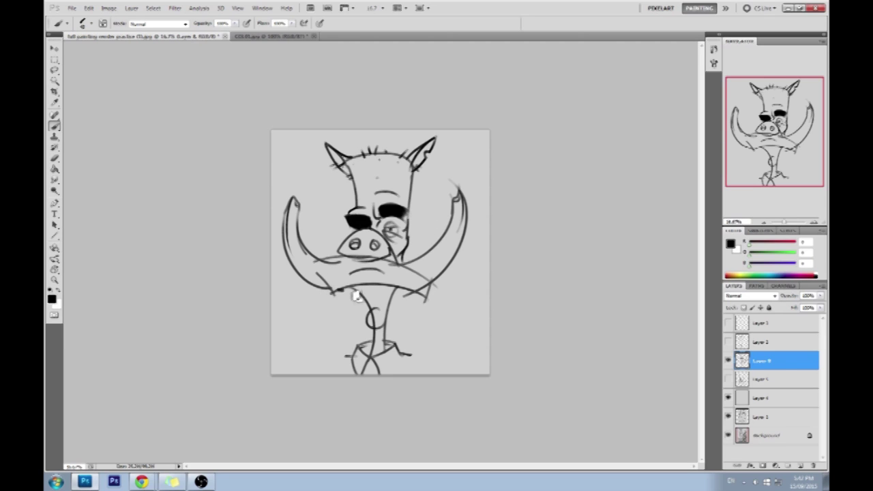
# Step: Undo the thick strokes under the jaw and draw thinner curves extending both tusks' lower edges beneath the jaw to the neck
pyautogui.hotkey('ctrl', 'alt', 'z')
pyautogui.hotkey('ctrl', 'alt', 'z')
pyautogui.moveTo(414, 294); pyautogui.dragTo(394, 296)
pyautogui.moveTo(369, 302); pyautogui.dragTo(306, 276)
pyautogui.hotkey('ctrl', 'z')
pyautogui.moveTo(369, 302); pyautogui.dragTo(307, 280)
pyautogui.hotkey('ctrl', 'z')
pyautogui.moveTo(369, 303); pyautogui.dragTo(296, 274)
pyautogui.hotkey('ctrl', 'z')
pyautogui.moveTo(369, 302); pyautogui.dragTo(306, 279)
pyautogui.hotkey('ctrl', 'z')
pyautogui.moveTo(368, 302); pyautogui.dragTo(300, 276)
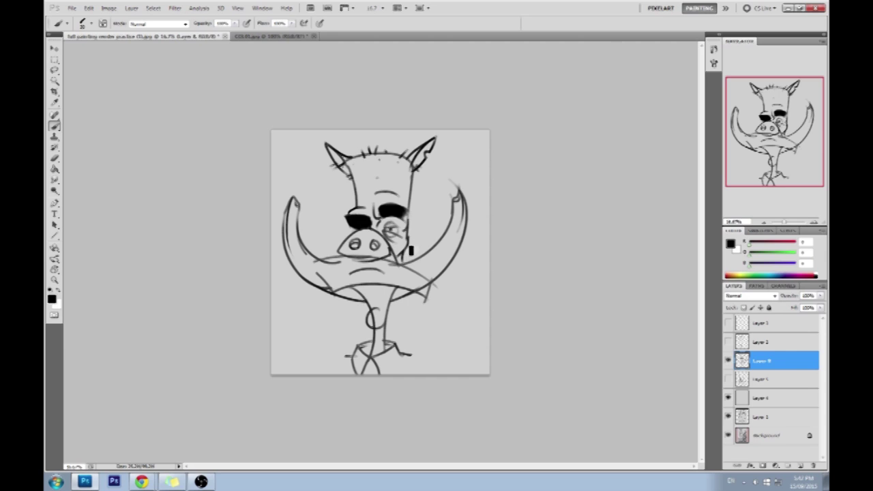
# Step: Erase the overlapping line where the left tusk's inner edge meets the upper lip
pyautogui.press('e')
pyautogui.moveTo(340, 261); pyautogui.dragTo(328, 265)
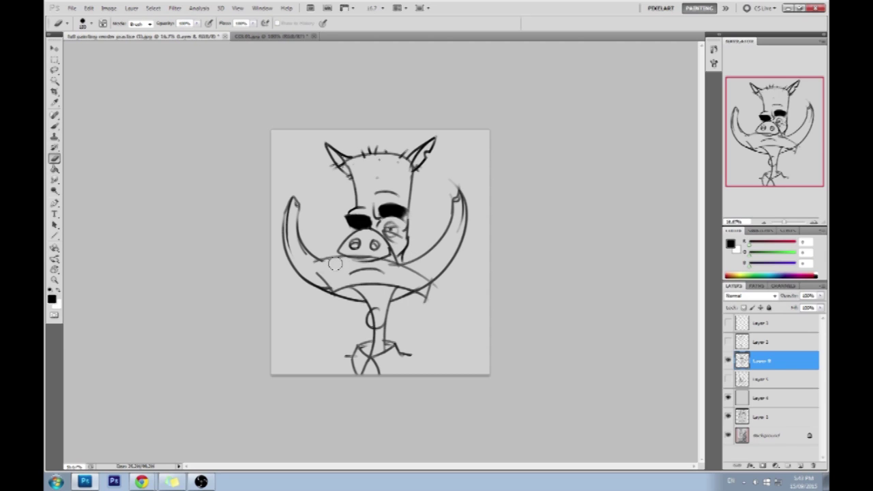
pyautogui.press('b')
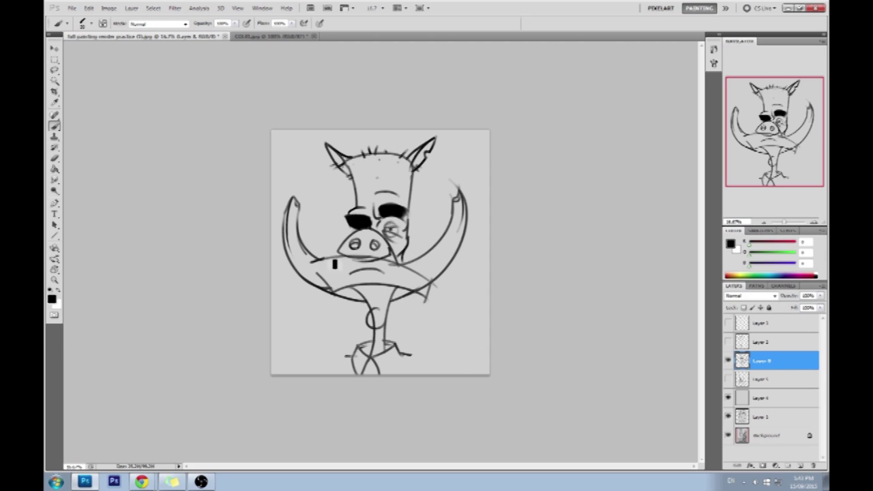
# Step: Try sharpening the jaw's left corner and erasing the tusk lines around and beneath the jaw
pyautogui.moveTo(310, 264); pyautogui.dragTo(319, 274)
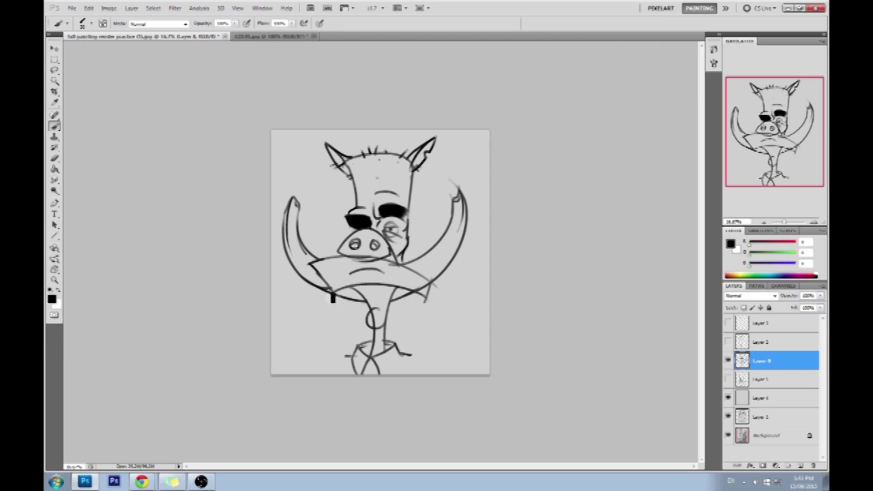
pyautogui.press('e')
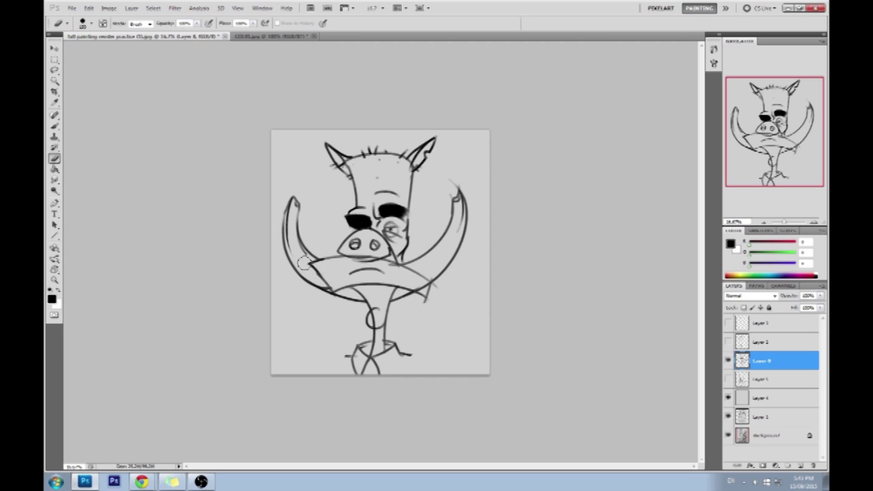
pyautogui.moveTo(306, 266); pyautogui.dragTo(326, 289)
pyautogui.moveTo(387, 267); pyautogui.dragTo(349, 254)
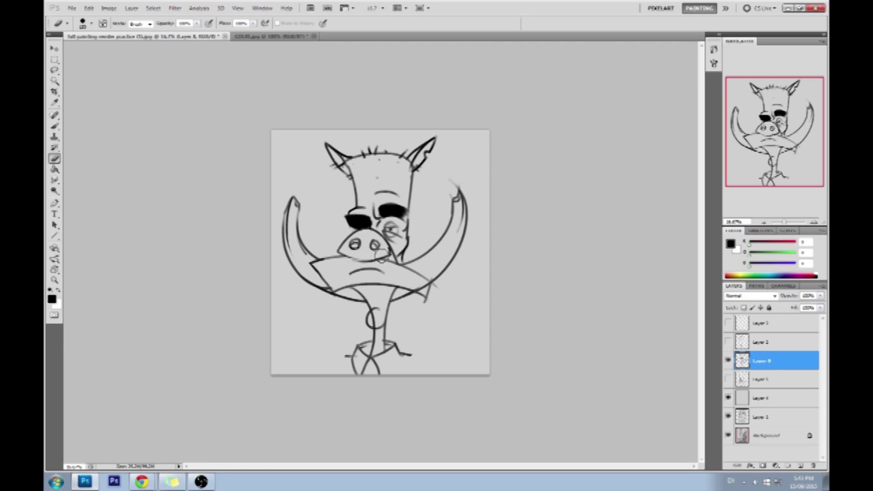
pyautogui.moveTo(435, 287); pyautogui.dragTo(441, 285)
pyautogui.moveTo(347, 301); pyautogui.dragTo(364, 304)
pyautogui.moveTo(403, 297)
pyautogui.mouseDown()
pyautogui.moveTo(396, 302)
pyautogui.moveTo(415, 297)
pyautogui.mouseUp()
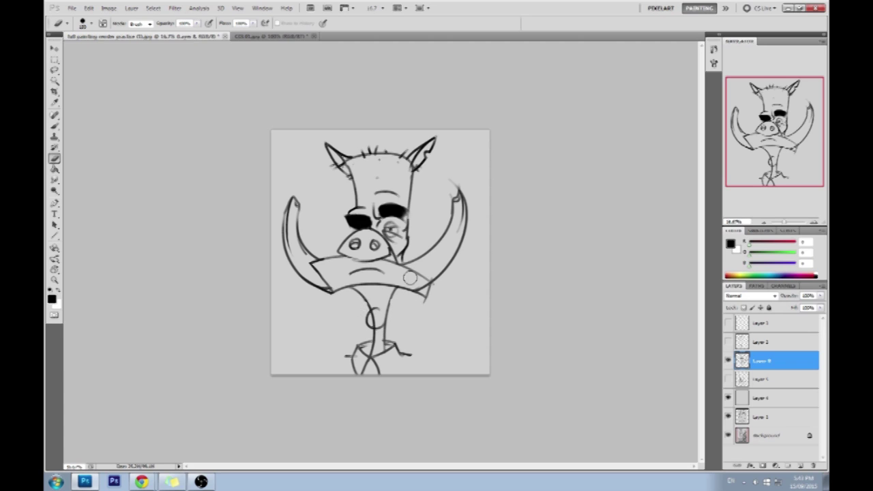
# Step: Revert the drawing through its history to the brush stroke before the tusk curves were extended beneath the jaw
pyautogui.click(713, 49)
pyautogui.moveTo(701, 294); pyautogui.dragTo(702, 282)
pyautogui.click(667, 235)
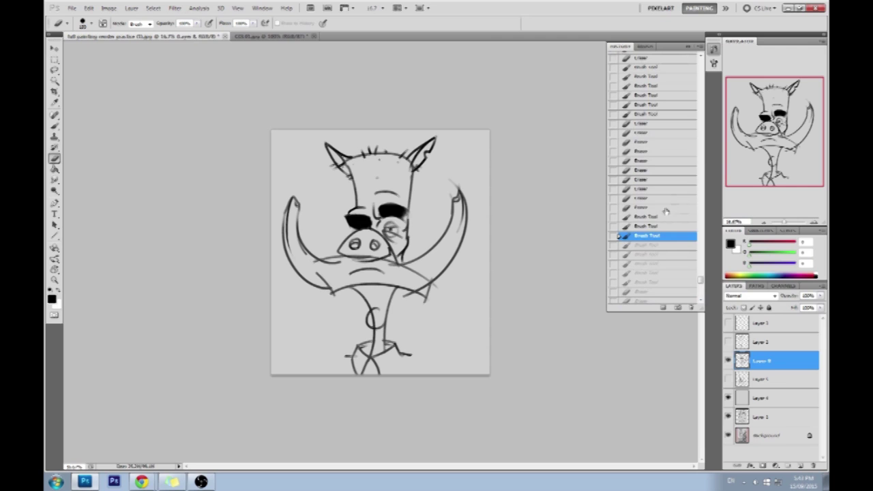
pyautogui.click(657, 189)
pyautogui.click(666, 220)
pyautogui.click(661, 251)
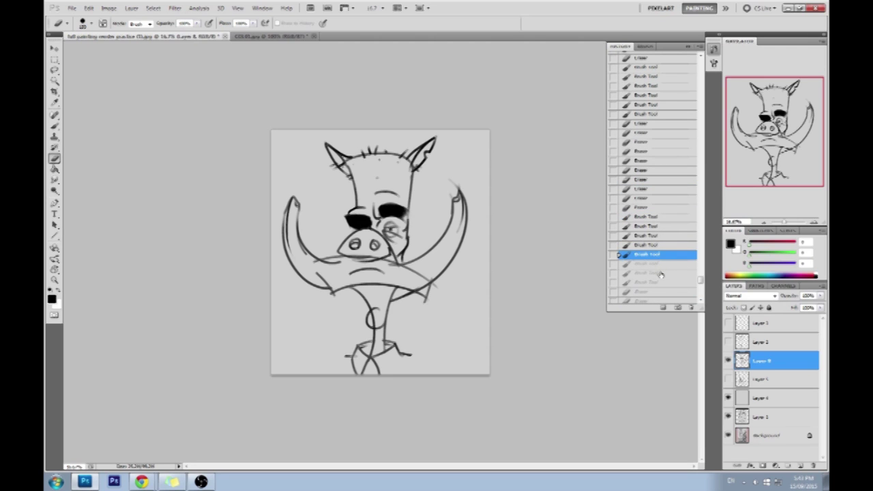
pyautogui.click(654, 236)
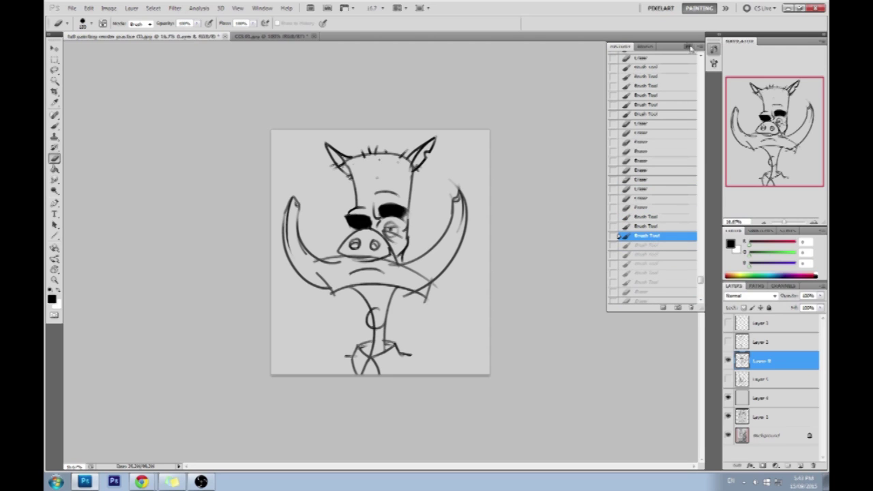
pyautogui.click(689, 46)
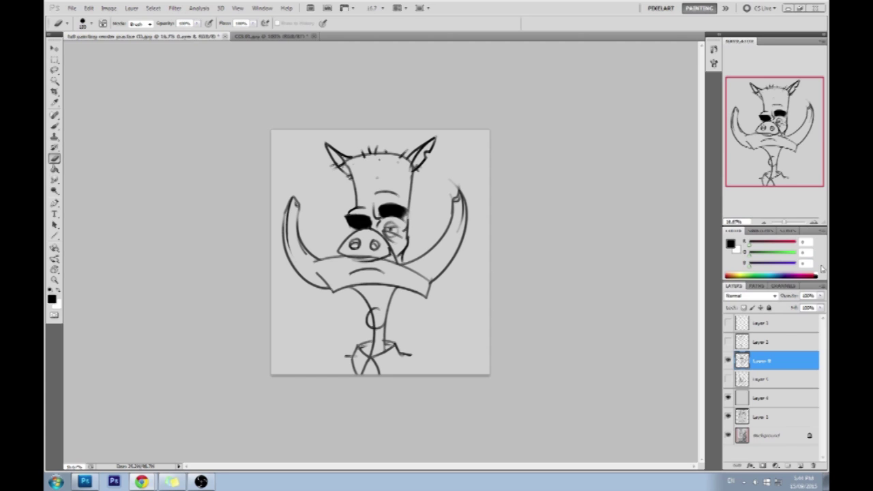
# Step: Hide the warthog layer and add a new empty layer for another character sketch
pyautogui.click(728, 361)
pyautogui.click(801, 465)
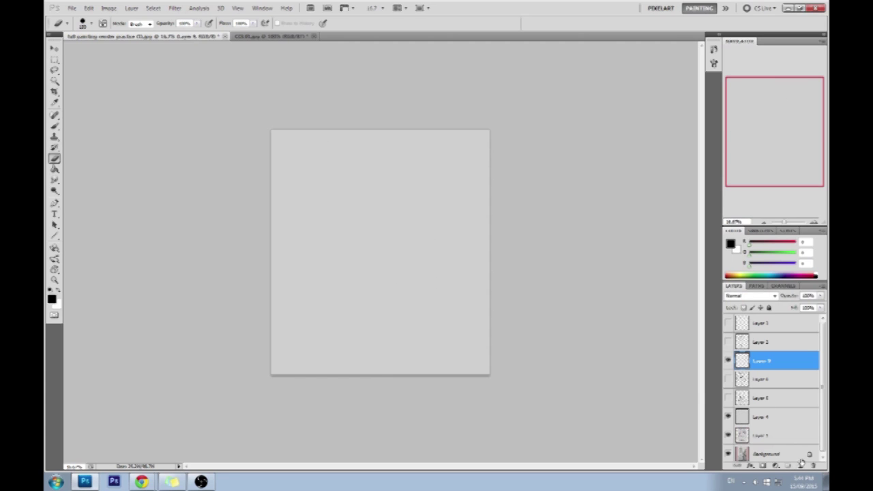
pyautogui.hotkey('ctrl', '+')
pyautogui.press('b')
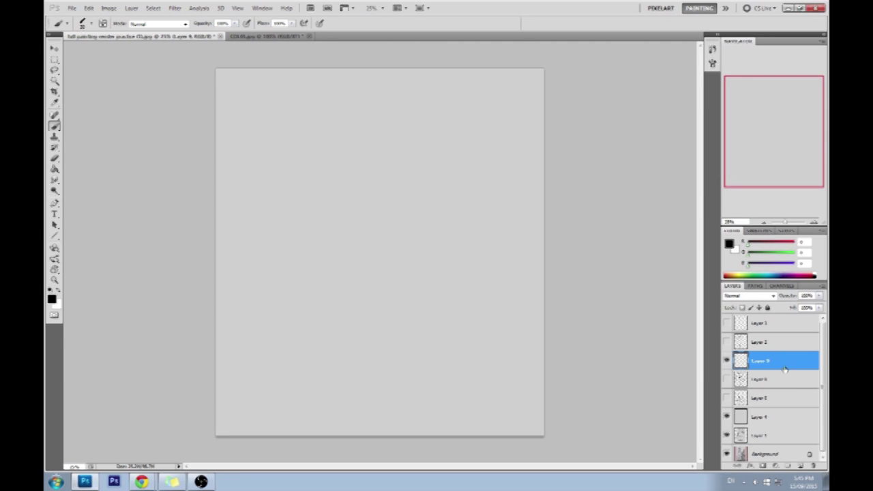
pyautogui.click(799, 465)
pyautogui.press('Delete')
# Step: Sketch a figure's tapered body with long curves, plus a raised left arm and a bent right arm
pyautogui.moveTo(346, 395)
pyautogui.mouseDown()
pyautogui.moveTo(312, 289)
pyautogui.moveTo(318, 190)
pyautogui.mouseUp()
pyautogui.moveTo(349, 395); pyautogui.dragTo(334, 176)
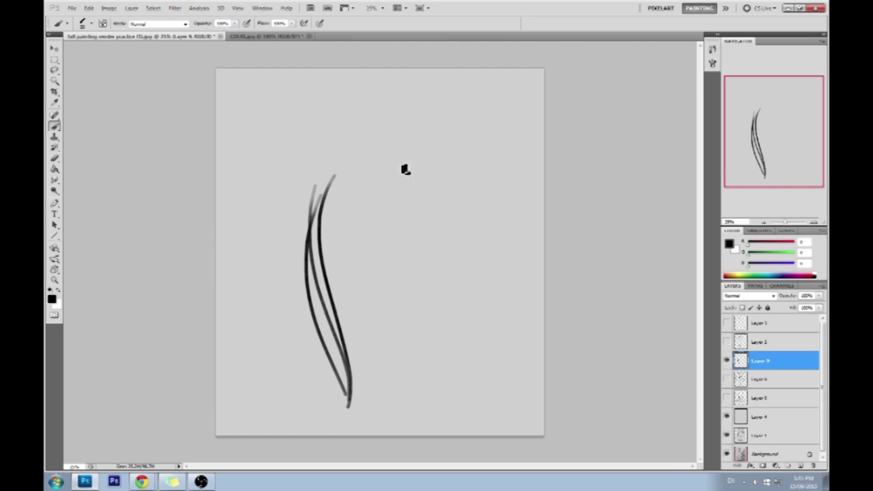
pyautogui.moveTo(353, 407); pyautogui.dragTo(327, 186)
pyautogui.moveTo(352, 412)
pyautogui.mouseDown()
pyautogui.moveTo(329, 199)
pyautogui.moveTo(433, 238)
pyautogui.moveTo(400, 300)
pyautogui.mouseUp()
pyautogui.moveTo(328, 194)
pyautogui.mouseDown()
pyautogui.moveTo(281, 197)
pyautogui.moveTo(279, 120)
pyautogui.moveTo(300, 109)
pyautogui.mouseUp()
pyautogui.hotkey('ctrl', 'z')
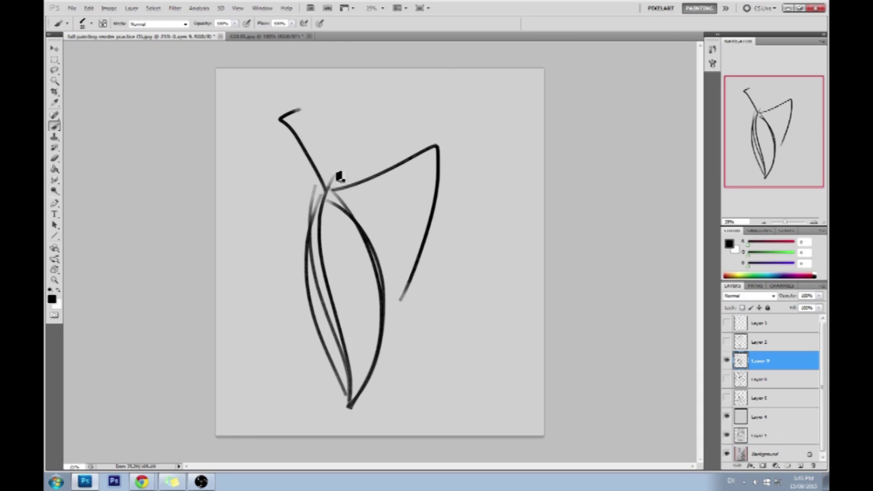
# Step: Draw an oval head with an eye band, a large loop over the left side and a second outer right arm curve
pyautogui.moveTo(334, 176)
pyautogui.mouseDown()
pyautogui.moveTo(379, 142)
pyautogui.moveTo(374, 122)
pyautogui.mouseUp()
pyautogui.moveTo(319, 145)
pyautogui.mouseDown()
pyautogui.moveTo(374, 153)
pyautogui.moveTo(380, 136)
pyautogui.moveTo(313, 141)
pyautogui.mouseUp()
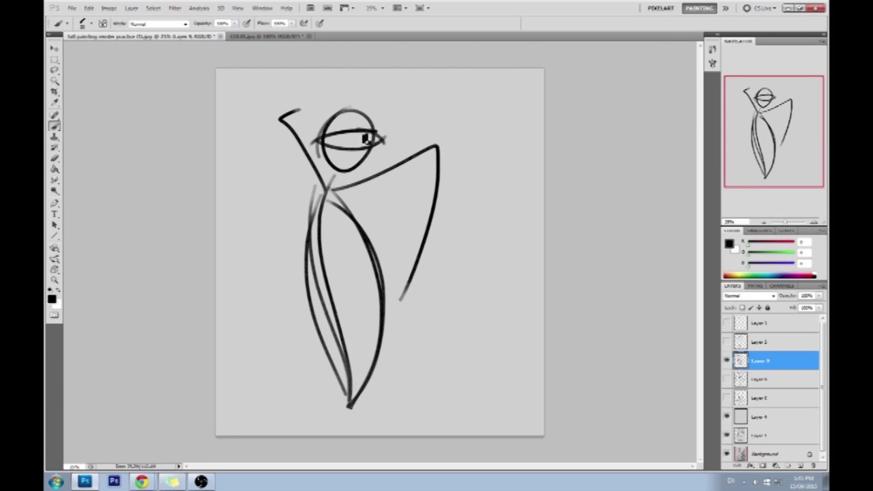
pyautogui.moveTo(315, 174)
pyautogui.mouseDown()
pyautogui.moveTo(315, 287)
pyautogui.moveTo(342, 182)
pyautogui.moveTo(386, 341)
pyautogui.mouseUp()
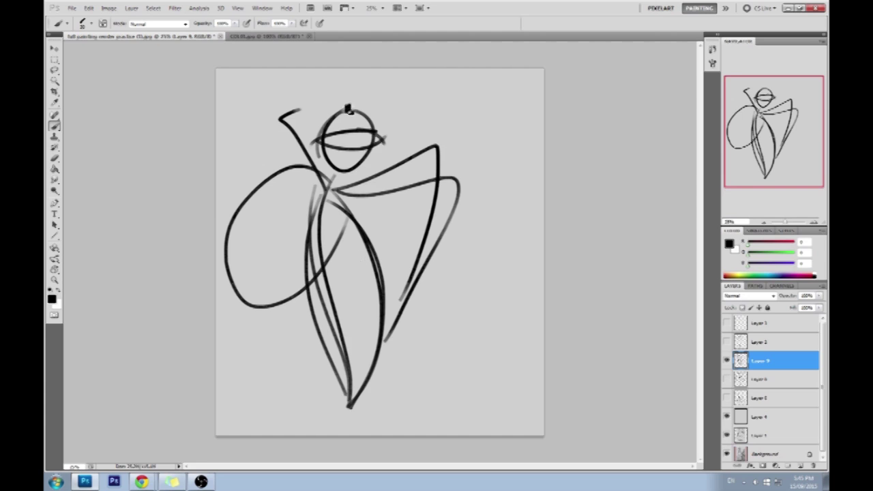
# Step: Add slanted eyes and brows to the masked face and curved cowl lines around the lower head
pyautogui.moveTo(337, 138); pyautogui.dragTo(357, 141)
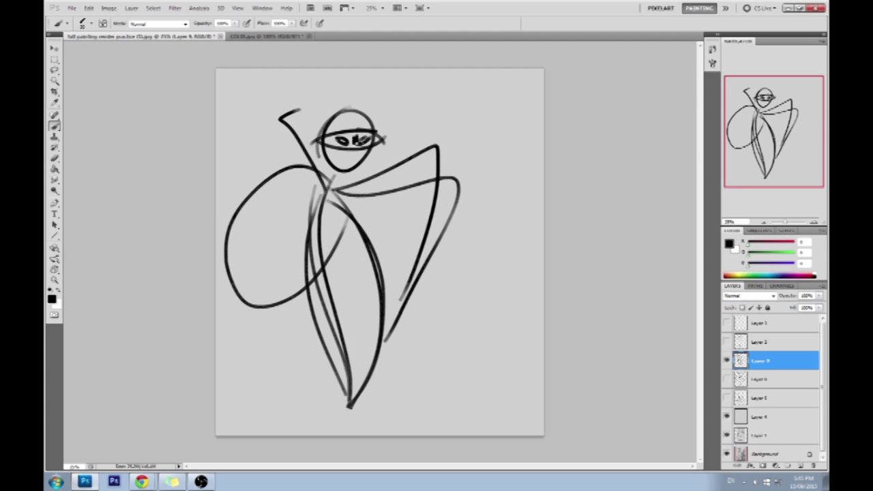
pyautogui.moveTo(332, 127); pyautogui.dragTo(373, 130)
pyautogui.hotkey('ctrl', 'alt', 'z')
pyautogui.hotkey('ctrl', 'alt', 'z')
pyautogui.moveTo(327, 112); pyautogui.dragTo(335, 107)
pyautogui.moveTo(337, 156)
pyautogui.mouseDown()
pyautogui.moveTo(342, 176)
pyautogui.moveTo(327, 173)
pyautogui.moveTo(376, 156)
pyautogui.moveTo(384, 166)
pyautogui.mouseUp()
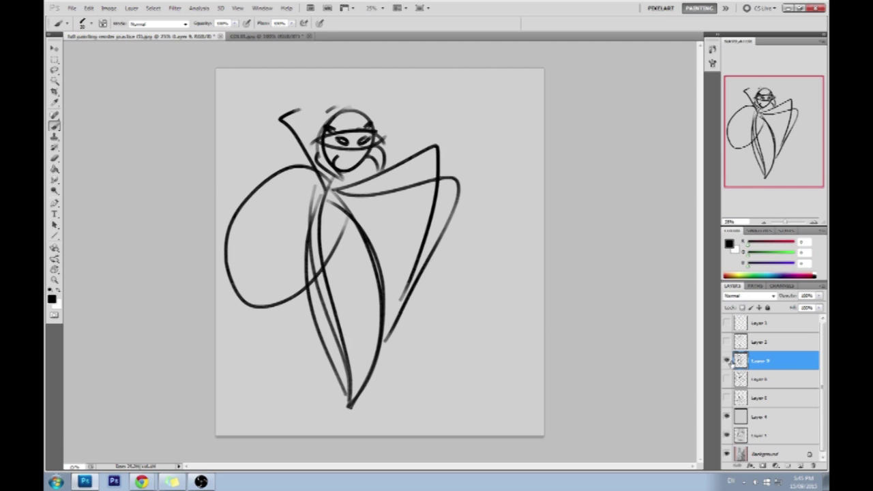
# Step: Move the masked figure towards the canvas centre and hide its layer
pyautogui.press('v')
pyautogui.moveTo(411, 238); pyautogui.dragTo(444, 242)
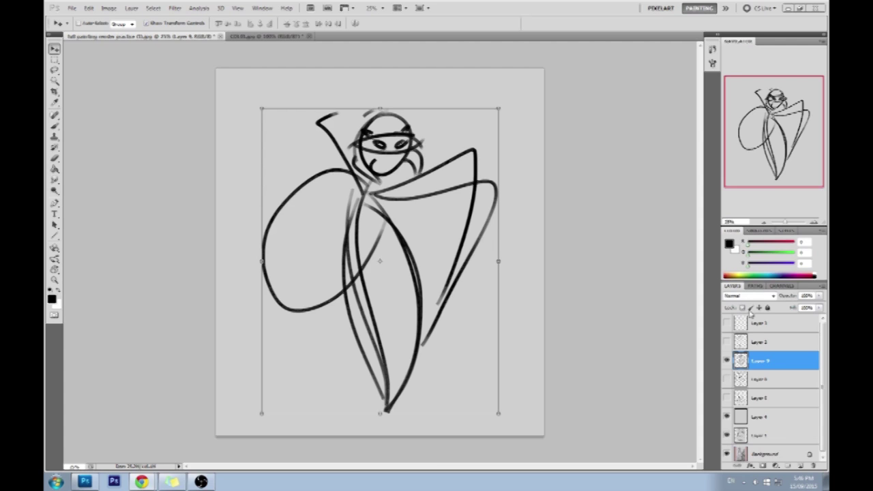
pyautogui.click(727, 361)
# Step: Add a new empty layer directly above the hidden warthog layer for a brush sketch
pyautogui.press('b')
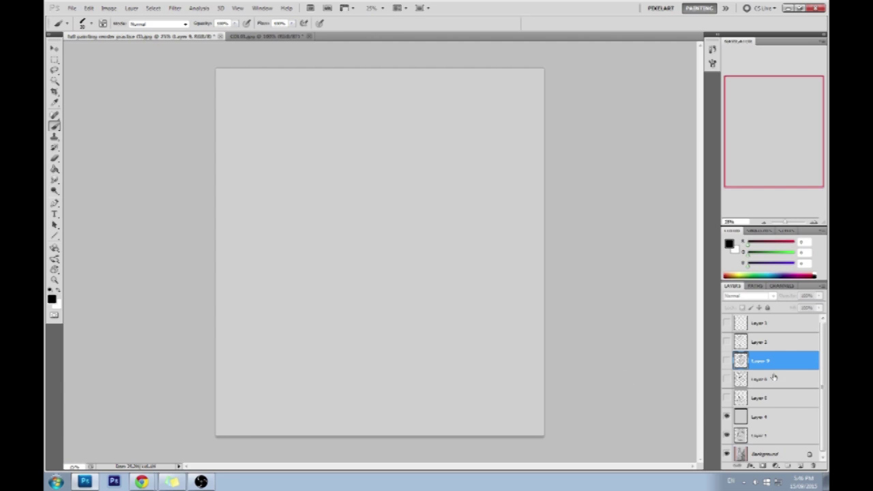
pyautogui.click(774, 378)
pyautogui.click(800, 465)
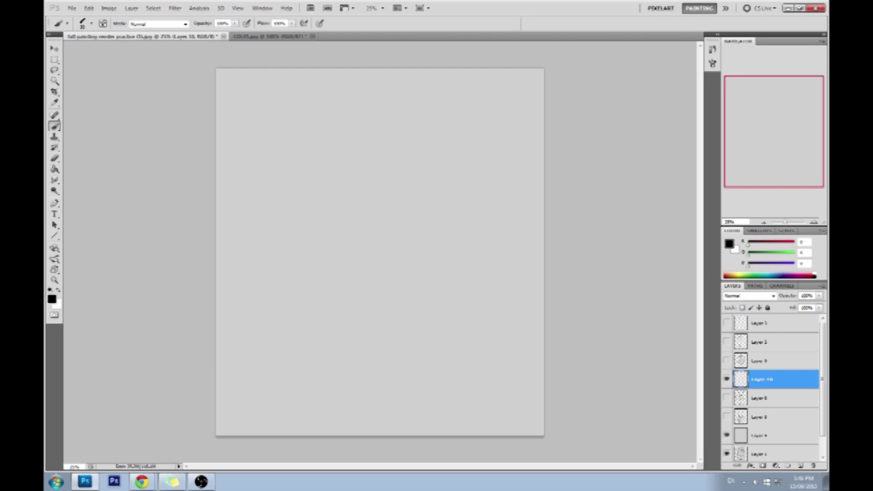
pyautogui.hotkey('alt', 'Tab')
pyautogui.moveTo(373, 244)
pyautogui.mouseDown()
pyautogui.moveTo(339, 182)
pyautogui.moveTo(409, 275)
pyautogui.mouseUp()
pyautogui.hotkey('ctrl', 'z')
pyautogui.hotkey('ctrl', 'z')
# Step: Set the foreground colour to dark grey #323232
pyautogui.click(731, 245)
pyautogui.moveTo(531, 300)
pyautogui.mouseDown()
pyautogui.moveTo(505, 304)
pyautogui.moveTo(502, 287)
pyautogui.mouseUp()
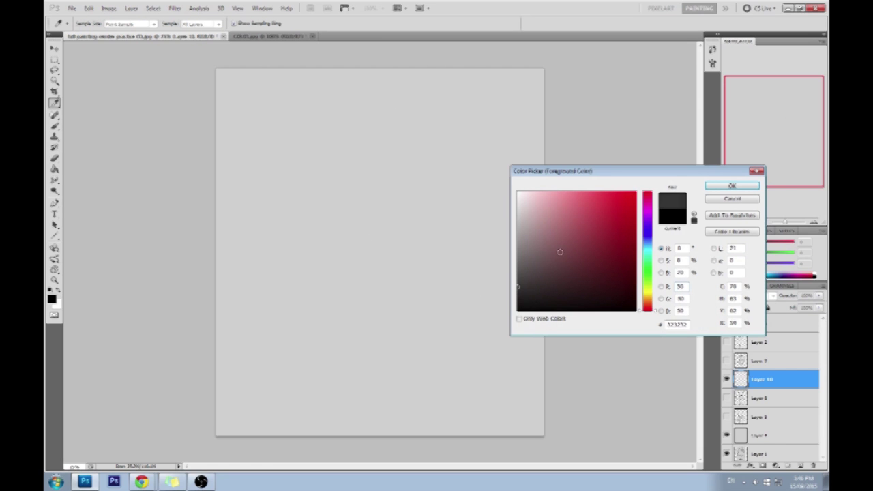
pyautogui.click(723, 187)
pyautogui.moveTo(390, 256)
pyautogui.mouseDown()
pyautogui.moveTo(432, 188)
pyautogui.moveTo(341, 90)
pyautogui.mouseUp()
pyautogui.hotkey('ctrl', 'z')
pyautogui.moveTo(351, 247); pyautogui.dragTo(354, 171)
pyautogui.hotkey('ctrl', 'z')
pyautogui.moveTo(378, 253); pyautogui.dragTo(347, 211)
pyautogui.hotkey('ctrl', 'z')
pyautogui.hotkey('ctrl', 'z')
pyautogui.moveTo(390, 279)
pyautogui.mouseDown()
pyautogui.moveTo(411, 120)
pyautogui.moveTo(360, 202)
pyautogui.moveTo(409, 246)
pyautogui.mouseUp()
pyautogui.hotkey('ctrl', 'z')
pyautogui.hotkey('ctrl', 'z')
# Step: Draw a tall oval grasshopper head with an eye bulge on its upper left edge, consulting the grasshopper reference photo
pyautogui.moveTo(385, 281)
pyautogui.mouseDown()
pyautogui.moveTo(407, 132)
pyautogui.moveTo(402, 259)
pyautogui.mouseUp()
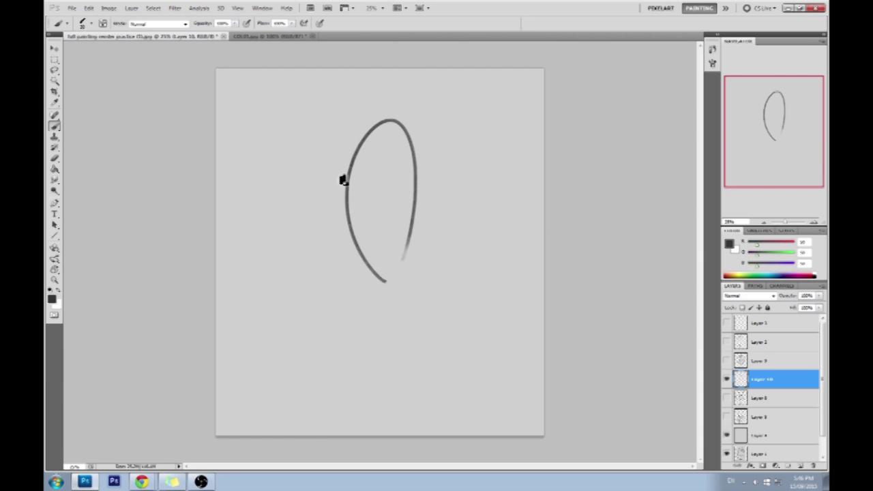
pyautogui.moveTo(352, 151); pyautogui.dragTo(345, 225)
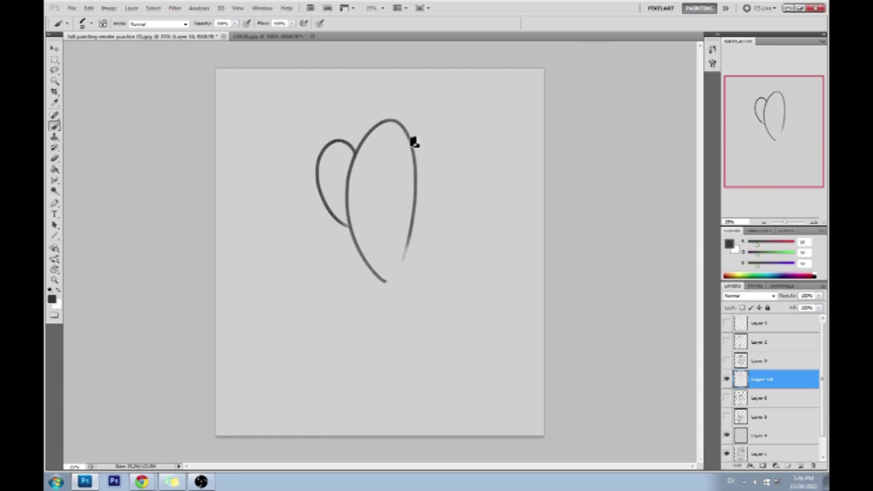
pyautogui.hotkey('ctrl', 'z')
pyautogui.moveTo(362, 140); pyautogui.dragTo(335, 190)
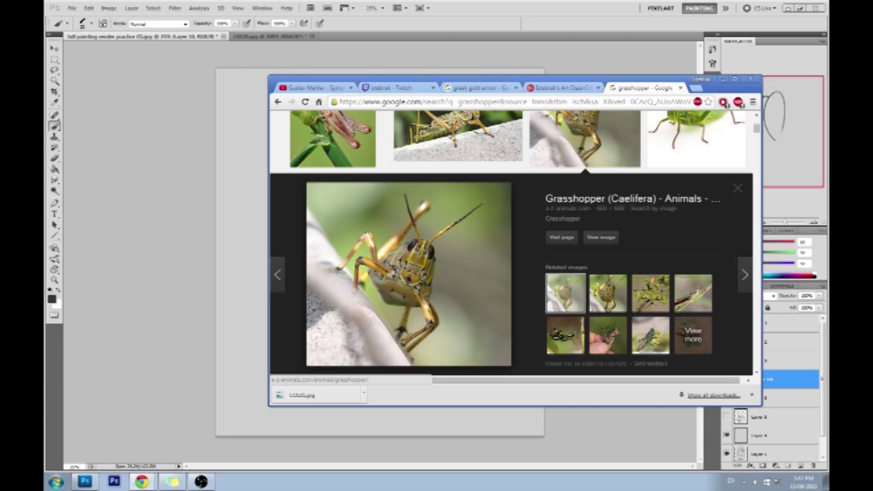
pyautogui.hotkey('alt', 'Tab')
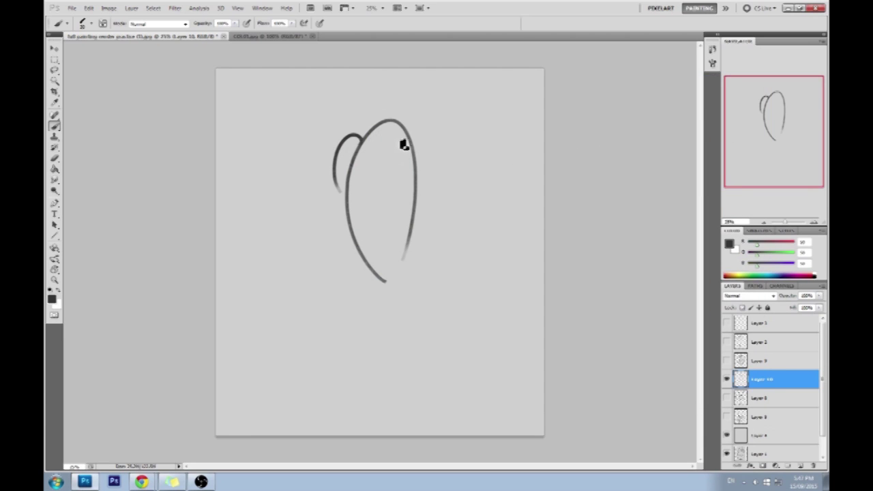
# Step: Try a wide oval eye with a lower lid line over the head's right edge and undo both eyes
pyautogui.moveTo(400, 156)
pyautogui.mouseDown()
pyautogui.moveTo(395, 212)
pyautogui.moveTo(408, 163)
pyautogui.moveTo(438, 153)
pyautogui.moveTo(433, 131)
pyautogui.moveTo(407, 148)
pyautogui.moveTo(411, 160)
pyautogui.moveTo(406, 150)
pyautogui.moveTo(401, 179)
pyautogui.moveTo(416, 197)
pyautogui.mouseUp()
pyautogui.hotkey('ctrl', 'z')
pyautogui.hotkey('ctrl', 'z')
pyautogui.hotkey('ctrl', 'z')
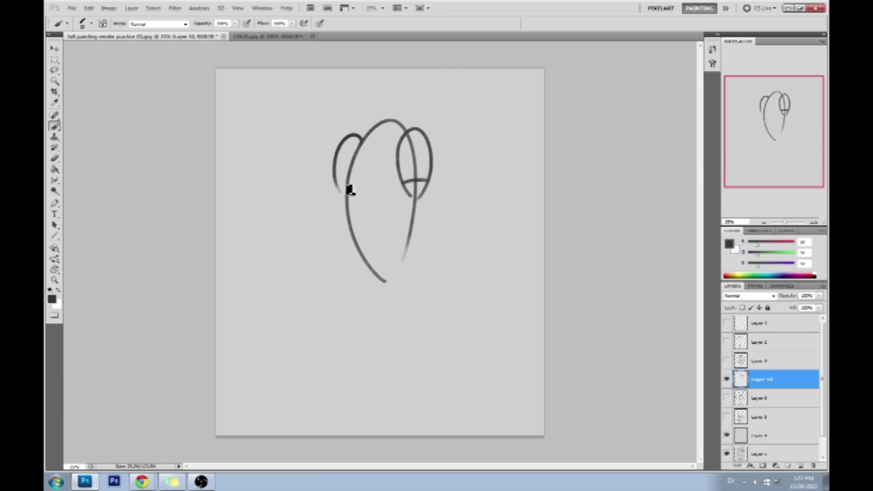
pyautogui.hotkey('ctrl', 'z')
pyautogui.hotkey('ctrl', 'z')
# Step: Redraw narrow eyes hugging both upper sides of the head, with a short slanted cheek line below the right eye
pyautogui.moveTo(361, 135); pyautogui.dragTo(343, 176)
pyautogui.moveTo(407, 135); pyautogui.dragTo(421, 168)
pyautogui.moveTo(411, 137); pyautogui.dragTo(413, 181)
pyautogui.hotkey('ctrl', 'z')
pyautogui.moveTo(411, 138); pyautogui.dragTo(412, 205)
# Step: Try small cheek lobes beneath both eyes and undo them
pyautogui.moveTo(359, 166); pyautogui.dragTo(347, 204)
pyautogui.moveTo(353, 170); pyautogui.dragTo(342, 202)
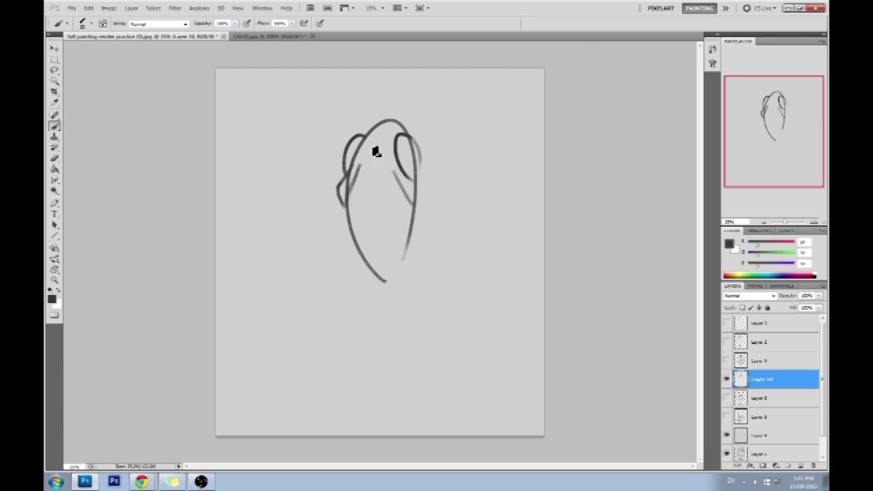
pyautogui.hotkey('ctrl', 'alt', 'z')
pyautogui.hotkey('ctrl', 'alt', 'z')
pyautogui.hotkey('ctrl', 'alt', 'z')
pyautogui.moveTo(354, 161); pyautogui.dragTo(346, 201)
pyautogui.hotkey('ctrl', 'alt', 'z')
pyautogui.moveTo(357, 162); pyautogui.dragTo(348, 196)
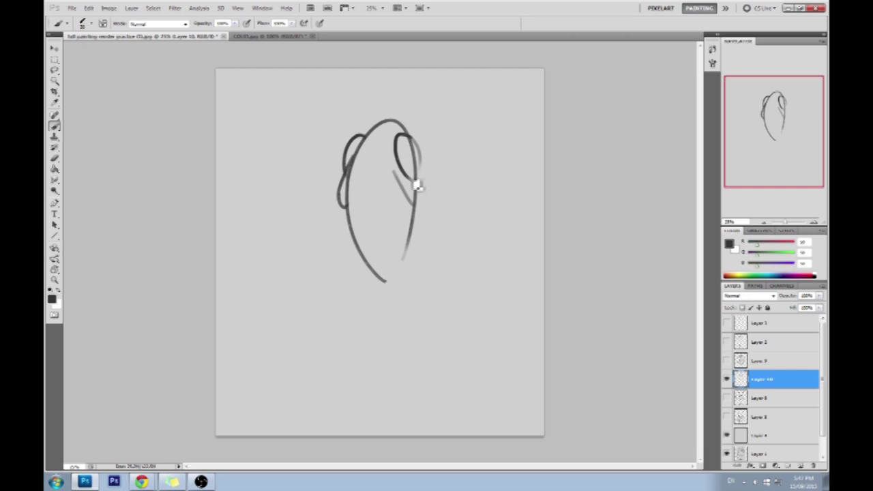
pyautogui.moveTo(408, 180); pyautogui.dragTo(423, 200)
pyautogui.hotkey('ctrl', 'alt', 'z')
pyautogui.hotkey('ctrl', 'alt', 'z')
pyautogui.hotkey('ctrl', 'alt', 'z')
pyautogui.hotkey('ctrl', 'alt', 'z')
# Step: Draw larger cheek lobes beneath both eyes, bulging slightly outside the head outline
pyautogui.moveTo(357, 156)
pyautogui.mouseDown()
pyautogui.moveTo(346, 203)
pyautogui.moveTo(348, 184)
pyautogui.moveTo(336, 204)
pyautogui.mouseUp()
pyautogui.hotkey('ctrl', 'alt', 'z')
pyautogui.moveTo(387, 171); pyautogui.dragTo(416, 216)
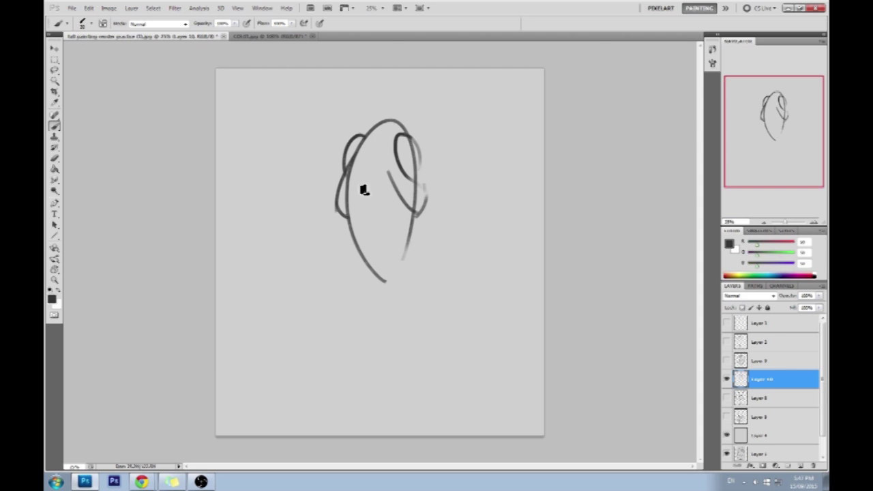
# Step: Draw a small V-shaped mark on the left side of the lower face, undoing the other trial strokes
pyautogui.moveTo(354, 199)
pyautogui.mouseDown()
pyautogui.moveTo(352, 208)
pyautogui.moveTo(371, 209)
pyautogui.moveTo(374, 230)
pyautogui.moveTo(357, 226)
pyautogui.moveTo(367, 228)
pyautogui.mouseUp()
pyautogui.hotkey('ctrl', 'alt', 'z')
pyautogui.hotkey('ctrl', 'alt', 'z')
pyautogui.hotkey('ctrl', 'alt', 'z')
pyautogui.hotkey('ctrl', 'alt', 'z')
pyautogui.press('e')
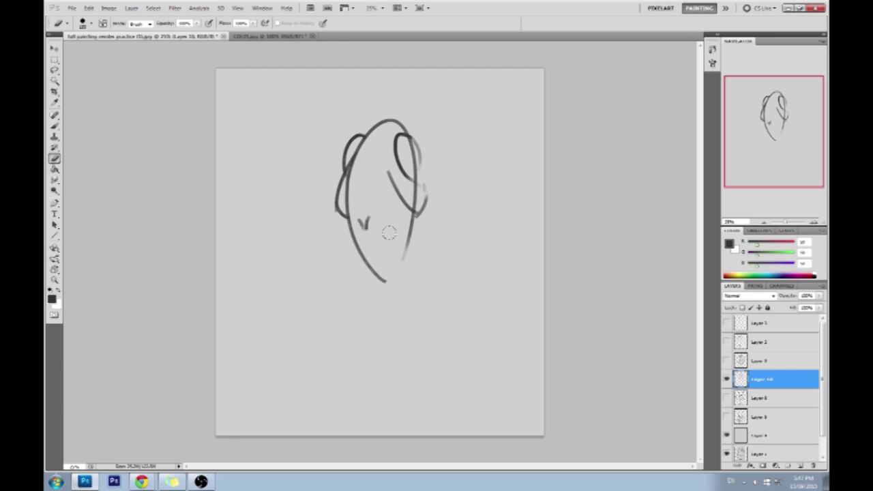
pyautogui.press('b')
pyautogui.press('e')
pyautogui.press('b')
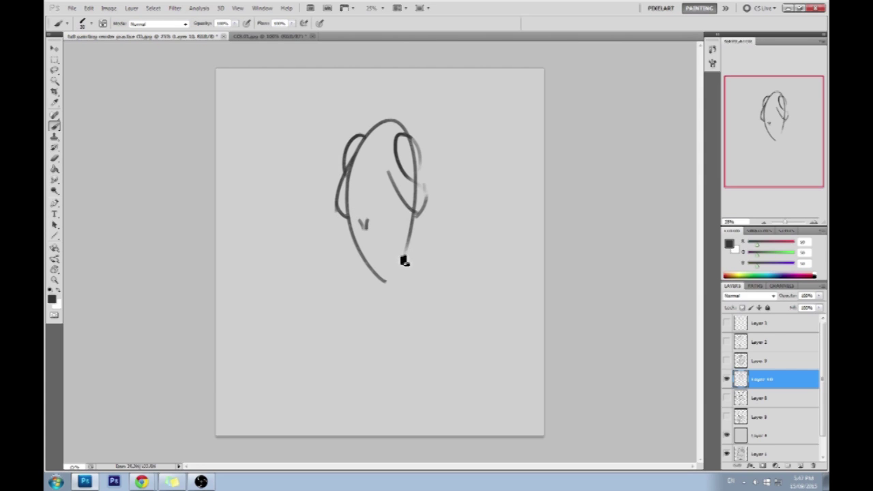
# Step: Draw a slanted crease down the right side of the lower face, undoing the rejected strokes
pyautogui.moveTo(379, 278); pyautogui.dragTo(392, 270)
pyautogui.hotkey('ctrl', 'z')
pyautogui.moveTo(375, 200); pyautogui.dragTo(396, 252)
pyautogui.hotkey('ctrl', 'z')
pyautogui.moveTo(381, 216); pyautogui.dragTo(397, 263)
# Step: Reinforce the lower left face contour and draw curved mandibles on both sides of the pointed mouth
pyautogui.moveTo(352, 214)
pyautogui.mouseDown()
pyautogui.moveTo(381, 282)
pyautogui.moveTo(381, 253)
pyautogui.moveTo(369, 236)
pyautogui.moveTo(374, 272)
pyautogui.moveTo(412, 263)
pyautogui.moveTo(378, 273)
pyautogui.moveTo(411, 281)
pyautogui.moveTo(405, 264)
pyautogui.moveTo(382, 292)
pyautogui.mouseUp()
pyautogui.moveTo(362, 262); pyautogui.dragTo(361, 279)
pyautogui.moveTo(407, 251); pyautogui.dragTo(399, 287)
pyautogui.hotkey('ctrl', 'z')
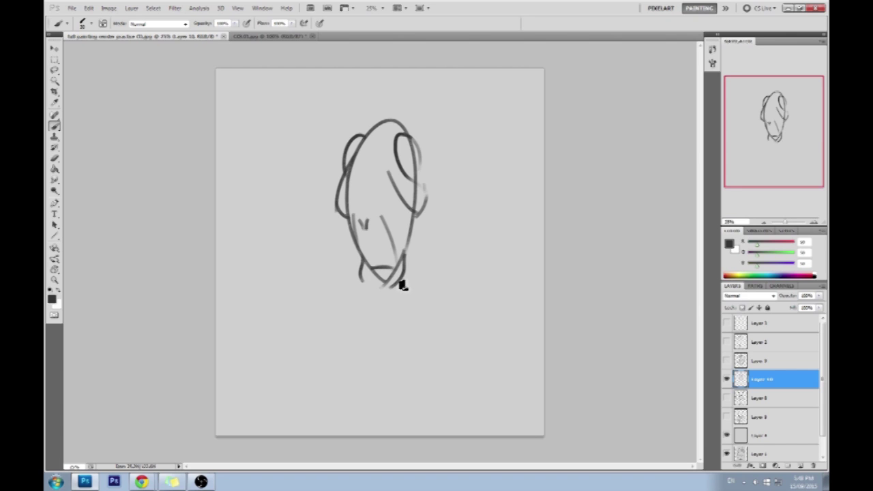
pyautogui.moveTo(361, 270); pyautogui.dragTo(371, 292)
pyautogui.hotkey('ctrl', 'z')
pyautogui.moveTo(389, 286); pyautogui.dragTo(397, 267)
# Step: Move the grasshopper head down and slightly left, and draw a rounded hat crown above it
pyautogui.press('v')
pyautogui.moveTo(387, 206); pyautogui.dragTo(376, 232)
pyautogui.press('b')
pyautogui.moveTo(299, 163); pyautogui.dragTo(308, 164)
pyautogui.hotkey('ctrl', 'z')
pyautogui.moveTo(360, 142)
pyautogui.mouseDown()
pyautogui.moveTo(388, 117)
pyautogui.moveTo(415, 138)
pyautogui.moveTo(408, 150)
pyautogui.mouseUp()
# Step: Draw a wide hat brim extending well past both sides of the head
pyautogui.moveTo(332, 175)
pyautogui.mouseDown()
pyautogui.moveTo(330, 143)
pyautogui.moveTo(405, 172)
pyautogui.mouseUp()
pyautogui.hotkey('ctrl', 'z')
pyautogui.moveTo(334, 169); pyautogui.dragTo(457, 167)
pyautogui.moveTo(409, 180); pyautogui.dragTo(464, 171)
# Step: Hatch frayed straw strokes on both brim ends and the sides of the hat crown
pyautogui.moveTo(281, 137); pyautogui.dragTo(323, 153)
pyautogui.moveTo(295, 129); pyautogui.dragTo(334, 153)
pyautogui.moveTo(471, 158)
pyautogui.mouseDown()
pyautogui.moveTo(506, 157)
pyautogui.moveTo(408, 153)
pyautogui.moveTo(435, 180)
pyautogui.mouseUp()
pyautogui.moveTo(413, 110)
pyautogui.mouseDown()
pyautogui.moveTo(398, 149)
pyautogui.moveTo(412, 114)
pyautogui.mouseUp()
pyautogui.hotkey('ctrl', 'alt', 'z')
pyautogui.hotkey('ctrl', 'alt', 'z')
pyautogui.moveTo(402, 147)
pyautogui.mouseDown()
pyautogui.moveTo(410, 113)
pyautogui.moveTo(412, 133)
pyautogui.moveTo(383, 130)
pyautogui.moveTo(372, 139)
pyautogui.mouseUp()
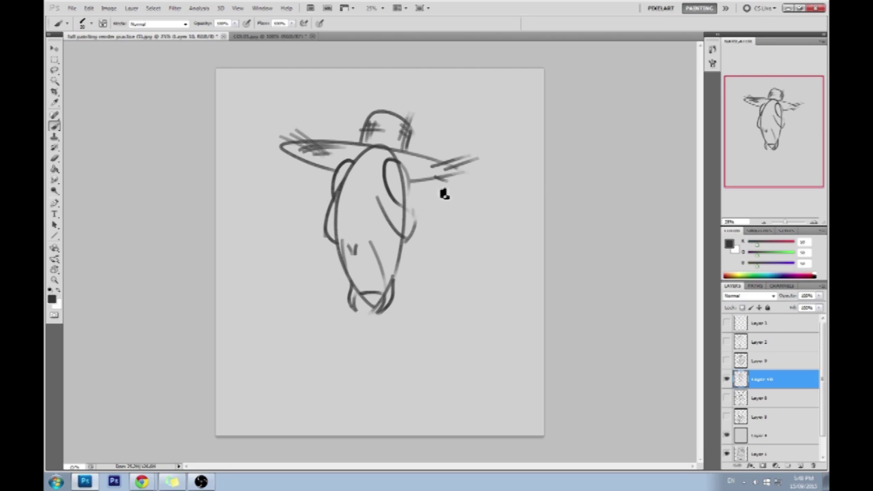
# Step: Try extra strokes above the right side of the hat brim and undo them
pyautogui.moveTo(442, 137); pyautogui.dragTo(422, 146)
pyautogui.moveTo(462, 126); pyautogui.dragTo(421, 146)
pyautogui.moveTo(421, 146); pyautogui.dragTo(440, 150)
pyautogui.hotkey('ctrl', 'alt', 'z')
pyautogui.hotkey('ctrl', 'alt', 'z')
pyautogui.hotkey('ctrl', 'alt', 'z')
# Step: Try several body lines beneath the head and undo them
pyautogui.moveTo(288, 368)
pyautogui.mouseDown()
pyautogui.moveTo(318, 346)
pyautogui.moveTo(431, 362)
pyautogui.moveTo(421, 365)
pyautogui.mouseUp()
pyautogui.hotkey('ctrl', 'alt', 'z')
pyautogui.hotkey('ctrl', 'alt', 'z')
pyautogui.hotkey('ctrl', 'alt', 'z')
pyautogui.hotkey('ctrl', 'alt', 'z')
pyautogui.moveTo(352, 412); pyautogui.dragTo(397, 456)
pyautogui.moveTo(352, 405)
pyautogui.mouseDown()
pyautogui.moveTo(374, 442)
pyautogui.moveTo(404, 423)
pyautogui.moveTo(397, 436)
pyautogui.mouseUp()
pyautogui.hotkey('ctrl', 'alt', 'z')
pyautogui.hotkey('ctrl', 'alt', 'z')
pyautogui.hotkey('ctrl', 'alt', 'z')
pyautogui.moveTo(344, 428); pyautogui.dragTo(414, 431)
pyautogui.hotkey('ctrl', 'alt', 'z')
# Step: Draw a curved neck and spine line from the jaw to the canvas's lower edge, with an oval torso around it
pyautogui.moveTo(399, 280); pyautogui.dragTo(390, 434)
pyautogui.hotkey('ctrl', 'alt', 'z')
pyautogui.moveTo(393, 276); pyautogui.dragTo(420, 426)
pyautogui.hotkey('ctrl', 'alt', 'z')
pyautogui.moveTo(397, 280); pyautogui.dragTo(390, 467)
pyautogui.moveTo(393, 356); pyautogui.dragTo(449, 353)
pyautogui.hotkey('ctrl', 'alt', 'z')
pyautogui.moveTo(415, 319)
pyautogui.mouseDown()
pyautogui.moveTo(411, 386)
pyautogui.moveTo(432, 413)
pyautogui.mouseUp()
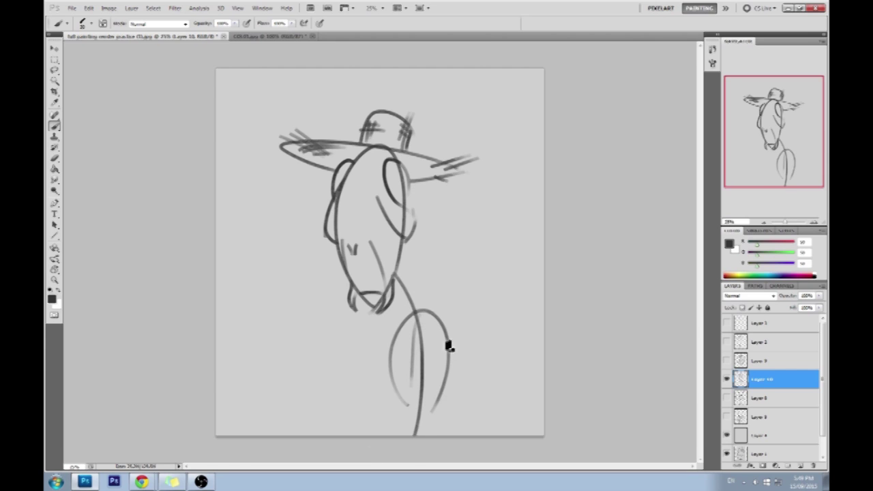
# Step: Draw small shoulder ovals on both sides of the torso and sketch collar lines across its upper end
pyautogui.moveTo(379, 365); pyautogui.dragTo(396, 373)
pyautogui.moveTo(449, 358)
pyautogui.mouseDown()
pyautogui.moveTo(462, 364)
pyautogui.moveTo(448, 370)
pyautogui.mouseUp()
pyautogui.hotkey('ctrl', 'z')
pyautogui.moveTo(433, 308); pyautogui.dragTo(425, 326)
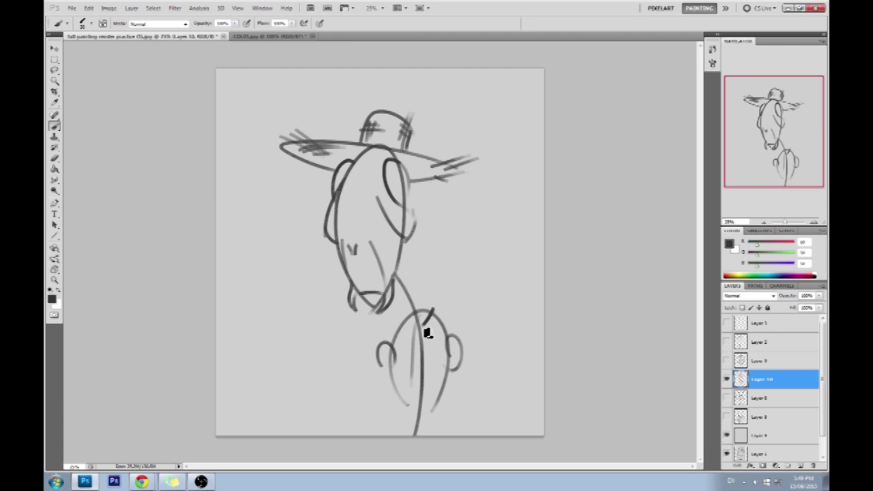
pyautogui.moveTo(401, 351)
pyautogui.mouseDown()
pyautogui.moveTo(398, 319)
pyautogui.moveTo(437, 317)
pyautogui.moveTo(447, 335)
pyautogui.moveTo(442, 323)
pyautogui.moveTo(403, 362)
pyautogui.moveTo(421, 356)
pyautogui.moveTo(416, 401)
pyautogui.mouseUp()
pyautogui.hotkey('ctrl', 'z')
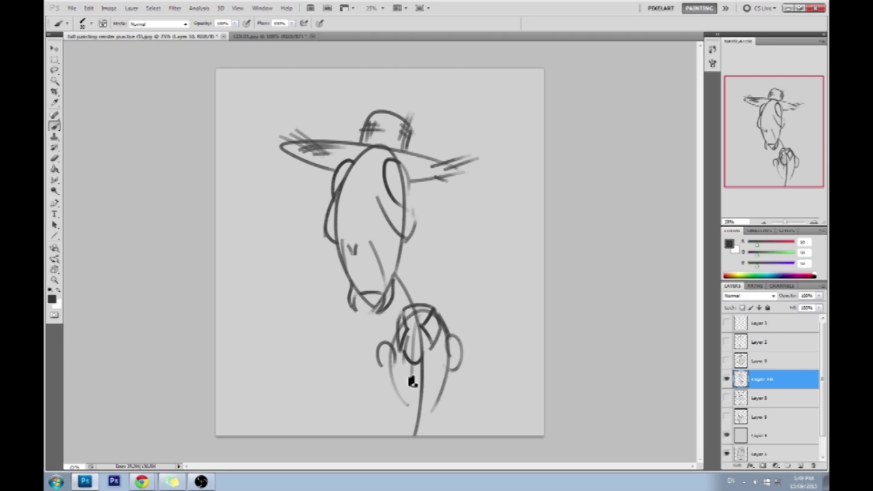
# Step: Outline the neck with darker lines running from beneath the jaw to the collar
pyautogui.moveTo(408, 358); pyautogui.dragTo(402, 398)
pyautogui.hotkey('ctrl', 'z')
pyautogui.moveTo(402, 295); pyautogui.dragTo(406, 302)
pyautogui.moveTo(399, 257)
pyautogui.mouseDown()
pyautogui.moveTo(422, 308)
pyautogui.moveTo(414, 306)
pyautogui.mouseUp()
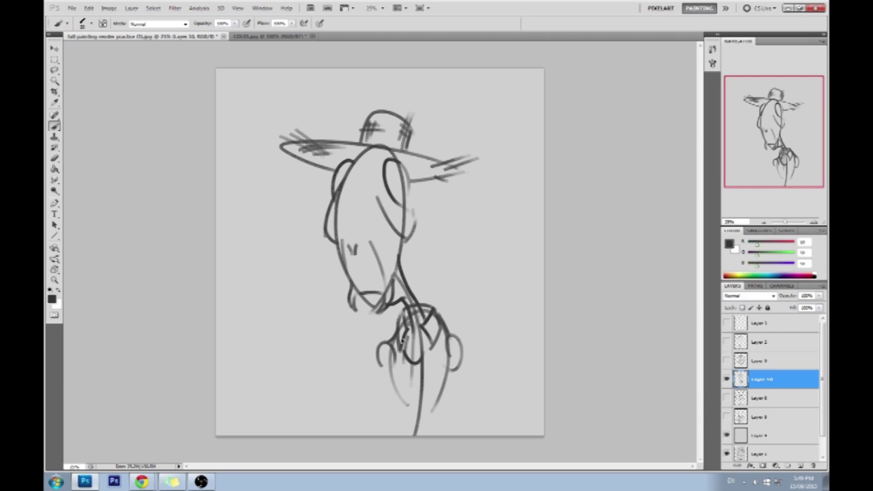
# Step: Erase the shoulder ovals and draw sloping shoulders with a bent arm ending in an oval hand beneath the head
pyautogui.press('e')
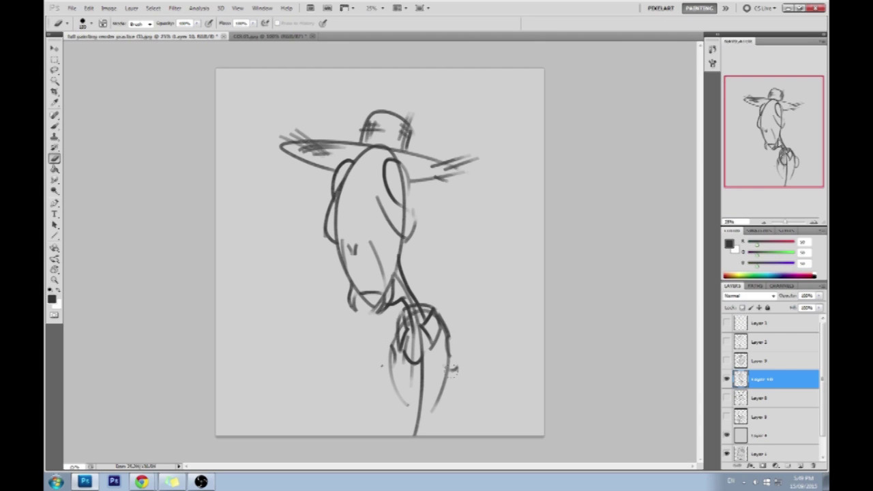
pyautogui.press('b')
pyautogui.moveTo(439, 317); pyautogui.dragTo(455, 345)
pyautogui.moveTo(393, 347)
pyautogui.mouseDown()
pyautogui.moveTo(368, 415)
pyautogui.moveTo(339, 375)
pyautogui.mouseUp()
pyautogui.hotkey('ctrl', 'z')
pyautogui.moveTo(395, 344)
pyautogui.mouseDown()
pyautogui.moveTo(381, 407)
pyautogui.moveTo(355, 394)
pyautogui.mouseUp()
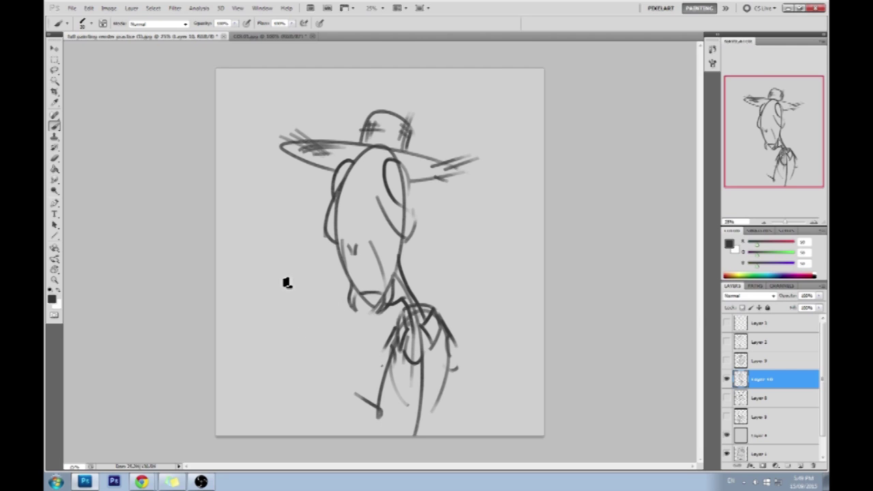
pyautogui.moveTo(342, 364)
pyautogui.mouseDown()
pyautogui.moveTo(357, 394)
pyautogui.moveTo(337, 393)
pyautogui.moveTo(352, 396)
pyautogui.moveTo(334, 323)
pyautogui.moveTo(343, 357)
pyautogui.moveTo(341, 321)
pyautogui.mouseUp()
pyautogui.hotkey('ctrl', 'z')
pyautogui.hotkey('ctrl', 'z')
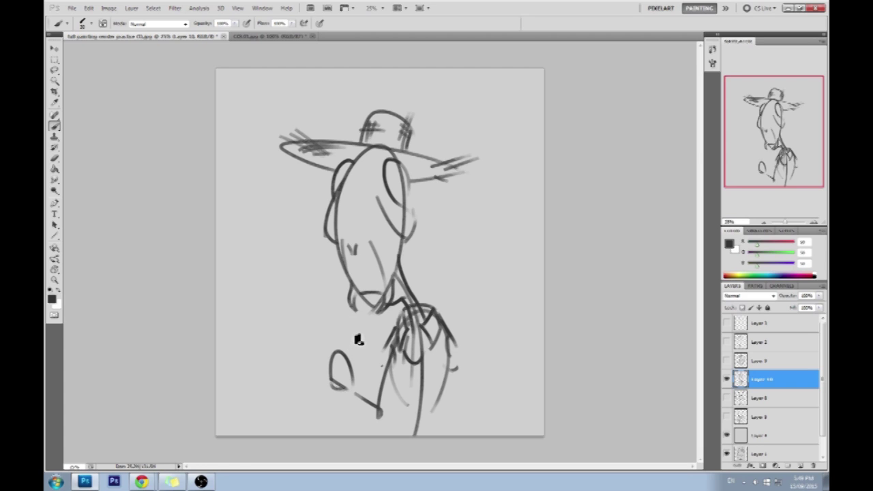
# Step: Try a straight vertical pole through the hand, reaching above the hat brim, and undo it
pyautogui.click(337, 352)
pyautogui.keyDown('shift'); pyautogui.click(337, 91); pyautogui.keyUp('shift')
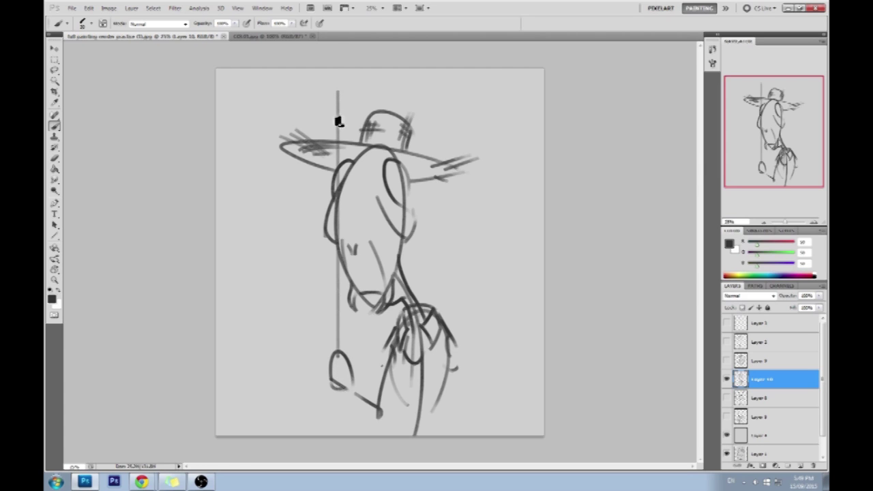
pyautogui.keyDown('shift'); pyautogui.click(347, 446); pyautogui.keyUp('shift')
pyautogui.hotkey('ctrl', 'alt', 'z')
pyautogui.hotkey('ctrl', 'alt', 'z')
# Step: Draw a frayed straw stalk sticking out of the mouth and fill both eyes with solid dark grey
pyautogui.moveTo(368, 301); pyautogui.dragTo(295, 338)
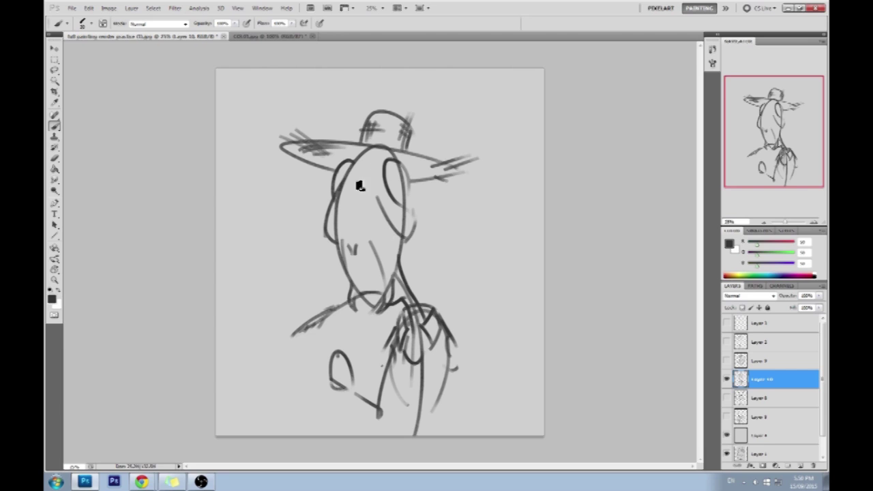
pyautogui.moveTo(392, 172)
pyautogui.mouseDown()
pyautogui.moveTo(411, 185)
pyautogui.moveTo(407, 203)
pyautogui.moveTo(394, 179)
pyautogui.moveTo(403, 205)
pyautogui.mouseUp()
pyautogui.moveTo(349, 185)
pyautogui.mouseDown()
pyautogui.moveTo(340, 171)
pyautogui.moveTo(347, 176)
pyautogui.moveTo(337, 195)
pyautogui.moveTo(356, 171)
pyautogui.mouseUp()
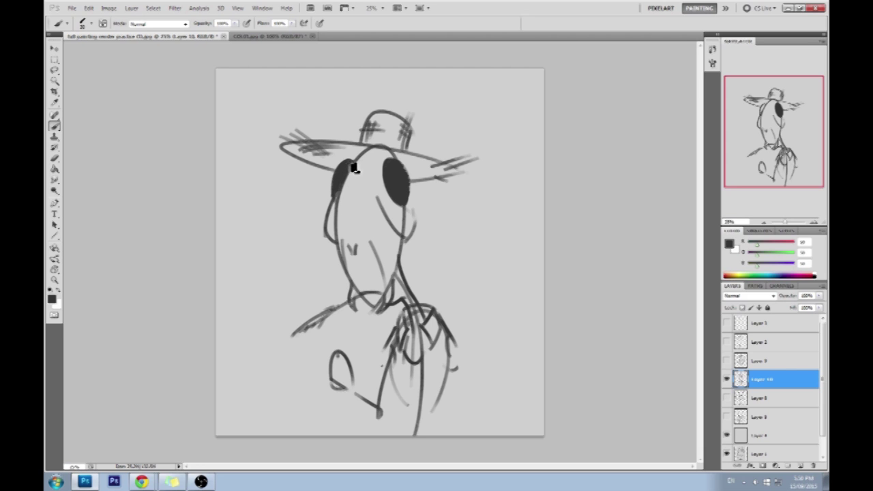
# Step: Check the grasshopper photo in Chrome, return to Photoshop, and lighten the eyes' outer edges with a different eraser tip
pyautogui.click(141, 481)
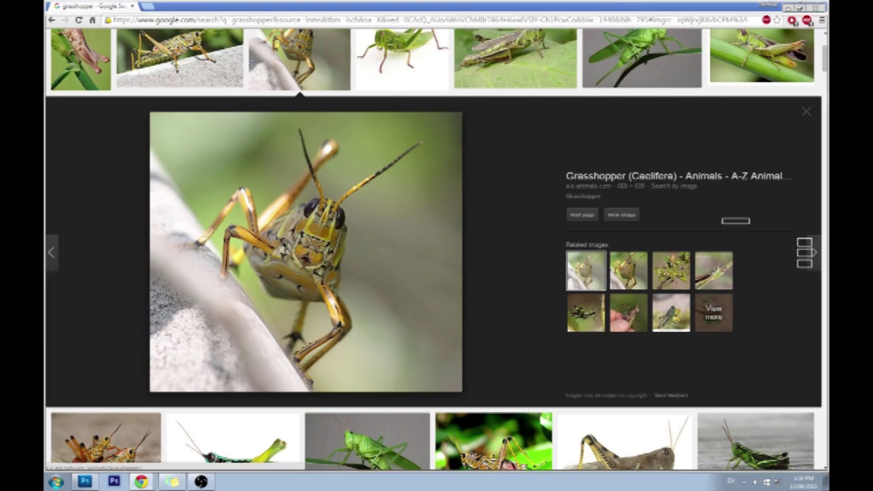
pyautogui.hotkey('alt', 'Tab')
pyautogui.press('e')
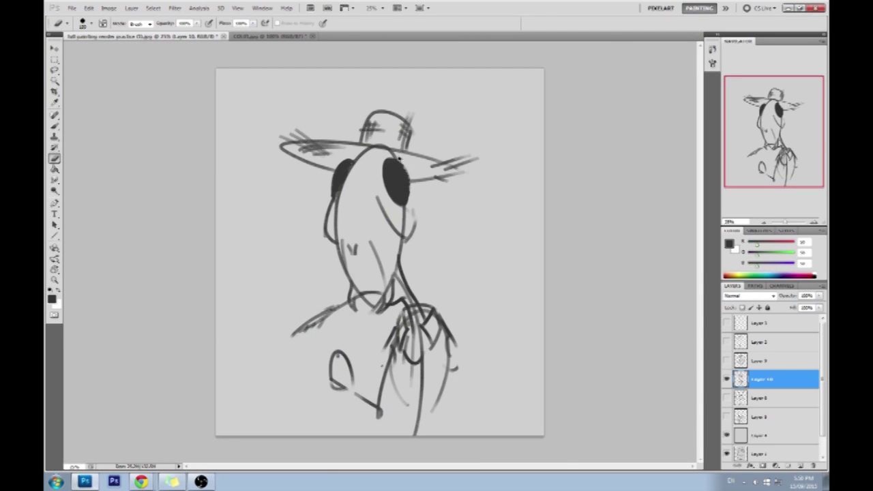
pyautogui.rightClick(400, 157)
pyautogui.click(466, 369)
pyautogui.click(605, 259)
pyautogui.moveTo(398, 159); pyautogui.dragTo(409, 182)
pyautogui.hotkey('ctrl', 'z')
pyautogui.moveTo(352, 161); pyautogui.dragTo(336, 200)
# Step: Erase a small light highlight into each dark eye with a smaller eraser
pyautogui.press('[')
pyautogui.moveTo(389, 172); pyautogui.dragTo(391, 182)
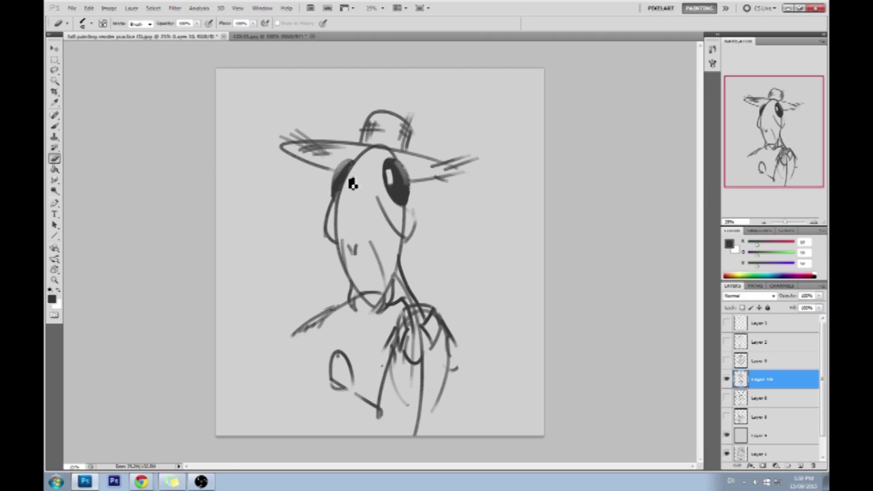
pyautogui.hotkey('ctrl', 'z')
pyautogui.moveTo(390, 174); pyautogui.dragTo(392, 185)
pyautogui.moveTo(345, 170); pyautogui.dragTo(340, 182)
pyautogui.hotkey('ctrl', 'z')
pyautogui.moveTo(389, 169); pyautogui.dragTo(392, 175)
# Step: Add curled fingers and a raised thumb to the hand, and thicken the forearm down to the elbow
pyautogui.press('b')
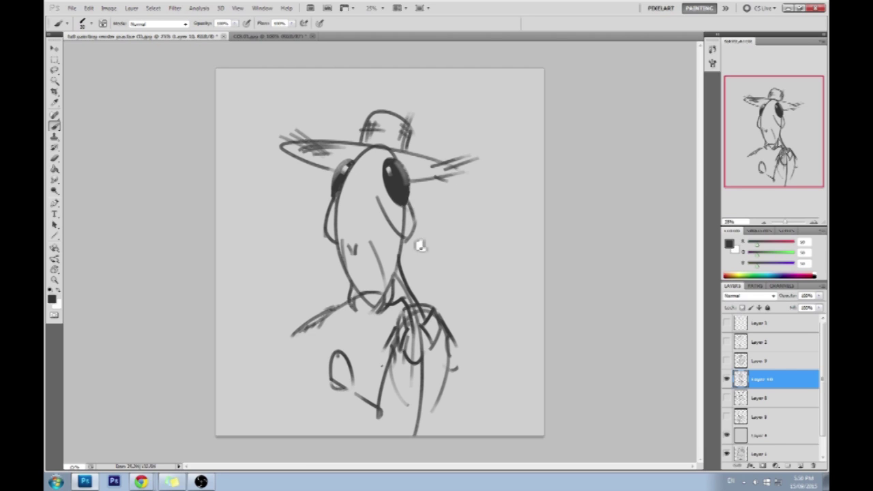
pyautogui.press('e')
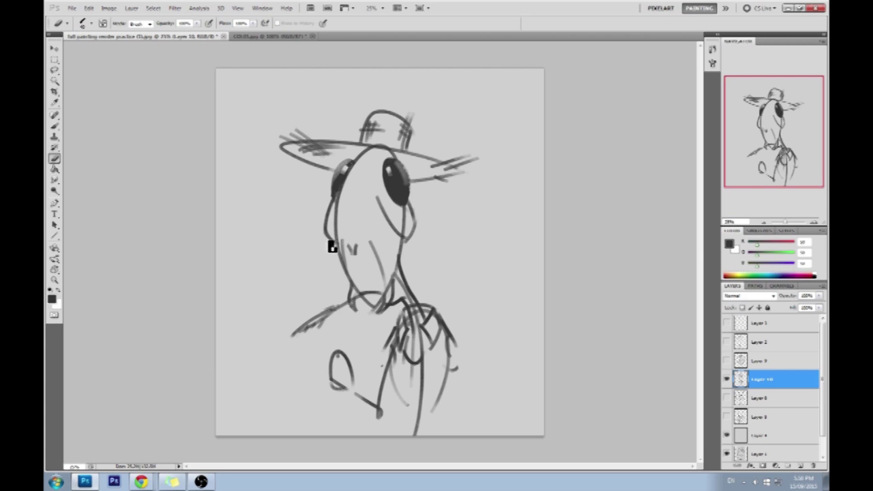
pyautogui.press('b')
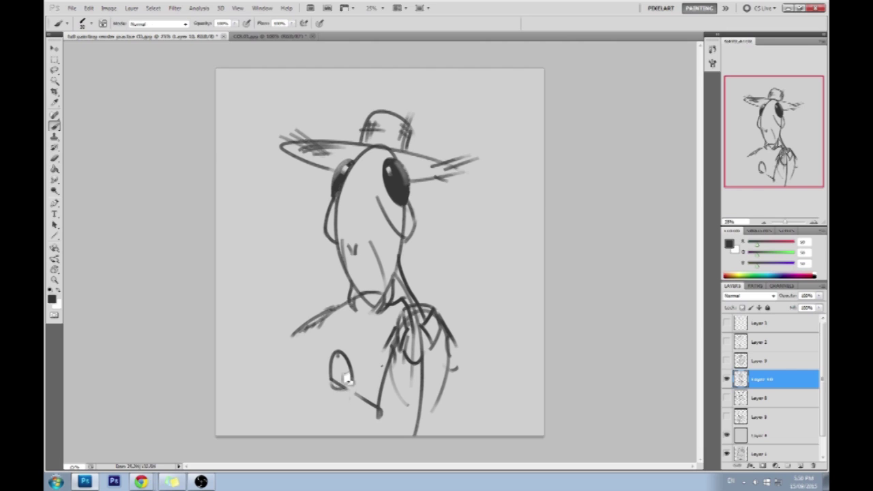
pyautogui.moveTo(351, 359)
pyautogui.mouseDown()
pyautogui.moveTo(369, 384)
pyautogui.moveTo(346, 379)
pyautogui.moveTo(357, 361)
pyautogui.moveTo(362, 394)
pyautogui.moveTo(339, 387)
pyautogui.moveTo(346, 397)
pyautogui.moveTo(357, 352)
pyautogui.mouseUp()
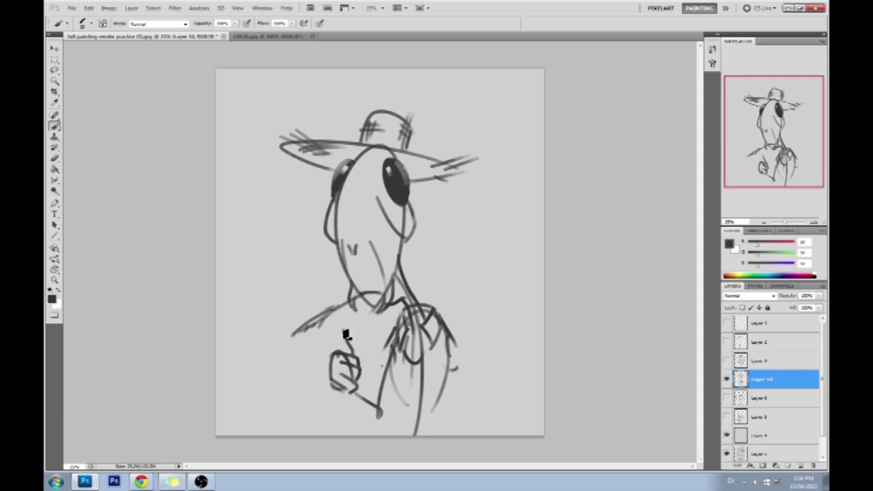
pyautogui.moveTo(355, 352)
pyautogui.mouseDown()
pyautogui.moveTo(343, 344)
pyautogui.moveTo(348, 356)
pyautogui.mouseUp()
pyautogui.moveTo(341, 391); pyautogui.dragTo(378, 412)
pyautogui.moveTo(357, 383)
pyautogui.mouseDown()
pyautogui.moveTo(385, 417)
pyautogui.moveTo(364, 407)
pyautogui.moveTo(389, 366)
pyautogui.moveTo(381, 417)
pyautogui.mouseUp()
# Step: Draw the torso side and both front edges of an open shirt, closing the belly with a curve between them
pyautogui.moveTo(393, 381)
pyautogui.mouseDown()
pyautogui.moveTo(384, 403)
pyautogui.moveTo(401, 322)
pyautogui.moveTo(378, 383)
pyautogui.moveTo(393, 405)
pyautogui.mouseUp()
pyautogui.moveTo(393, 355); pyautogui.dragTo(393, 421)
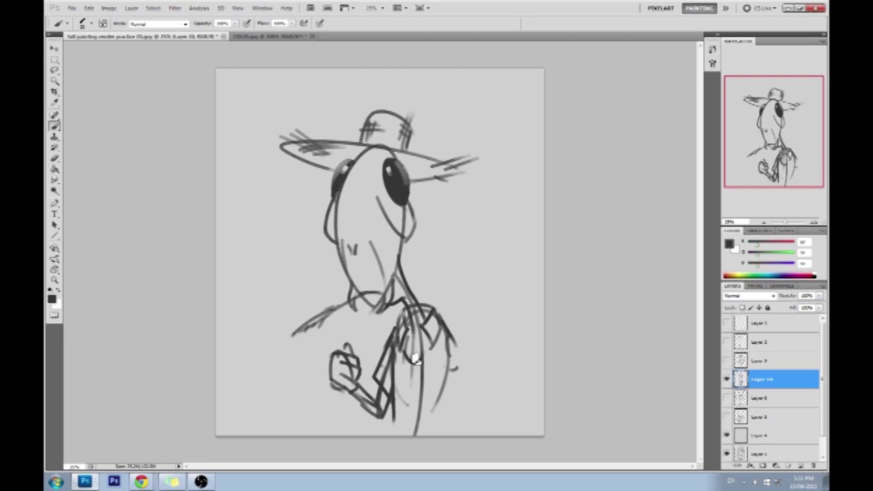
pyautogui.moveTo(401, 341); pyautogui.dragTo(403, 398)
pyautogui.moveTo(438, 352); pyautogui.dragTo(431, 398)
pyautogui.hotkey('ctrl', 'z')
pyautogui.moveTo(429, 345); pyautogui.dragTo(430, 394)
pyautogui.hotkey('ctrl', 'z')
pyautogui.moveTo(430, 344)
pyautogui.mouseDown()
pyautogui.moveTo(430, 398)
pyautogui.moveTo(436, 382)
pyautogui.mouseUp()
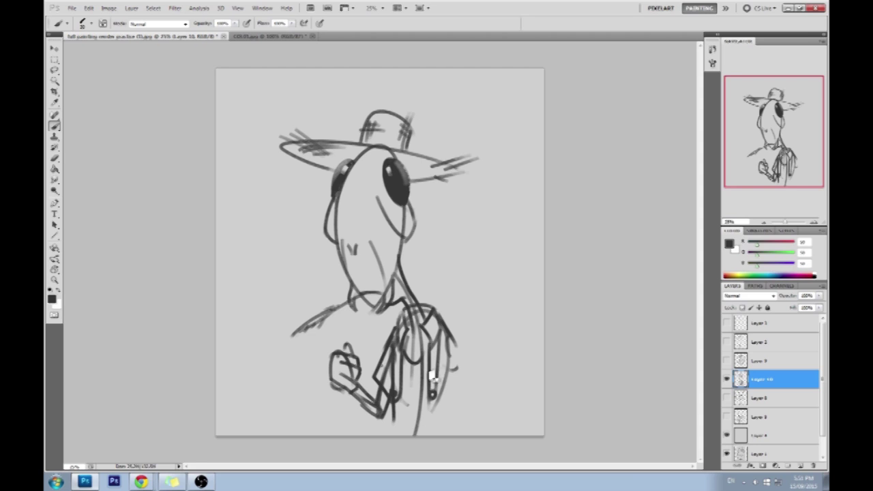
pyautogui.moveTo(400, 397)
pyautogui.mouseDown()
pyautogui.moveTo(436, 379)
pyautogui.moveTo(430, 393)
pyautogui.moveTo(442, 417)
pyautogui.moveTo(410, 409)
pyautogui.moveTo(446, 402)
pyautogui.mouseUp()
# Step: Draw a flared short sleeve on the far-side shoulder with a slanted cuff, and clean up its edges
pyautogui.moveTo(450, 337); pyautogui.dragTo(473, 376)
pyautogui.hotkey('ctrl', 'z')
pyautogui.moveTo(450, 337)
pyautogui.mouseDown()
pyautogui.moveTo(465, 384)
pyautogui.moveTo(444, 395)
pyautogui.mouseUp()
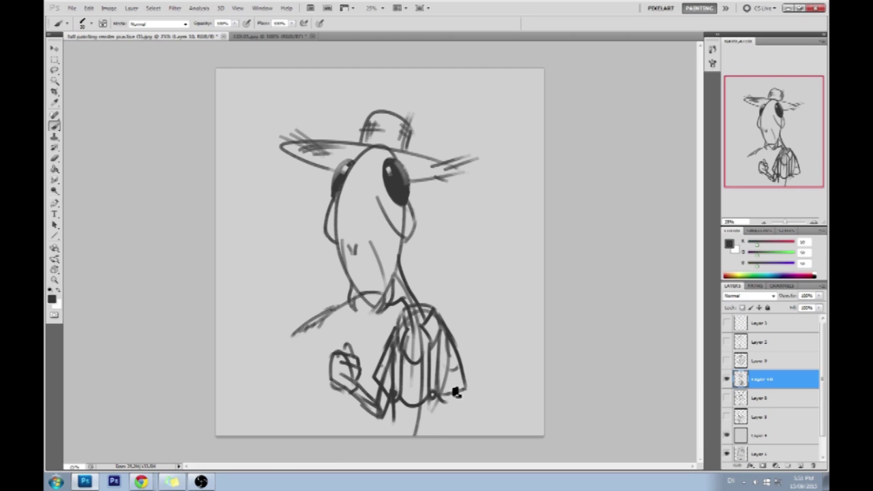
pyautogui.moveTo(440, 395); pyautogui.dragTo(471, 380)
pyautogui.press('e')
pyautogui.moveTo(450, 382)
pyautogui.mouseDown()
pyautogui.moveTo(448, 346)
pyautogui.moveTo(464, 377)
pyautogui.mouseUp()
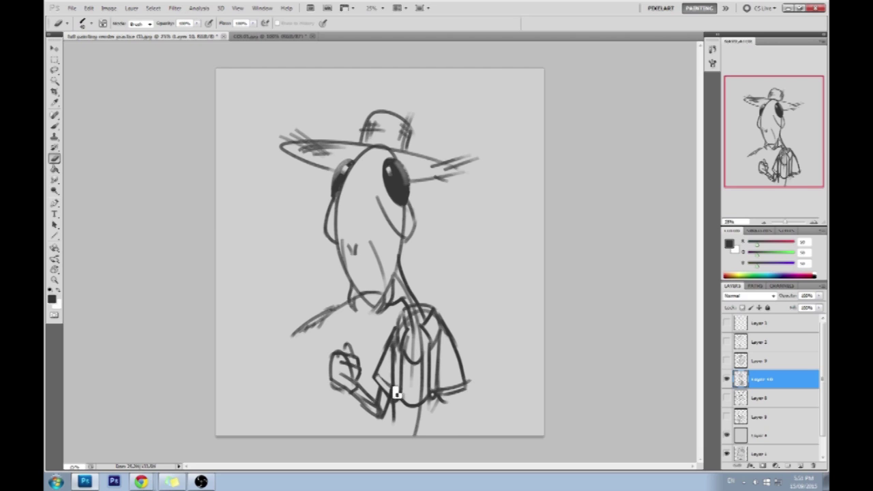
pyautogui.press('b')
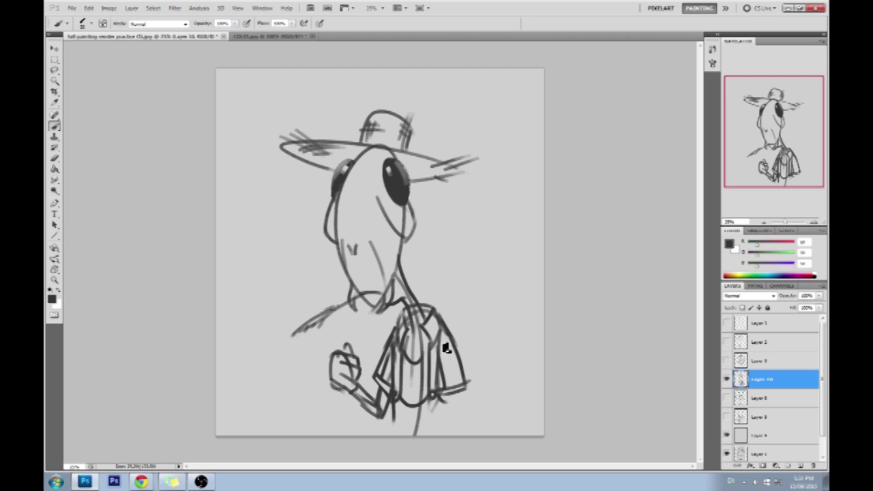
# Step: Hatch a plaid pattern on the shirt sleeve and draw the hanging arm and waist lines down to the canvas edge
pyautogui.moveTo(464, 372); pyautogui.dragTo(435, 379)
pyautogui.moveTo(453, 400); pyautogui.dragTo(449, 435)
pyautogui.moveTo(461, 391); pyautogui.dragTo(460, 435)
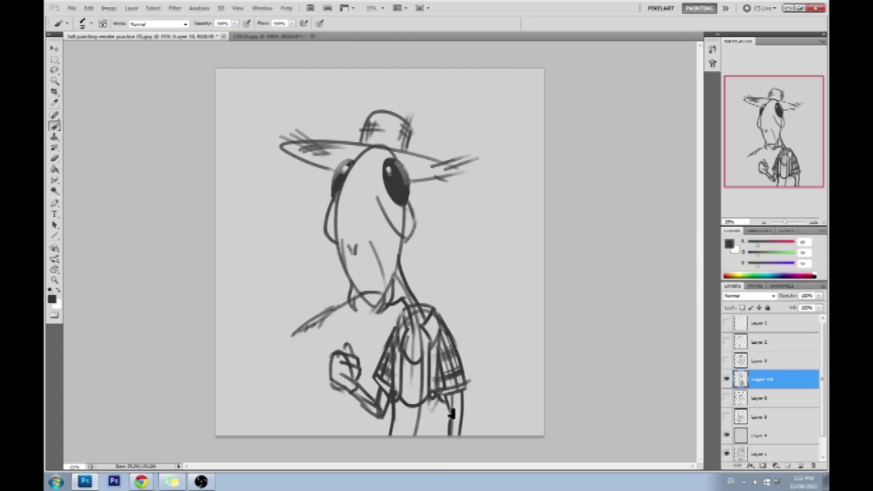
pyautogui.moveTo(394, 408); pyautogui.dragTo(394, 455)
pyautogui.press('e')
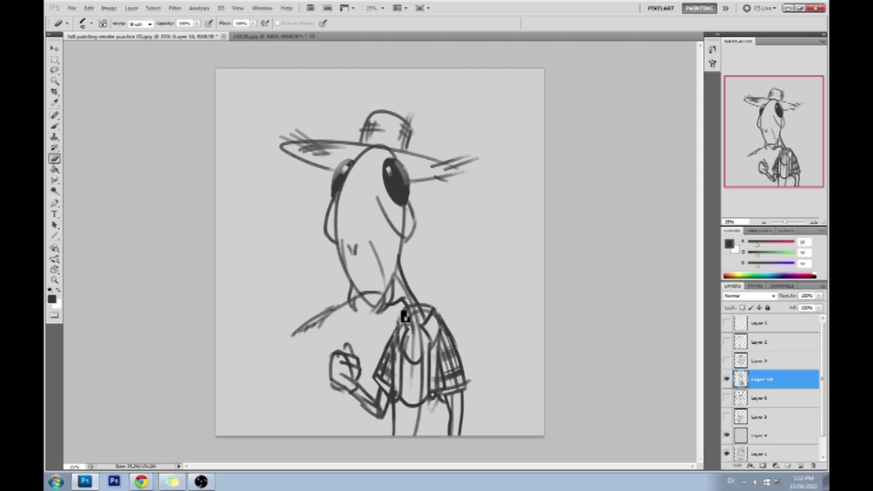
pyautogui.press('b')
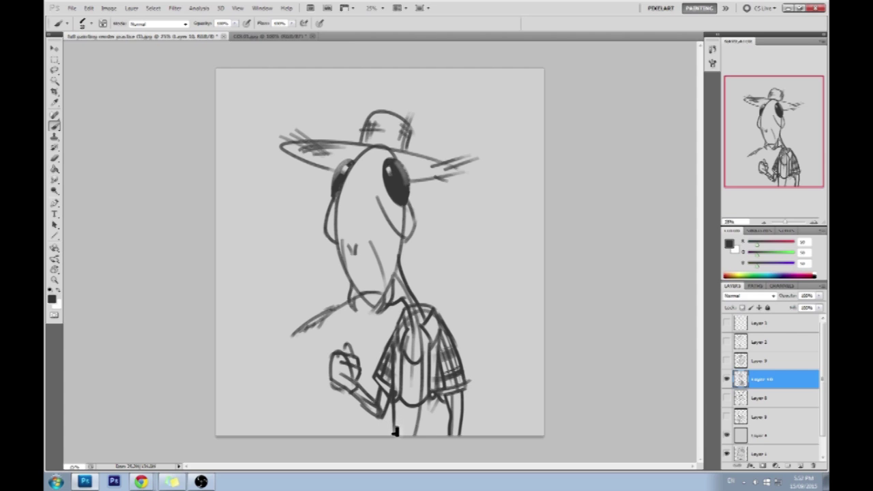
# Step: Try extra strokes beside the waist and outside the plaid sleeve and undo them
pyautogui.moveTo(393, 418)
pyautogui.mouseDown()
pyautogui.moveTo(379, 455)
pyautogui.moveTo(339, 427)
pyautogui.mouseUp()
pyautogui.hotkey('ctrl', 'z')
pyautogui.moveTo(464, 364); pyautogui.dragTo(488, 440)
pyautogui.hotkey('ctrl', 'z')
# Step: Browse the grasshopper image results in Chrome and examine side and front views of the insect's head and body
pyautogui.hotkey('alt', 'Tab')
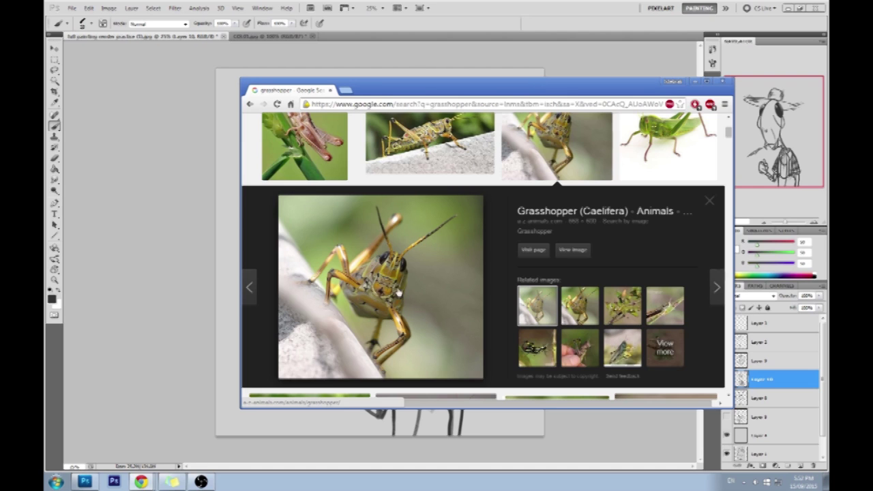
pyautogui.press('Right')
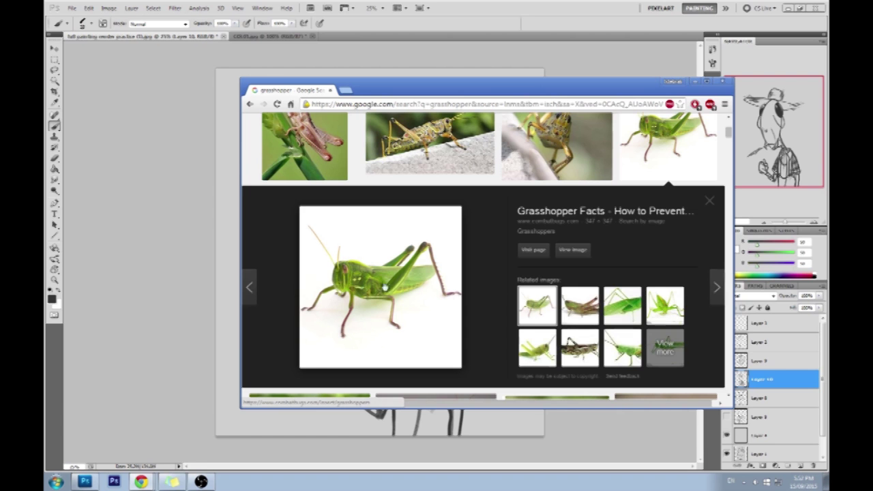
pyautogui.scroll(2, 722, 137)
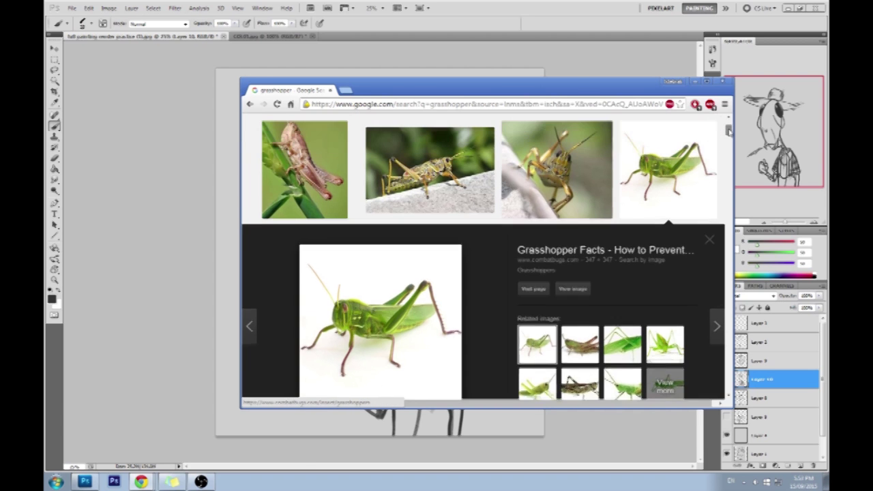
pyautogui.moveTo(729, 126); pyautogui.dragTo(738, 151)
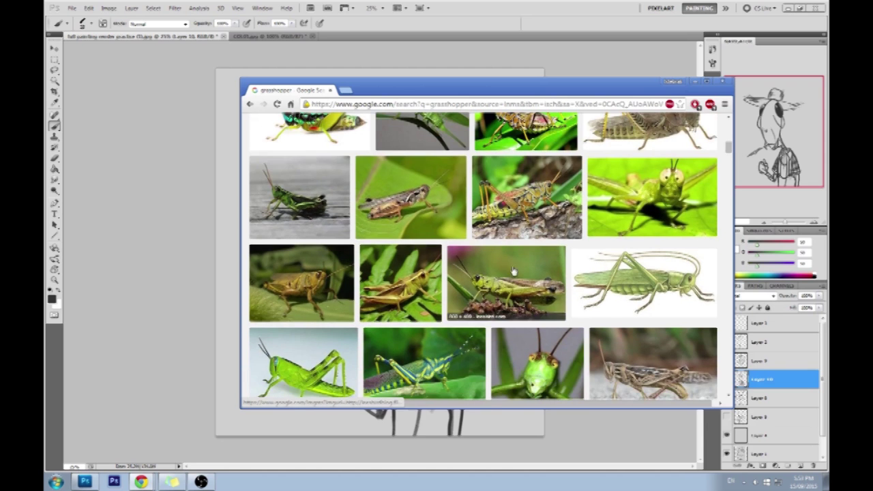
pyautogui.click(494, 294)
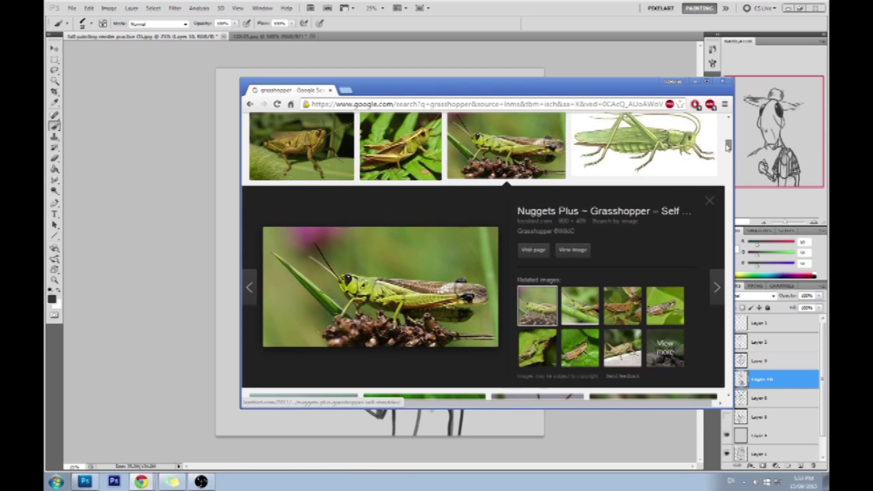
pyautogui.scroll(-3, 698, 163)
pyautogui.click(556, 254)
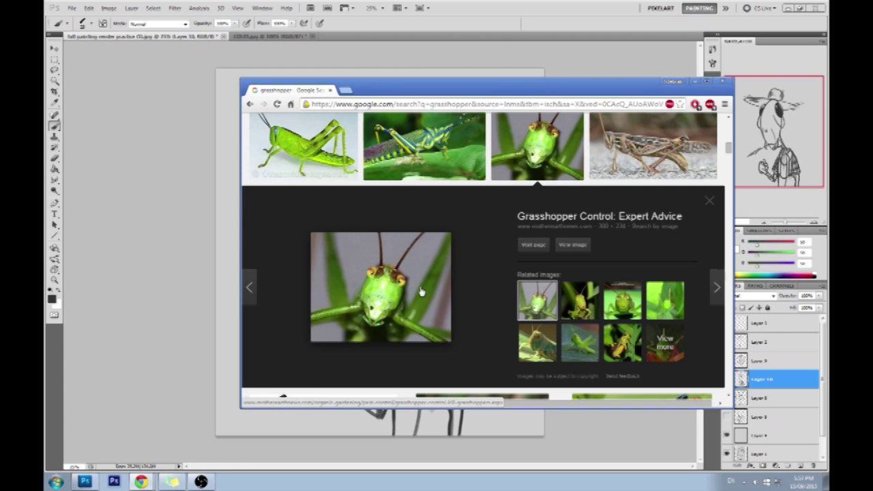
pyautogui.click(695, 81)
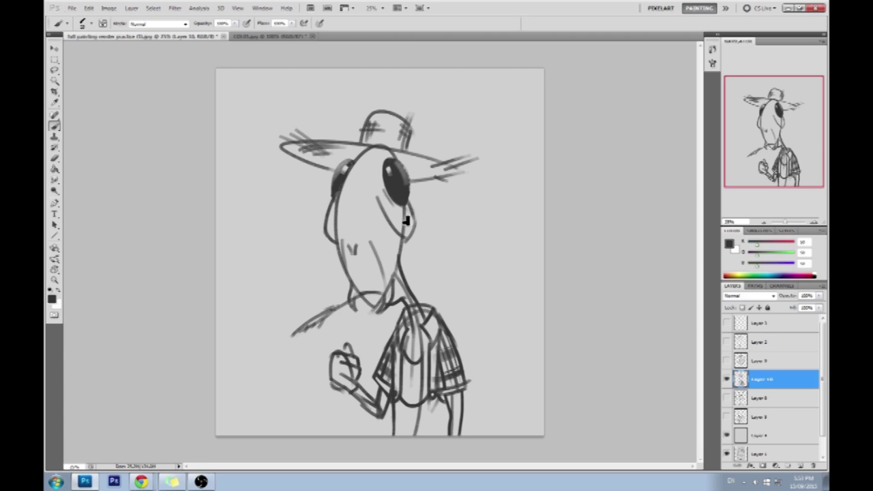
# Step: Add a wrinkle line on the near cheek, reshape the head top between the eyes, and clean up the nostrils
pyautogui.moveTo(383, 192); pyautogui.dragTo(397, 214)
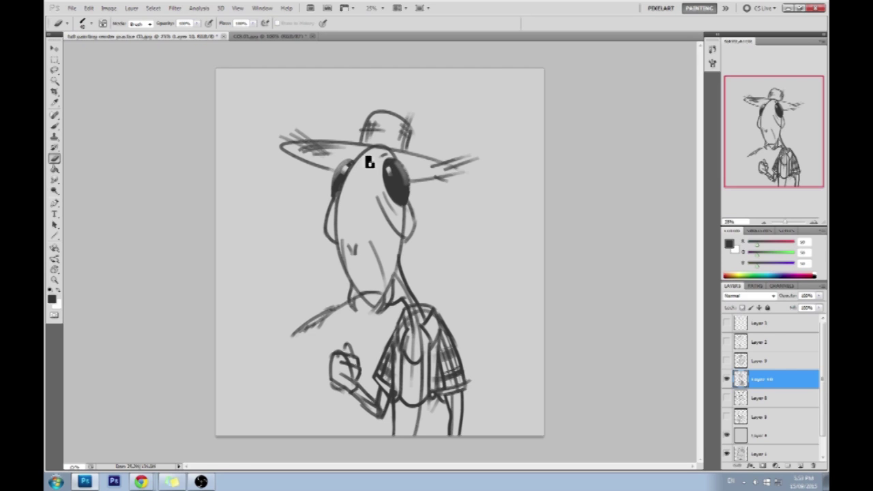
pyautogui.press('e')
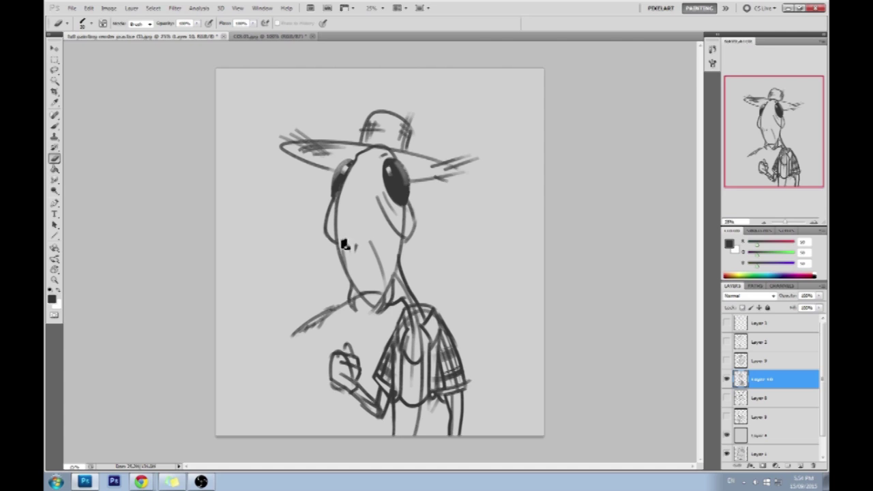
pyautogui.press('b')
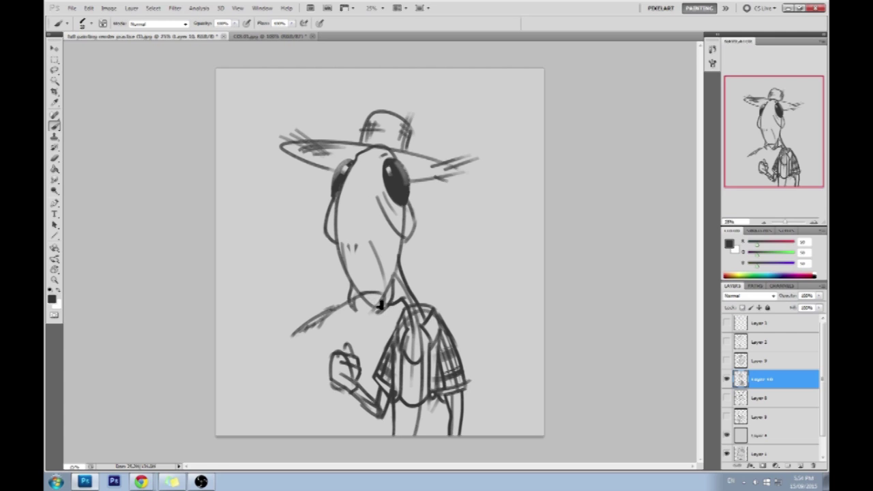
# Step: Rework the grasshopper's mouth with a short curved lip line, alternately drawing and erasing around the jaw
pyautogui.press('e')
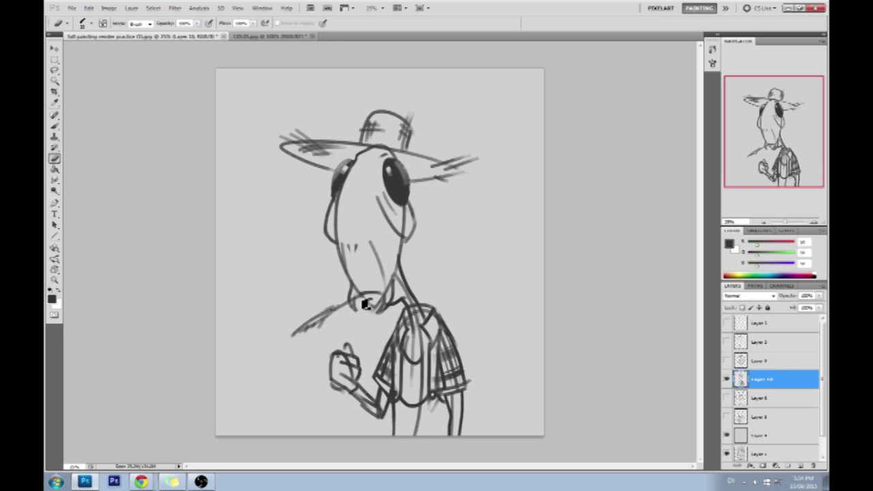
pyautogui.press('b')
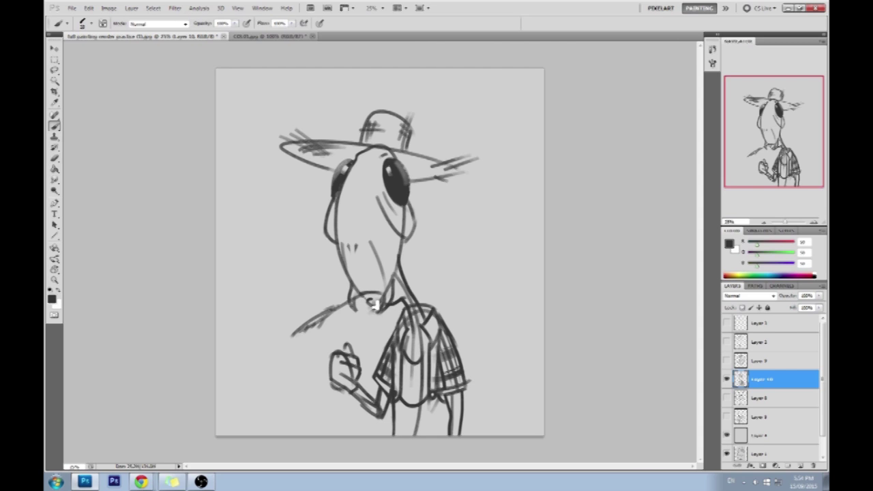
pyautogui.press('e')
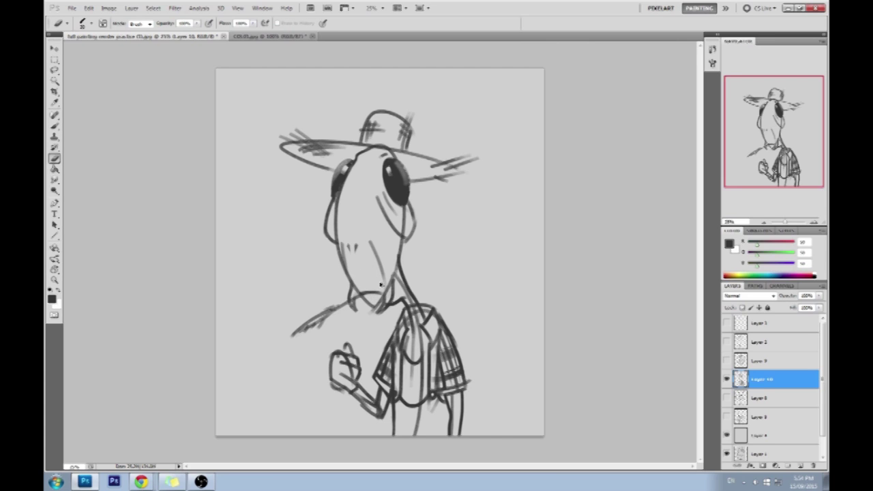
pyautogui.press('b')
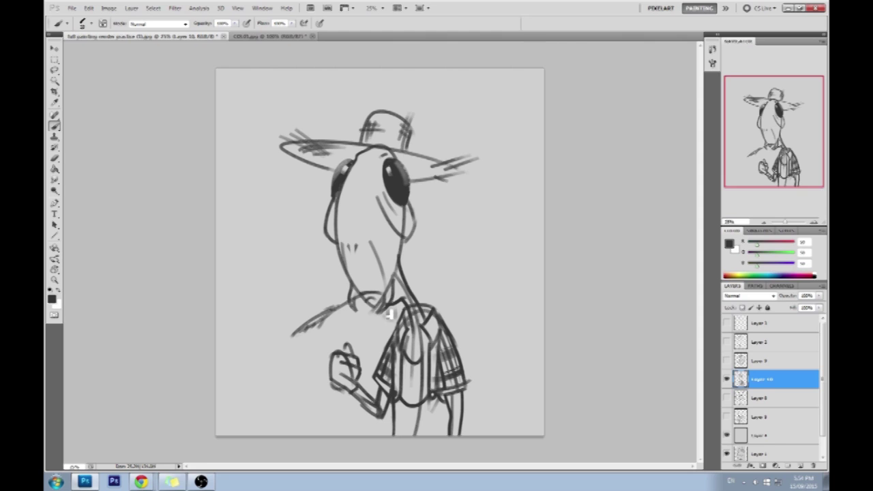
pyautogui.press('e')
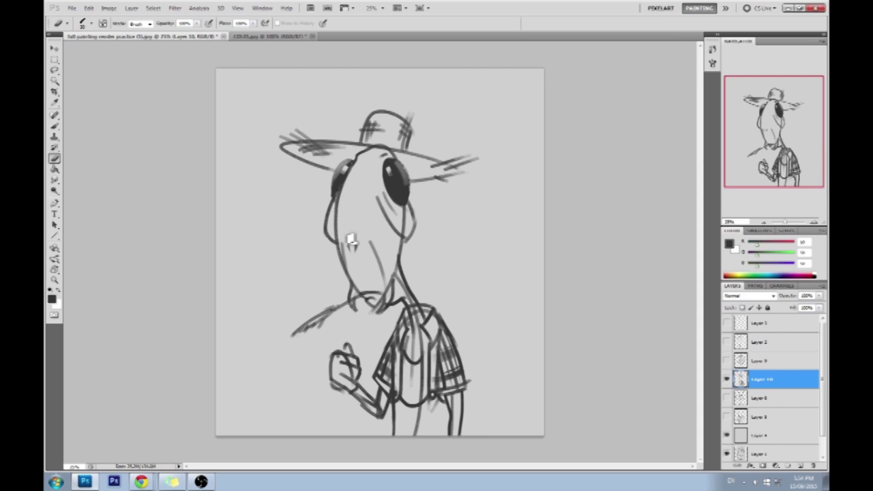
pyautogui.press('b')
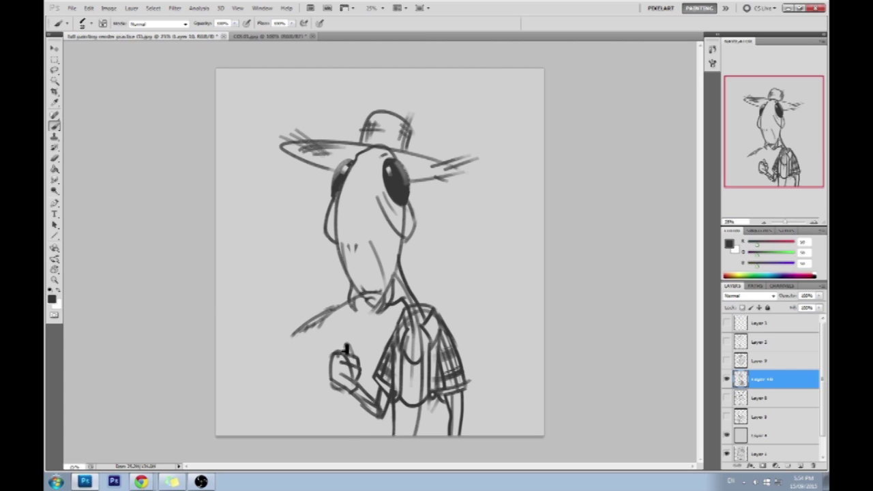
# Step: Draw a vertical pole through the fist, running from the canvas edge below it up beside the head
pyautogui.moveTo(341, 391); pyautogui.dragTo(337, 435)
pyautogui.hotkey('ctrl', 'z')
pyautogui.moveTo(341, 391); pyautogui.dragTo(343, 439)
pyautogui.moveTo(347, 392)
pyautogui.mouseDown()
pyautogui.moveTo(351, 447)
pyautogui.moveTo(345, 393)
pyautogui.mouseUp()
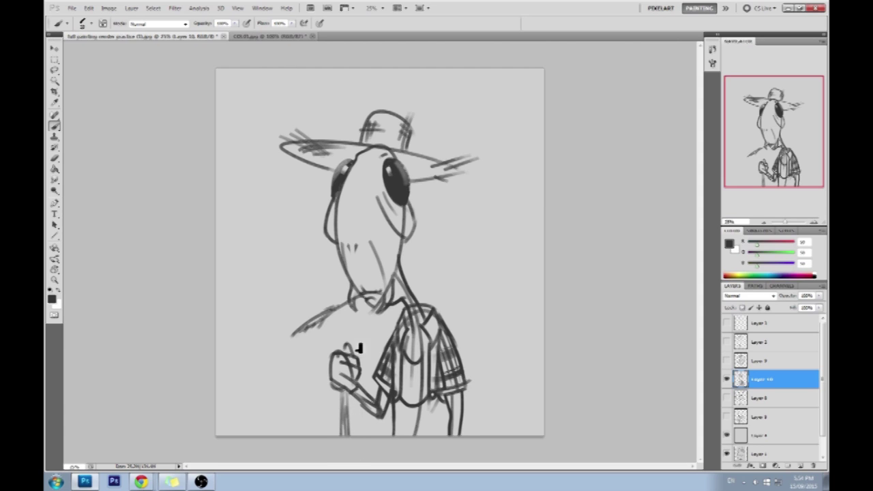
pyautogui.moveTo(339, 245); pyautogui.dragTo(340, 347)
pyautogui.moveTo(344, 270); pyautogui.dragTo(346, 343)
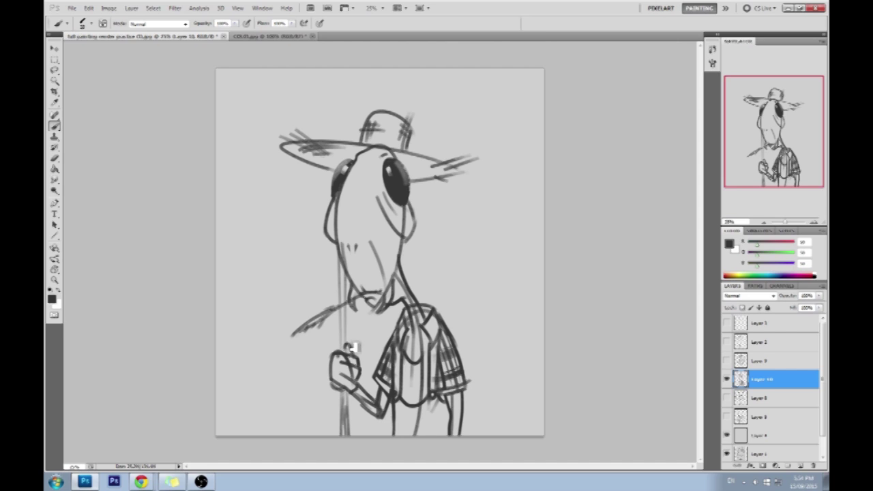
pyautogui.hotkey('ctrl', 'z')
pyautogui.moveTo(345, 300); pyautogui.dragTo(345, 352)
# Step: Try a curved three-pronged pitchfork head with a hatched leaf shape above the hat, and undo those strokes
pyautogui.moveTo(337, 138); pyautogui.dragTo(306, 74)
pyautogui.moveTo(335, 116)
pyautogui.mouseDown()
pyautogui.moveTo(335, 80)
pyautogui.moveTo(365, 74)
pyautogui.mouseUp()
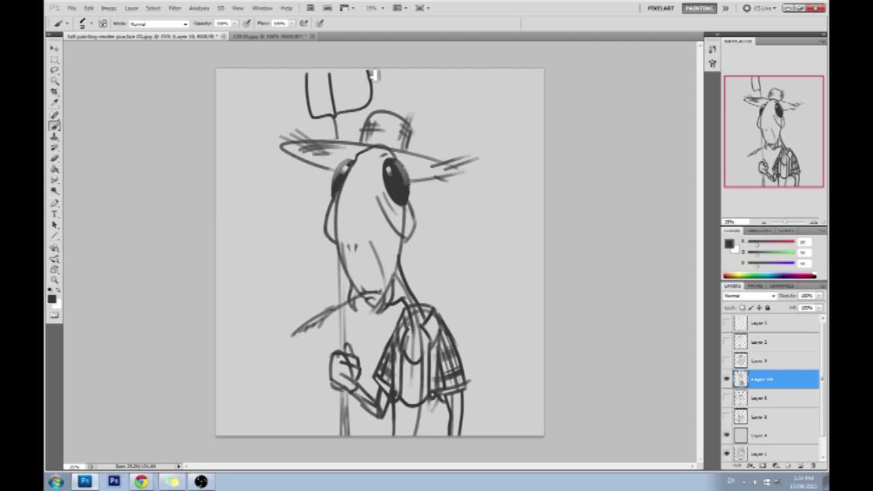
pyautogui.hotkey('ctrl', 'z')
pyautogui.moveTo(340, 116)
pyautogui.mouseDown()
pyautogui.moveTo(349, 143)
pyautogui.moveTo(349, 120)
pyautogui.moveTo(369, 91)
pyautogui.moveTo(361, 71)
pyautogui.mouseUp()
pyautogui.moveTo(315, 88)
pyautogui.mouseDown()
pyautogui.moveTo(276, 106)
pyautogui.moveTo(325, 95)
pyautogui.moveTo(295, 94)
pyautogui.mouseUp()
pyautogui.moveTo(298, 84)
pyautogui.mouseDown()
pyautogui.moveTo(302, 95)
pyautogui.moveTo(338, 84)
pyautogui.mouseUp()
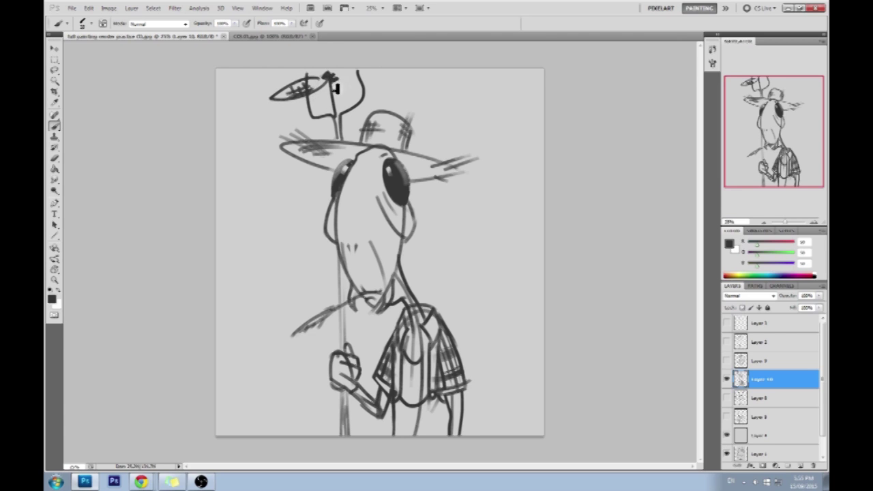
pyautogui.moveTo(268, 97); pyautogui.dragTo(270, 104)
pyautogui.hotkey('ctrl', 'alt', 'z')
pyautogui.hotkey('ctrl', 'alt', 'z')
pyautogui.hotkey('ctrl', 'alt', 'z')
pyautogui.hotkey('ctrl', 'alt', 'z')
pyautogui.hotkey('ctrl', 'alt', 'z')
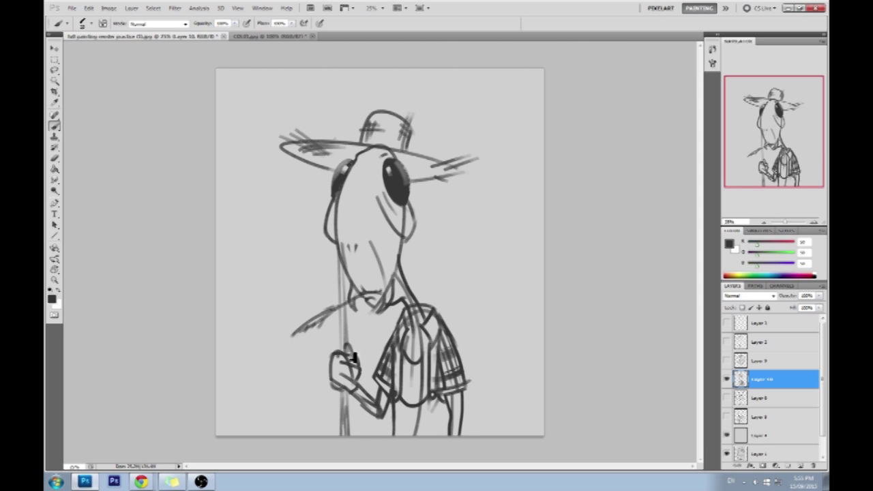
# Step: Strengthen the pole's edge above the fist, add a new layer, and extend the pole above the hat brim
pyautogui.moveTo(345, 268); pyautogui.dragTo(347, 345)
pyautogui.press('e')
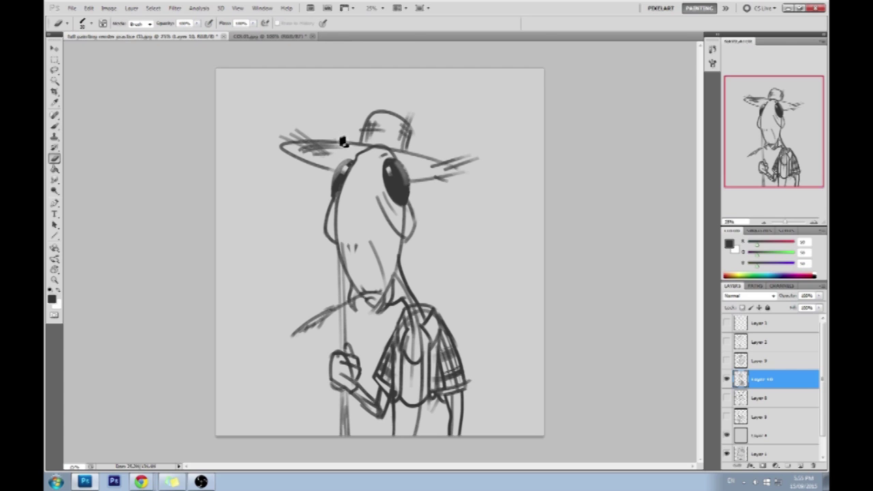
pyautogui.click(800, 467)
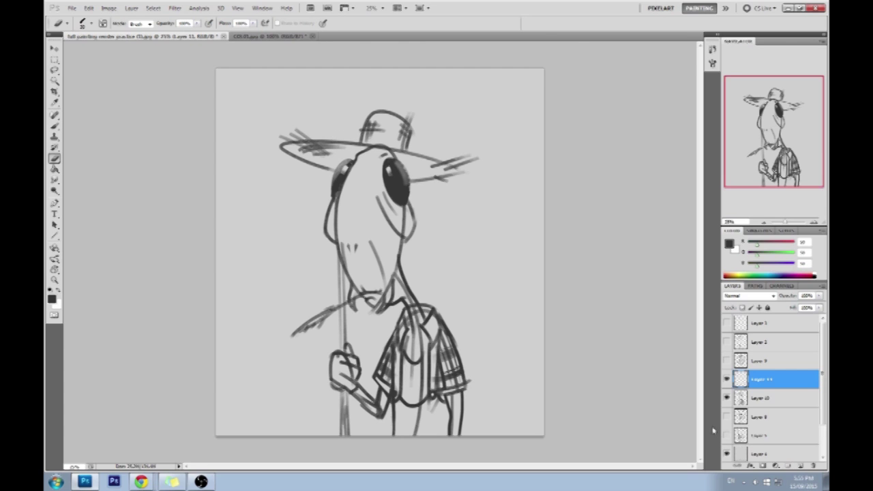
pyautogui.press('b')
pyautogui.moveTo(340, 77); pyautogui.dragTo(341, 134)
pyautogui.hotkey('ctrl', 'z')
pyautogui.moveTo(341, 68); pyautogui.dragTo(341, 137)
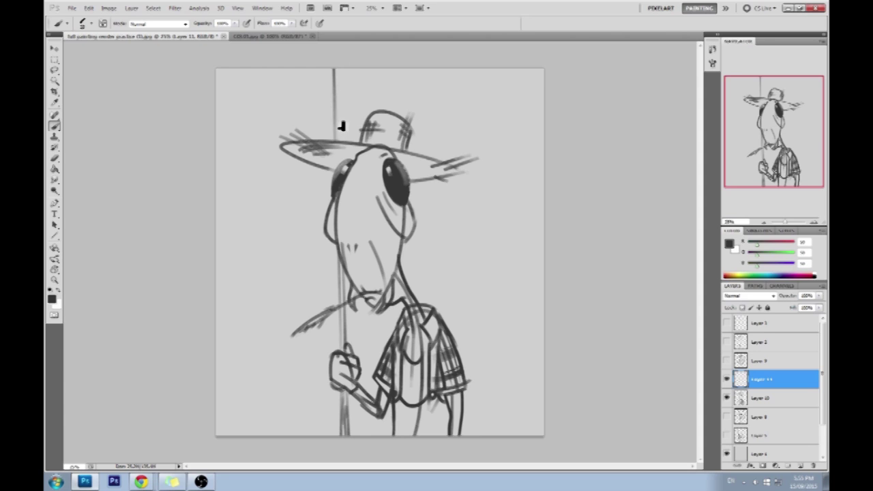
# Step: Draw an angular pitchfork head with outer prongs and a pointed crossbar on the pole above the hat
pyautogui.moveTo(298, 112); pyautogui.dragTo(334, 120)
pyautogui.hotkey('ctrl', 'z')
pyautogui.moveTo(321, 111); pyautogui.dragTo(377, 103)
pyautogui.moveTo(370, 69); pyautogui.dragTo(372, 100)
pyautogui.hotkey('ctrl', 'z')
pyautogui.moveTo(373, 69)
pyautogui.mouseDown()
pyautogui.moveTo(381, 107)
pyautogui.moveTo(337, 121)
pyautogui.mouseUp()
pyautogui.moveTo(321, 69)
pyautogui.mouseDown()
pyautogui.moveTo(321, 81)
pyautogui.moveTo(327, 120)
pyautogui.moveTo(319, 111)
pyautogui.moveTo(336, 123)
pyautogui.mouseUp()
pyautogui.hotkey('ctrl', 'z')
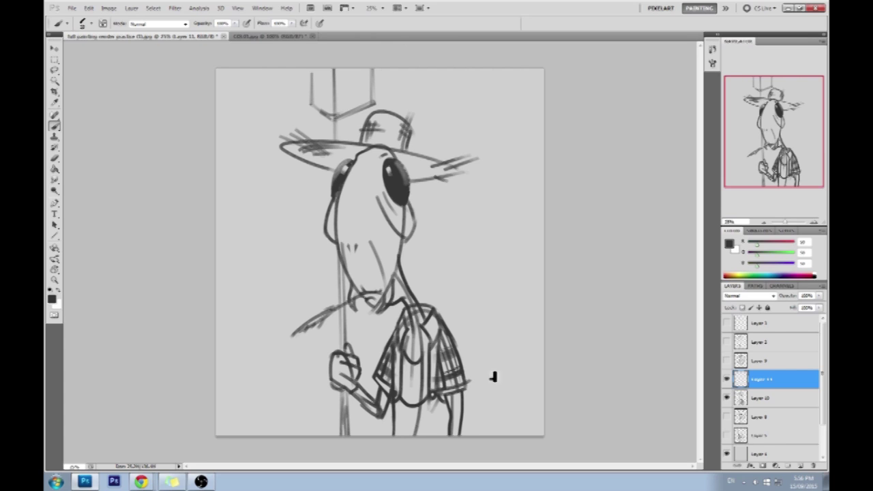
# Step: Hide the pitchfork, grasshopper and grey backdrop layers, leaving the big-jawed head sketch showing over the Background
pyautogui.moveTo(726, 397); pyautogui.dragTo(727, 382)
pyautogui.click(727, 380)
pyautogui.scroll(-3, 770, 392)
pyautogui.click(728, 416)
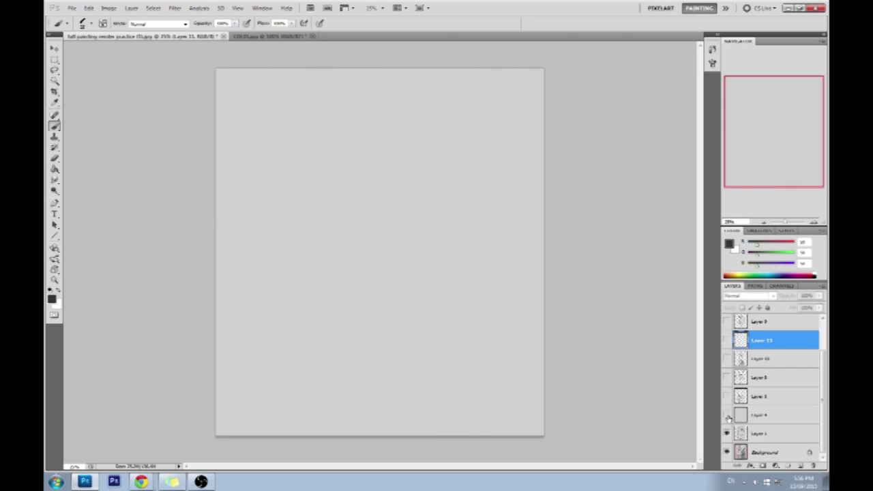
pyautogui.click(727, 434)
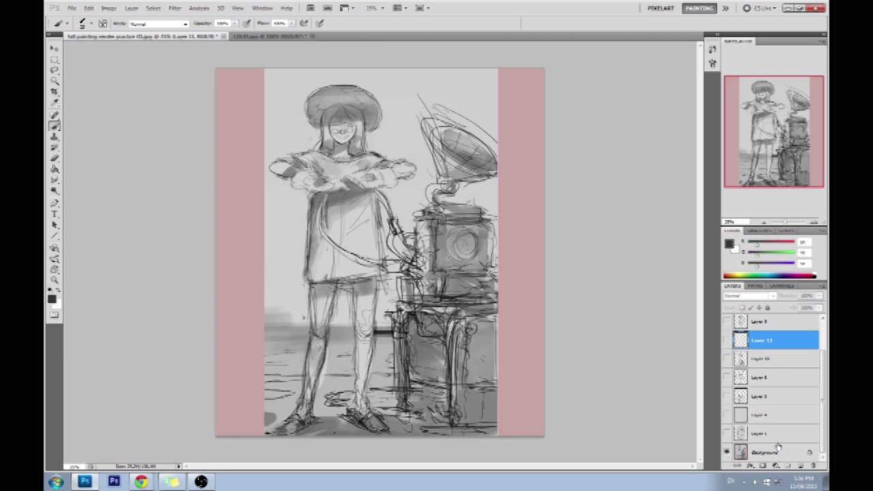
pyautogui.click(727, 434)
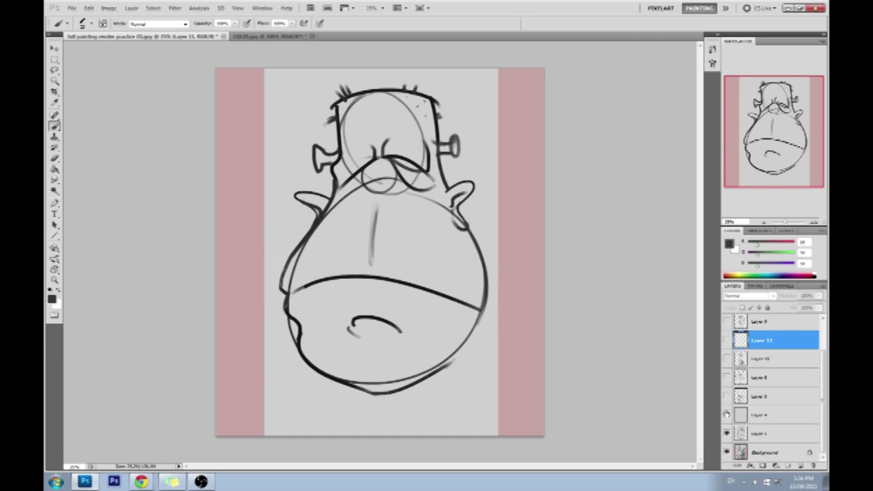
# Step: Add a new layer directly above the Background and fill it with light grey
pyautogui.click(785, 453)
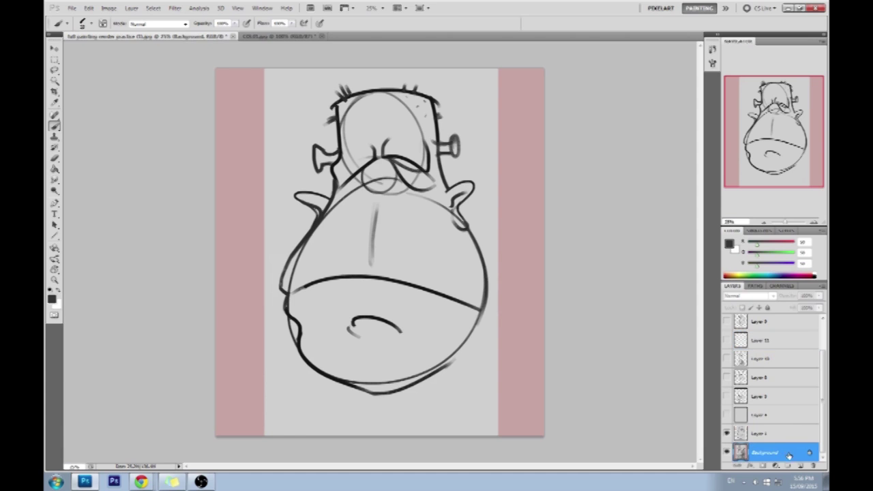
pyautogui.click(799, 467)
pyautogui.press('g')
pyautogui.press('x')
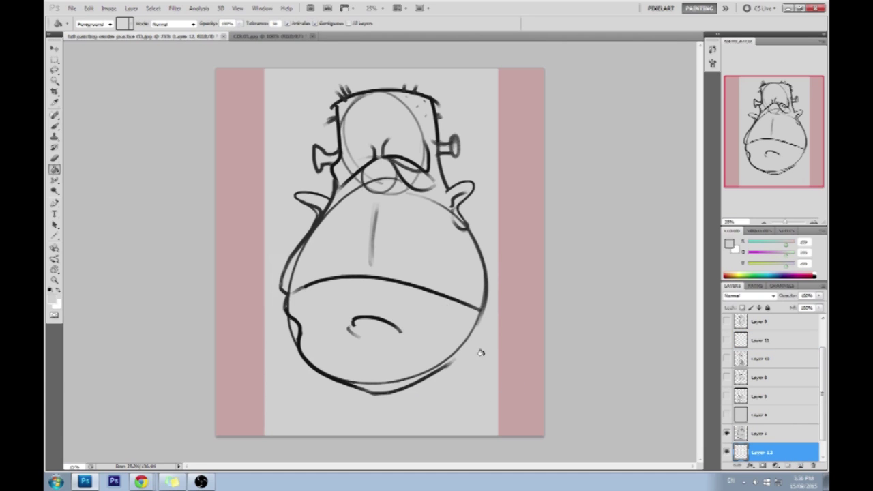
pyautogui.click(499, 358)
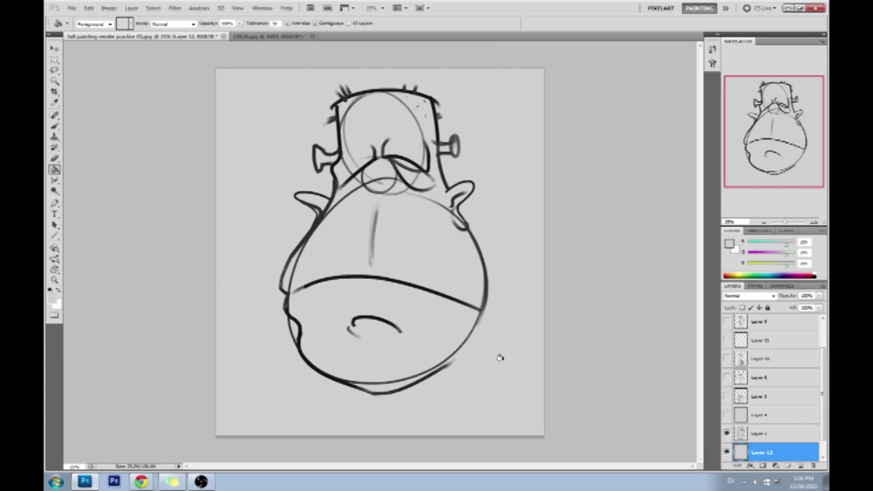
# Step: Show the grey Layer 4 backdrop and review the alien woman and tusked boar sketches one at a time
pyautogui.click(757, 434)
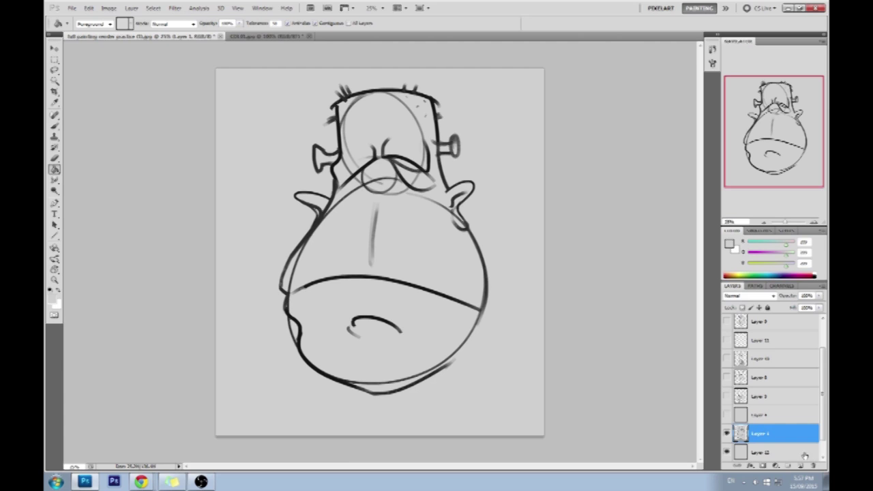
pyautogui.click(727, 415)
pyautogui.click(726, 398)
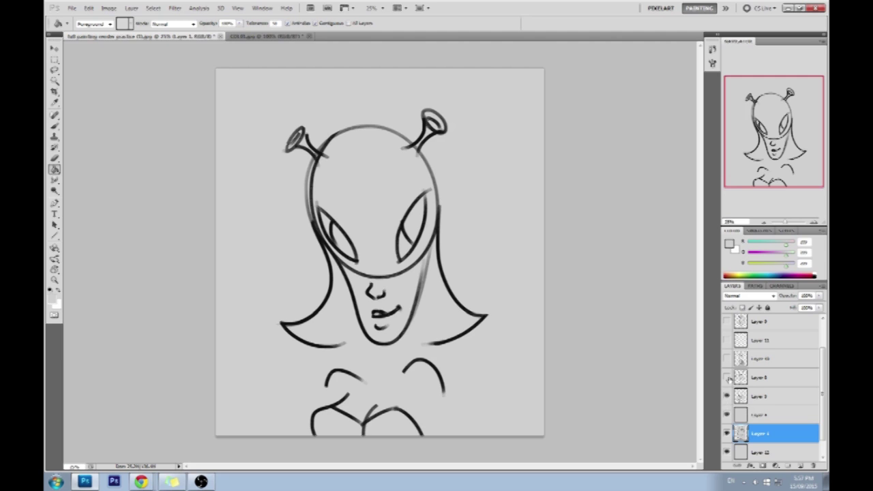
pyautogui.click(728, 396)
pyautogui.click(727, 379)
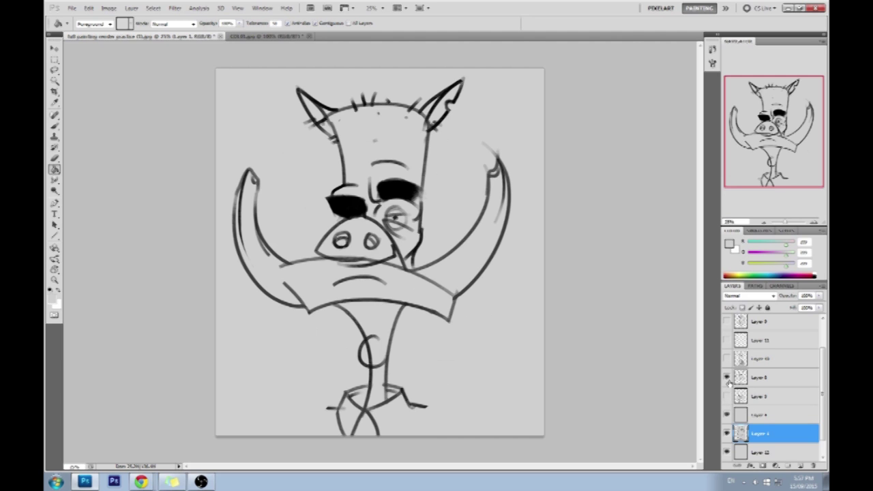
pyautogui.click(727, 379)
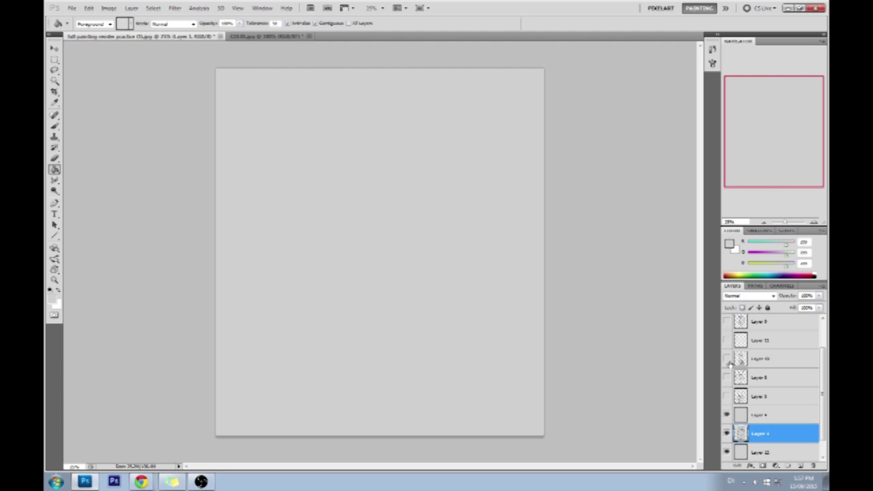
# Step: Show the grasshopper layer and darken its lines with Levels, raising the black input level to 119
pyautogui.click(727, 360)
pyautogui.click(774, 362)
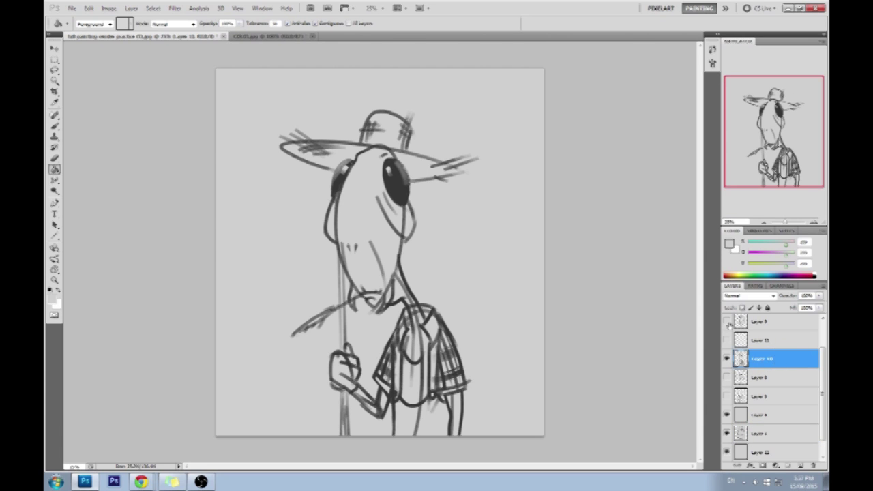
pyautogui.hotkey('ctrl', 'l')
pyautogui.moveTo(629, 299); pyautogui.dragTo(686, 299)
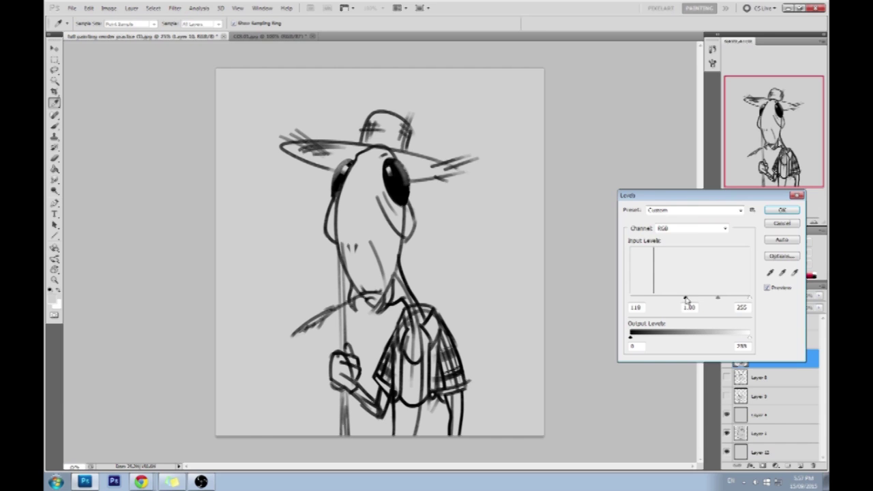
pyautogui.click(784, 212)
# Step: Flip through the character sketches and hide their layers and both grey backdrops, leaving only the Background showing
pyautogui.click(727, 359)
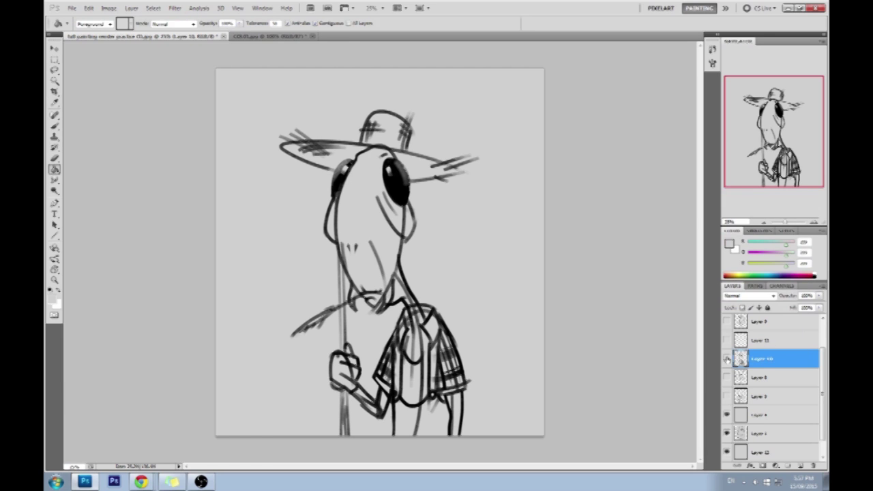
pyautogui.click(727, 358)
pyautogui.click(727, 359)
pyautogui.click(727, 376)
pyautogui.click(727, 376)
pyautogui.click(727, 395)
pyautogui.click(727, 396)
pyautogui.click(727, 414)
pyautogui.click(727, 433)
pyautogui.click(728, 452)
pyautogui.scroll(-1, 794, 412)
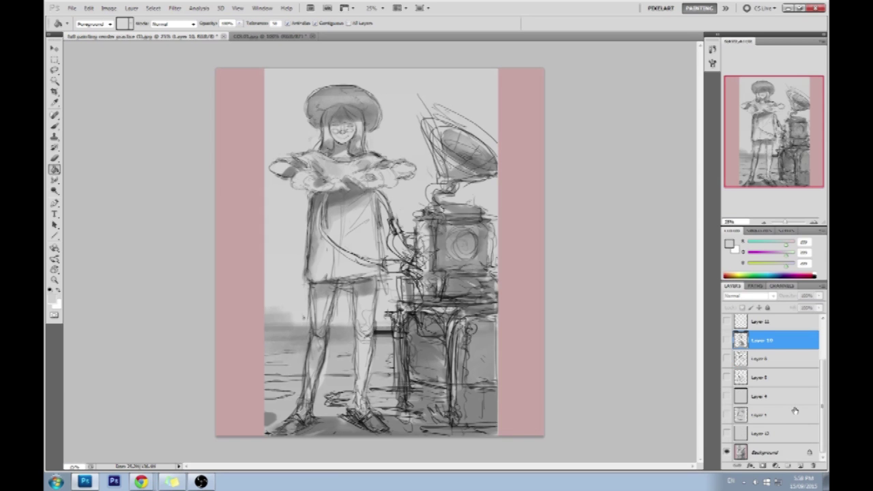
# Step: Select the Background and show Layer 2 with the girl's line art over it
pyautogui.click(805, 454)
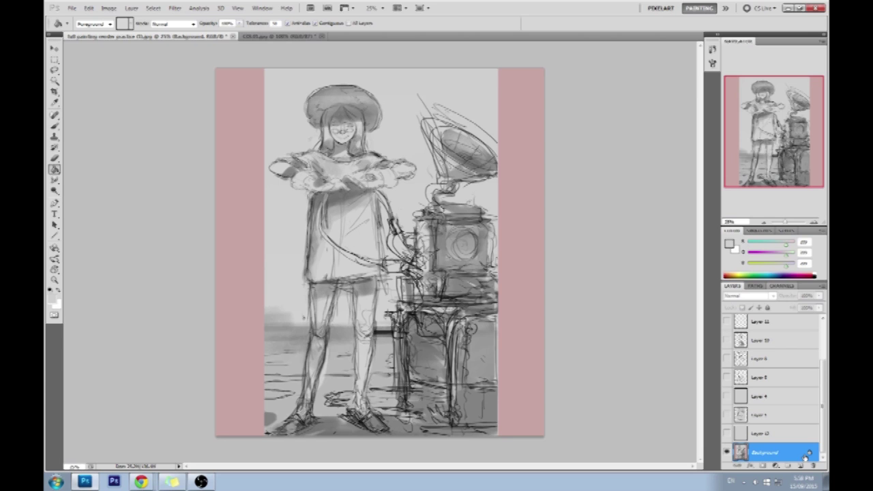
pyautogui.scroll(3, 791, 409)
pyautogui.click(727, 343)
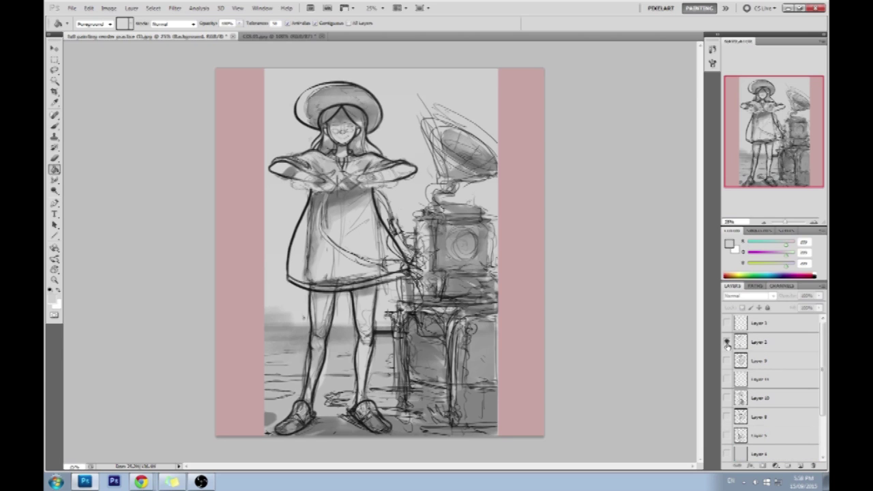
# Step: Show the grey layer above the Background and reduce its fill to about half
pyautogui.scroll(-3, 811, 410)
pyautogui.click(787, 434)
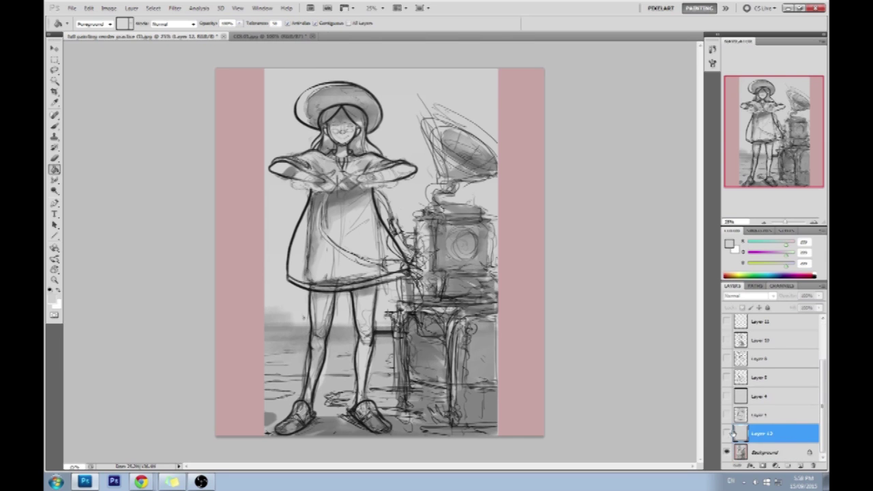
pyautogui.click(727, 434)
pyautogui.click(819, 307)
pyautogui.moveTo(816, 319); pyautogui.dragTo(797, 322)
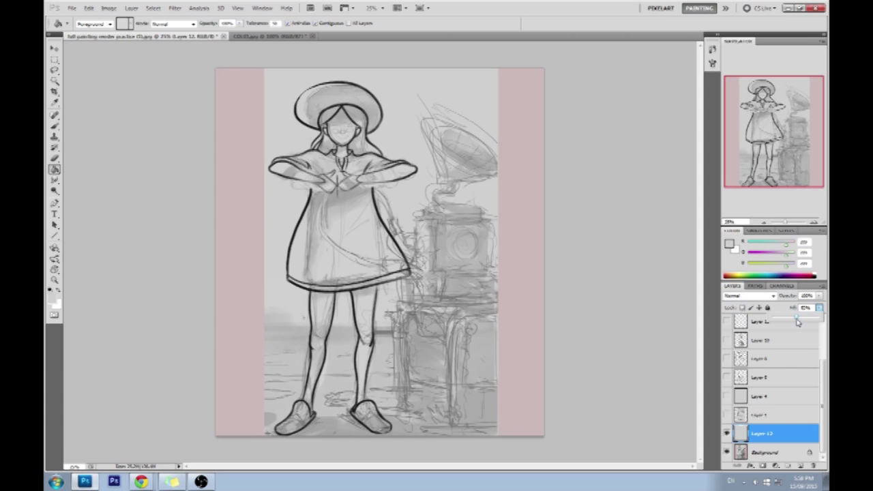